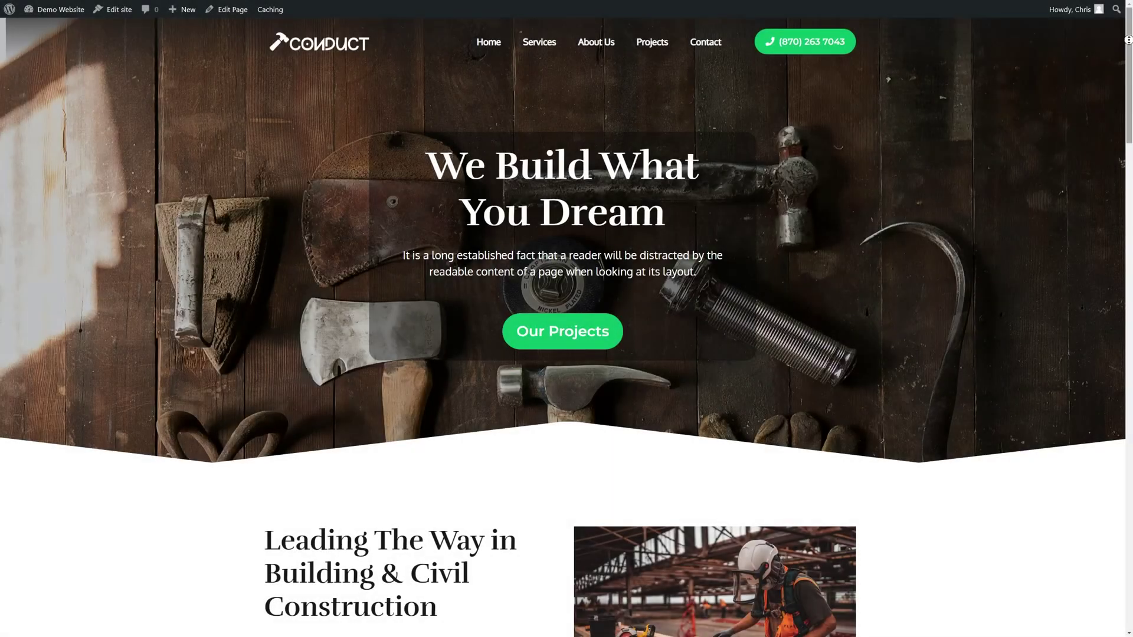
# Look over the finished construction site, the unstyled demo website and the SeedProd home page
pyautogui.scroll(-1, 1125, 51)
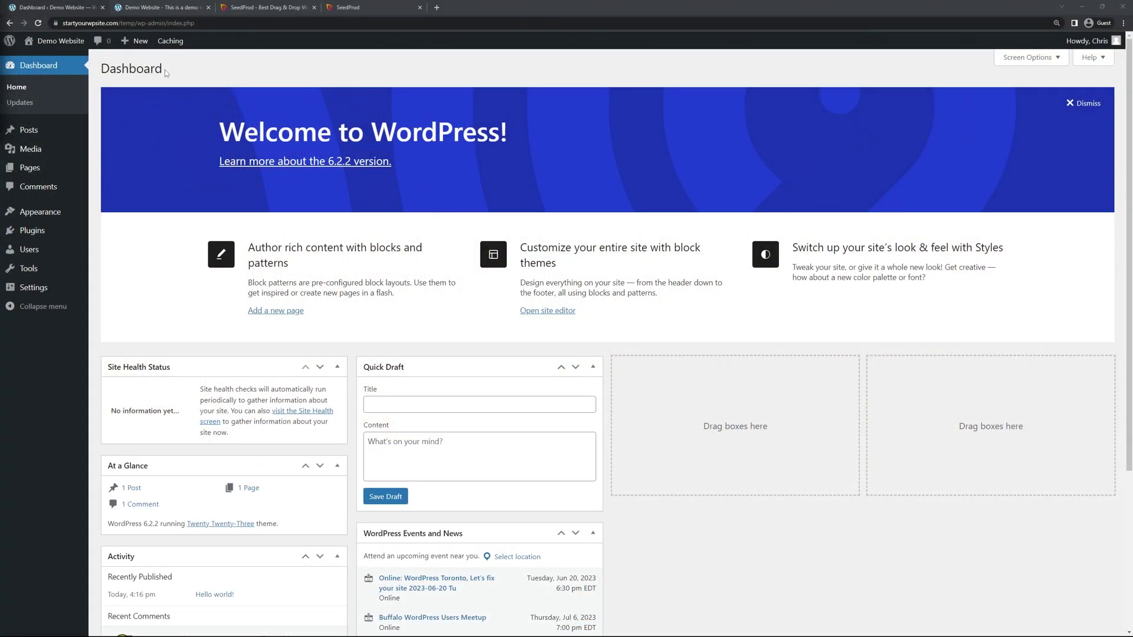
pyautogui.click(157, 7)
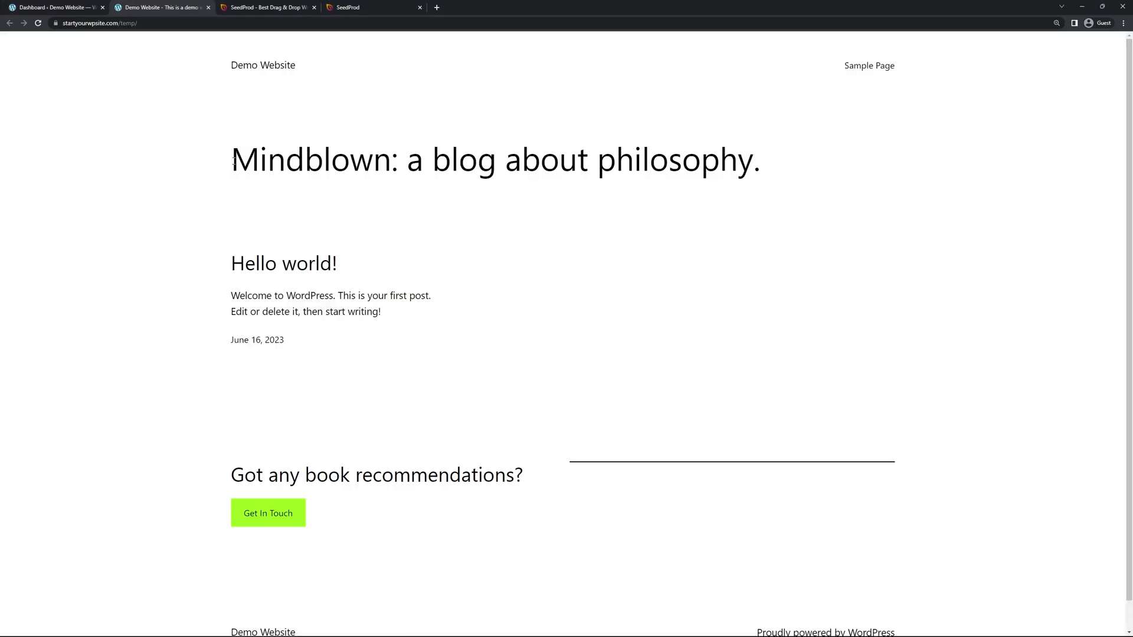
pyautogui.click(248, 8)
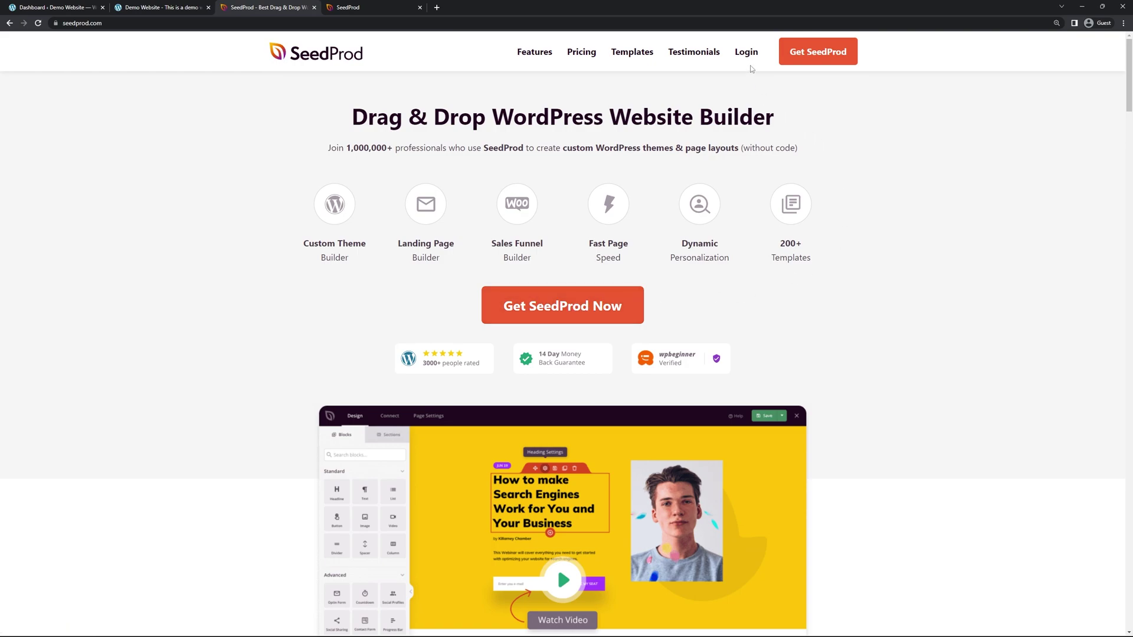
# Close the SeedProd and demo website pages, leaving only the WordPress dashboard open
pyautogui.hotkey('ctrl', 'w')
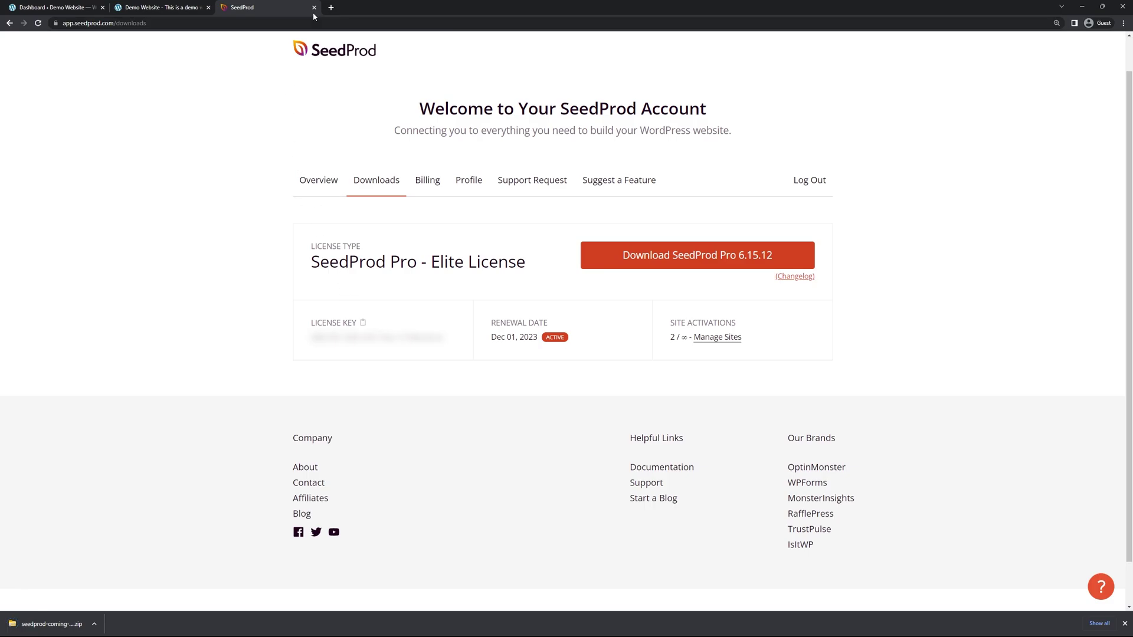
pyautogui.hotkey('ctrl', 'w')
pyautogui.hotkey('ctrl', 'w')
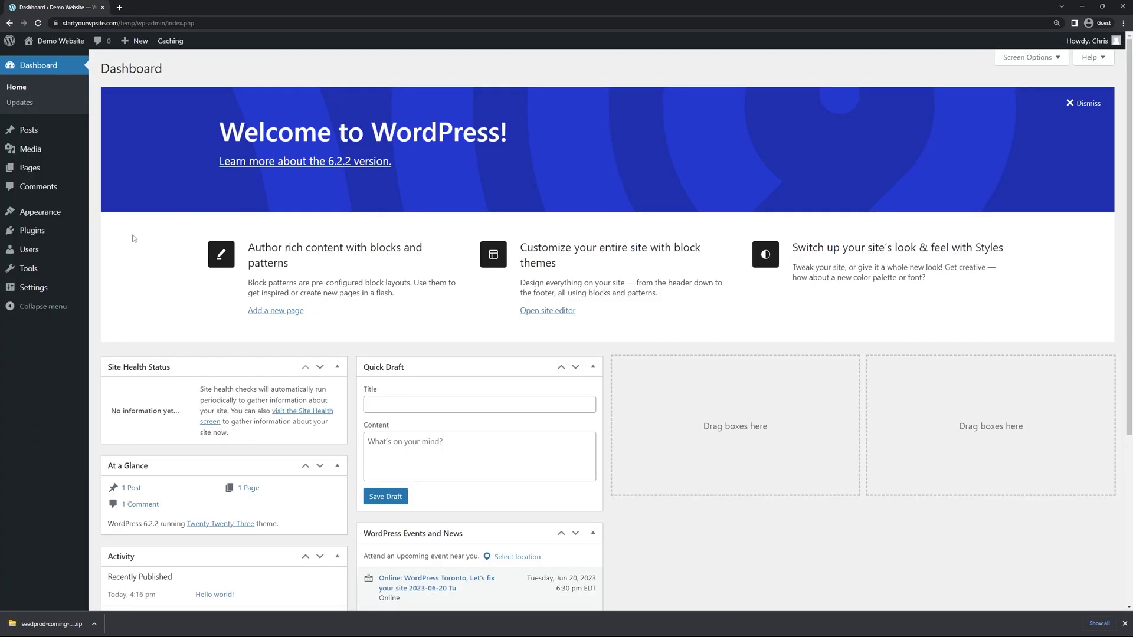
# Install and activate the SeedProd plugin from the downloaded file seedprod-coming-soon-pro-5-6.15.12 (1).zip
pyautogui.moveTo(78, 236)
pyautogui.click(126, 253)
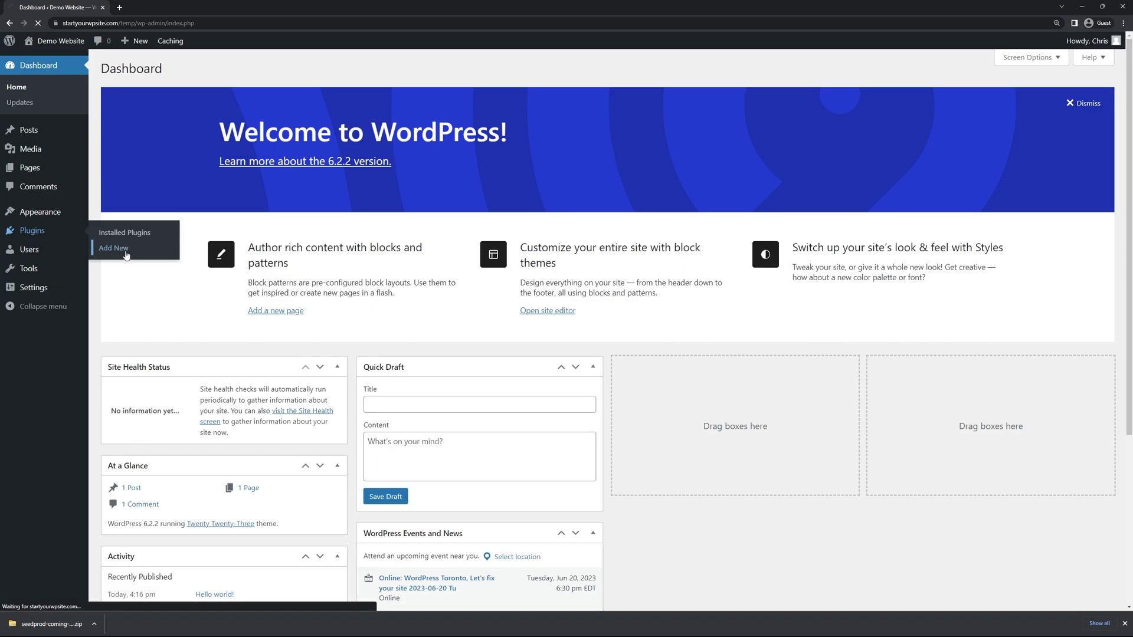
pyautogui.click(199, 71)
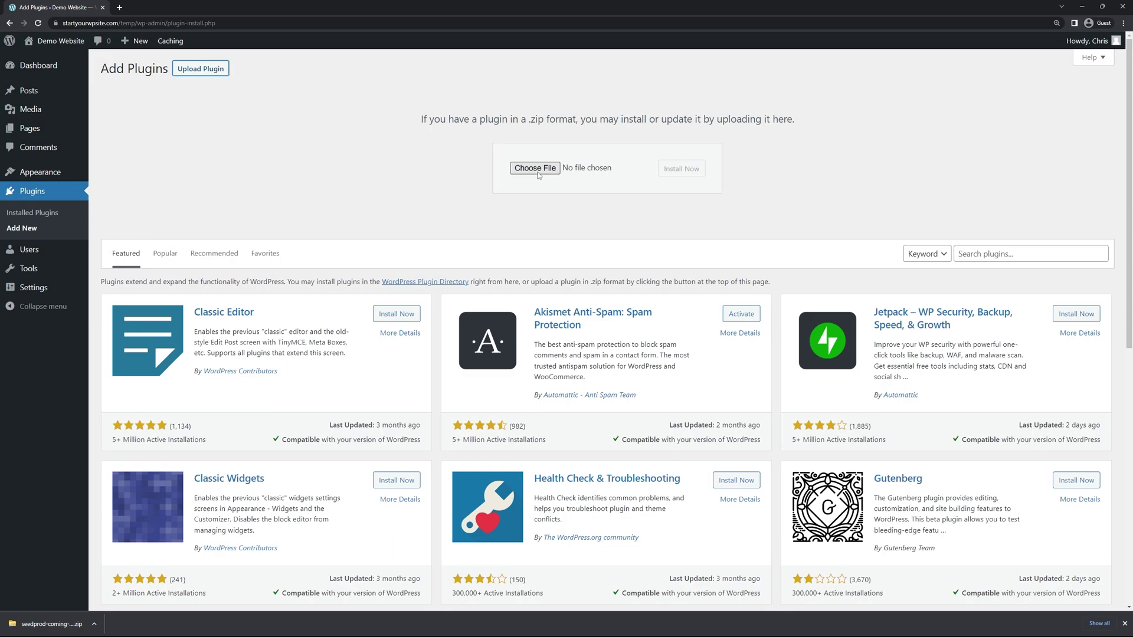
pyautogui.moveTo(47, 624); pyautogui.dragTo(546, 172)
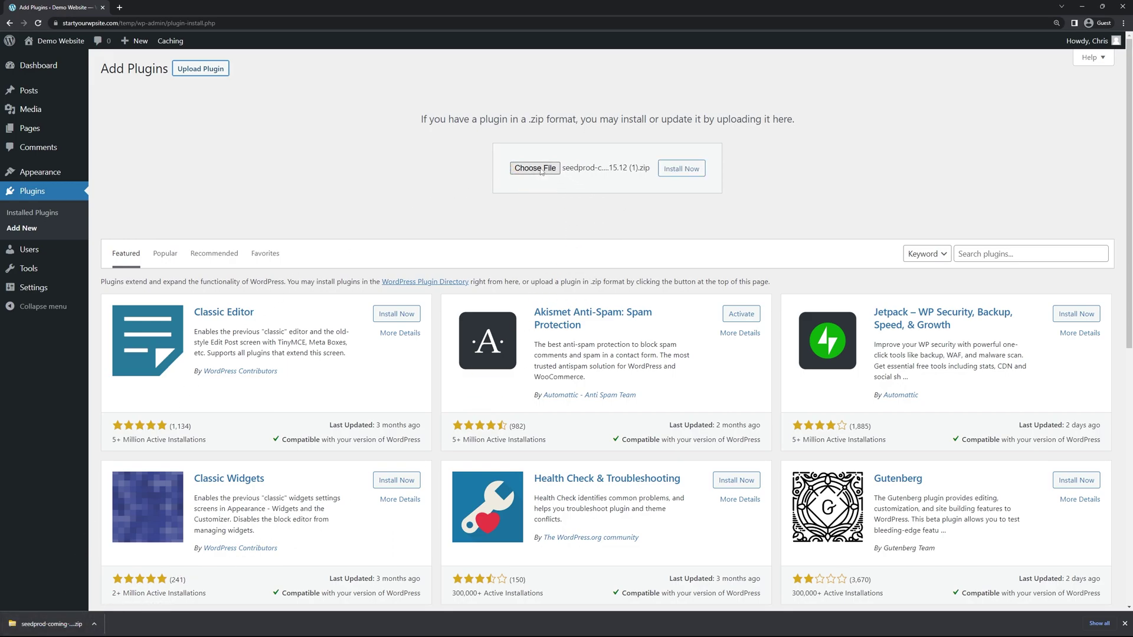
pyautogui.click(678, 170)
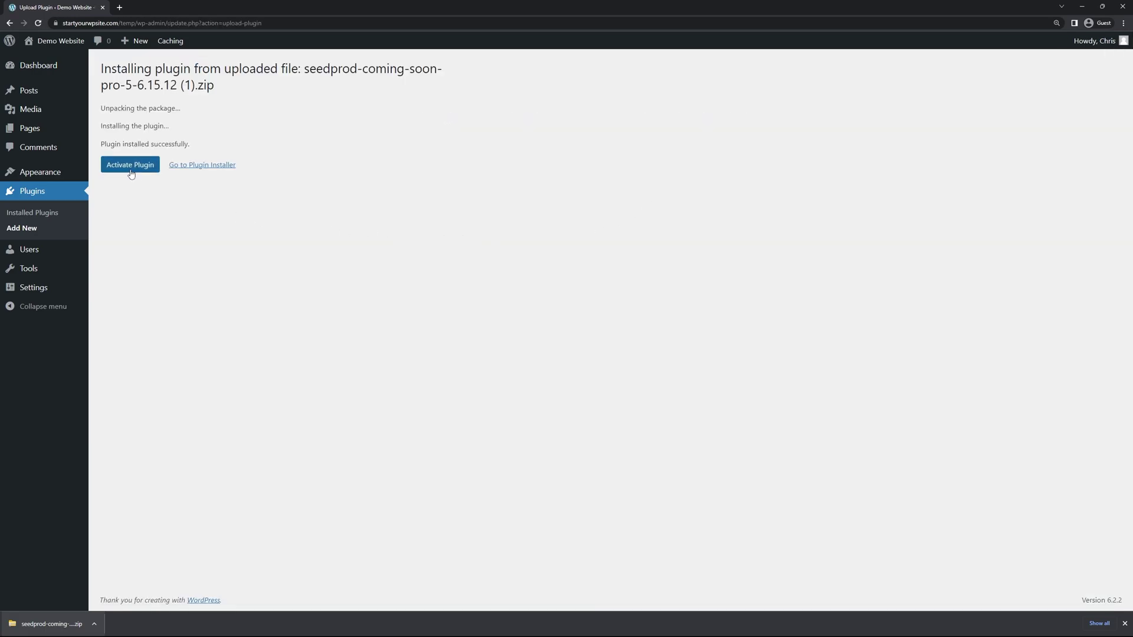
pyautogui.click(130, 167)
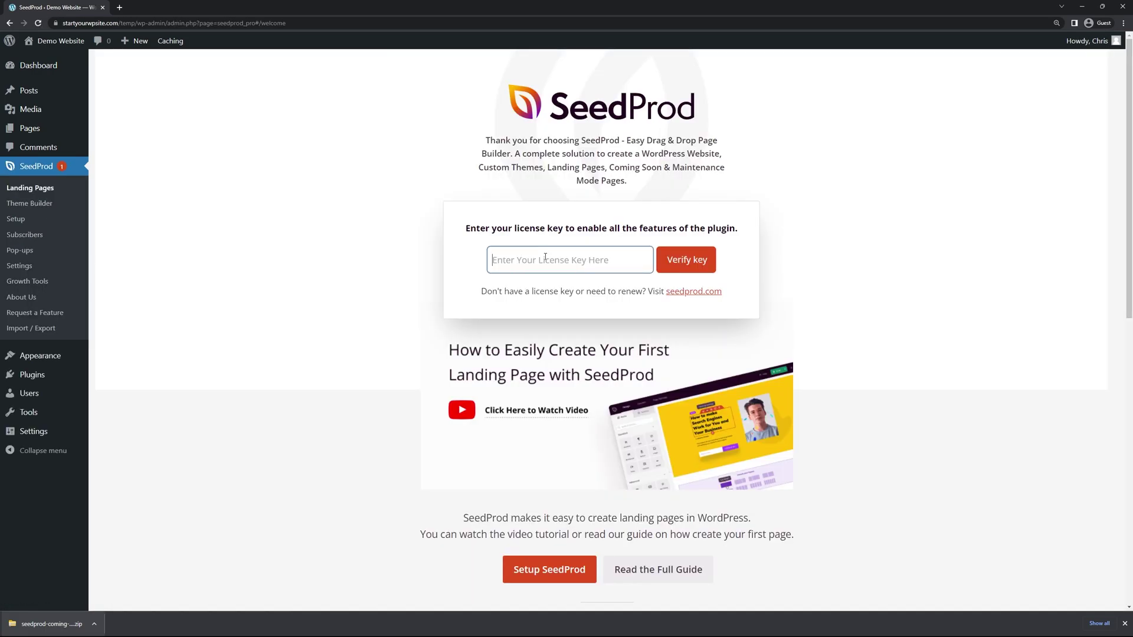
# Paste the SeedProd license key and verify it
pyautogui.click(545, 258)
pyautogui.hotkey('ctrl', 'v')
pyautogui.click(691, 270)
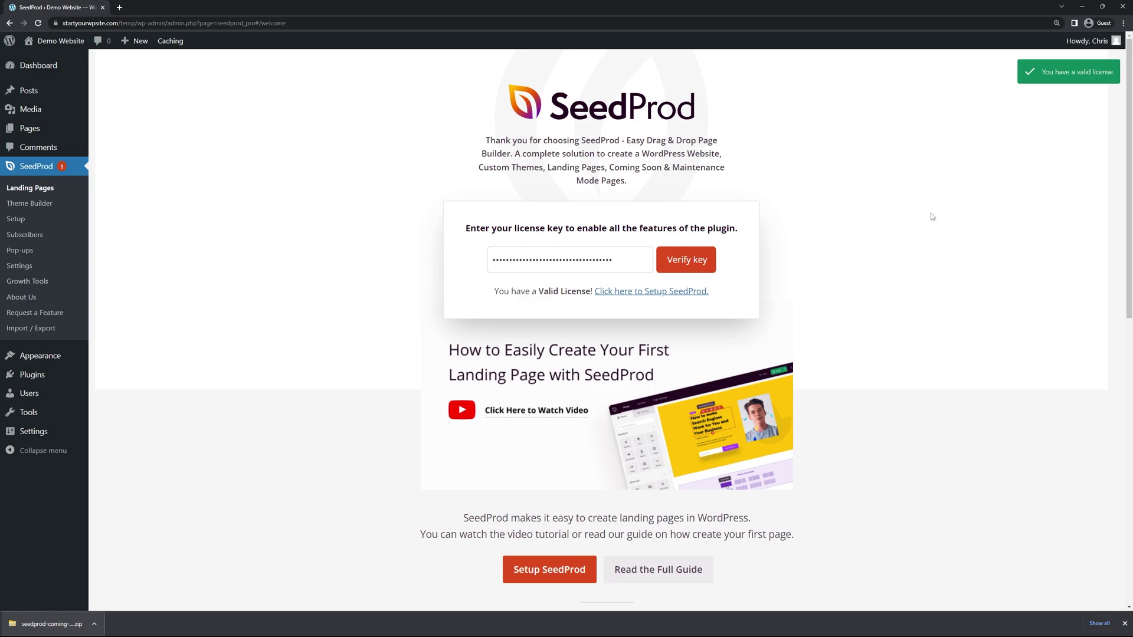
# Search SeedProd's theme template kits for "construction" and import the Conduct Construction Theme
pyautogui.click(31, 206)
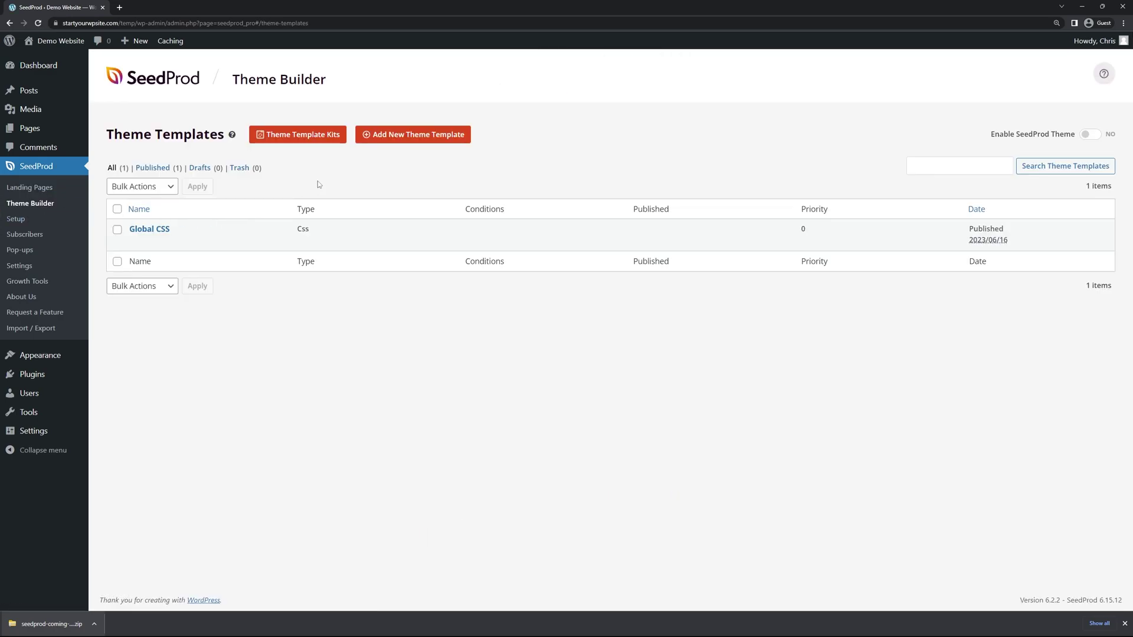
pyautogui.click(302, 135)
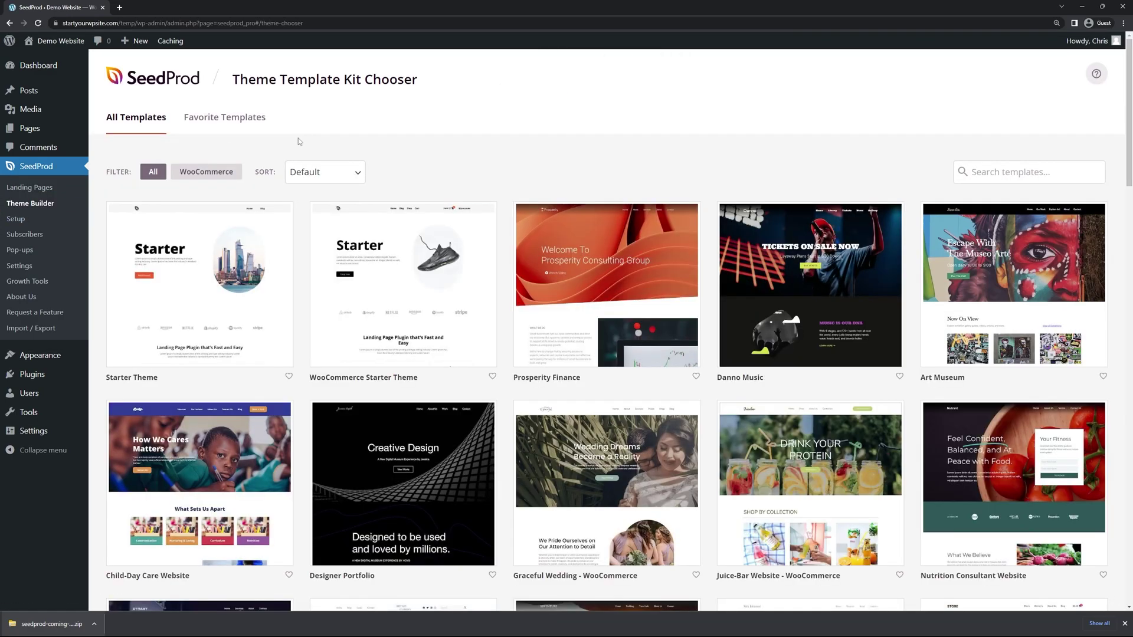
pyautogui.click(1027, 171)
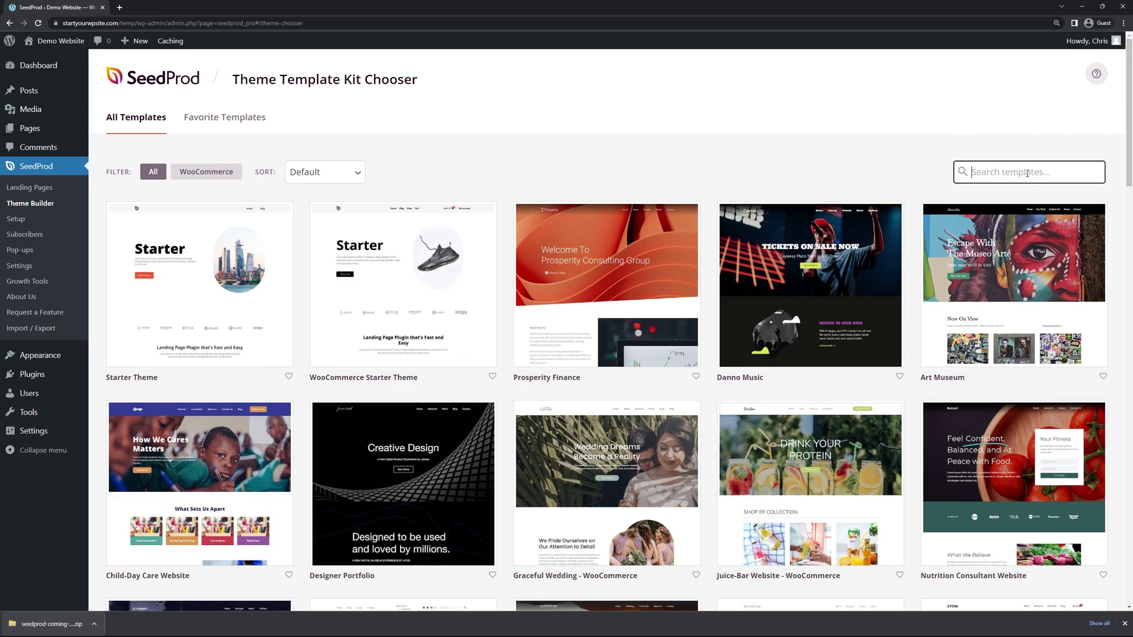
pyautogui.write('constructio')
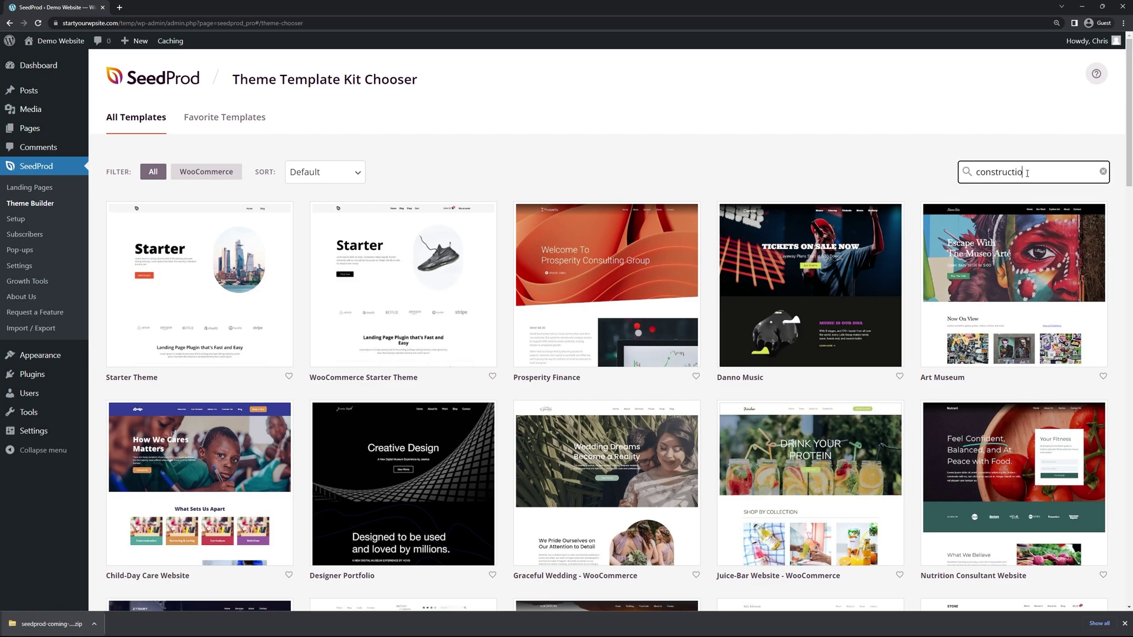
pyautogui.write('n')
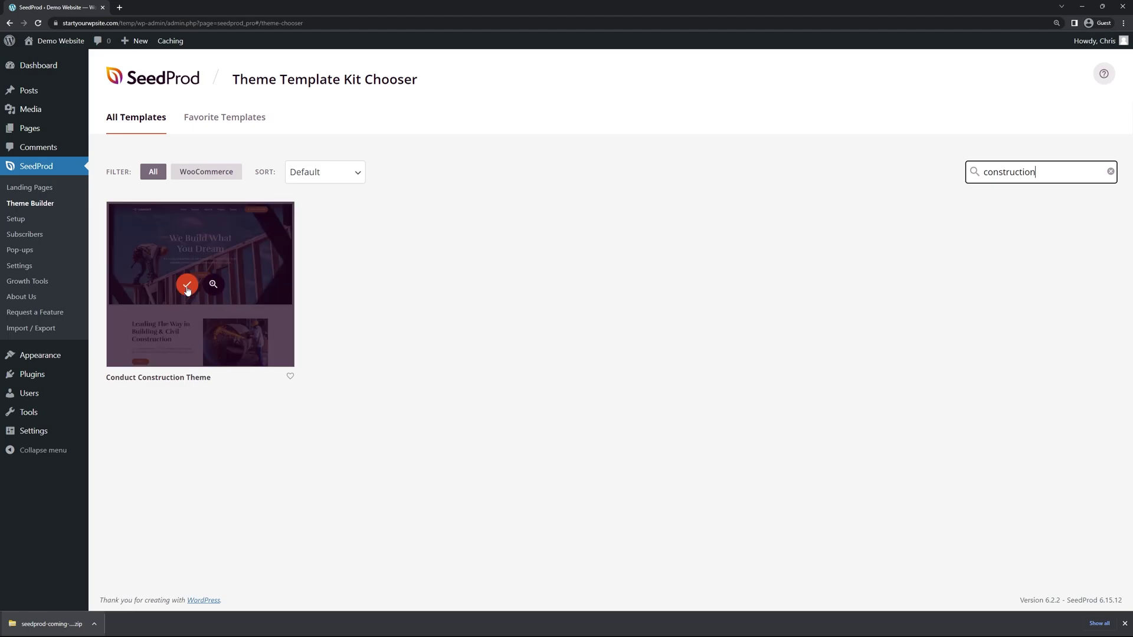
pyautogui.click(187, 286)
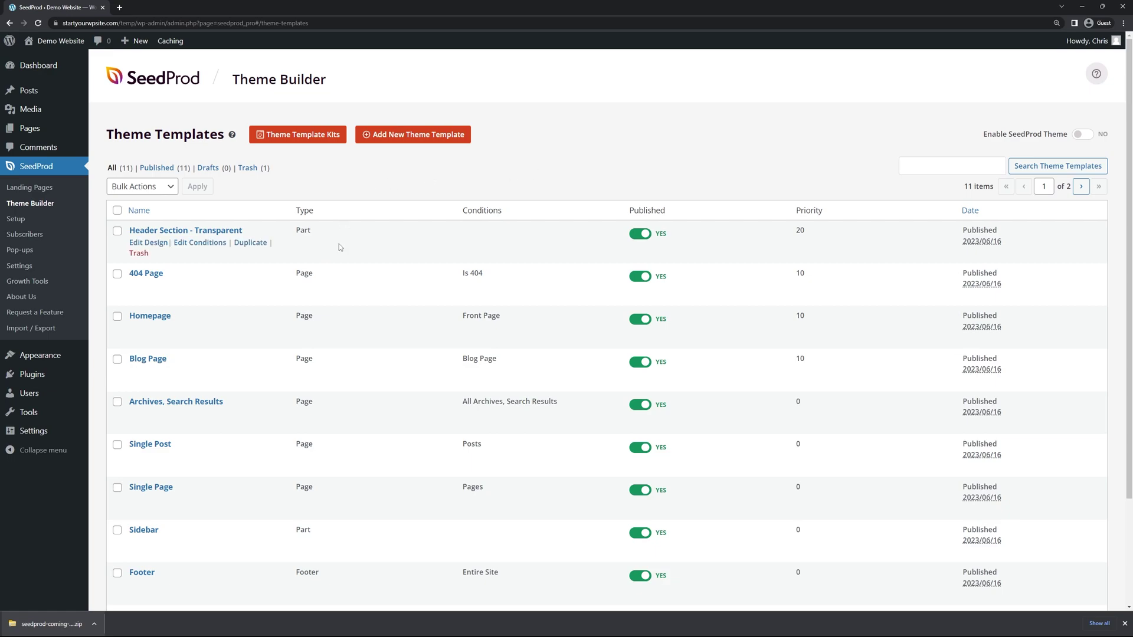
# Open the Global CSS template's design from the second page of theme templates and look over its sample elements
pyautogui.scroll(-3, 345, 265)
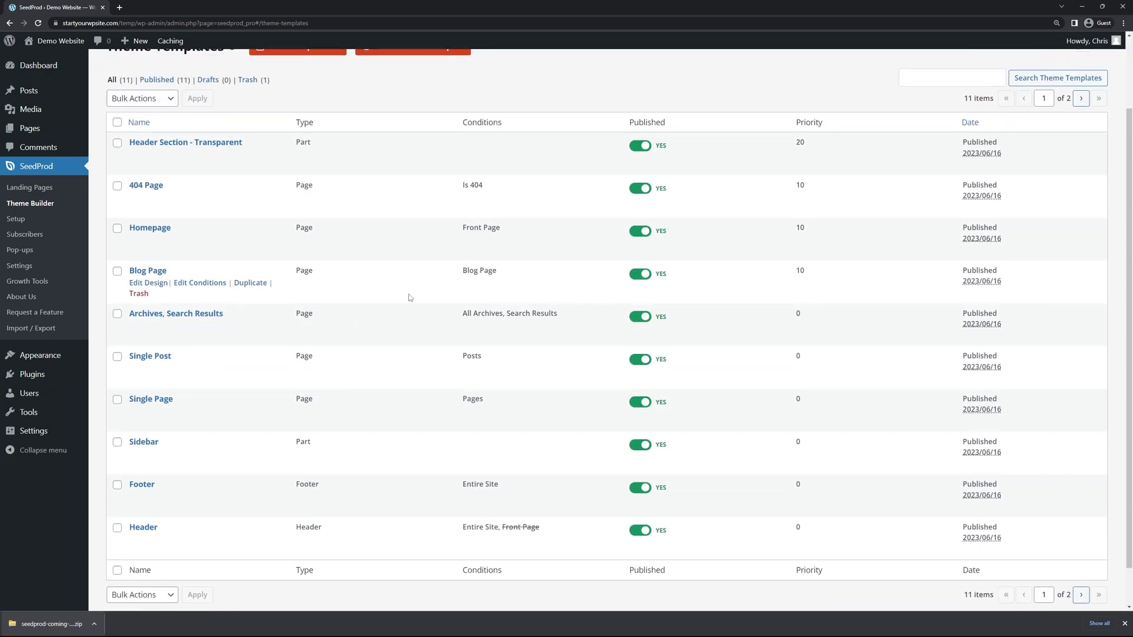
pyautogui.scroll(-1, 826, 377)
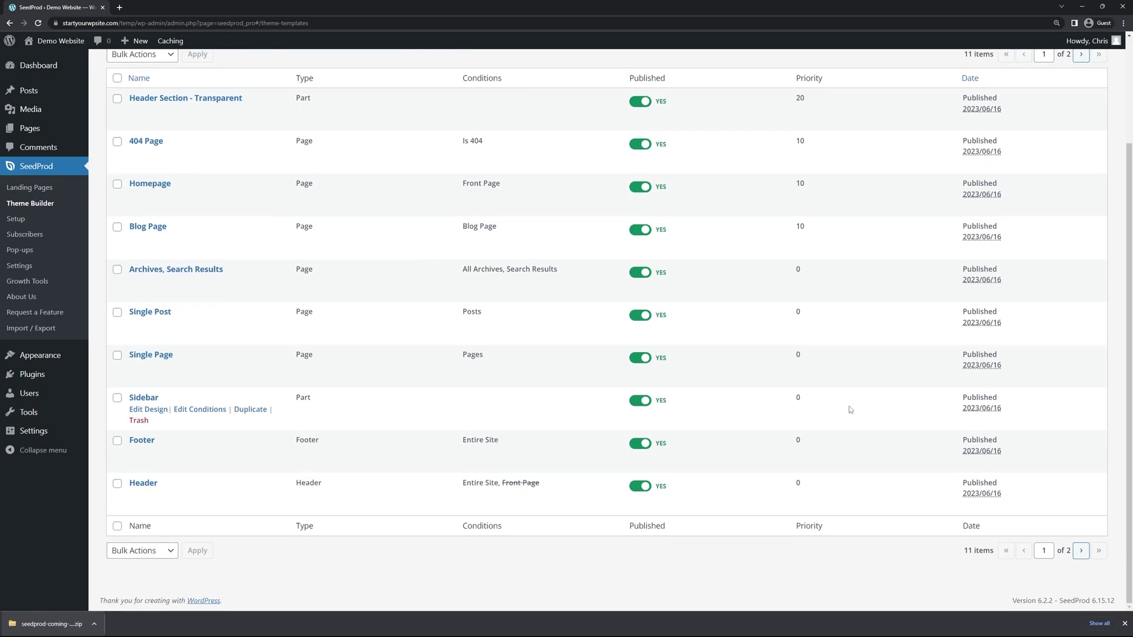
pyautogui.click(1080, 551)
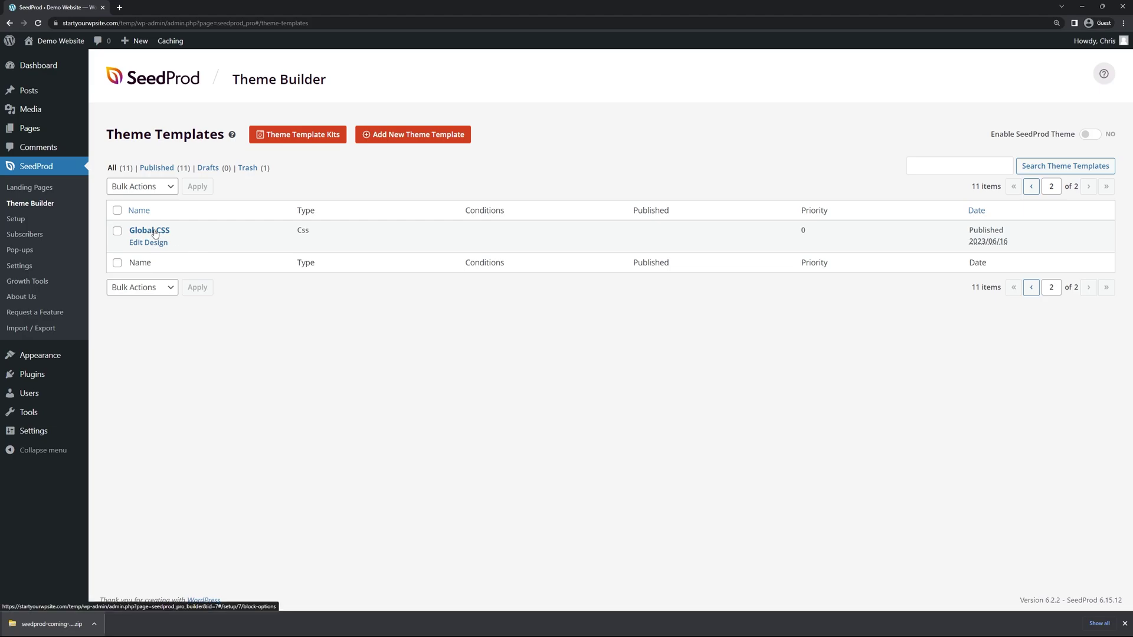
pyautogui.click(148, 244)
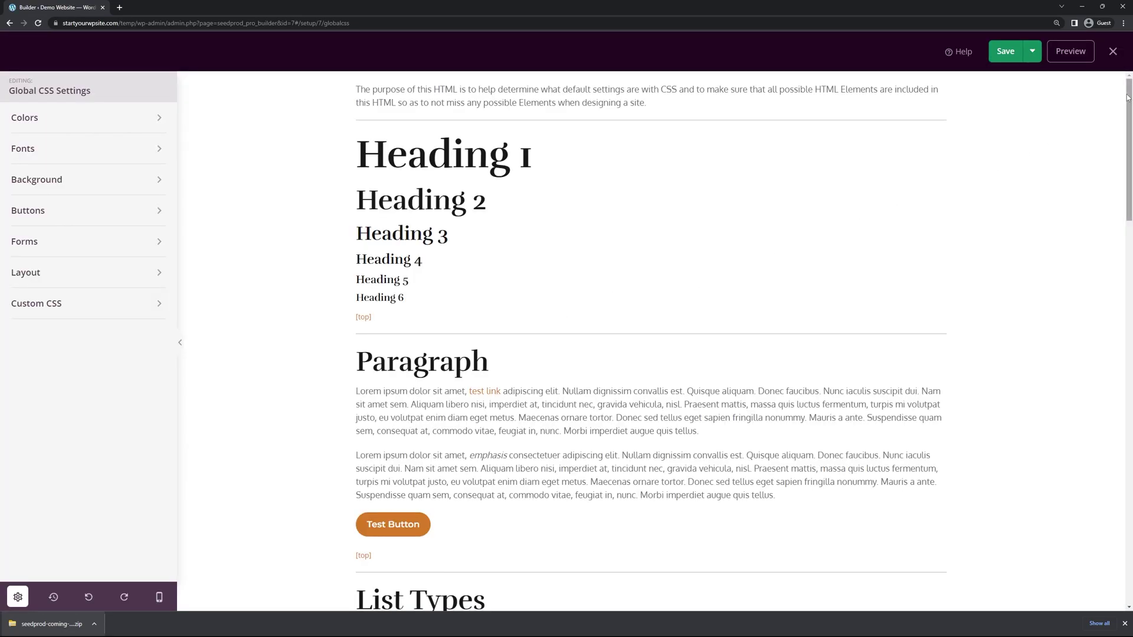
pyautogui.moveTo(1129, 97); pyautogui.dragTo(481, 207)
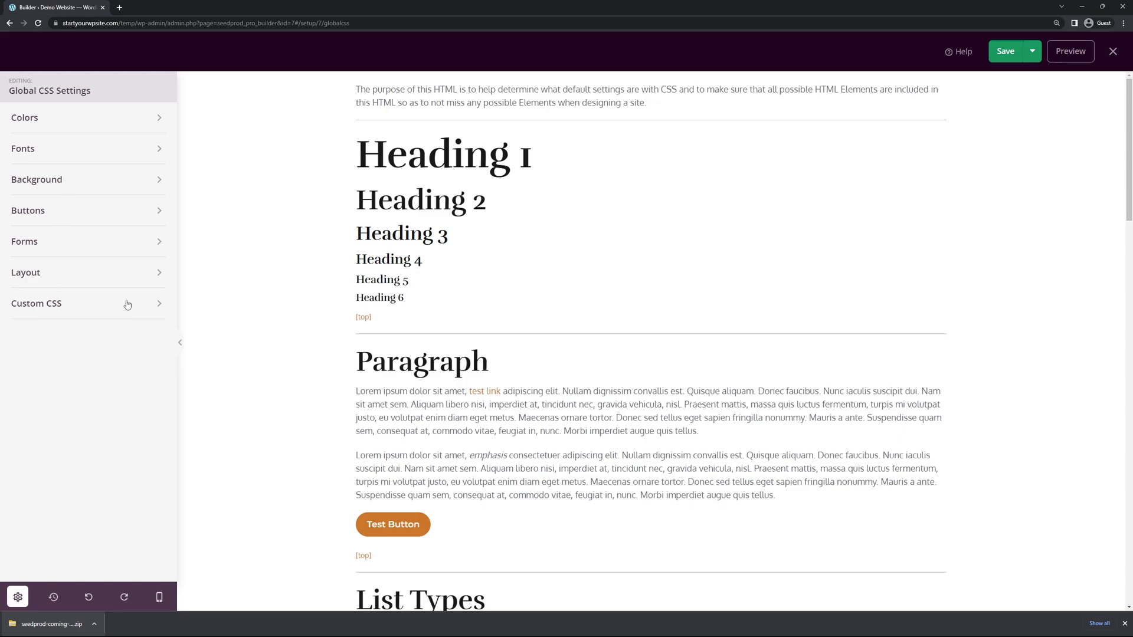
# Set the global Buttons color to #0BBF68
pyautogui.click(141, 125)
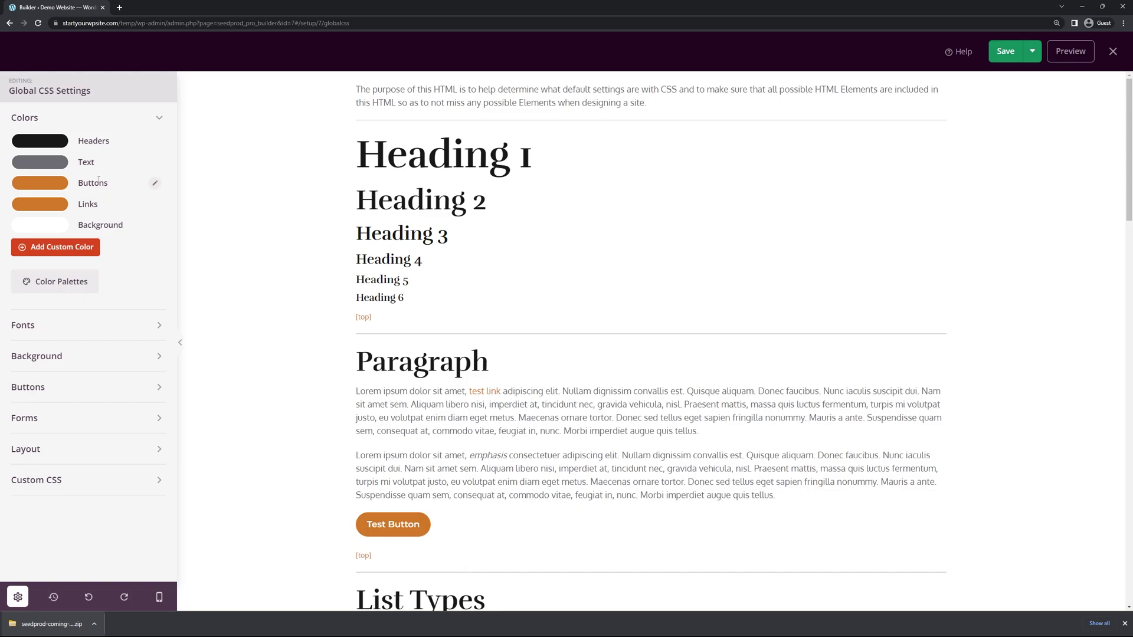
pyautogui.click(44, 187)
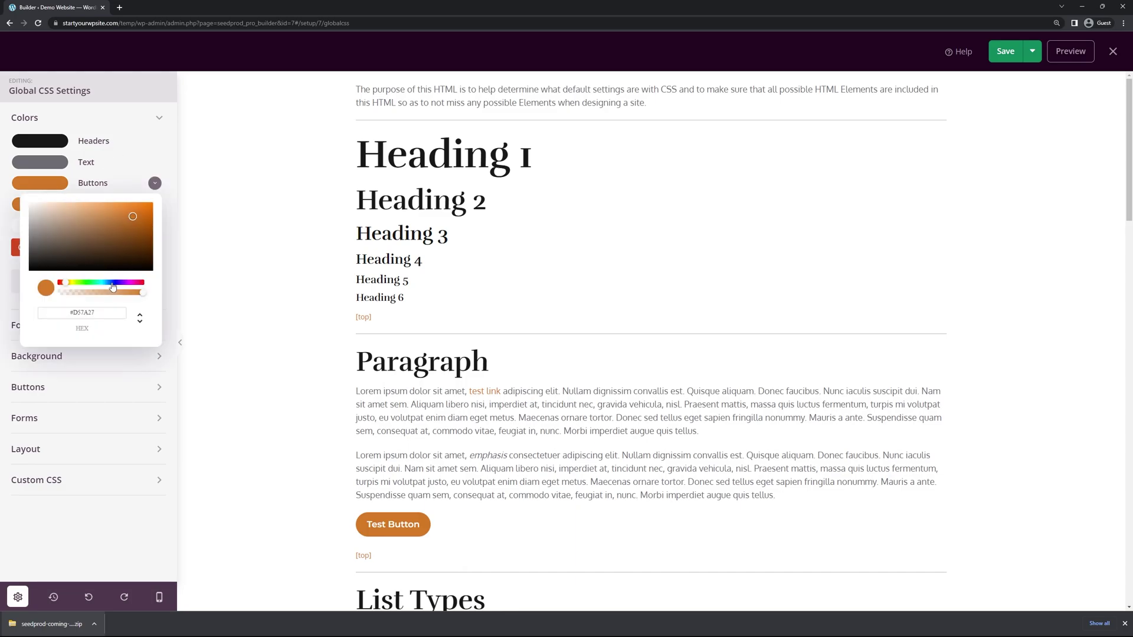
pyautogui.doubleClick(89, 313)
pyautogui.write('0BBF68')
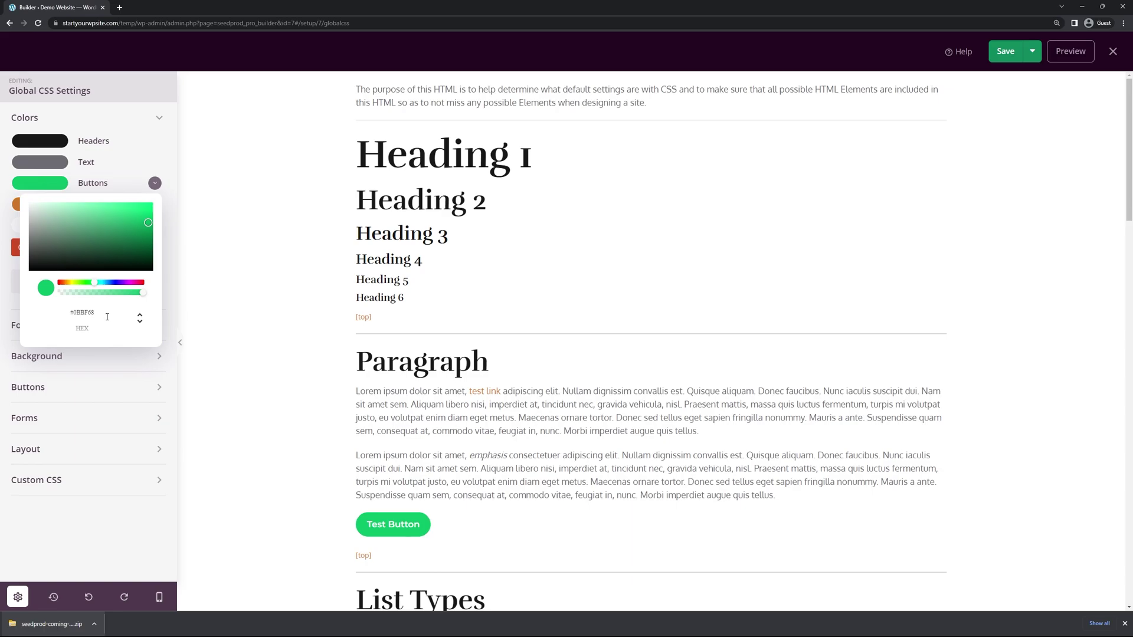
pyautogui.click(154, 182)
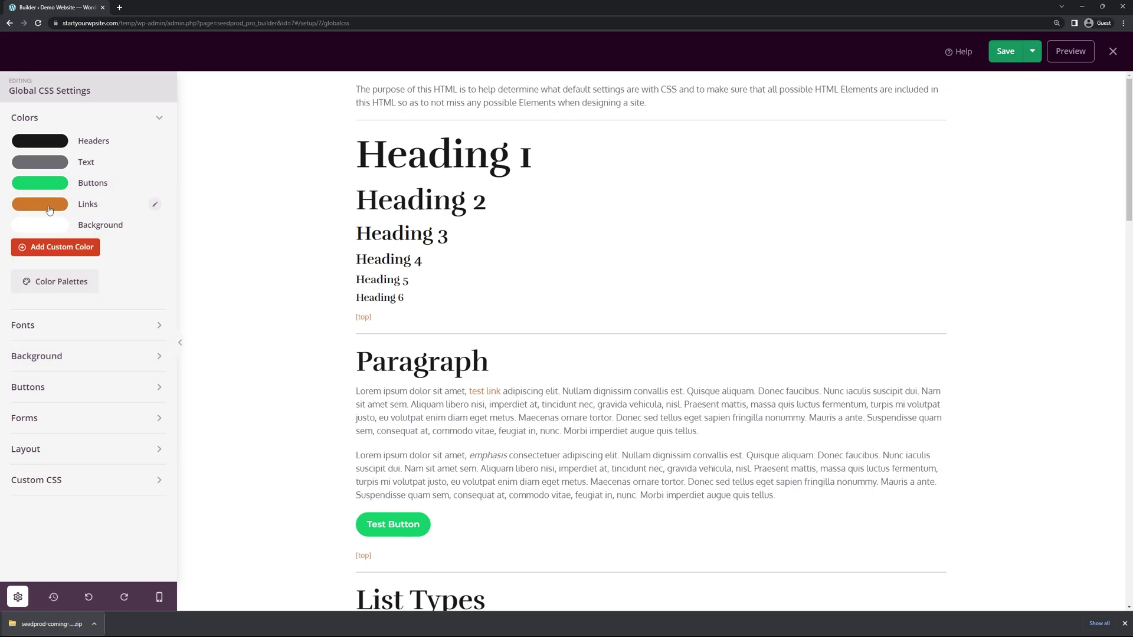
# Set the global Links color to #0BBF68 and close the color settings
pyautogui.click(154, 204)
pyautogui.doubleClick(118, 333)
pyautogui.write('0BBF68')
pyautogui.click(252, 238)
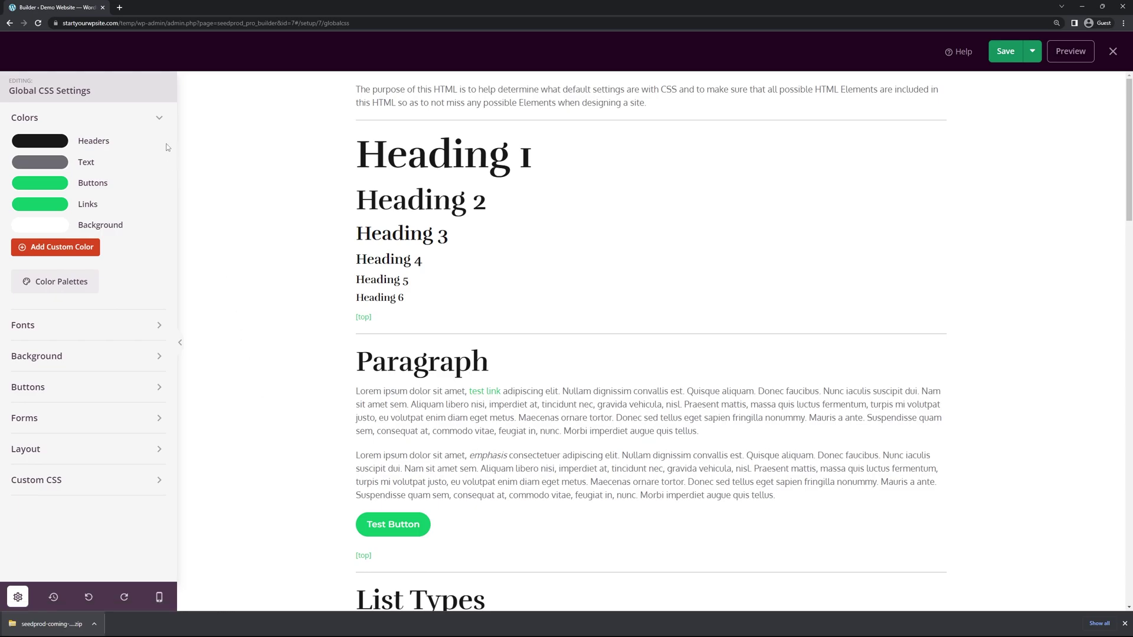
pyautogui.click(151, 129)
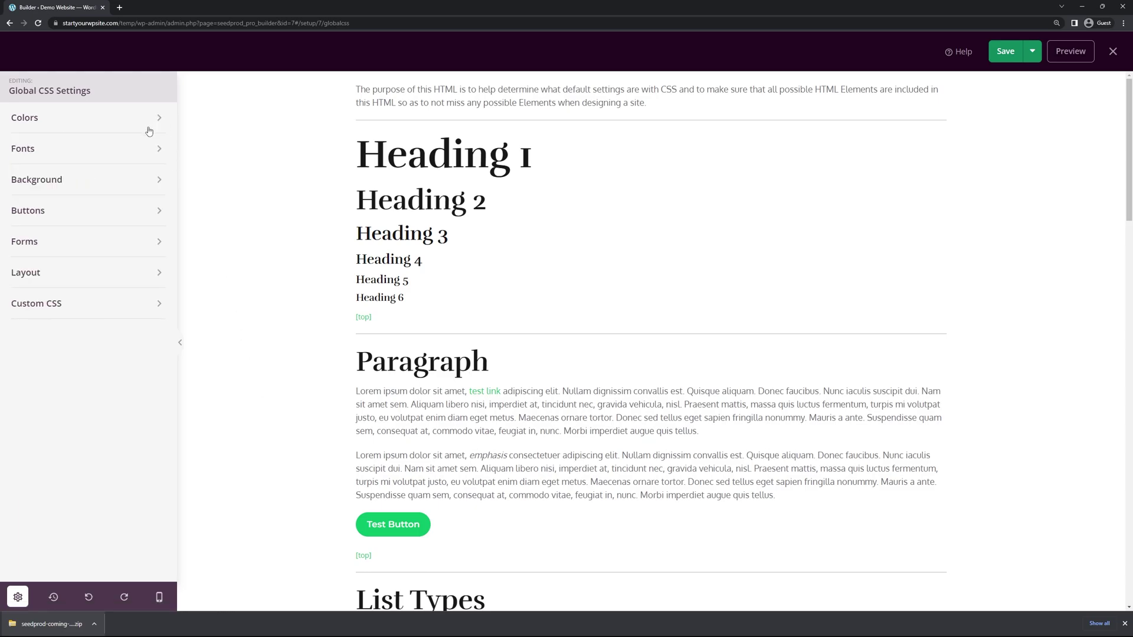
# Set the global buttons' hover color to #0BBF68, adjust it to a slightly darker green, and close the button settings
pyautogui.click(47, 213)
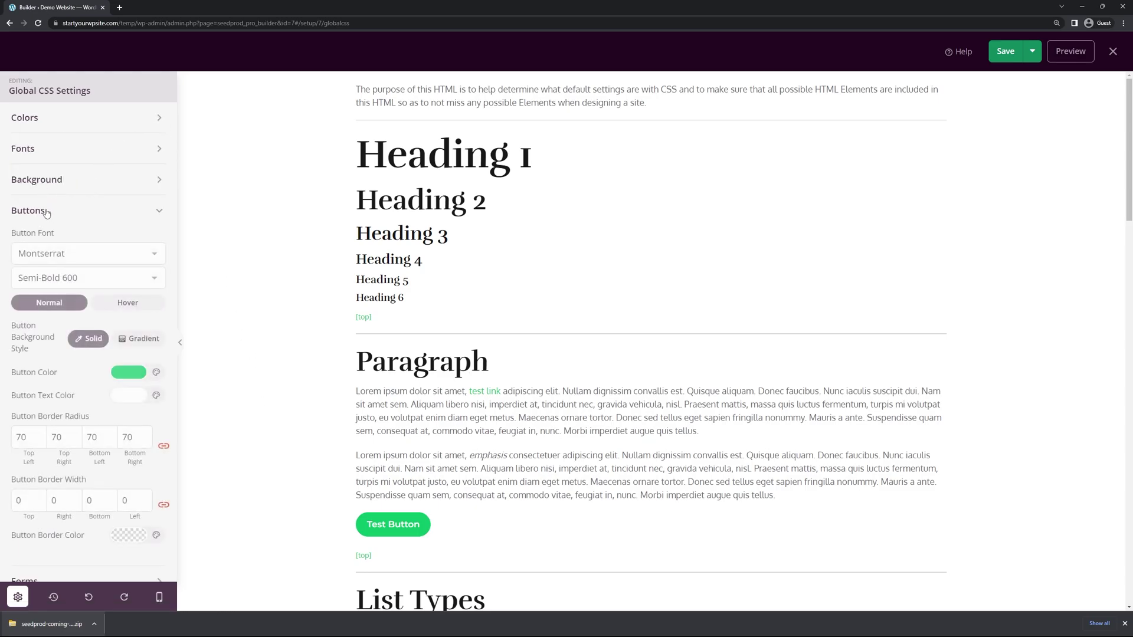
pyautogui.click(126, 309)
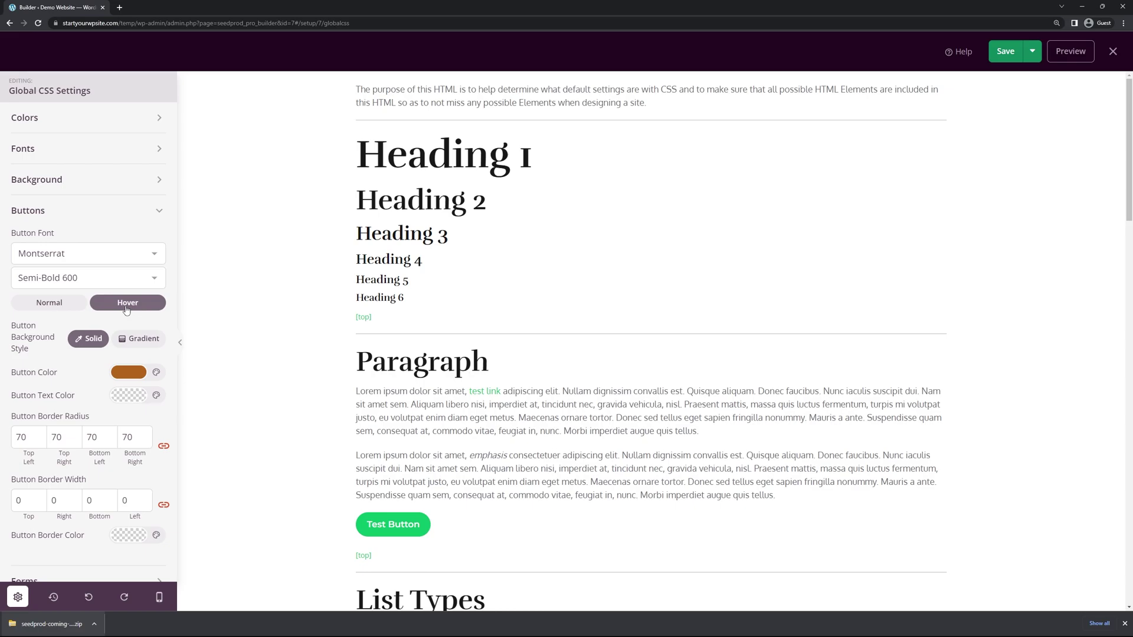
pyautogui.click(129, 375)
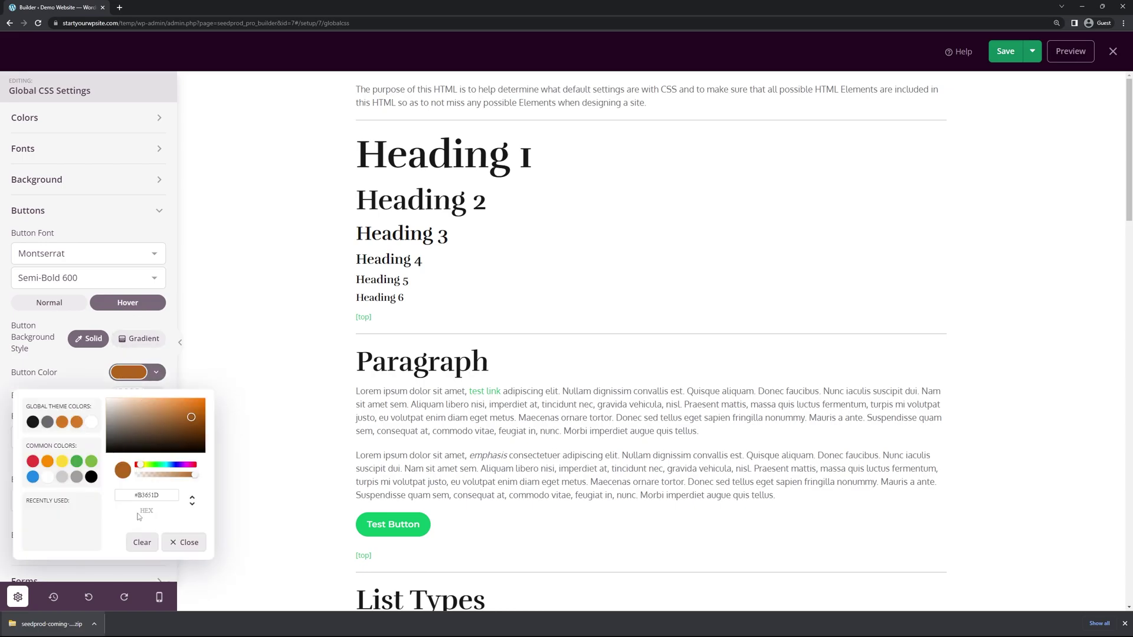
pyautogui.doubleClick(148, 495)
pyautogui.write('0BBF68')
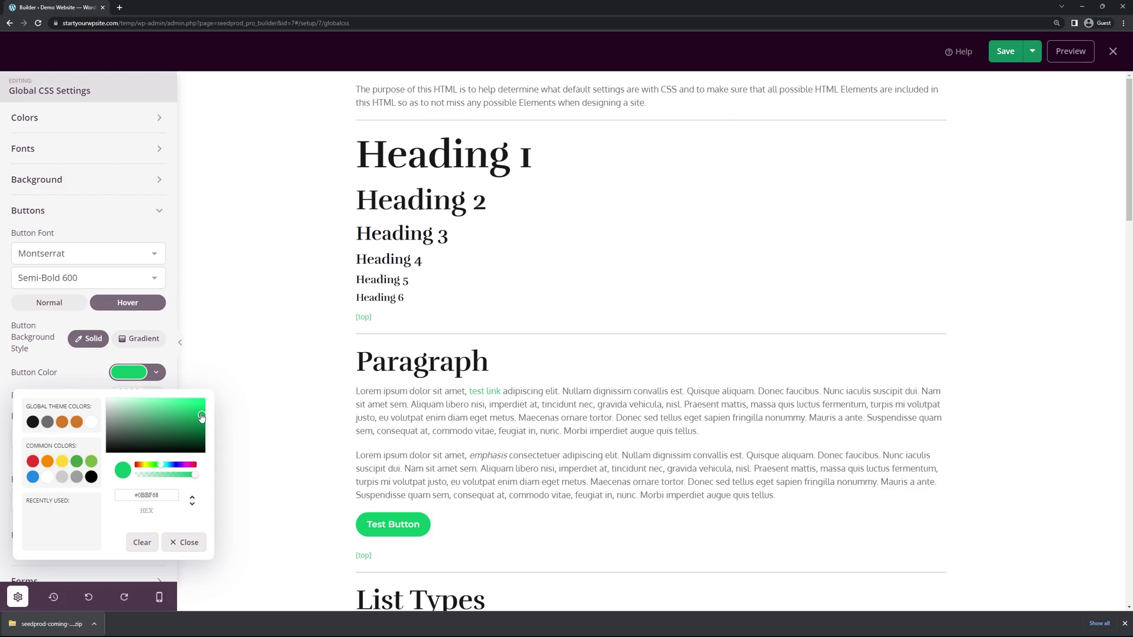
pyautogui.moveTo(201, 417); pyautogui.dragTo(204, 422)
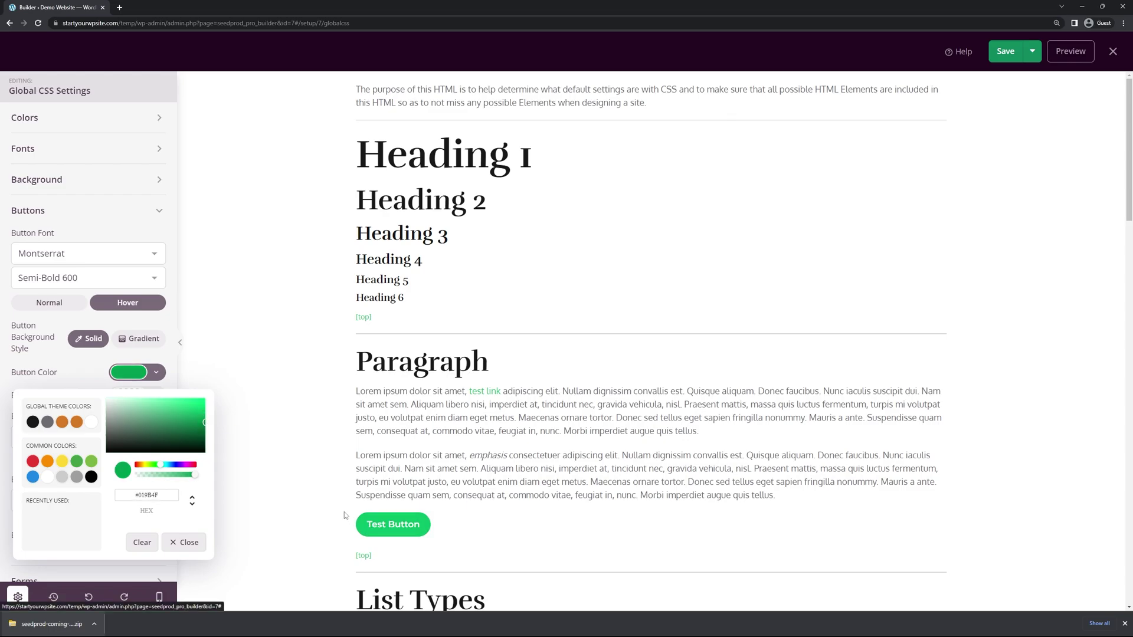
pyautogui.click(396, 394)
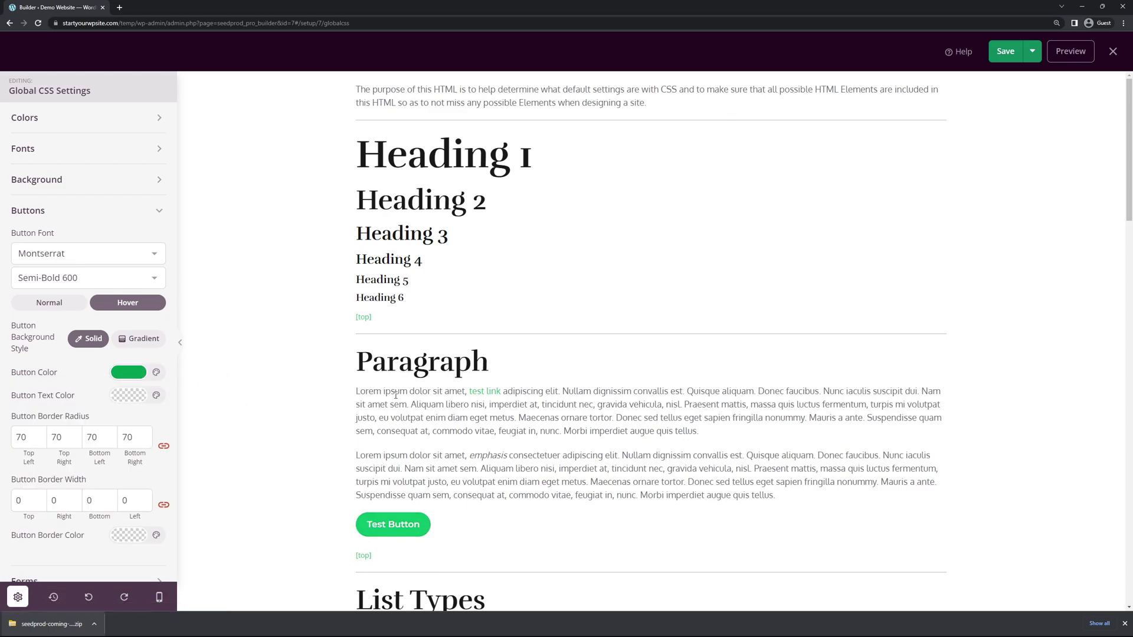
pyautogui.click(77, 210)
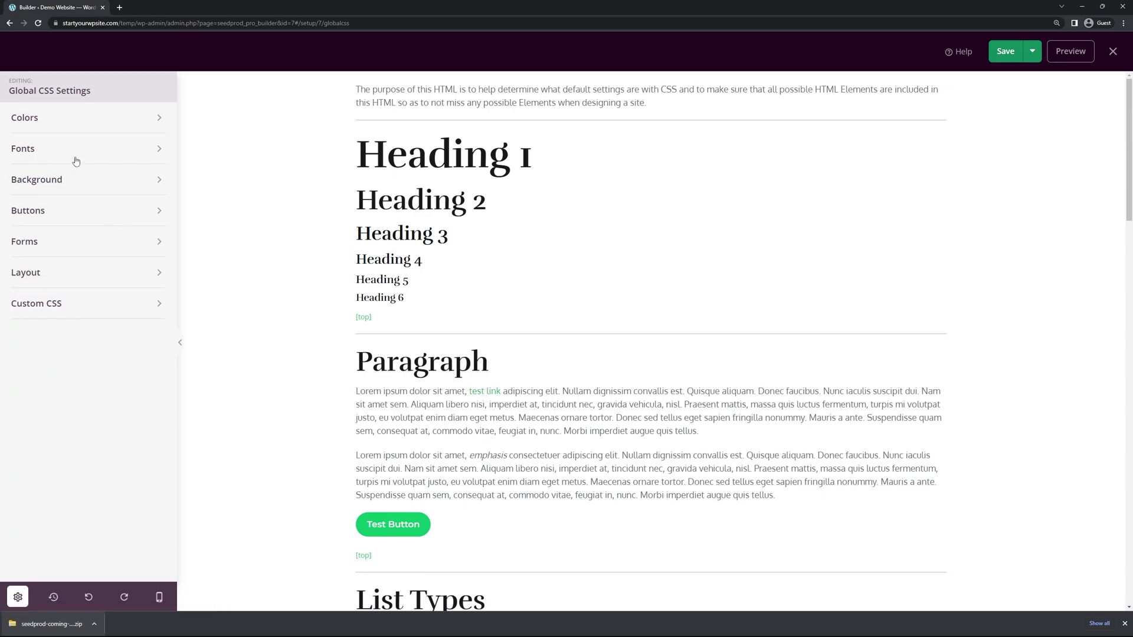
# Set the hover color of the global font Links to #02954E, and save and close the Global CSS template
pyautogui.click(97, 156)
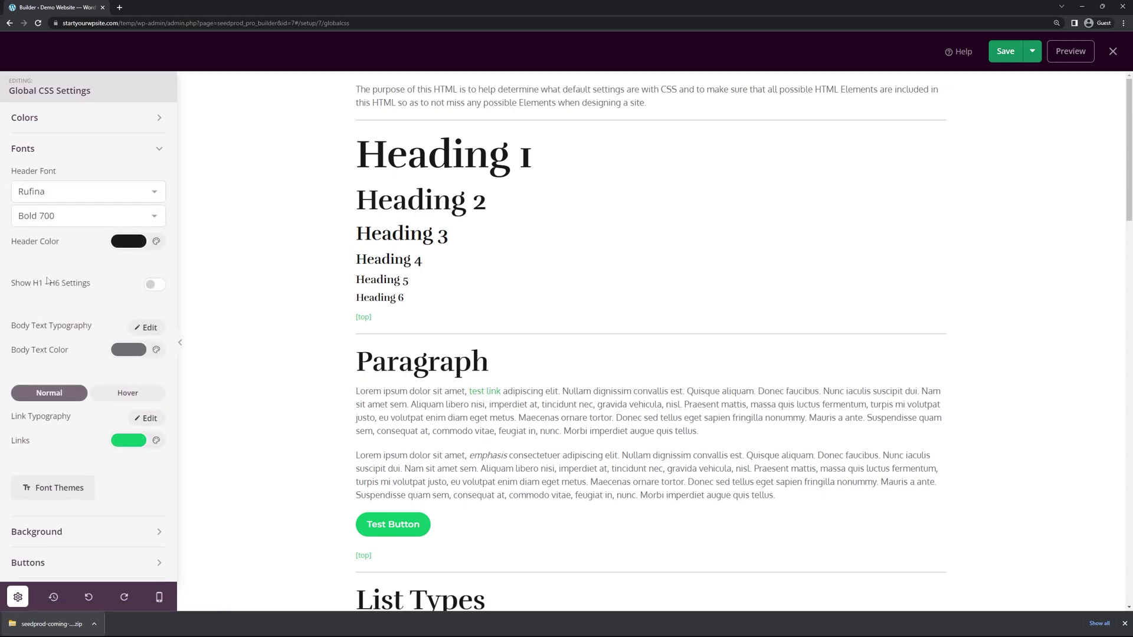
pyautogui.scroll(-2, 94, 443)
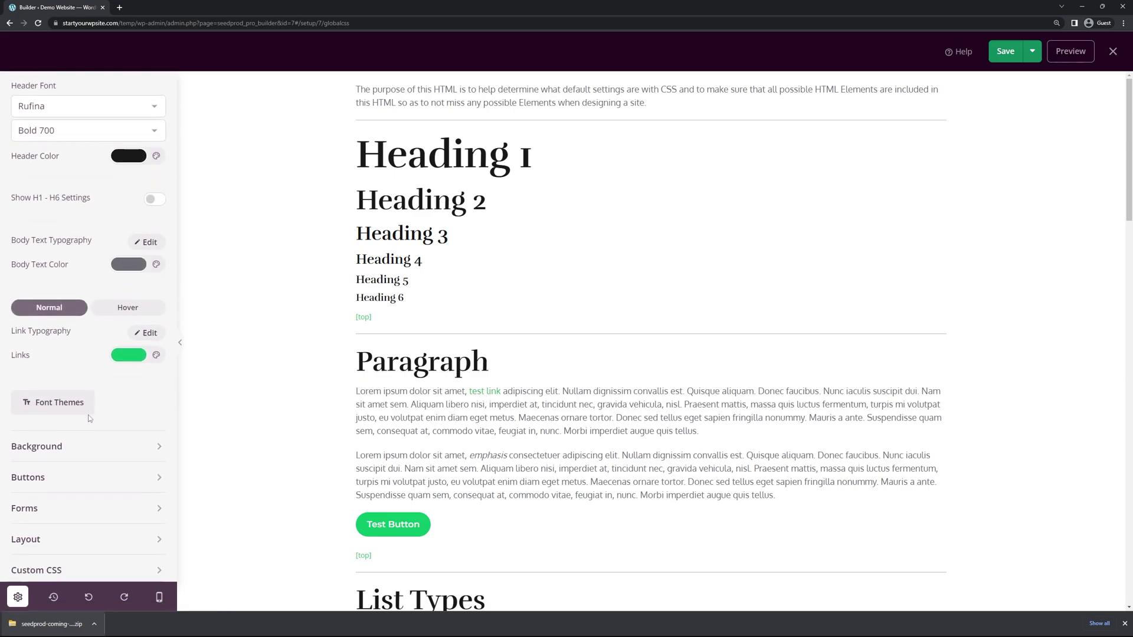
pyautogui.click(135, 322)
pyautogui.click(128, 365)
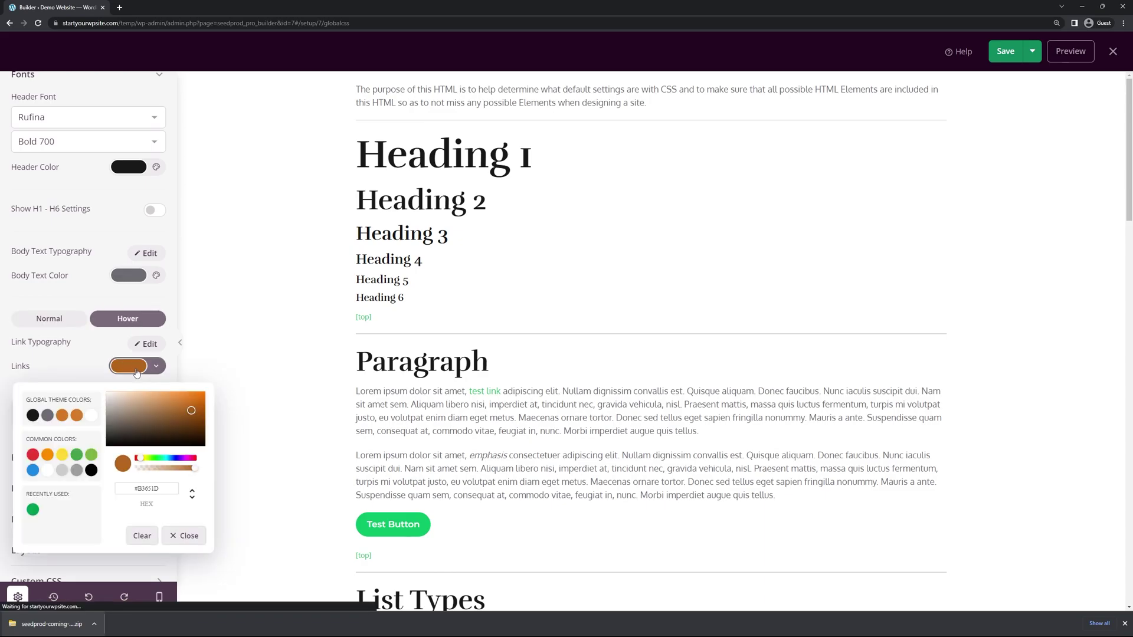
pyautogui.tripleClick(151, 487)
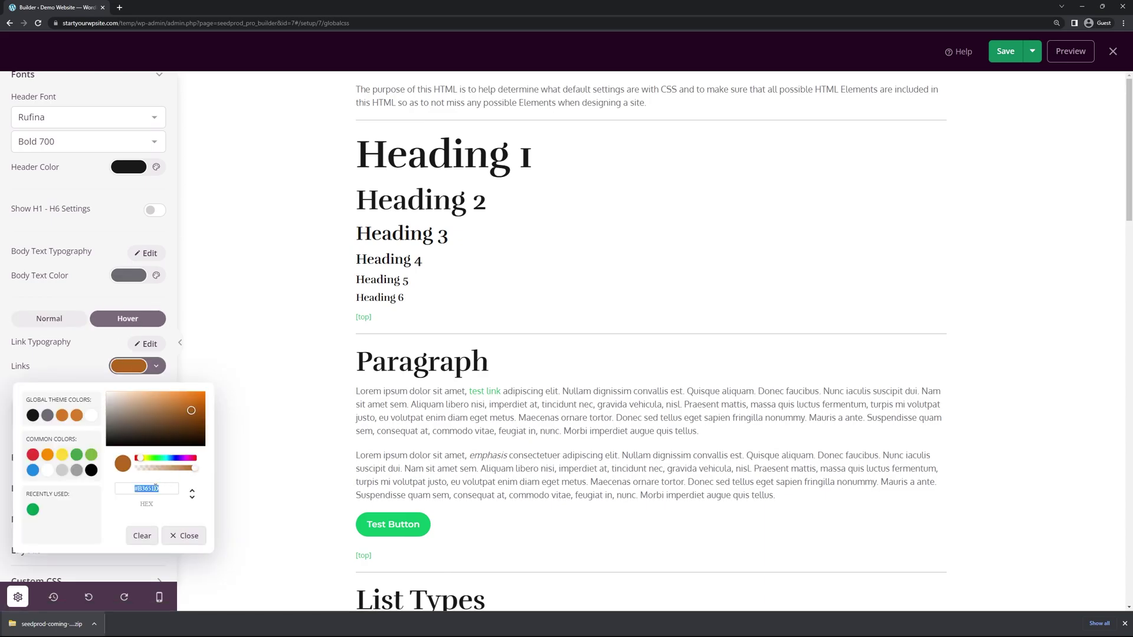
pyautogui.write('#02954E')
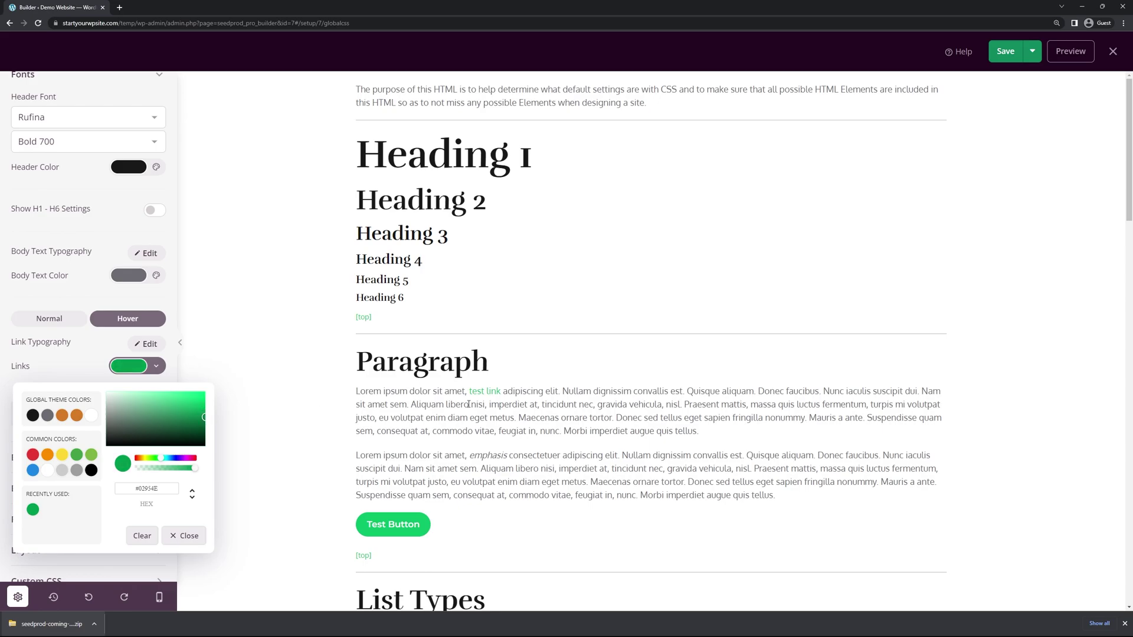
pyautogui.click(185, 538)
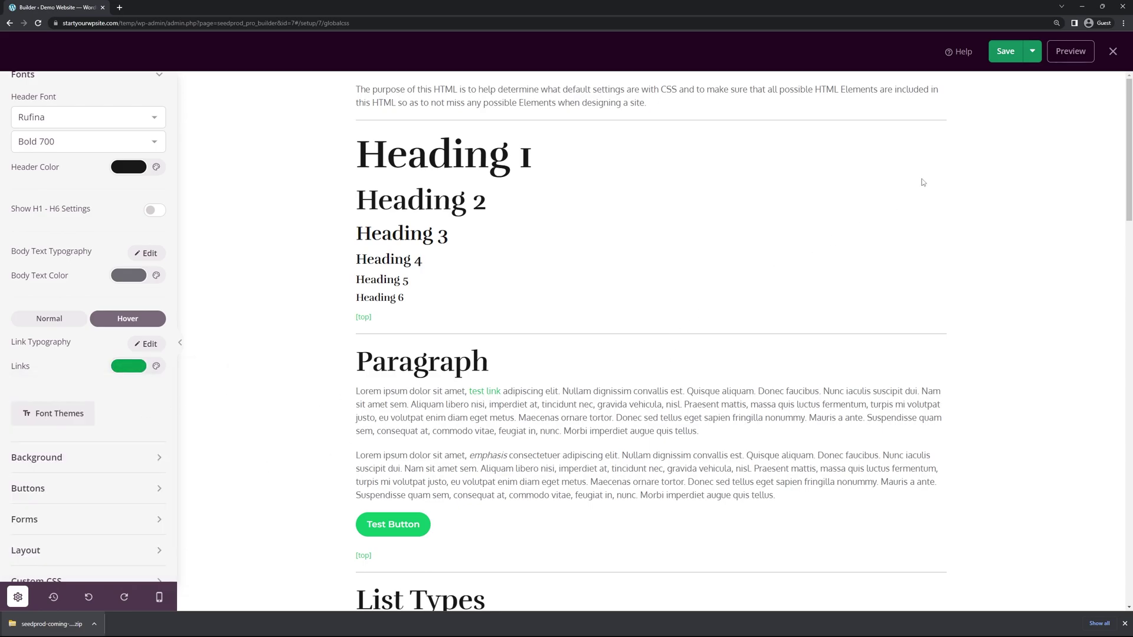
pyautogui.click(1005, 52)
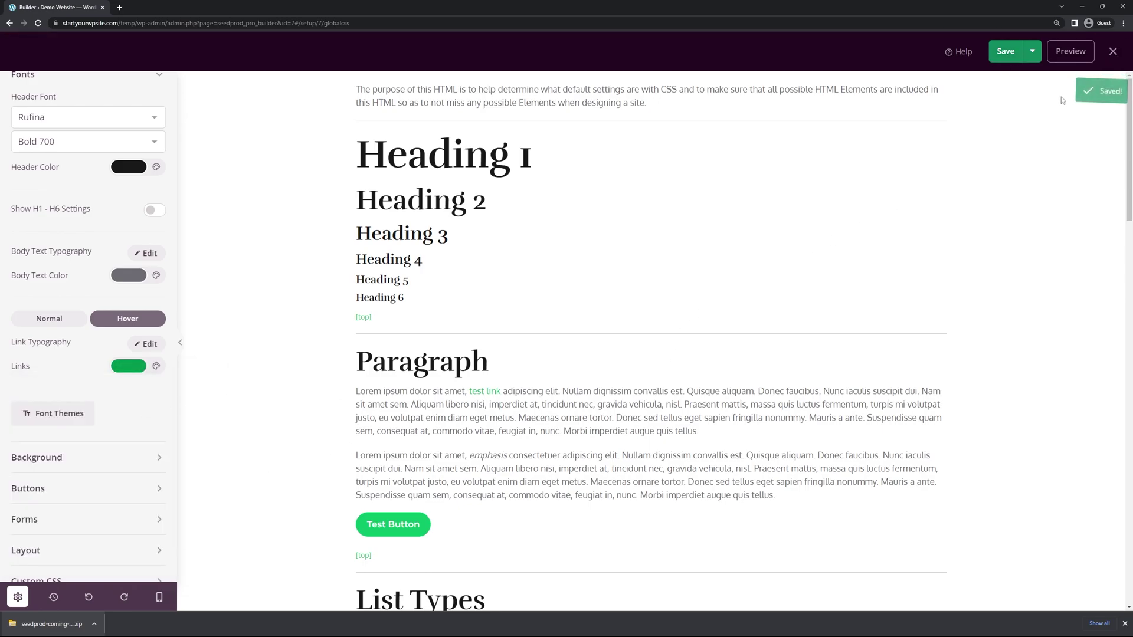
pyautogui.click(1113, 53)
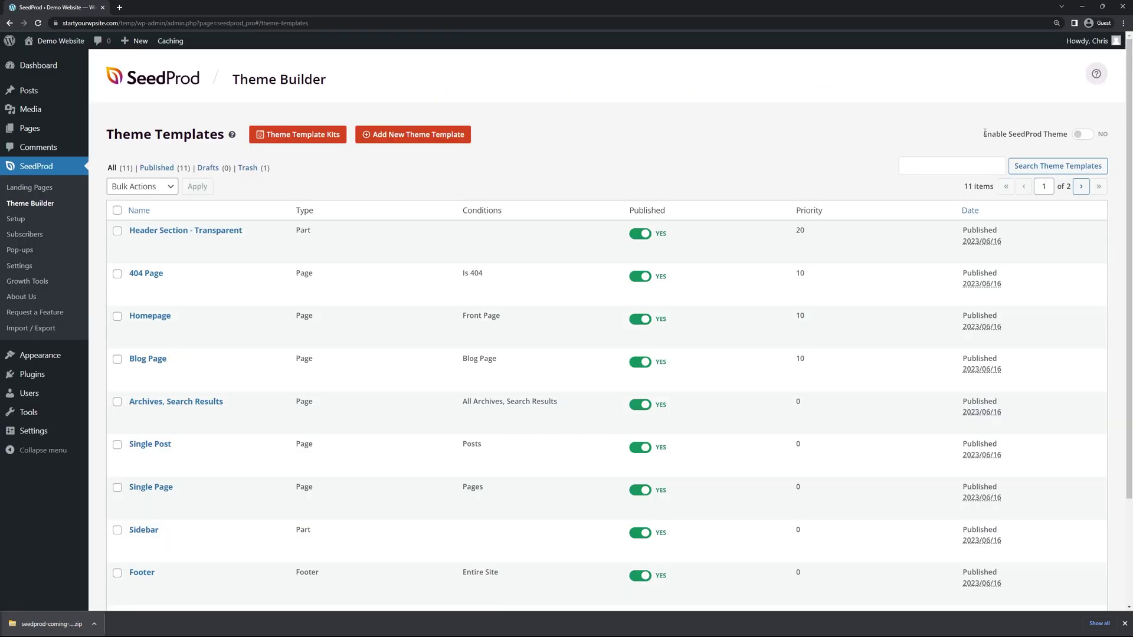
# Enable the SeedProd theme and accept the automatic creation of the static Home and Blog pages
pyautogui.moveTo(983, 133); pyautogui.dragTo(1069, 136)
pyautogui.click(1075, 145)
pyautogui.click(1082, 136)
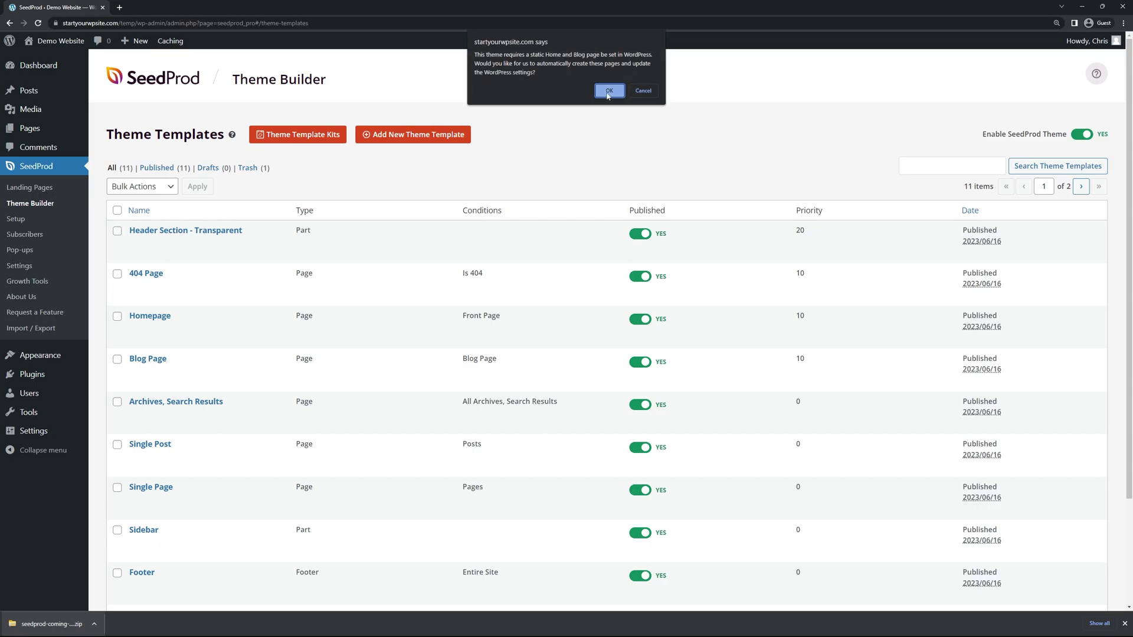
pyautogui.click(609, 92)
# Open the live website separately and look over its homepage
pyautogui.moveTo(57, 46)
pyautogui.click(39, 61)
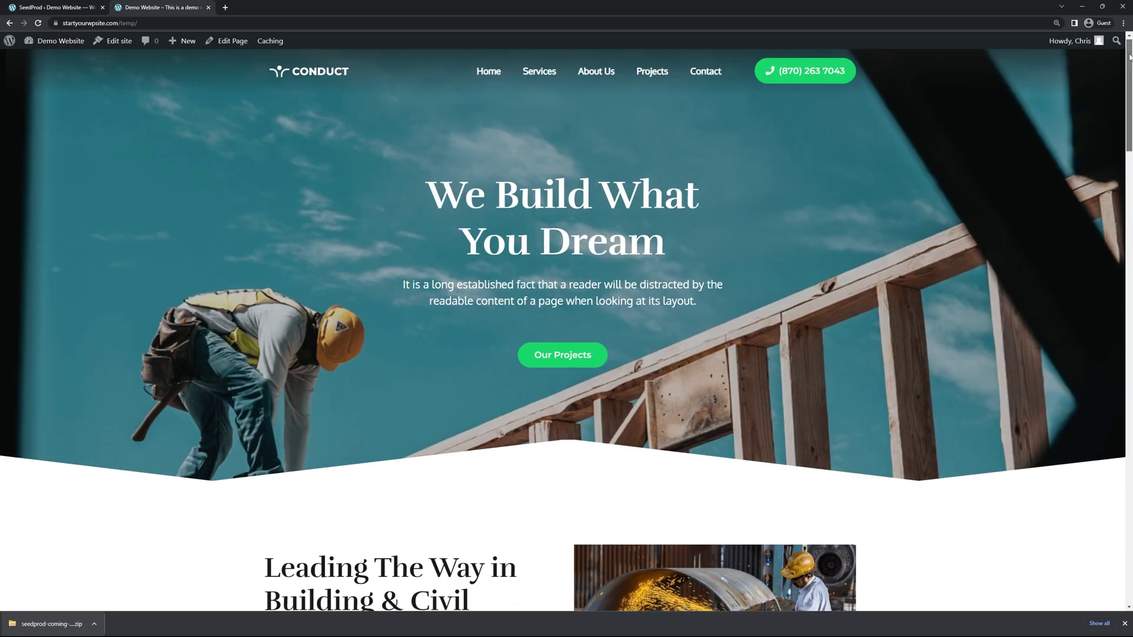
pyautogui.moveTo(1130, 52); pyautogui.dragTo(1084, 100)
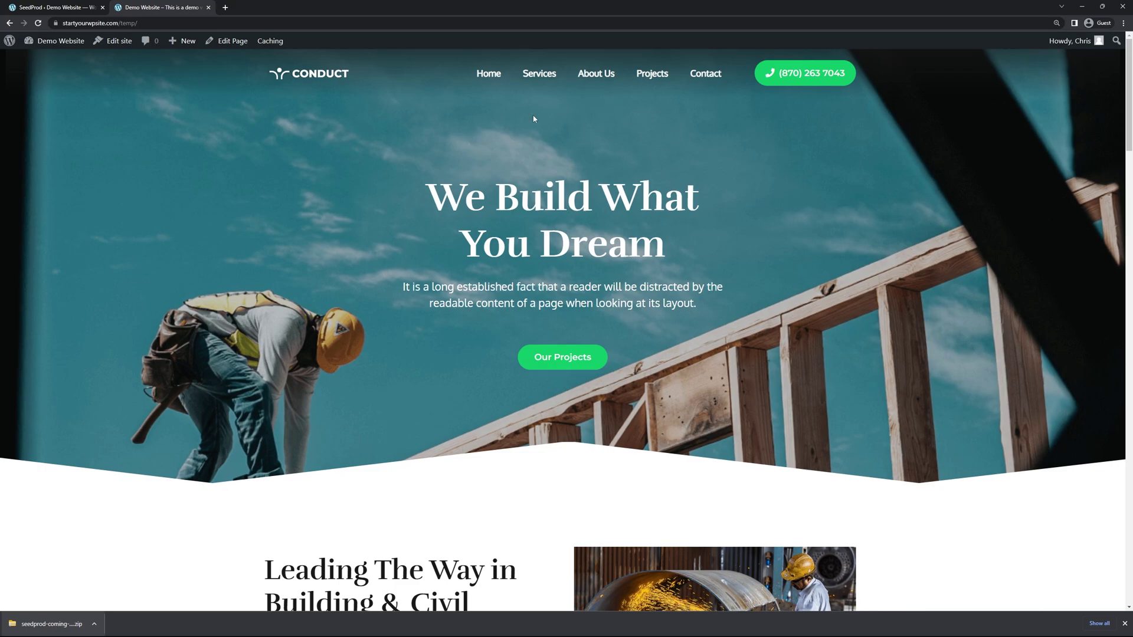
# View the site's Services, About Us, Projects and Contact pages, and close the tab they were opened in
pyautogui.middleClick(541, 77)
pyautogui.click(268, 7)
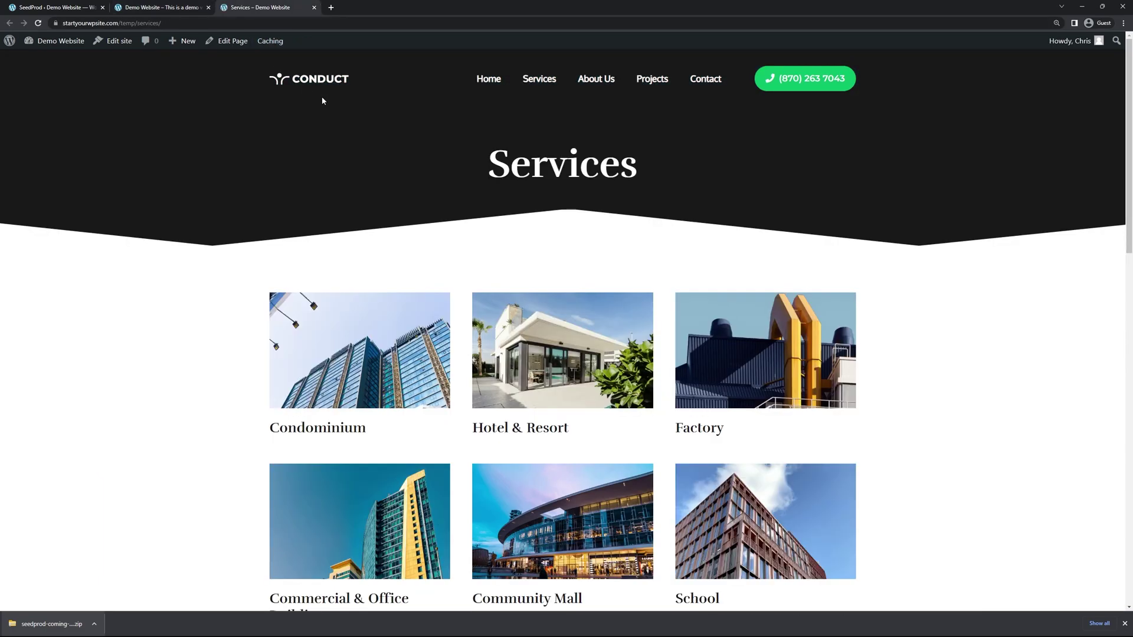
pyautogui.click(603, 80)
pyautogui.click(653, 80)
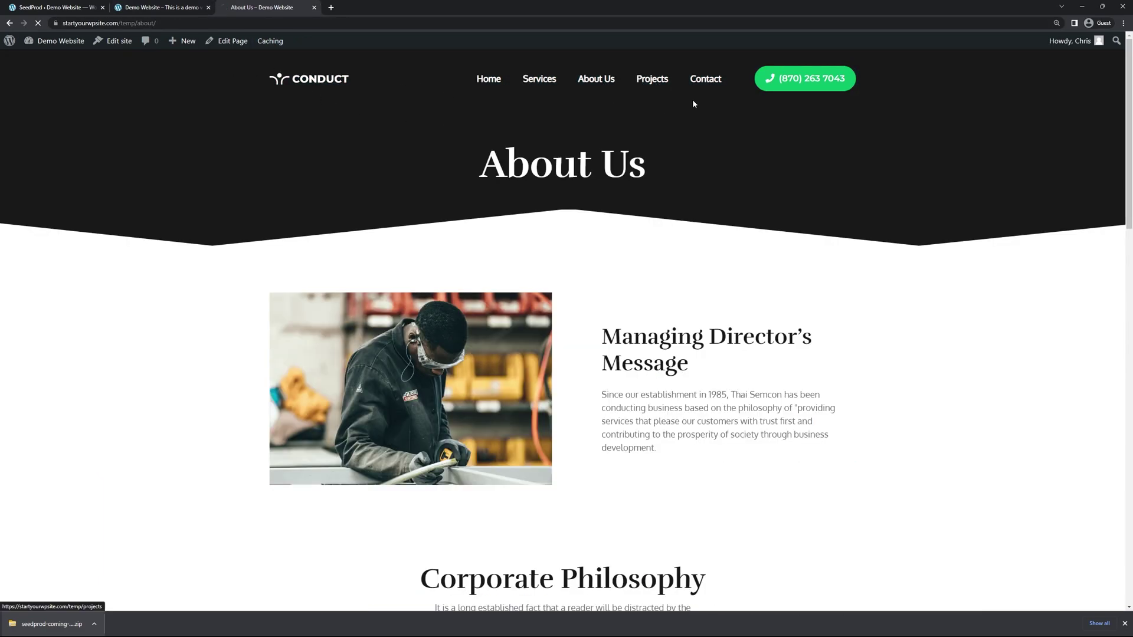
pyautogui.click(706, 80)
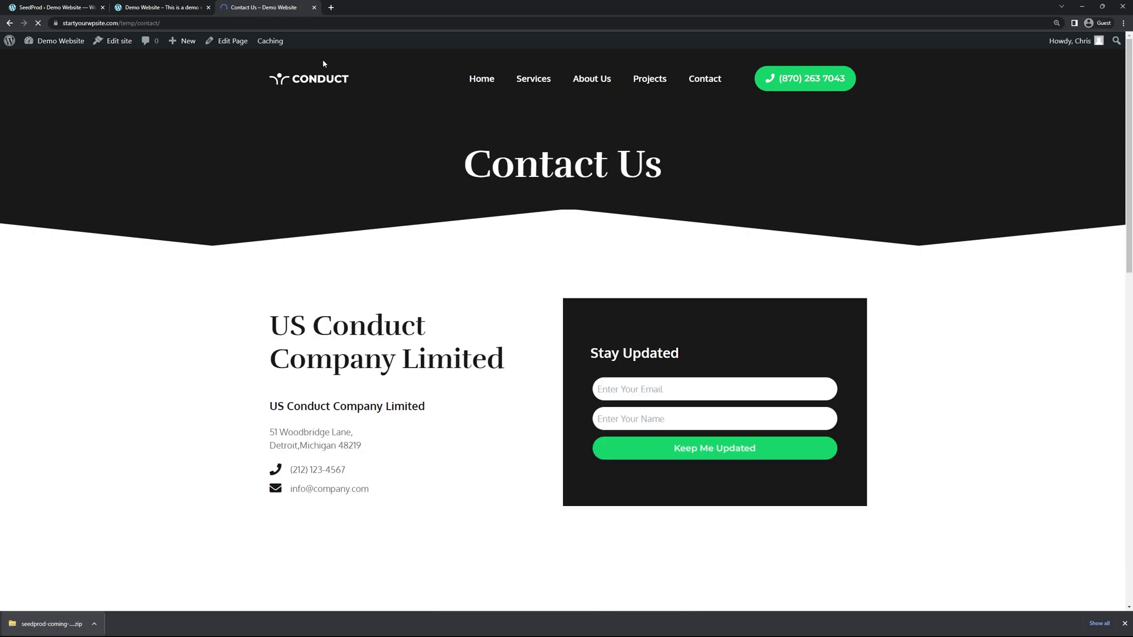
pyautogui.click(314, 8)
# Return to the theme templates list and sort the templates by name
pyautogui.click(53, 8)
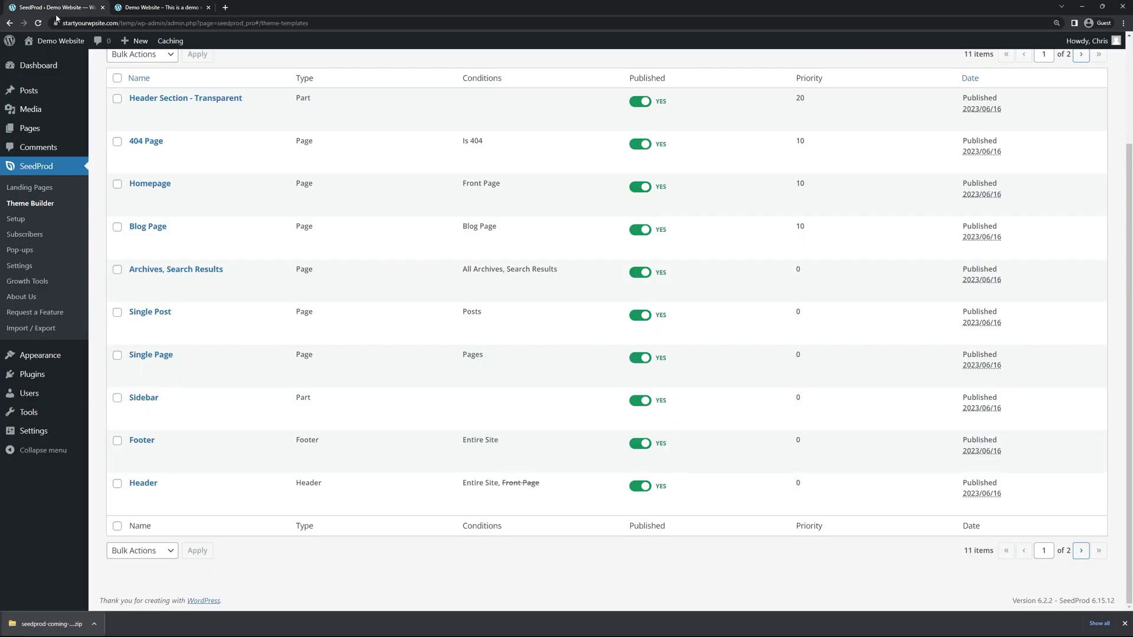
pyautogui.scroll(2, 324, 172)
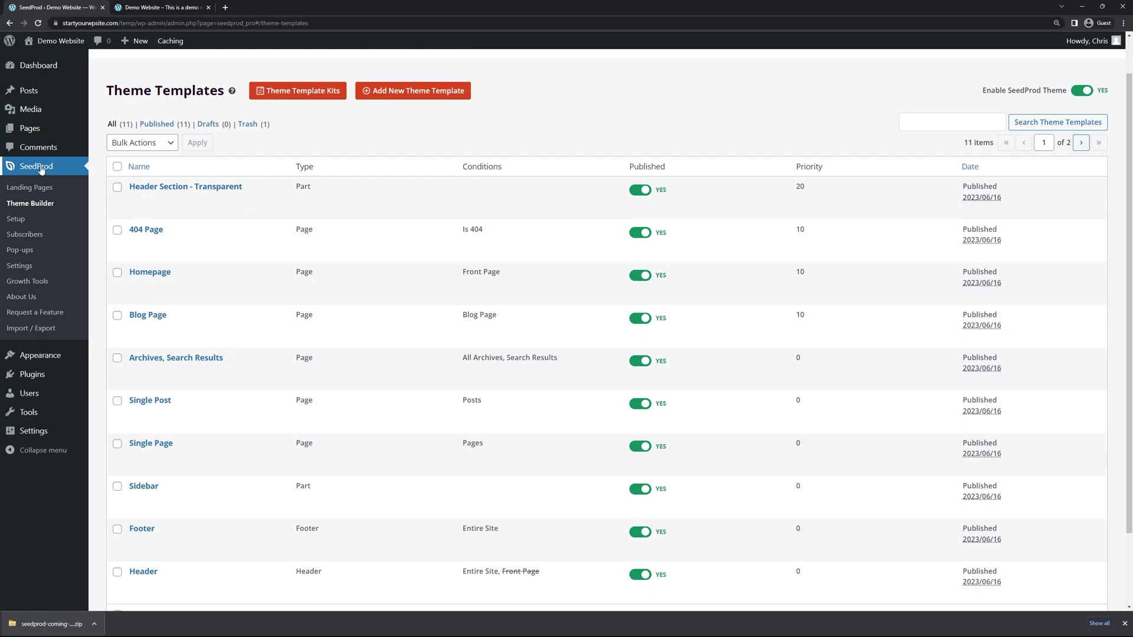
pyautogui.click(143, 168)
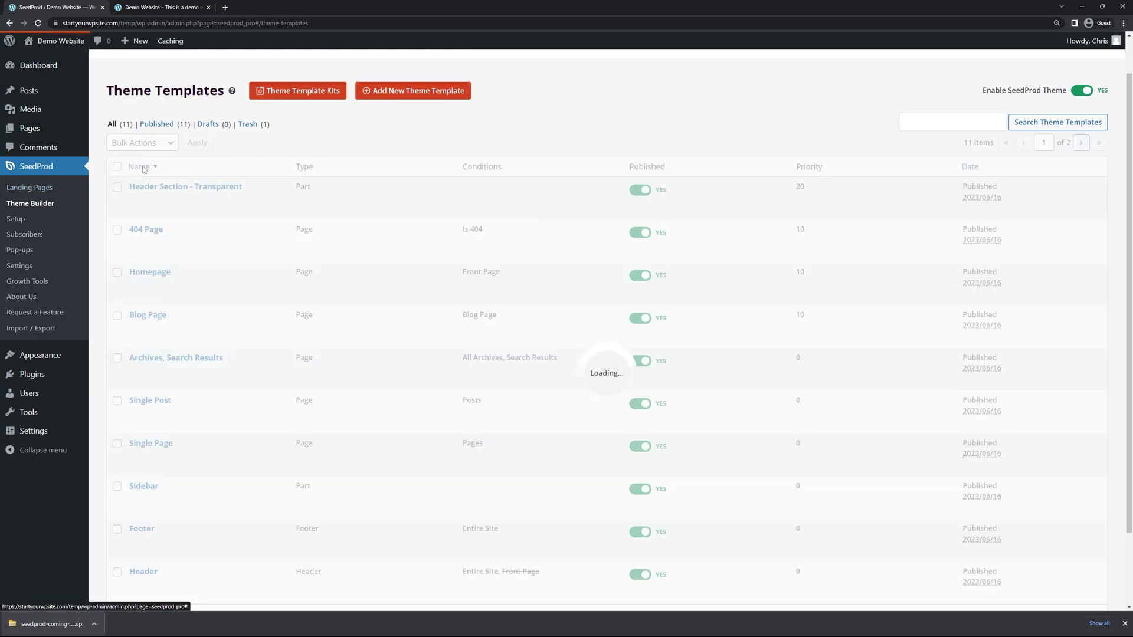
pyautogui.scroll(-2, 264, 250)
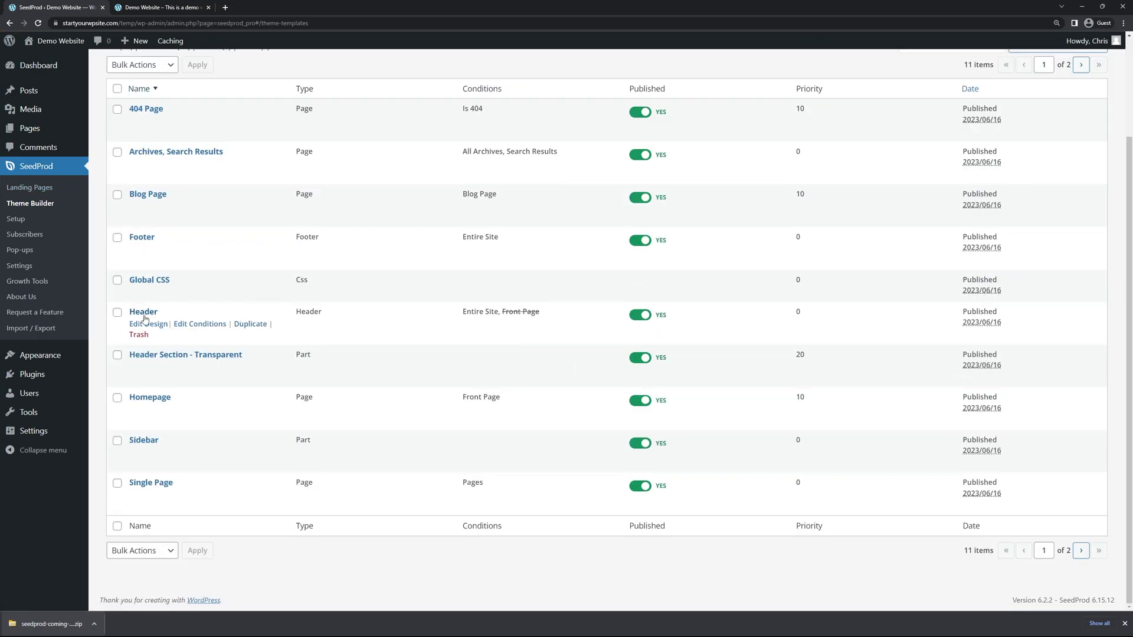
# Examine the Header template's conditions and the type of the Header Section - Transparent template
pyautogui.moveTo(462, 311); pyautogui.dragTo(547, 313)
pyautogui.click(513, 313)
pyautogui.scroll(2, 489, 236)
pyautogui.scroll(-2, 475, 235)
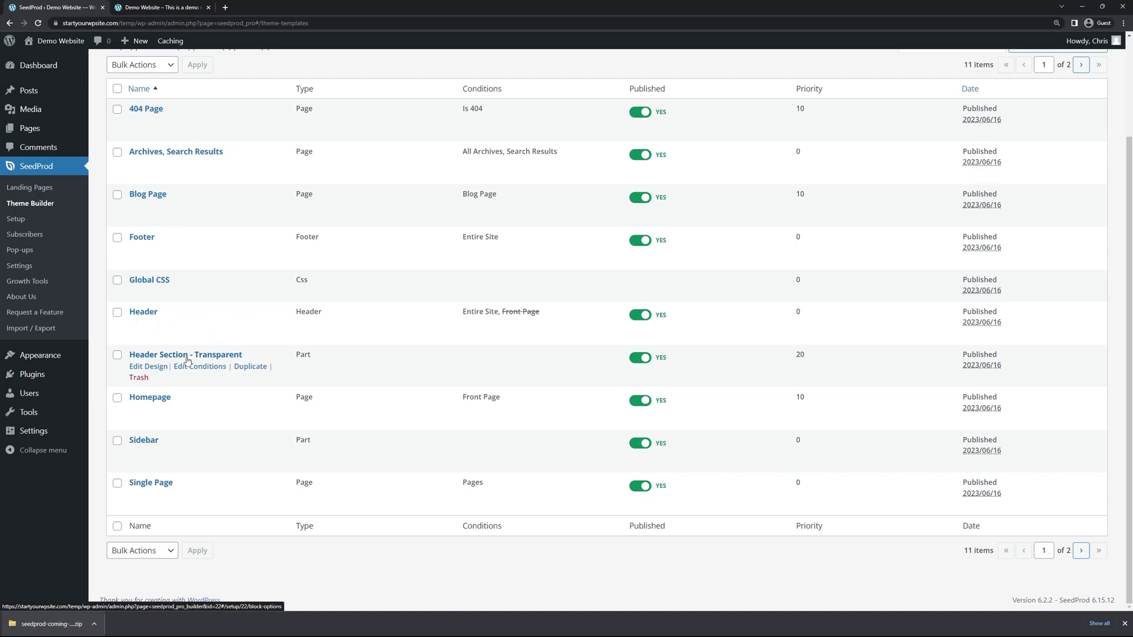
pyautogui.moveTo(296, 355); pyautogui.dragTo(313, 355)
pyautogui.click(497, 361)
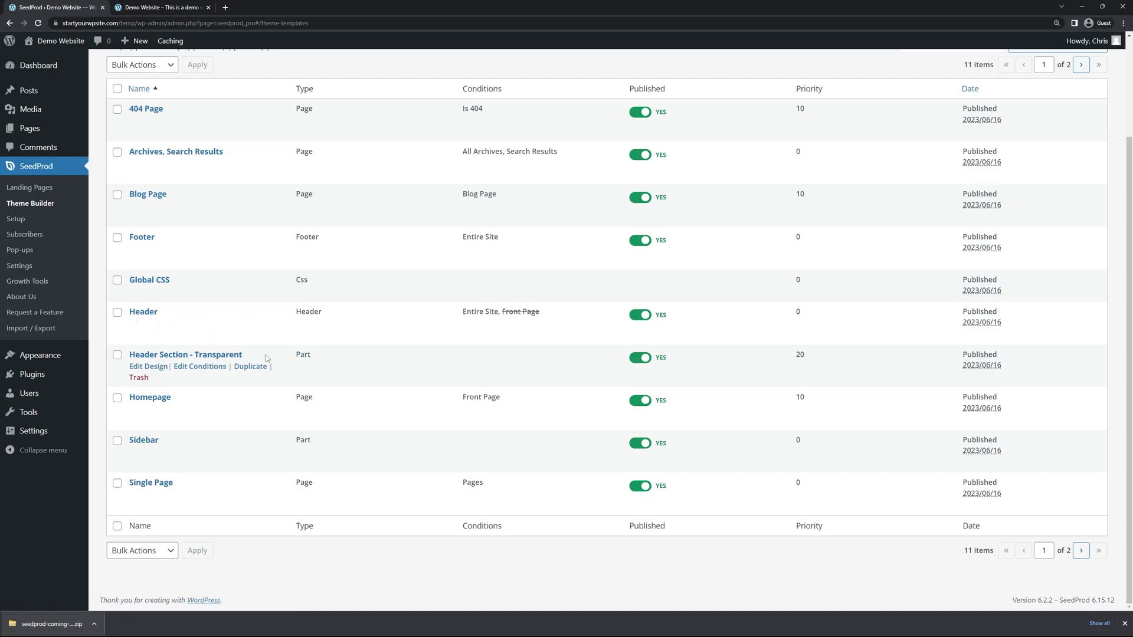
# Open the Header Section - Transparent template's design and look over the available blocks
pyautogui.click(150, 368)
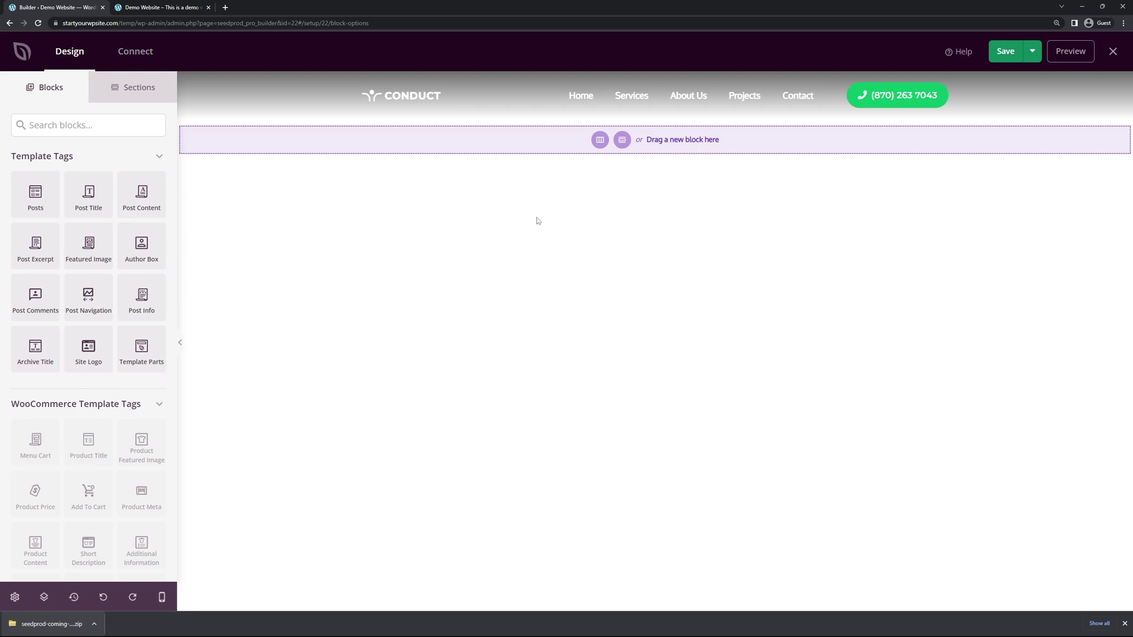
pyautogui.scroll(-7, 88, 230)
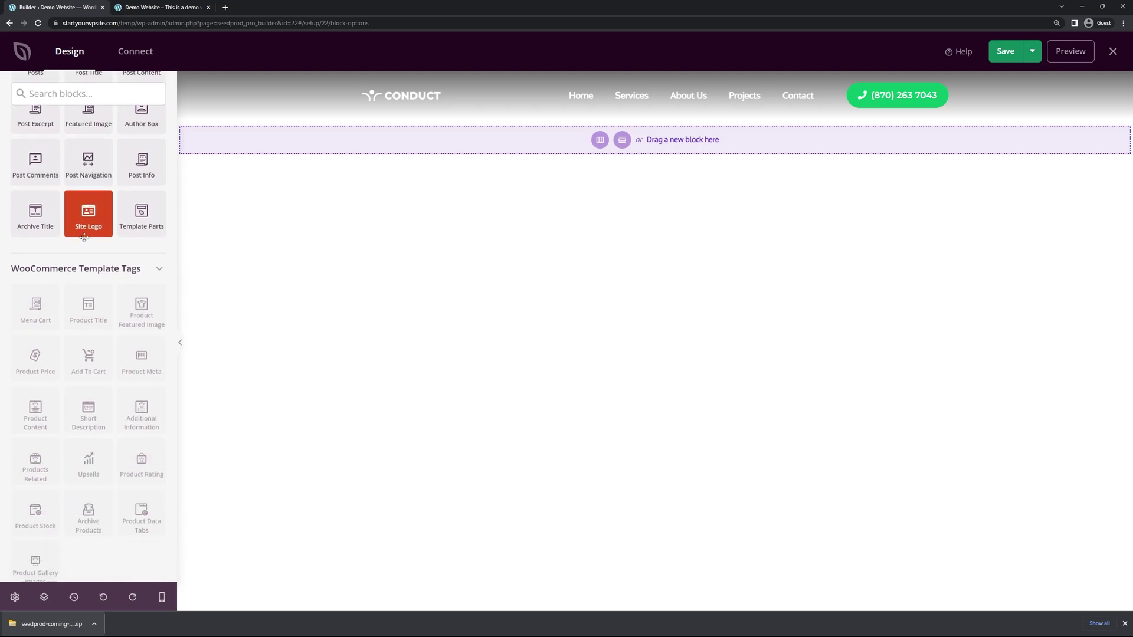
pyautogui.scroll(-3, 88, 247)
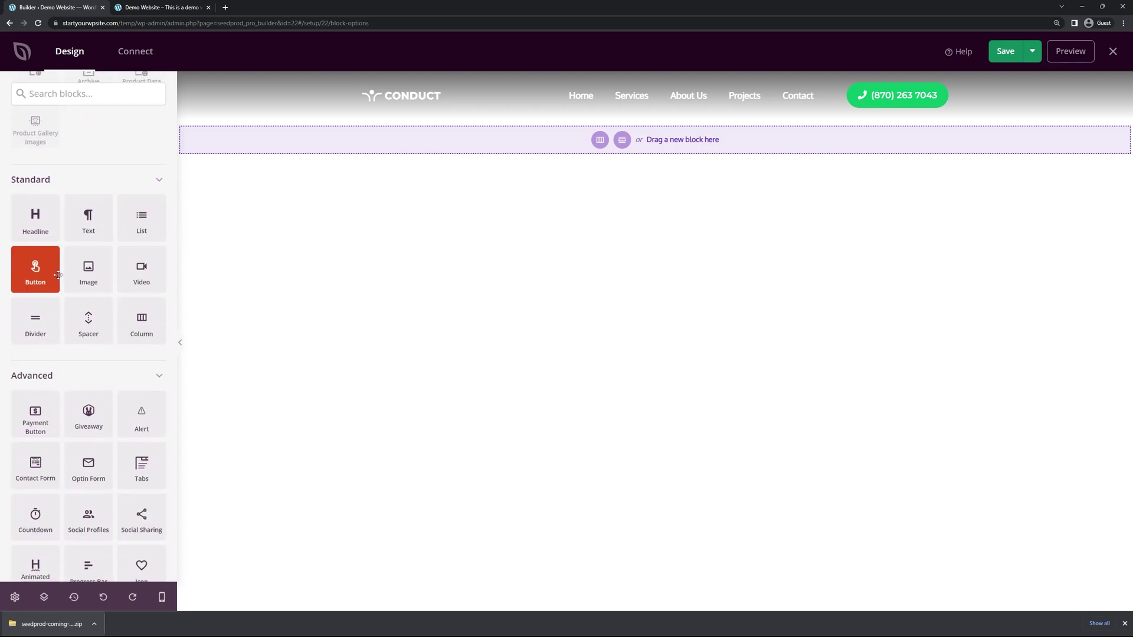
# Try placing a Button block in the header near the navigation menu and remove it again
pyautogui.moveTo(36, 268); pyautogui.dragTo(625, 100)
pyautogui.click(565, 86)
pyautogui.click(545, 332)
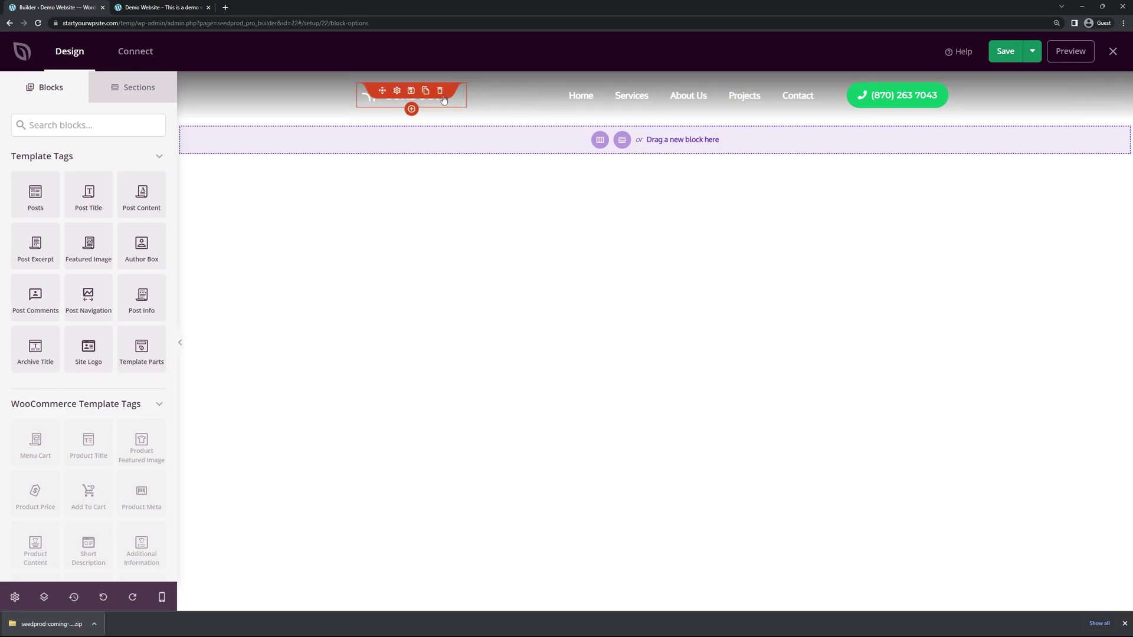
# Replace the header's logo image with conduct.png from the media library
pyautogui.click(397, 92)
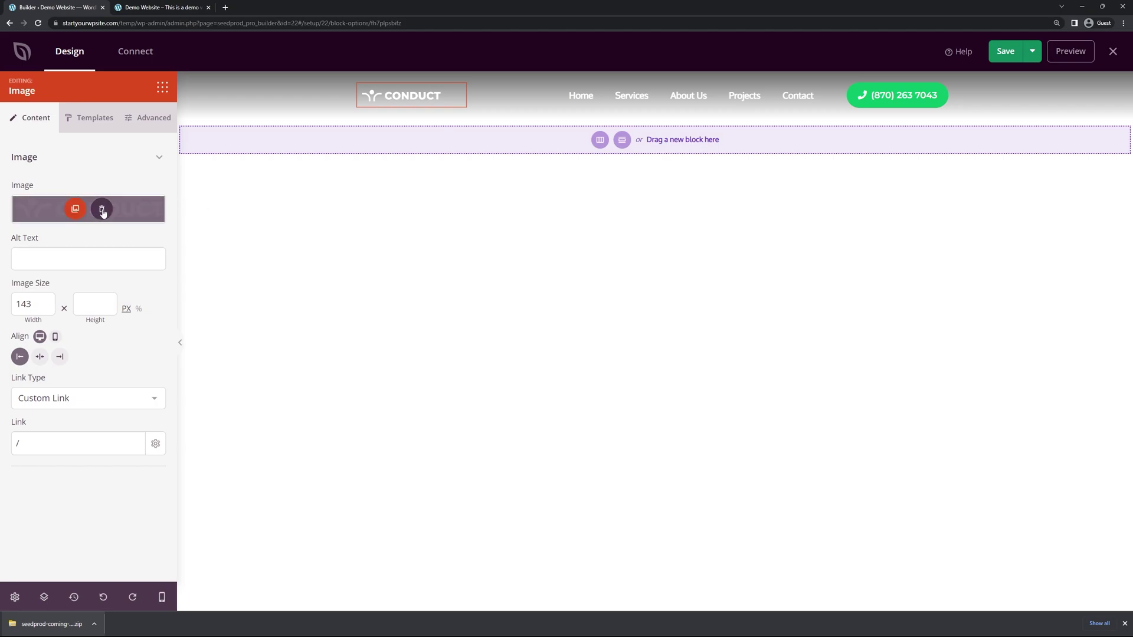
pyautogui.click(102, 210)
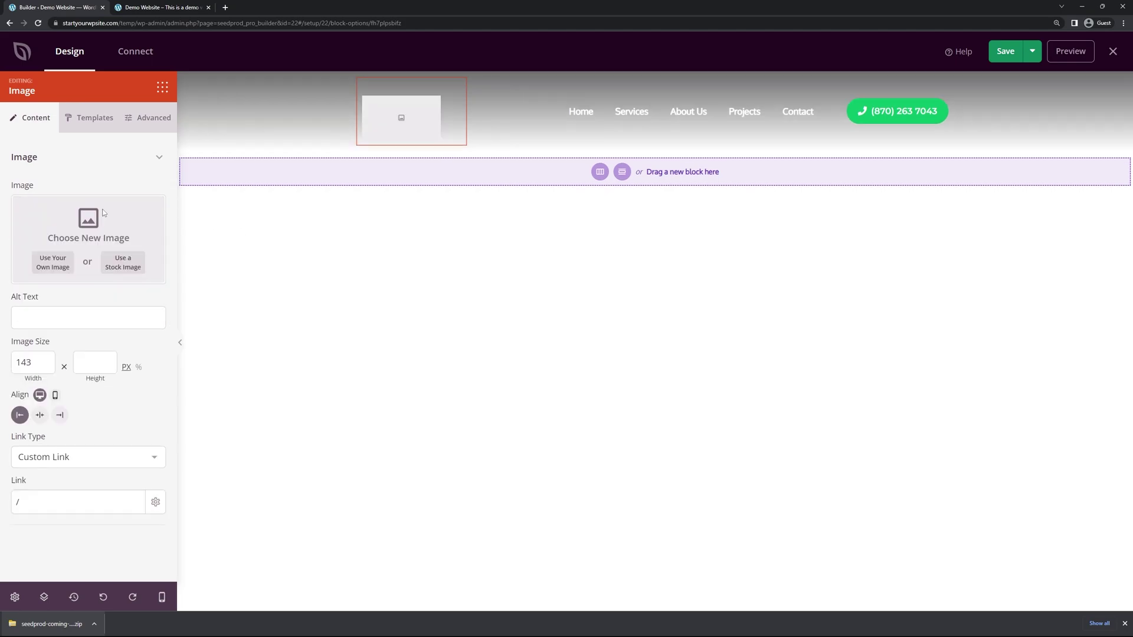
pyautogui.click(53, 266)
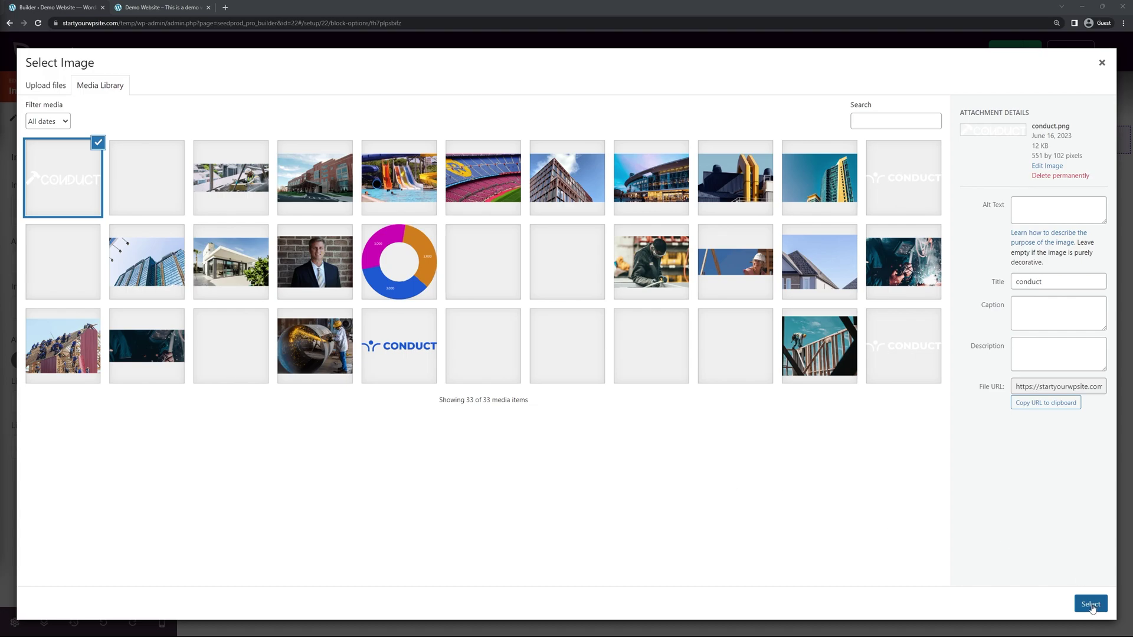
pyautogui.click(1091, 604)
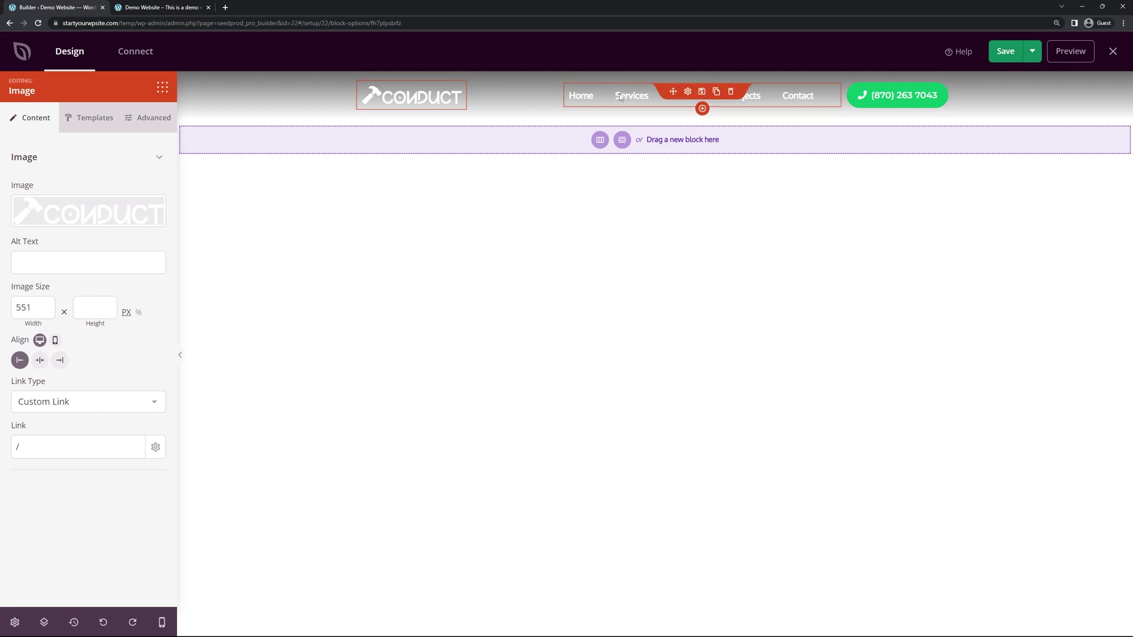
# Open the header's Nav Menu settings, try the WordPress Menu type and its Menus screen, and switch back to the Simple type
pyautogui.click(688, 92)
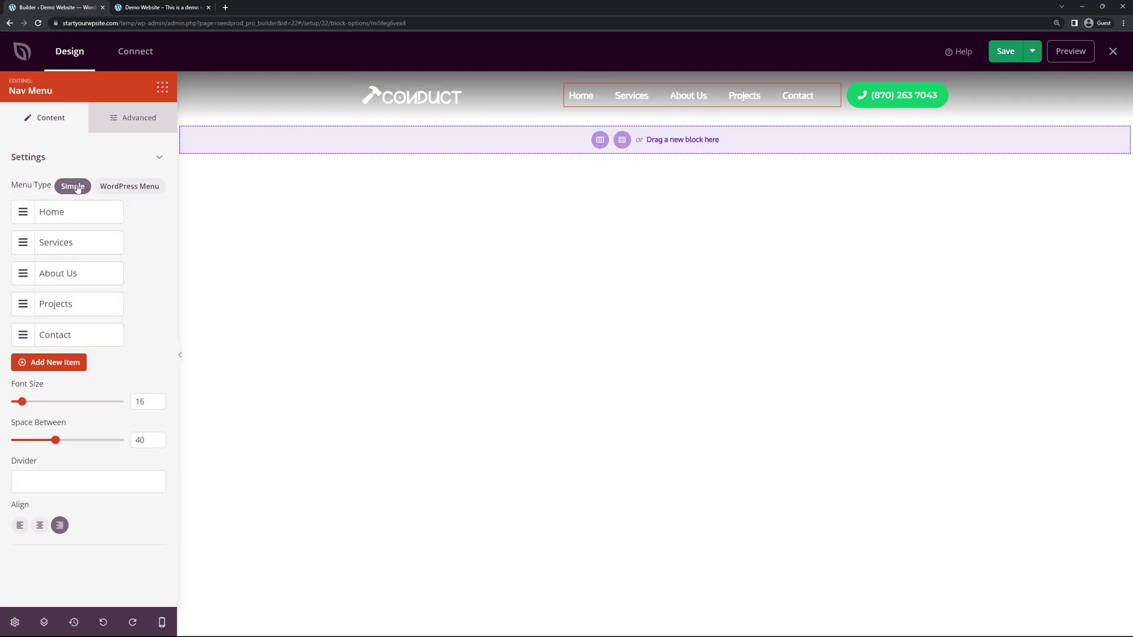
pyautogui.click(133, 189)
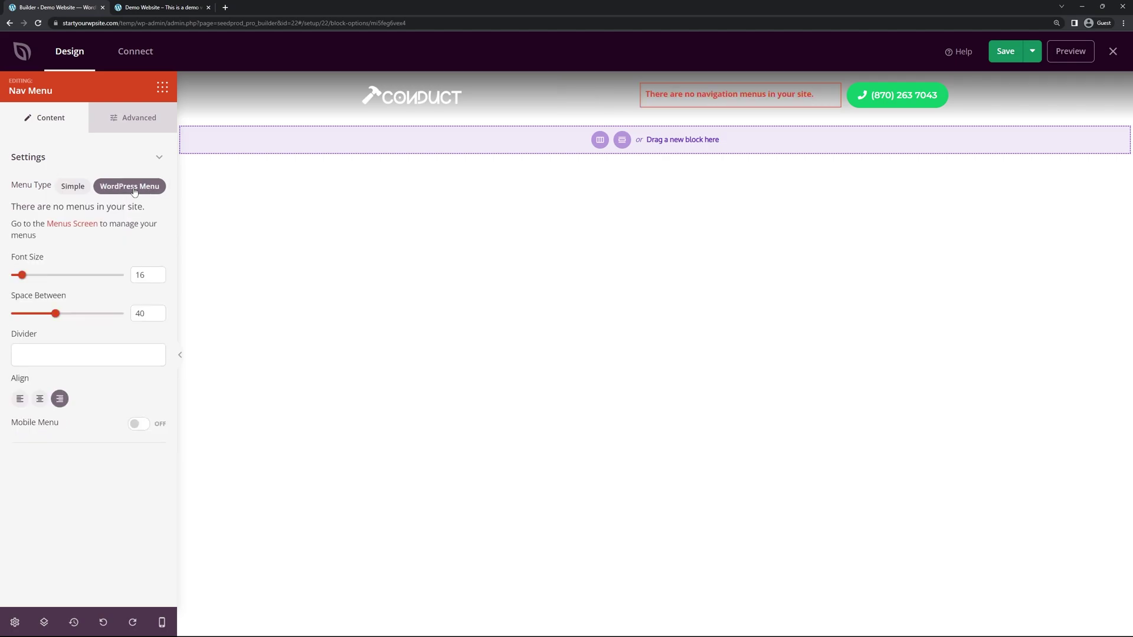
pyautogui.click(80, 226)
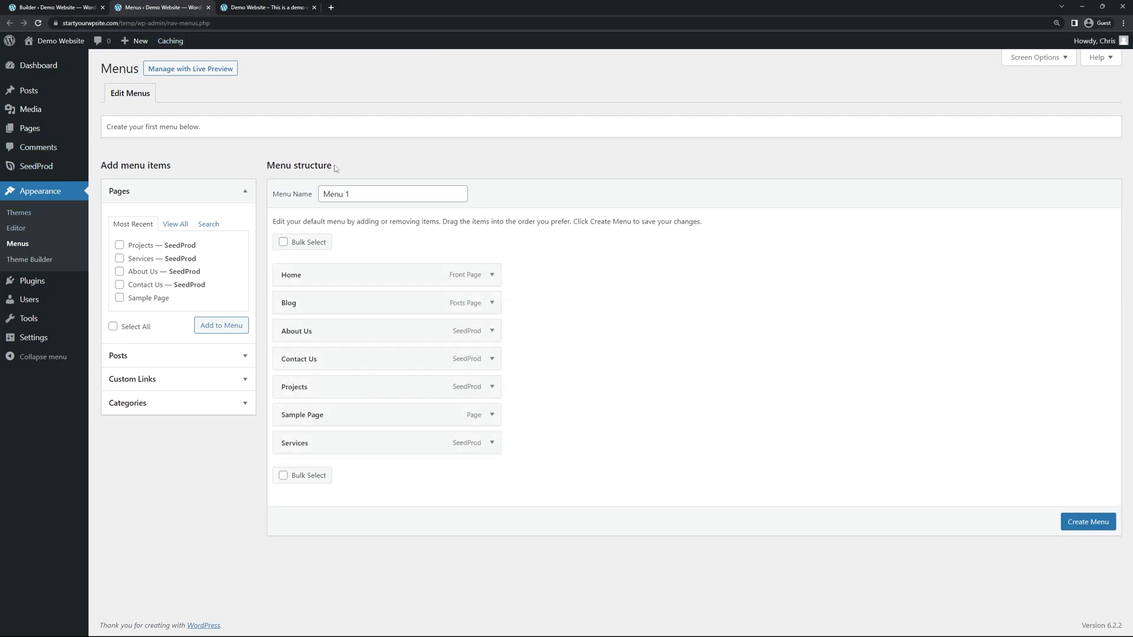
pyautogui.click(208, 9)
pyautogui.click(73, 185)
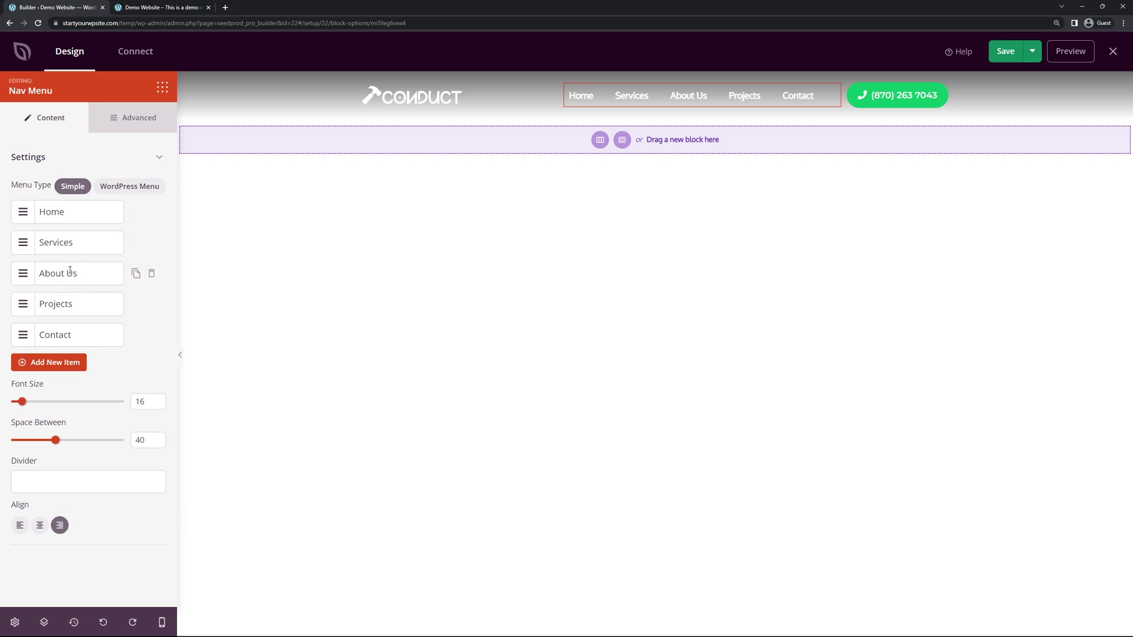
# Check the Home menu item's text and URL link, and duplicate the item twice
pyautogui.click(63, 212)
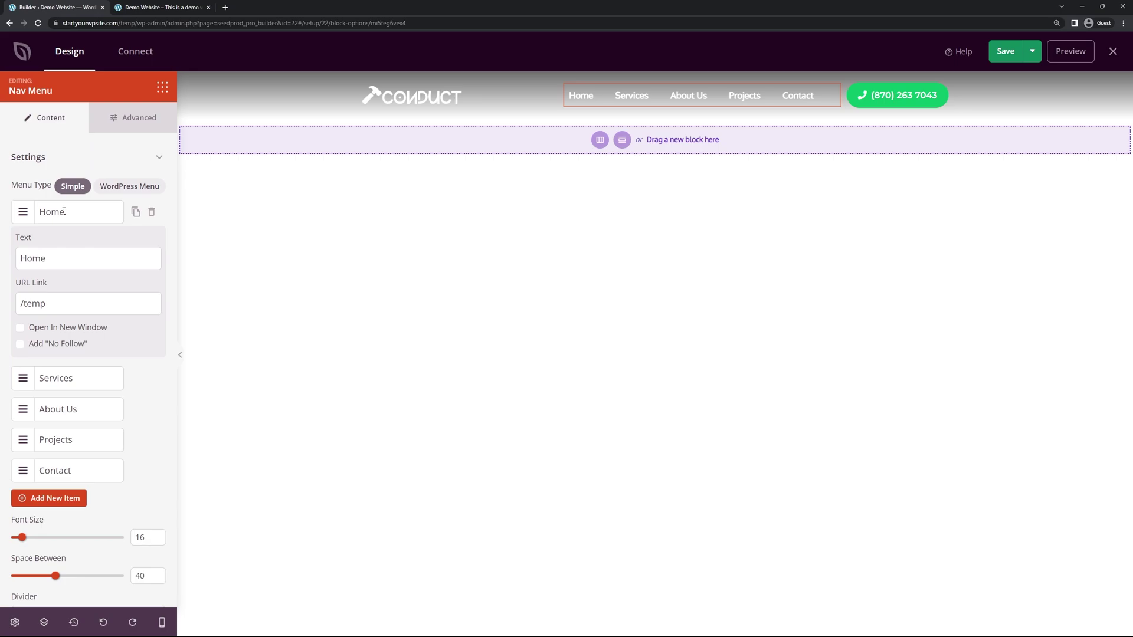
pyautogui.doubleClick(60, 258)
pyautogui.doubleClick(56, 303)
pyautogui.click(89, 212)
pyautogui.click(136, 212)
pyautogui.click(136, 212)
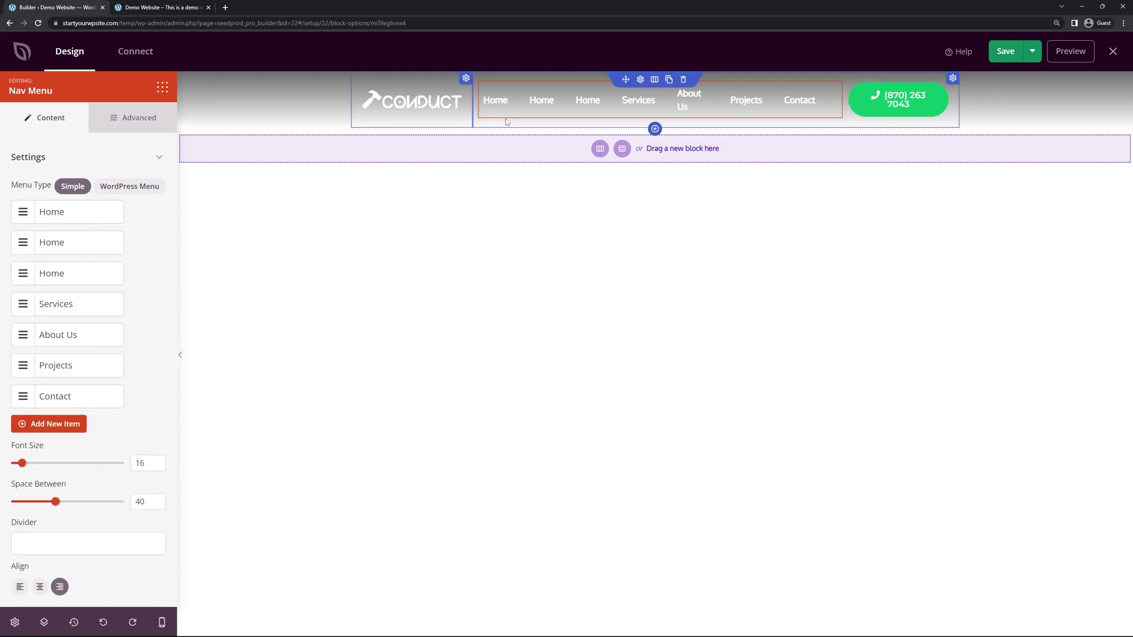
# Check the first duplicated Home menu item and delete both duplicate Home items from the navigation menu
pyautogui.click(79, 242)
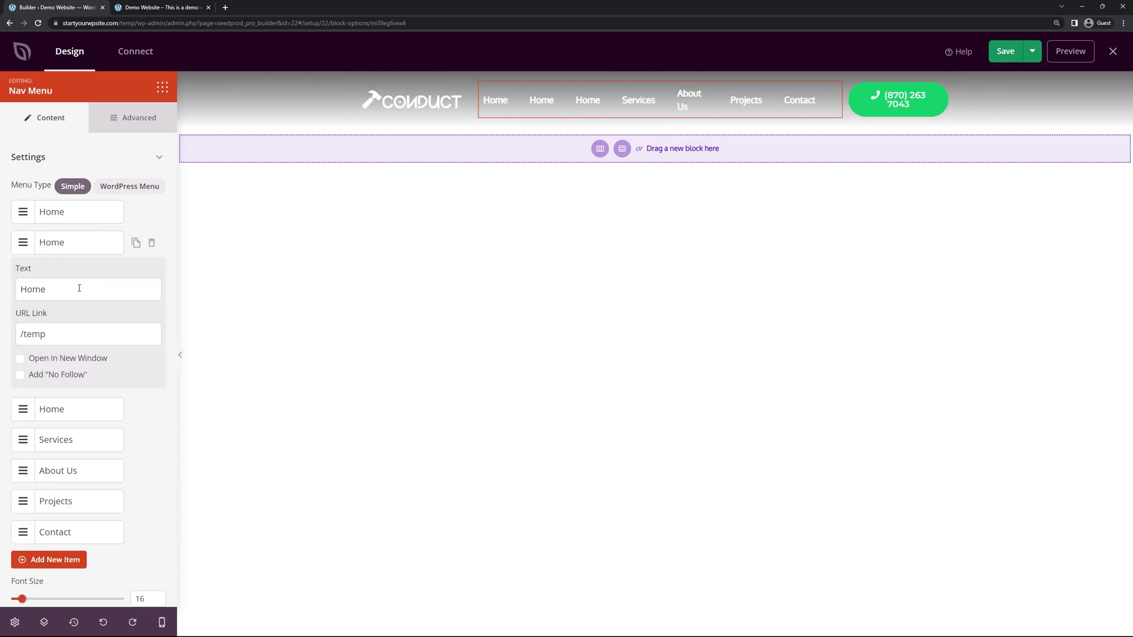
pyautogui.click(67, 247)
pyautogui.click(152, 273)
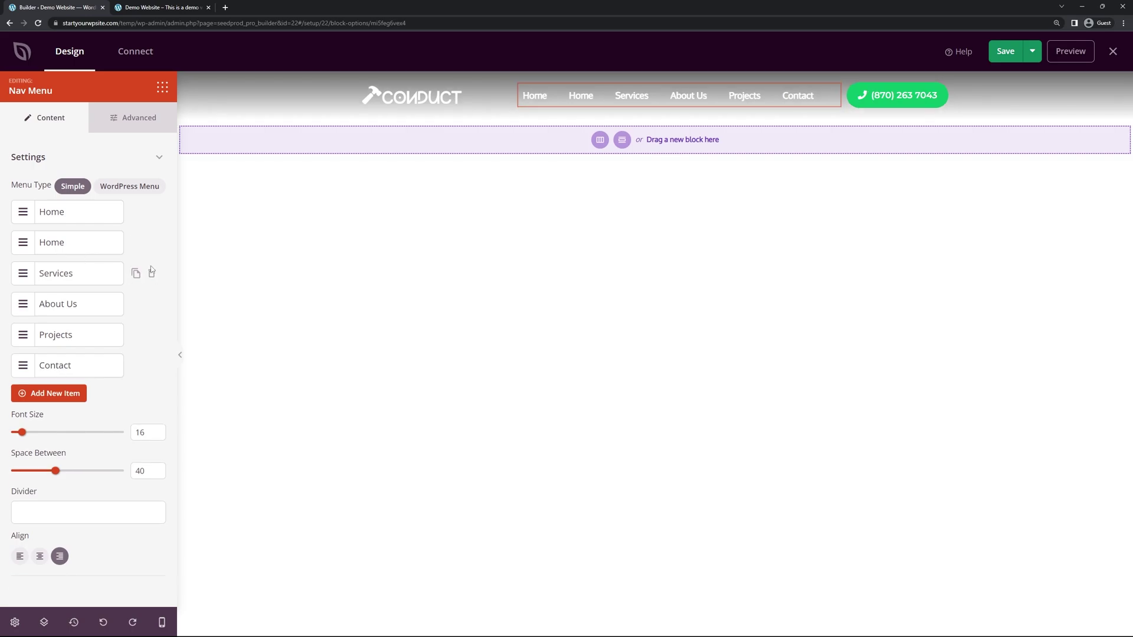
pyautogui.click(152, 243)
# Add a new item to the navigation menu, delete it again, and try out reordering the Contact item and the item spacing
pyautogui.click(55, 362)
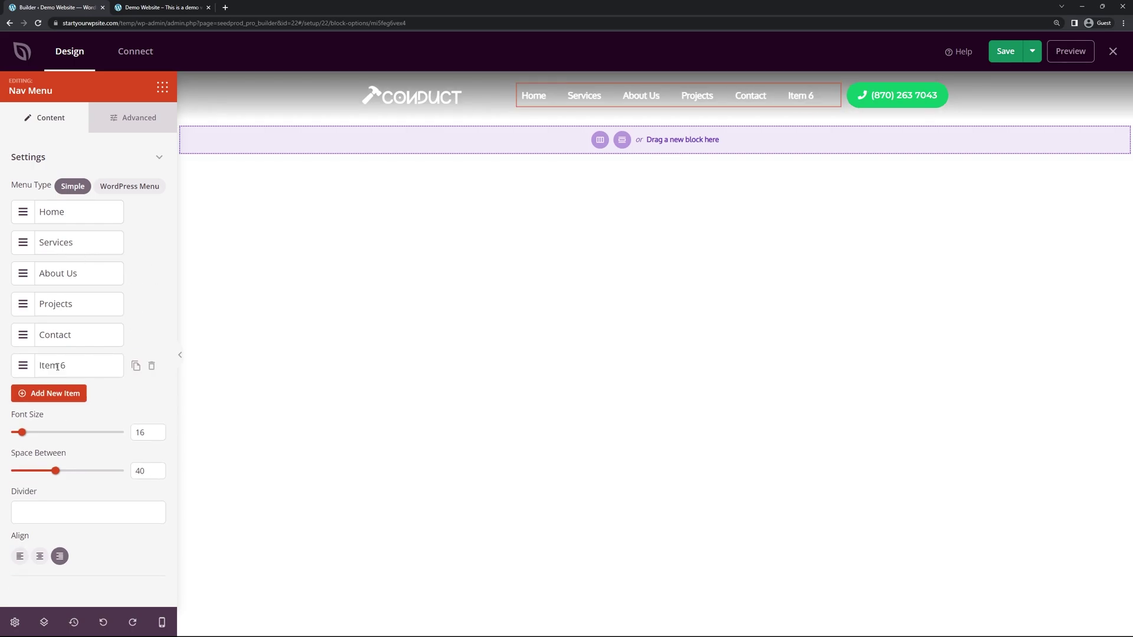
pyautogui.click(151, 366)
pyautogui.moveTo(26, 335); pyautogui.dragTo(23, 406)
pyautogui.moveTo(56, 440)
pyautogui.mouseDown()
pyautogui.moveTo(13, 442)
pyautogui.moveTo(107, 444)
pyautogui.moveTo(56, 441)
pyautogui.mouseUp()
# Try "|" as the divider between the navigation menu items and clear it again
pyautogui.click(94, 482)
pyautogui.write('|')
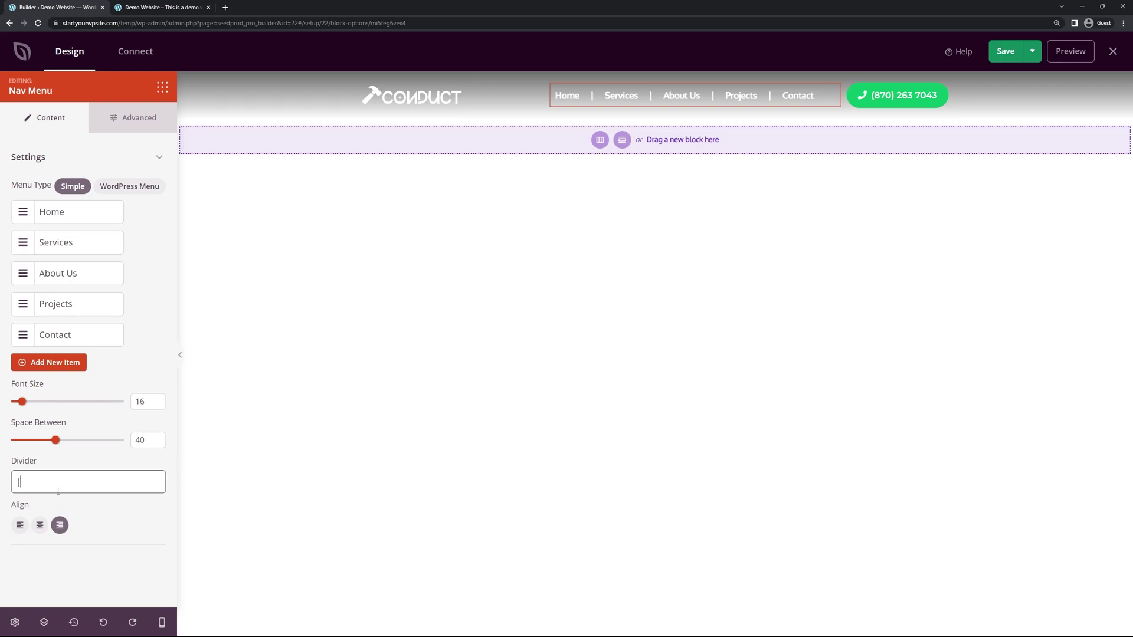
pyautogui.press('BackSpace')
# Review the Nav Menu's advanced style settings, such as layout, text colors and sub menu options
pyautogui.click(141, 123)
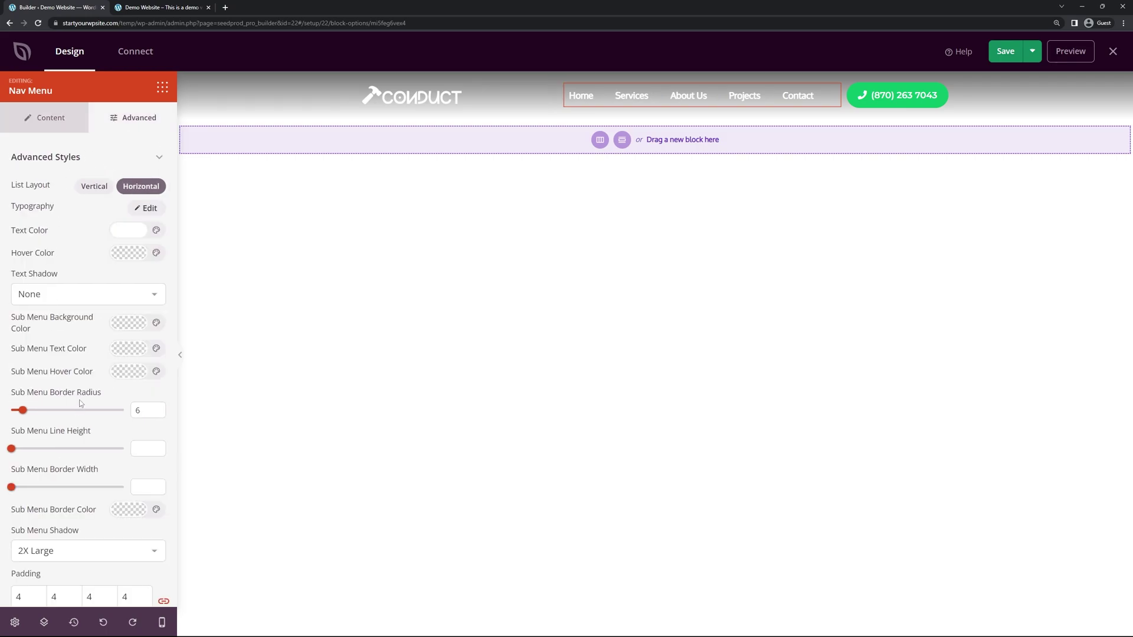
pyautogui.scroll(-1, 74, 378)
pyautogui.scroll(1, 74, 378)
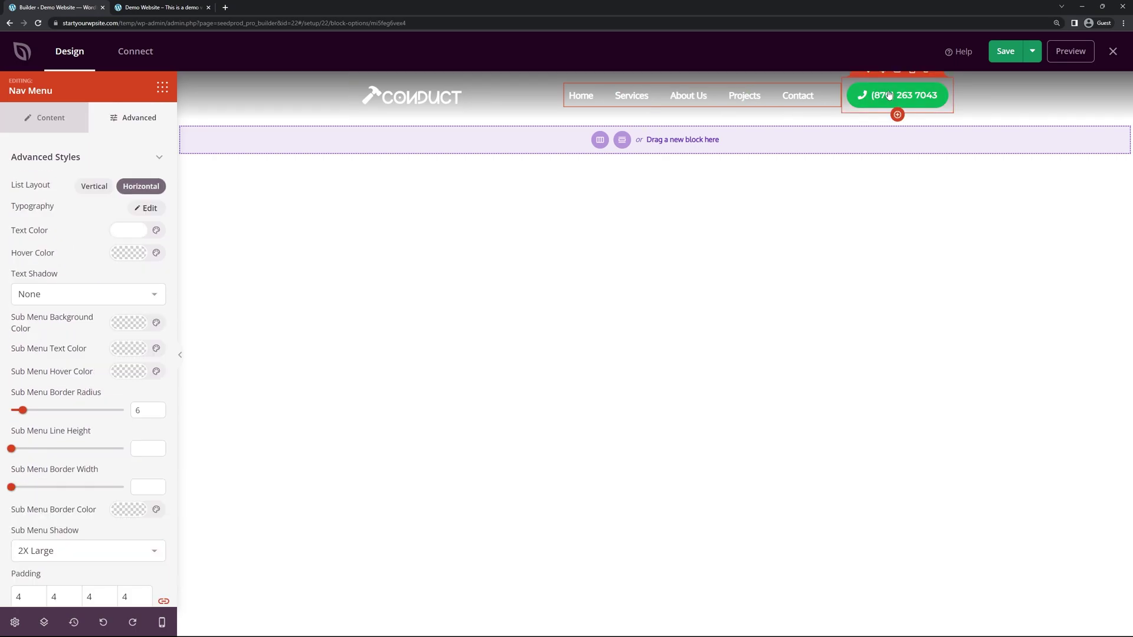
# Open the header's phone button settings and examine its button text, link and icon options
pyautogui.click(886, 79)
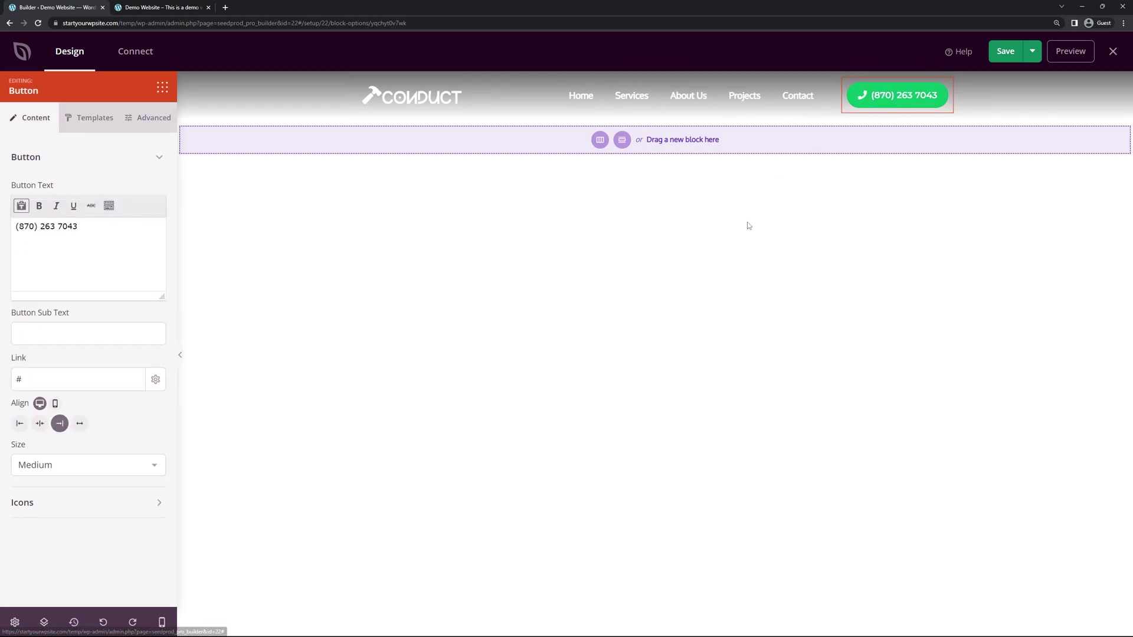
pyautogui.moveTo(106, 228); pyautogui.dragTo(15, 227)
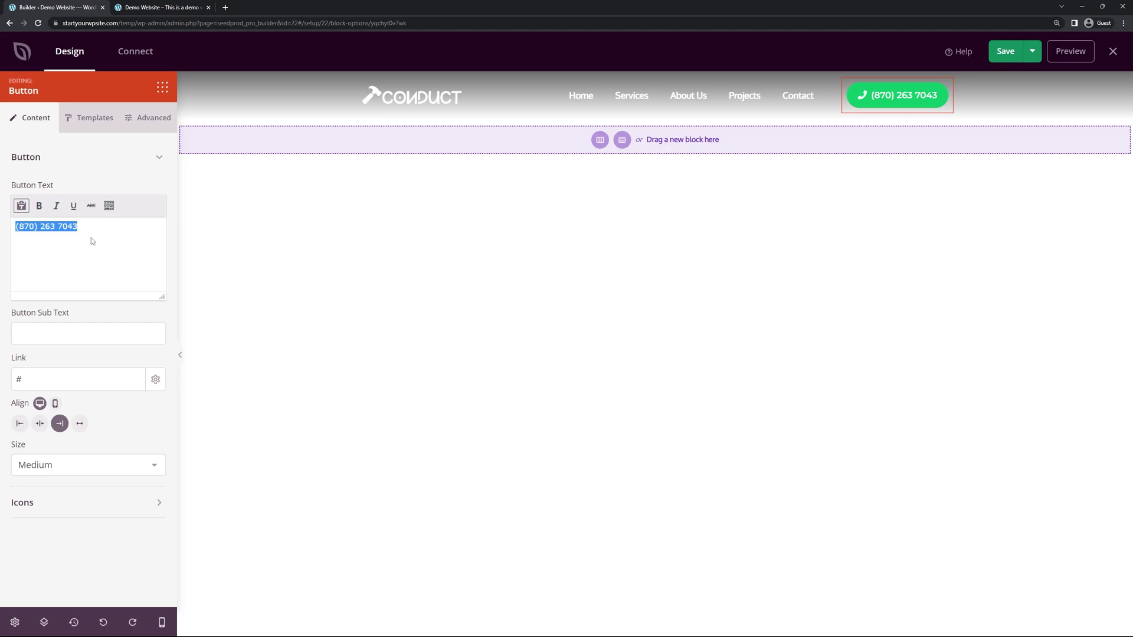
pyautogui.click(34, 372)
pyautogui.click(54, 361)
pyautogui.click(92, 226)
pyautogui.tripleClick(109, 228)
pyautogui.click(63, 502)
pyautogui.scroll(-2, 69, 503)
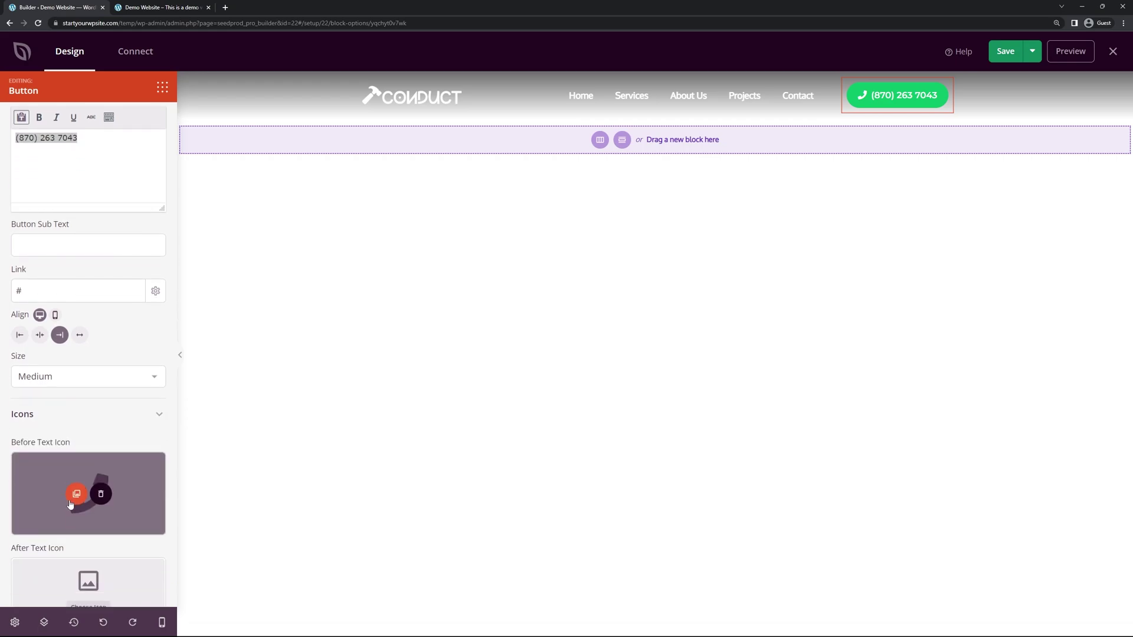
# Look through the phone button's style templates and its advanced styling options
pyautogui.click(88, 91)
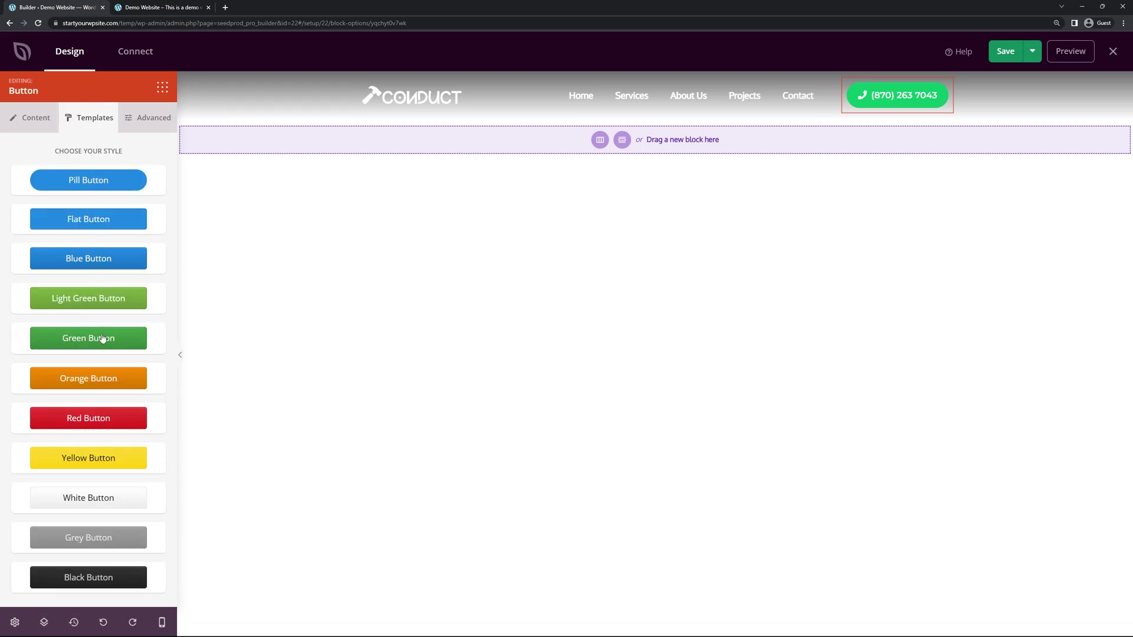
pyautogui.click(141, 115)
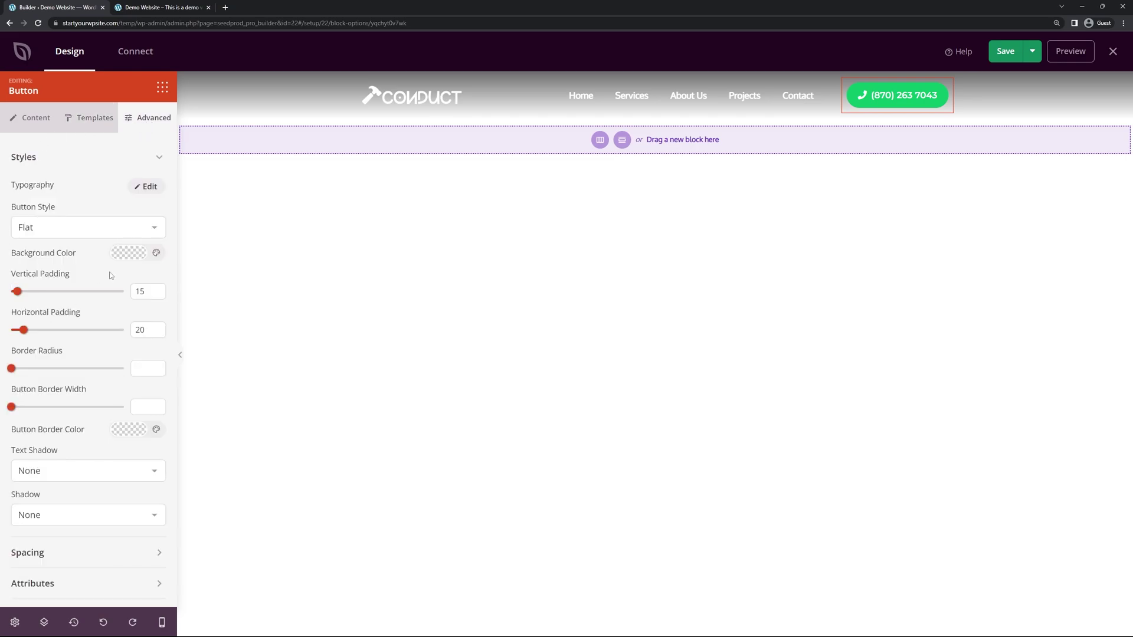
pyautogui.click(75, 162)
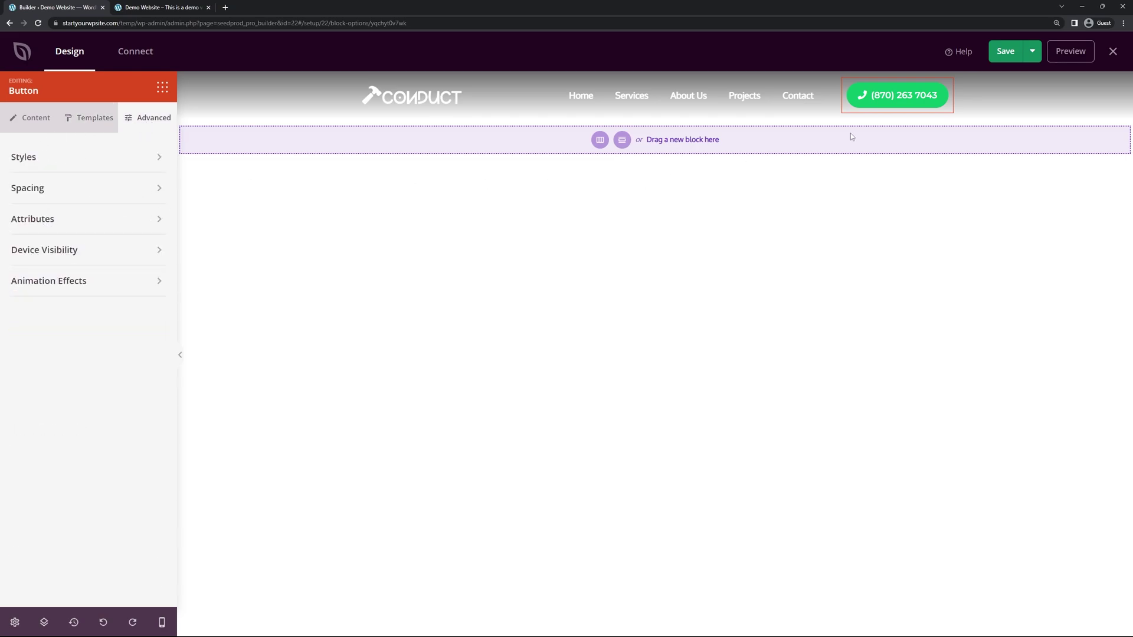
# Save and close the header template, and check the header on the reloaded live homepage and on the Services page in a new tab
pyautogui.click(1005, 51)
pyautogui.click(1112, 51)
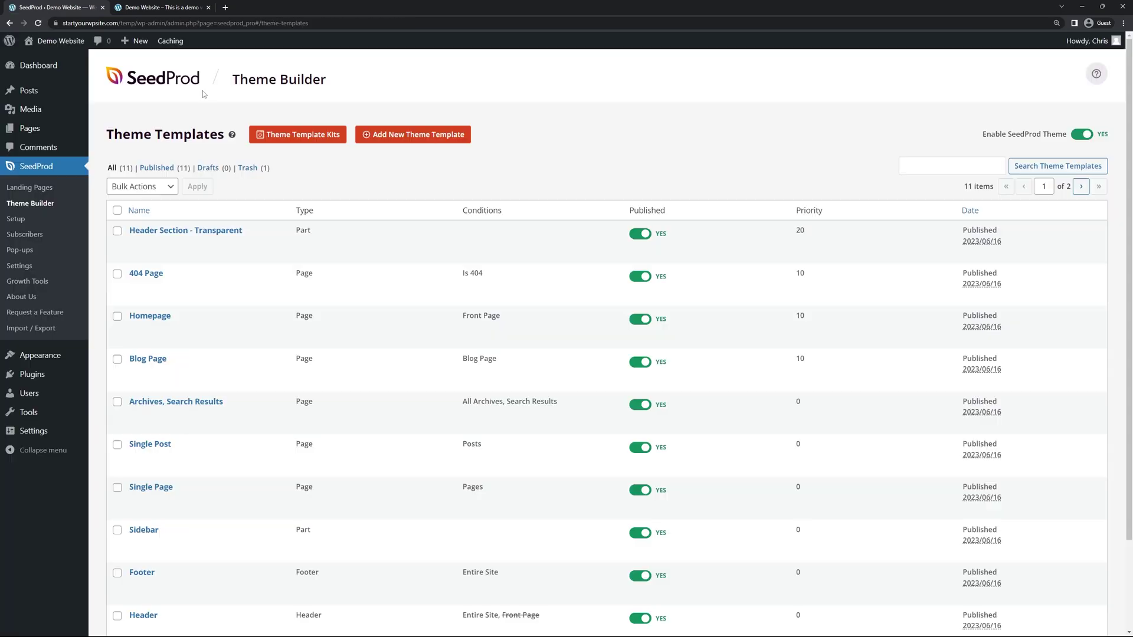
pyautogui.click(148, 8)
pyautogui.press('F5')
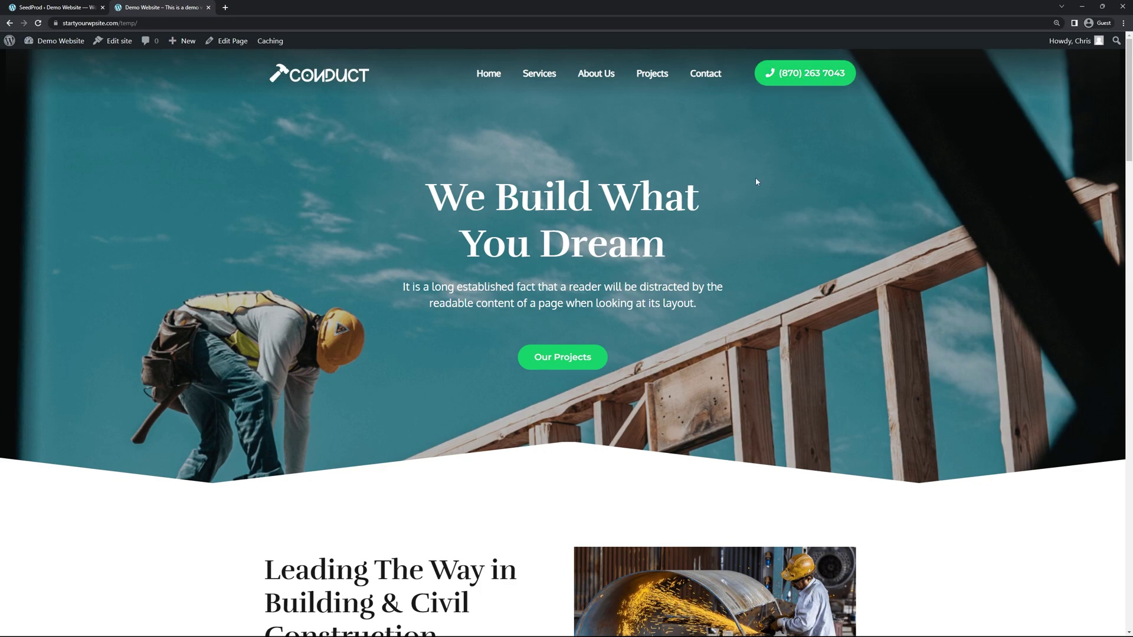
pyautogui.middleClick(539, 83)
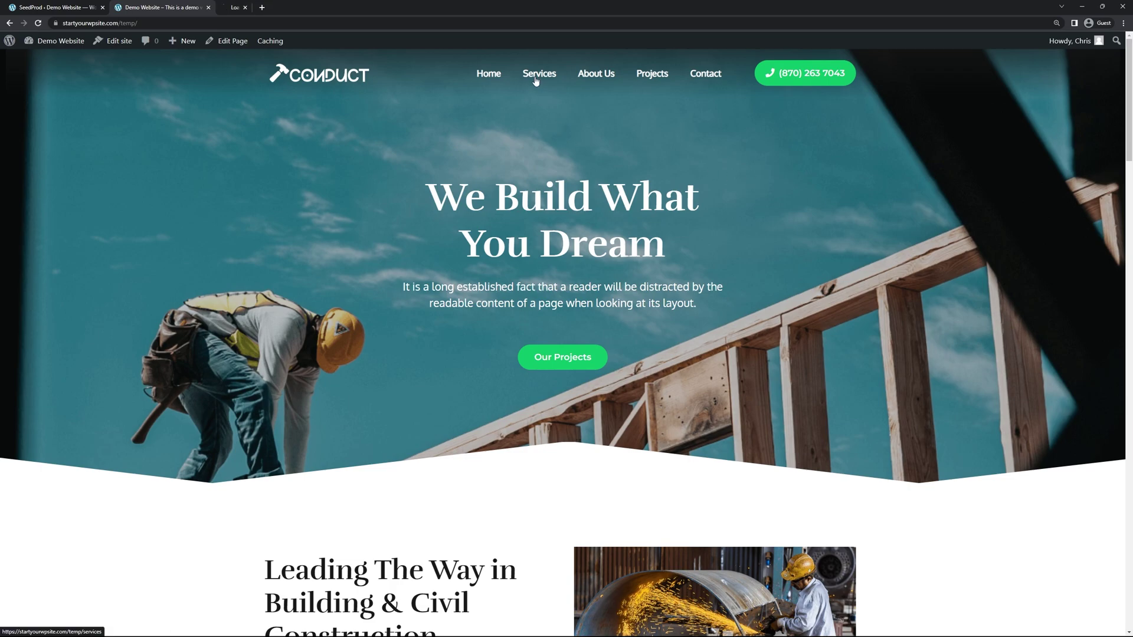
pyautogui.click(253, 9)
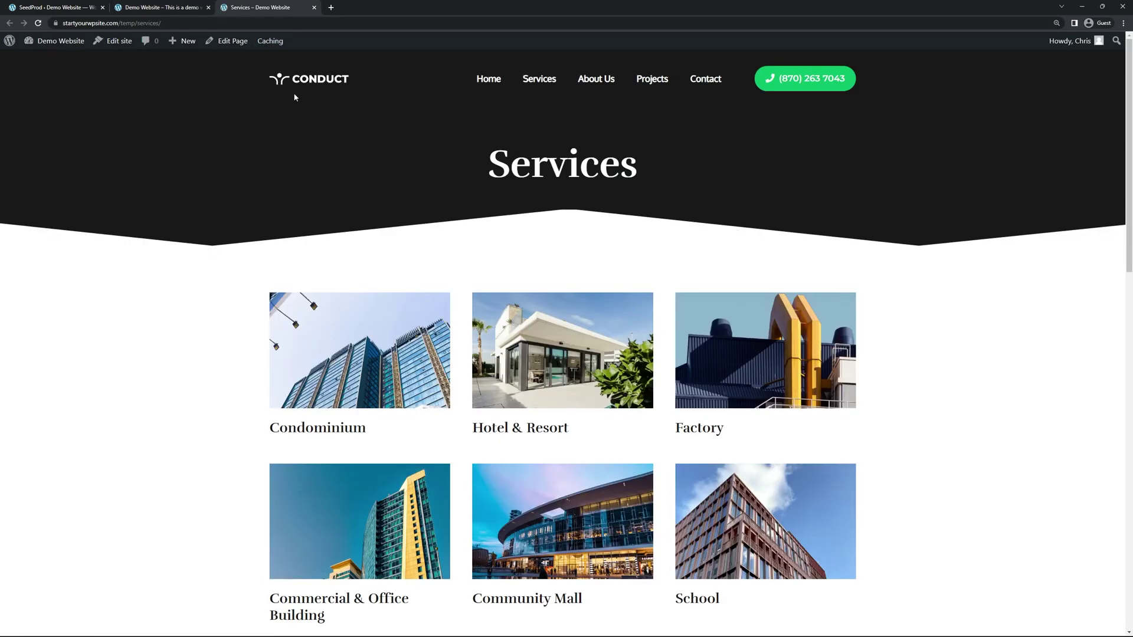
# Sort the theme templates by name and open the Header template's design for editing
pyautogui.click(75, 12)
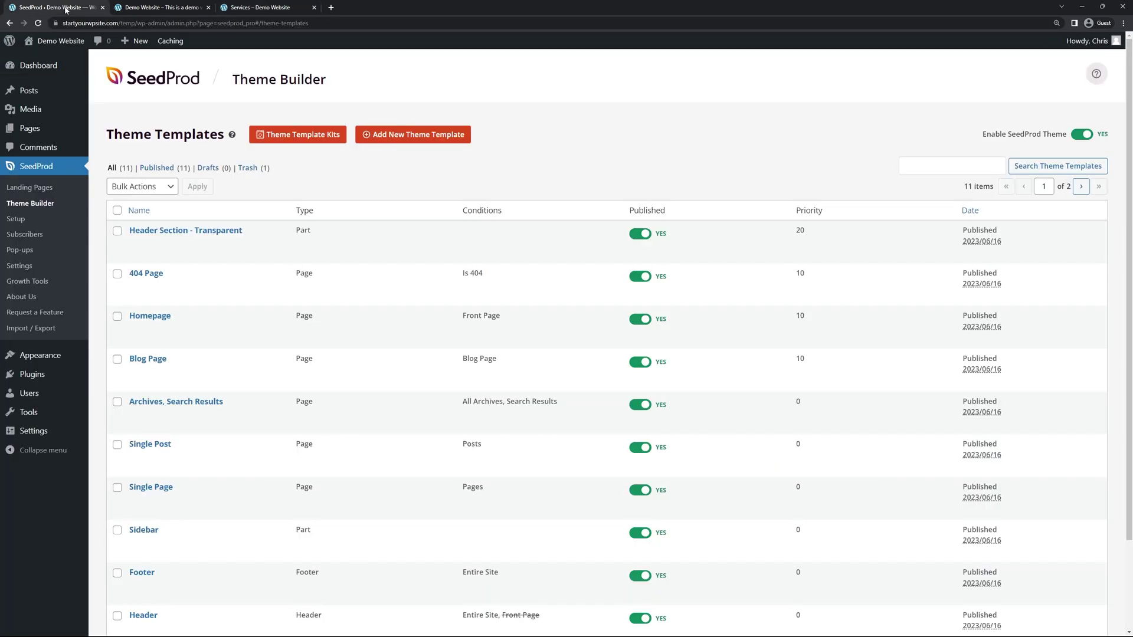
pyautogui.click(140, 211)
pyautogui.scroll(-2, 271, 224)
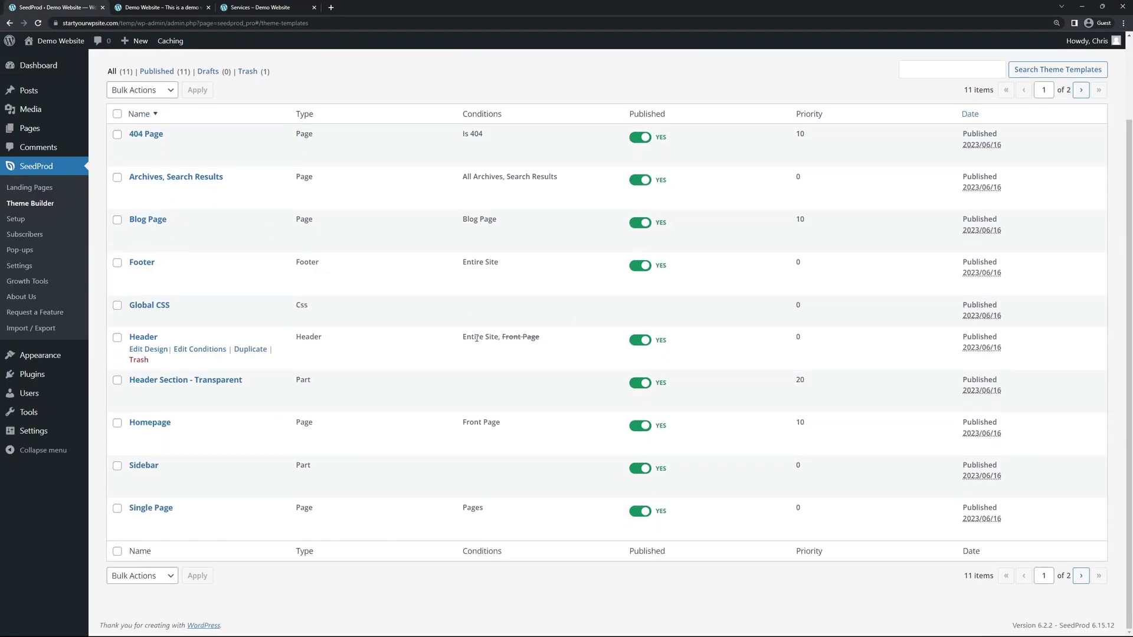
pyautogui.click(147, 351)
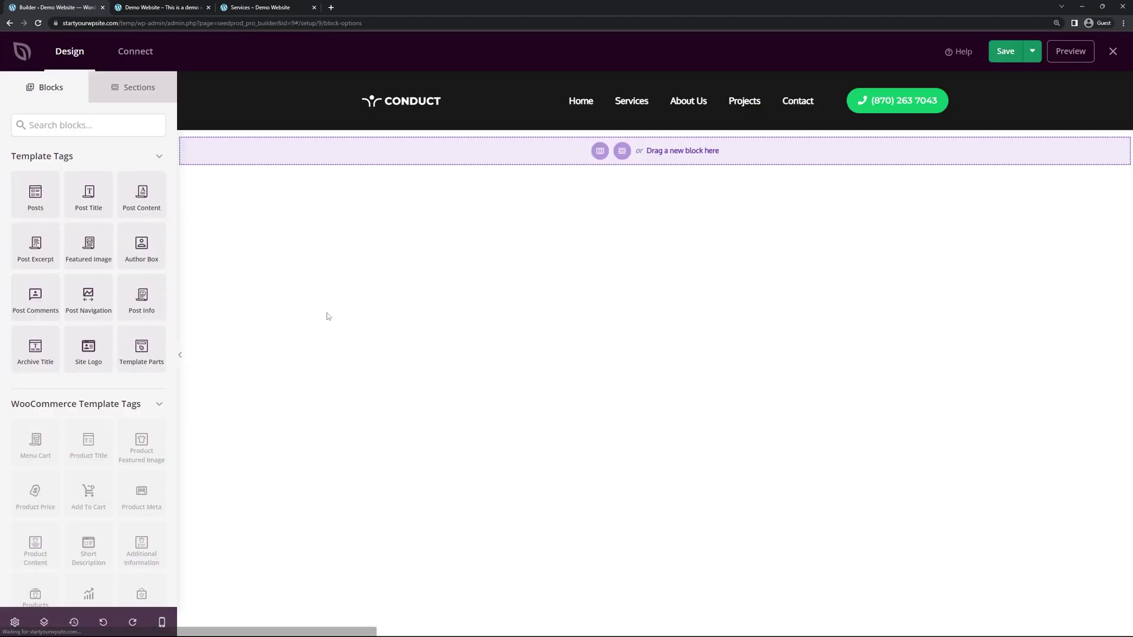
# Replace the Header template's logo image with the white hammer Conduct logo from the media library
pyautogui.click(397, 102)
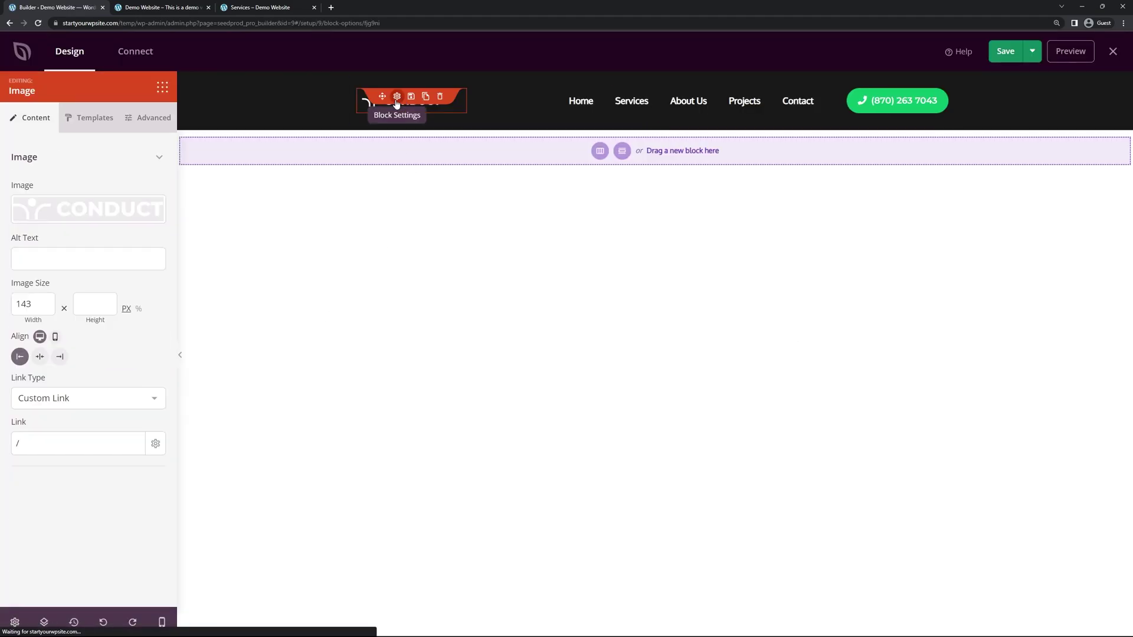
pyautogui.click(102, 209)
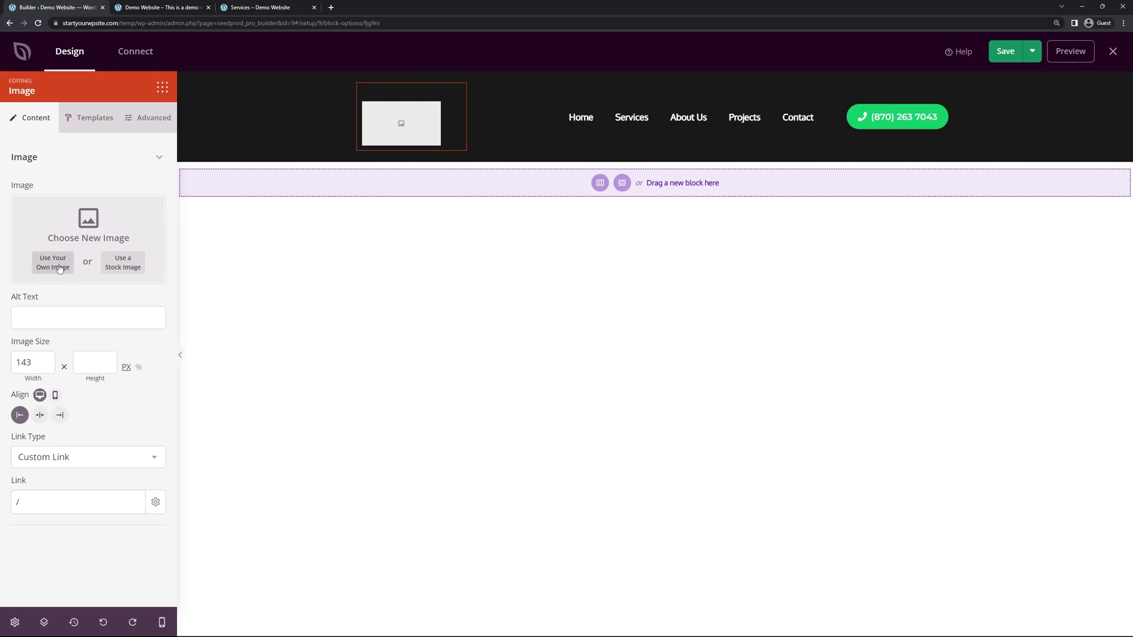
pyautogui.click(59, 265)
pyautogui.click(63, 177)
pyautogui.click(1088, 602)
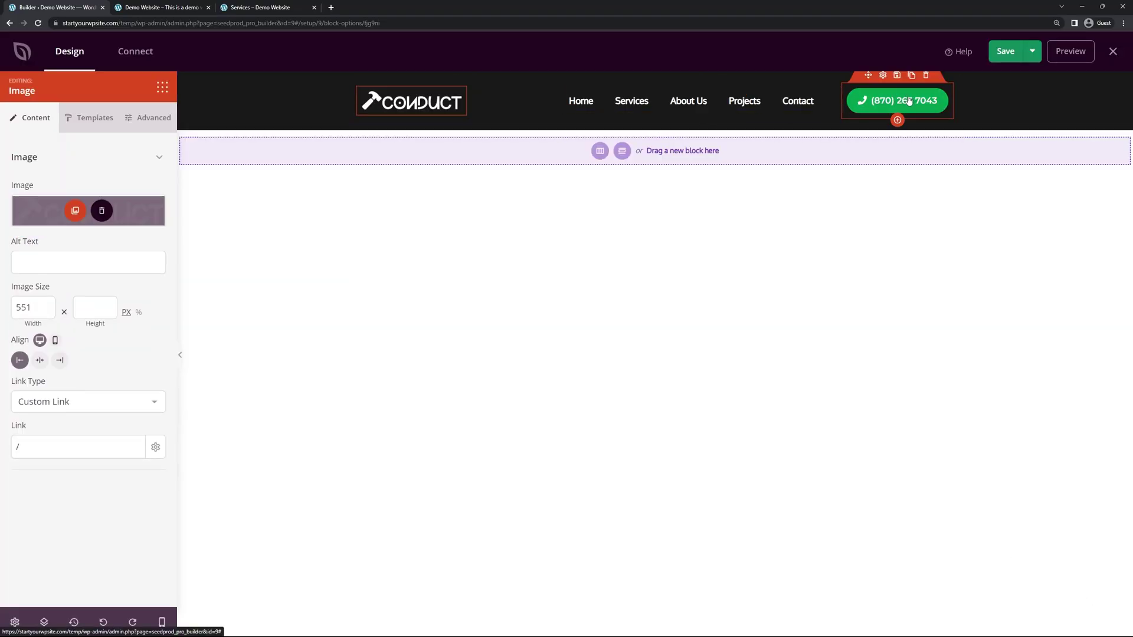
# Save and close the Header template, check the logo on the reloaded Services page, and close that page
pyautogui.click(1013, 53)
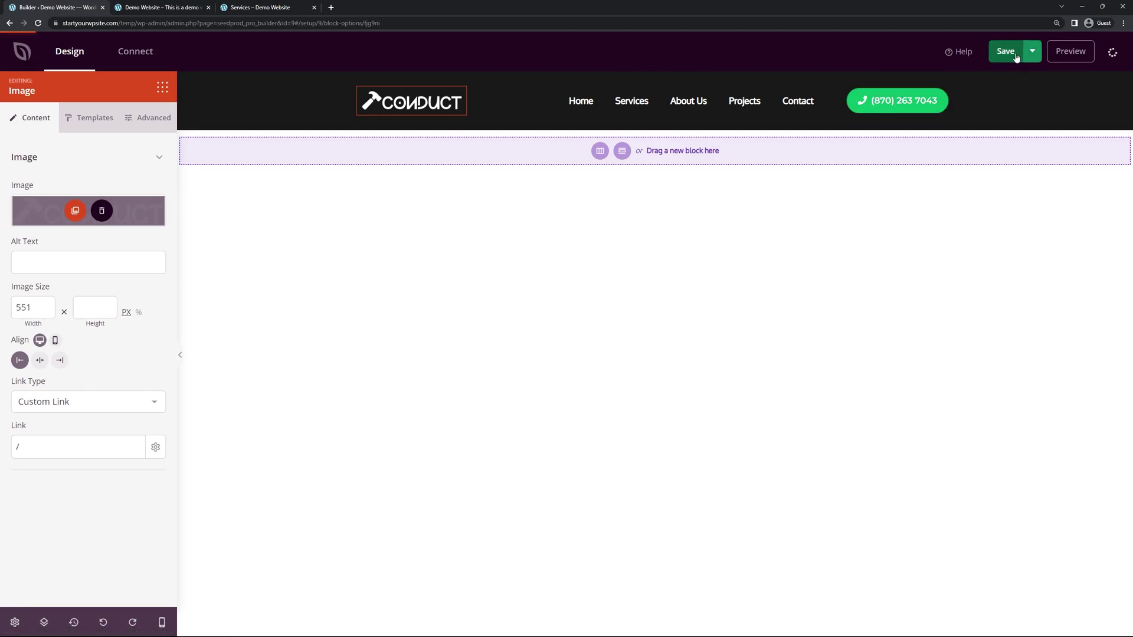
pyautogui.click(1113, 52)
pyautogui.click(260, 7)
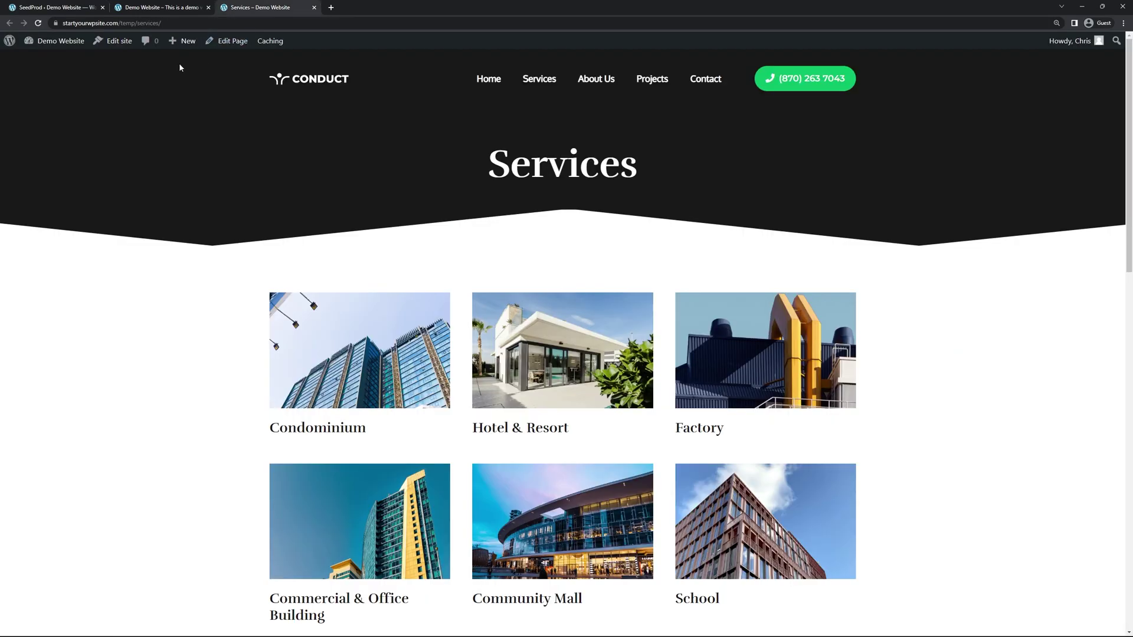
pyautogui.click(37, 23)
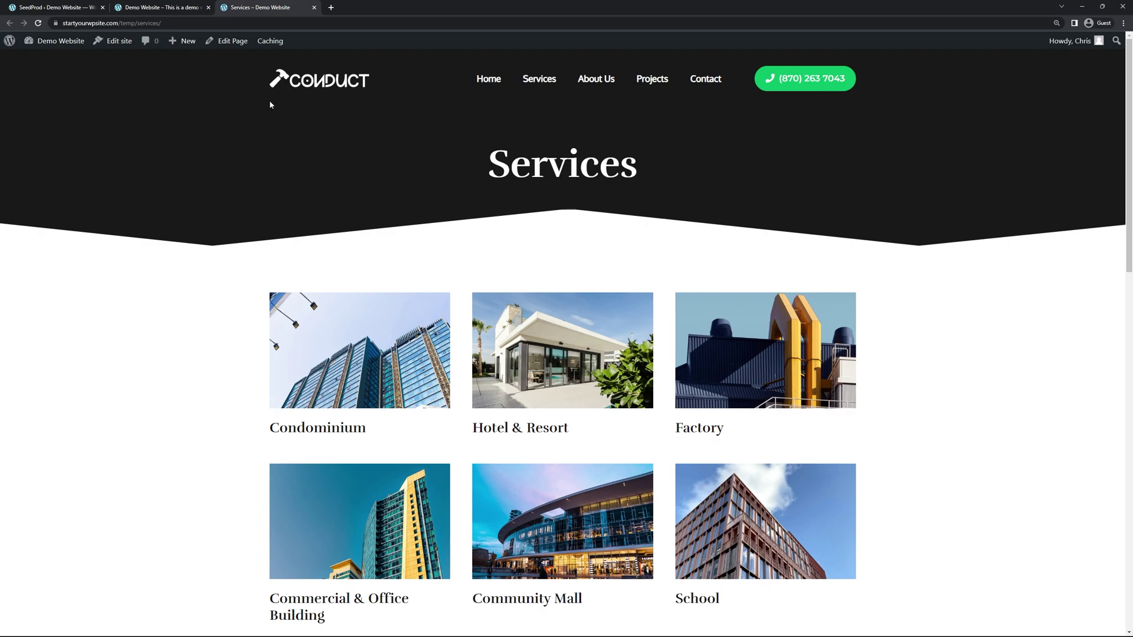
pyautogui.hotkey('ctrl', 'w')
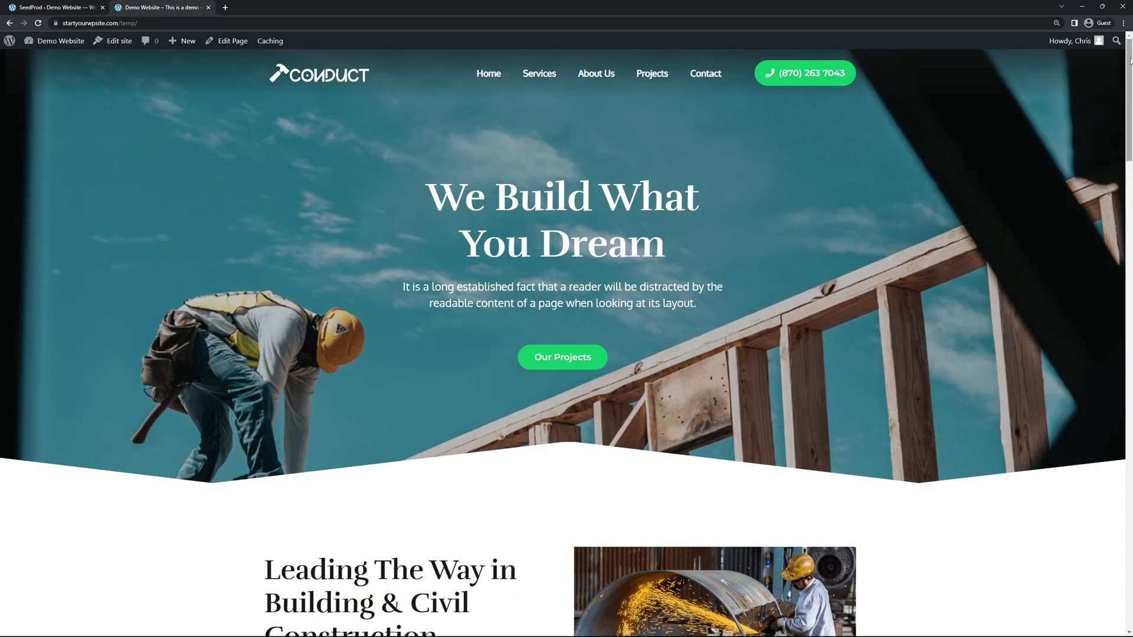
# Review the live homepage down to its footer and open the Footer template's design for editing
pyautogui.moveTo(1128, 89); pyautogui.dragTo(1130, 543)
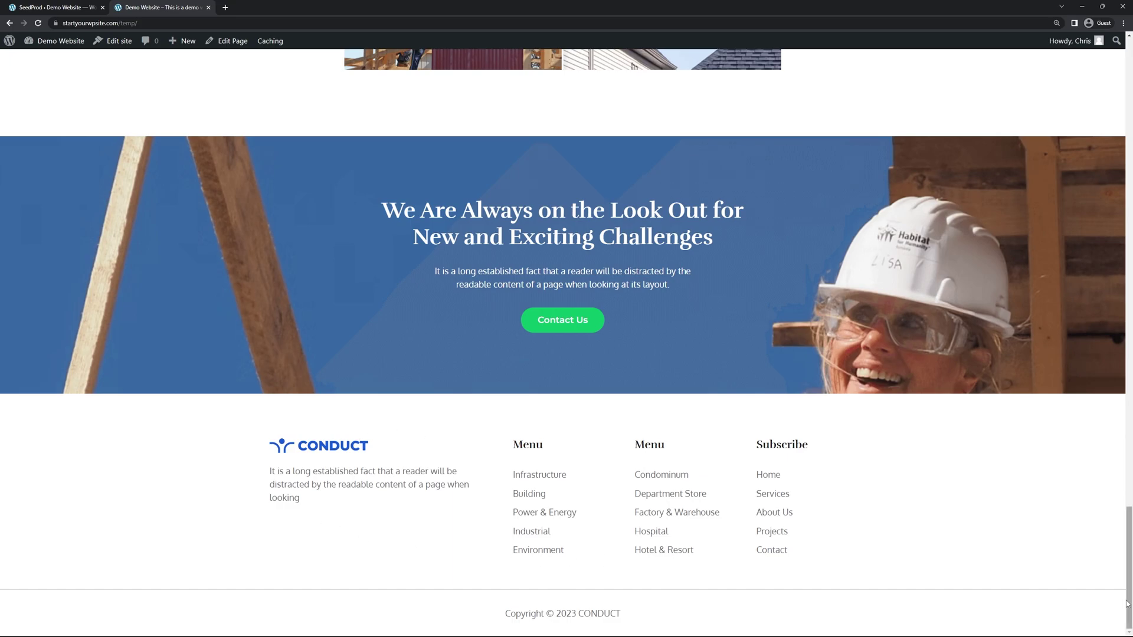
pyautogui.moveTo(1129, 608); pyautogui.dragTo(1079, 173)
pyautogui.scroll(10, 1065, 100)
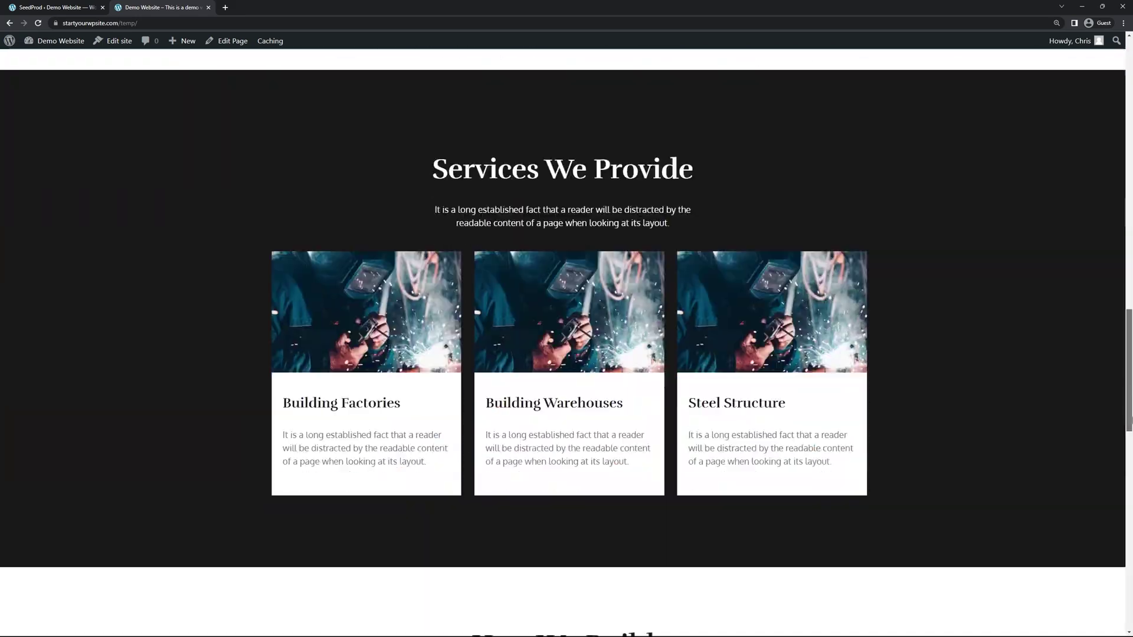
pyautogui.scroll(-10, 655, 562)
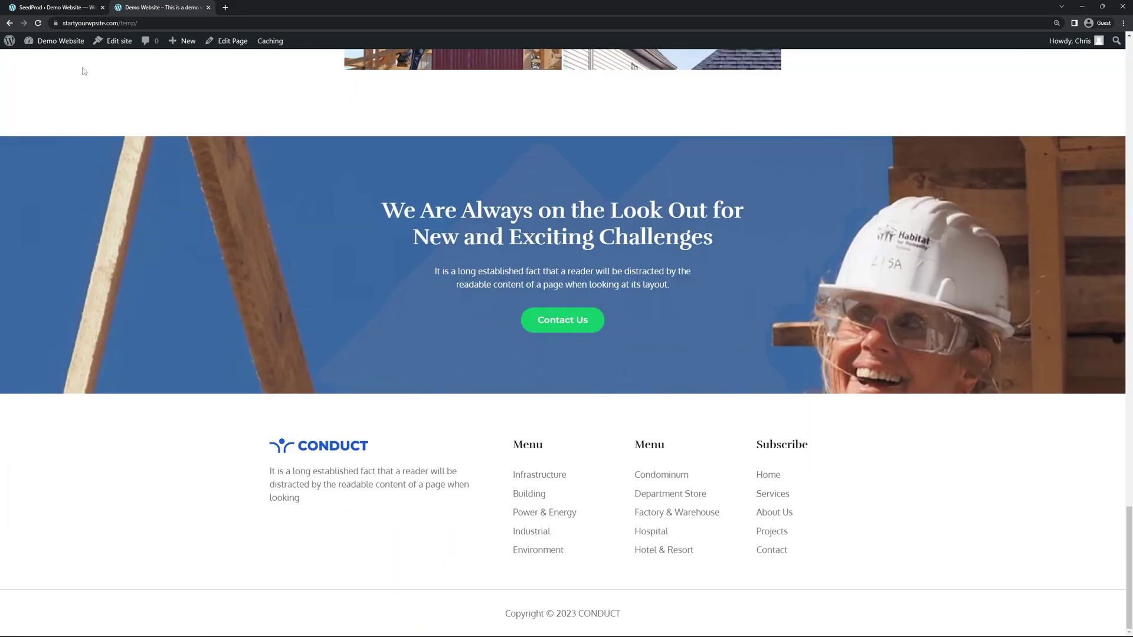
pyautogui.click(65, 7)
pyautogui.scroll(-2, 177, 413)
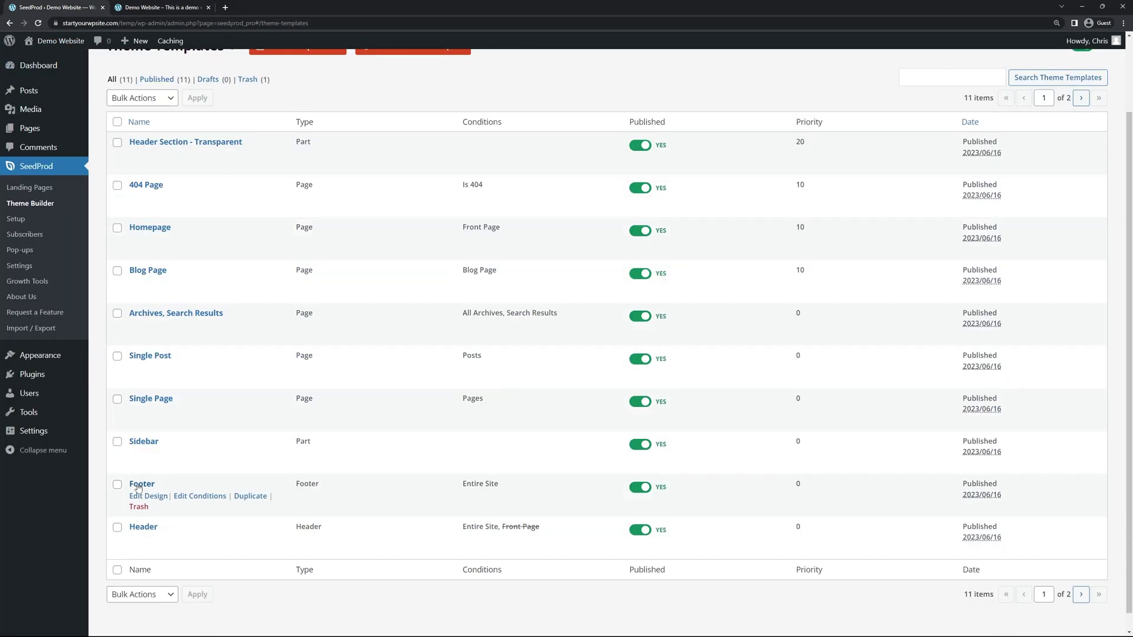
pyautogui.click(147, 496)
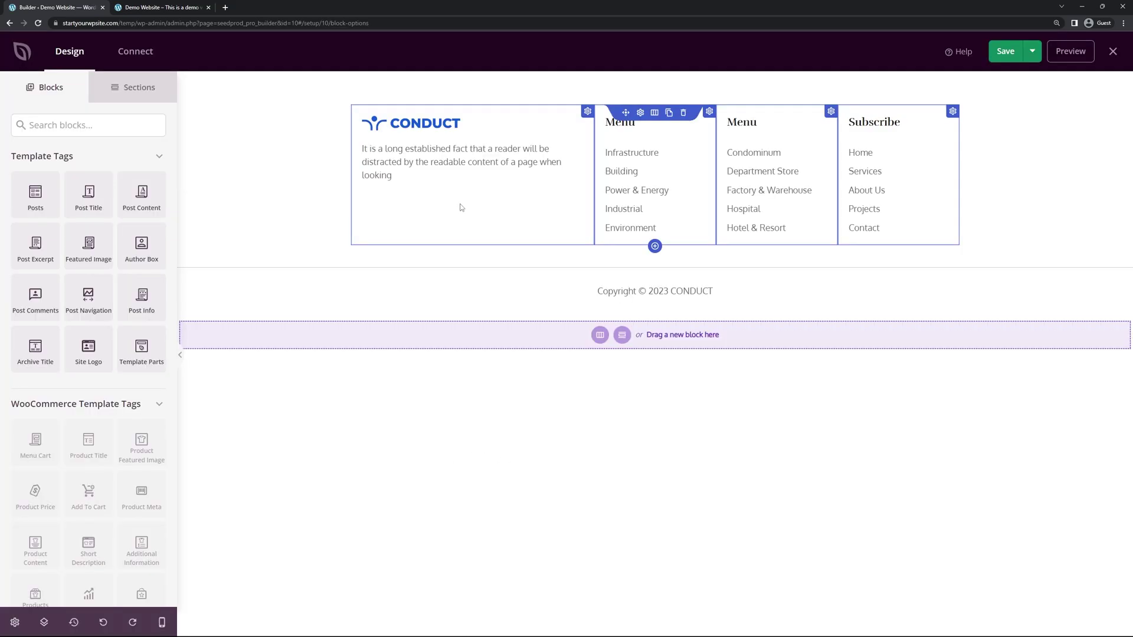
# Replace the footer's logo image with the white hammer Conduct logo from the media library
pyautogui.click(416, 124)
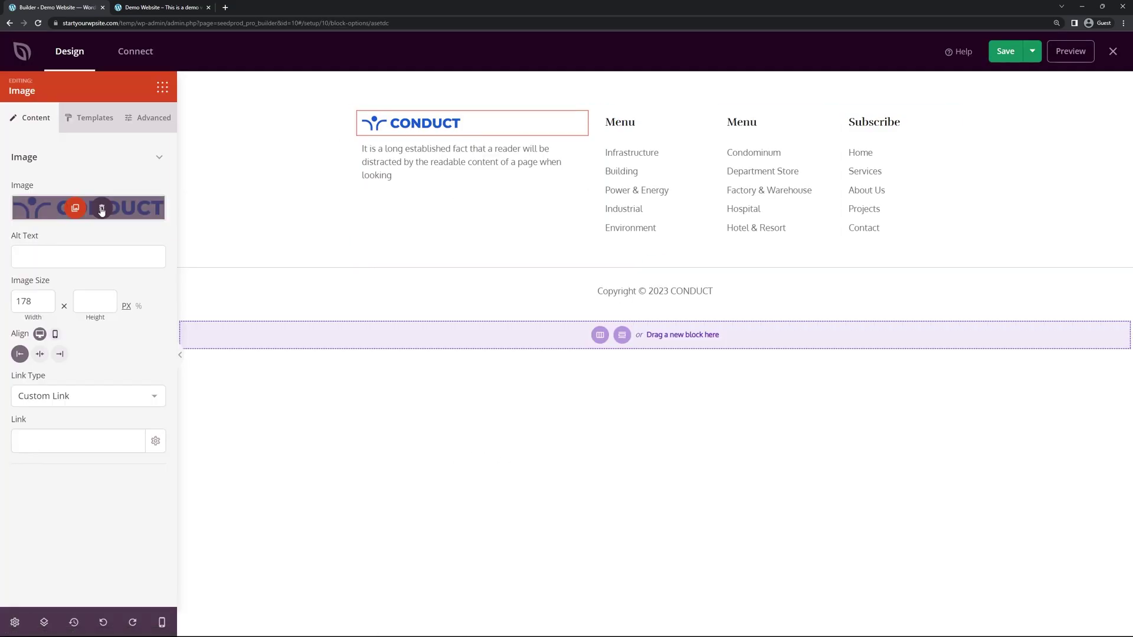
pyautogui.click(101, 209)
pyautogui.click(51, 264)
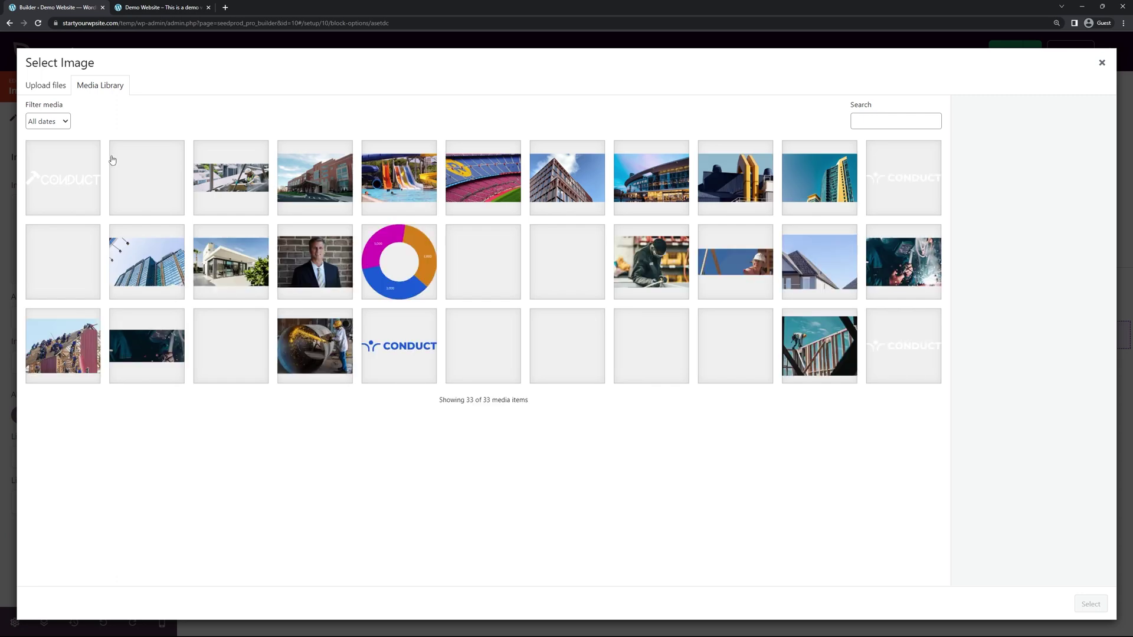
pyautogui.click(63, 180)
pyautogui.click(1090, 603)
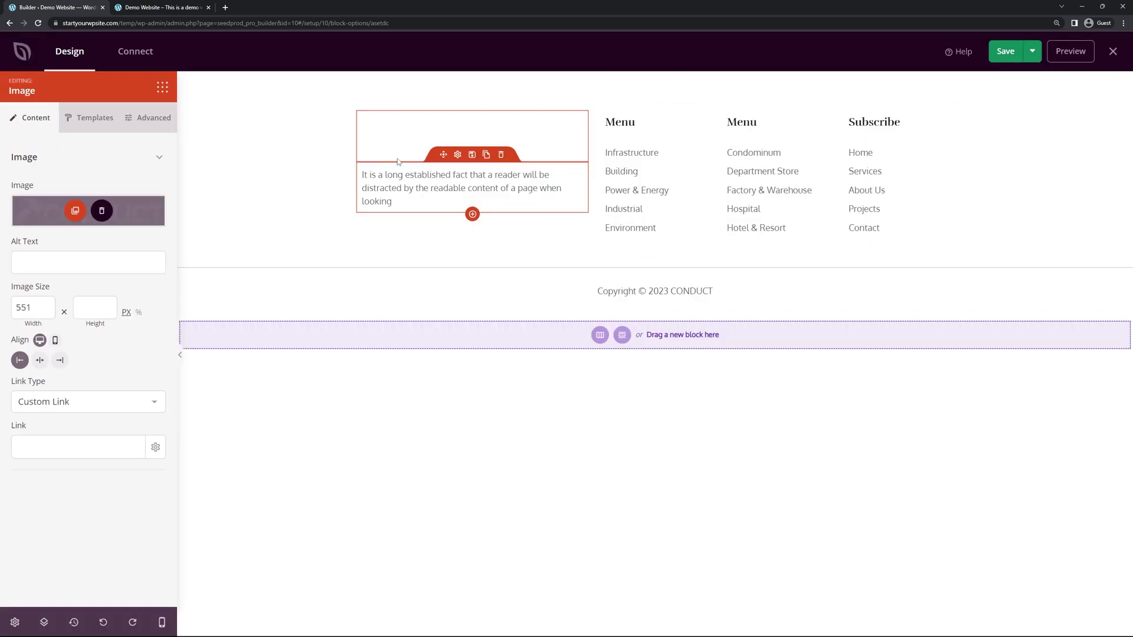
# Set the footer's description paragraph text color to white
pyautogui.click(366, 188)
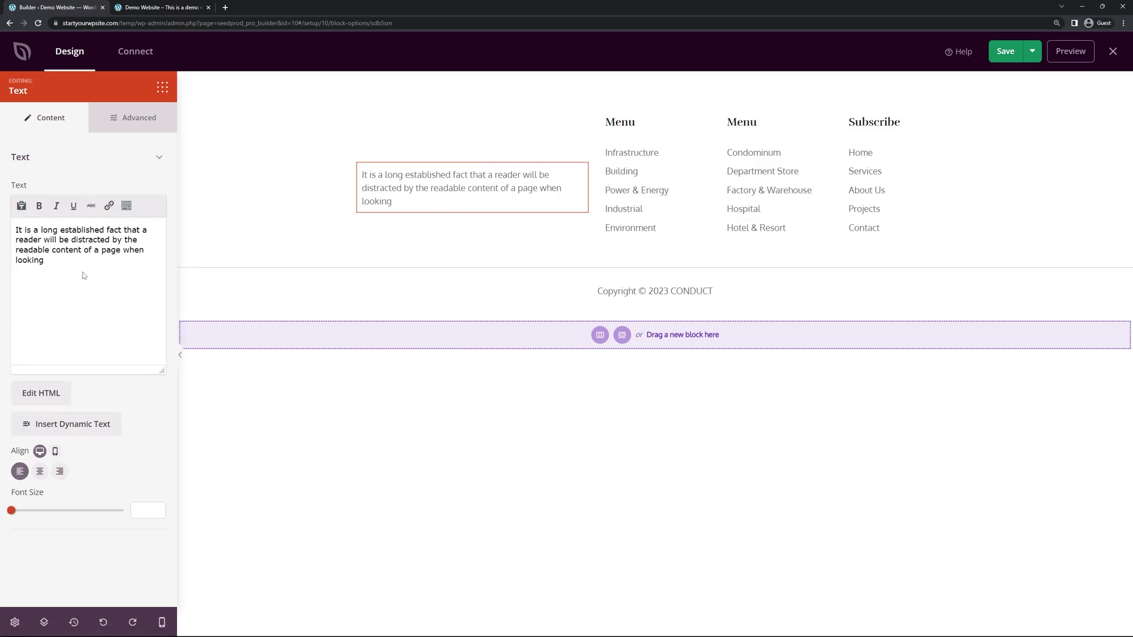
pyautogui.tripleClick(30, 242)
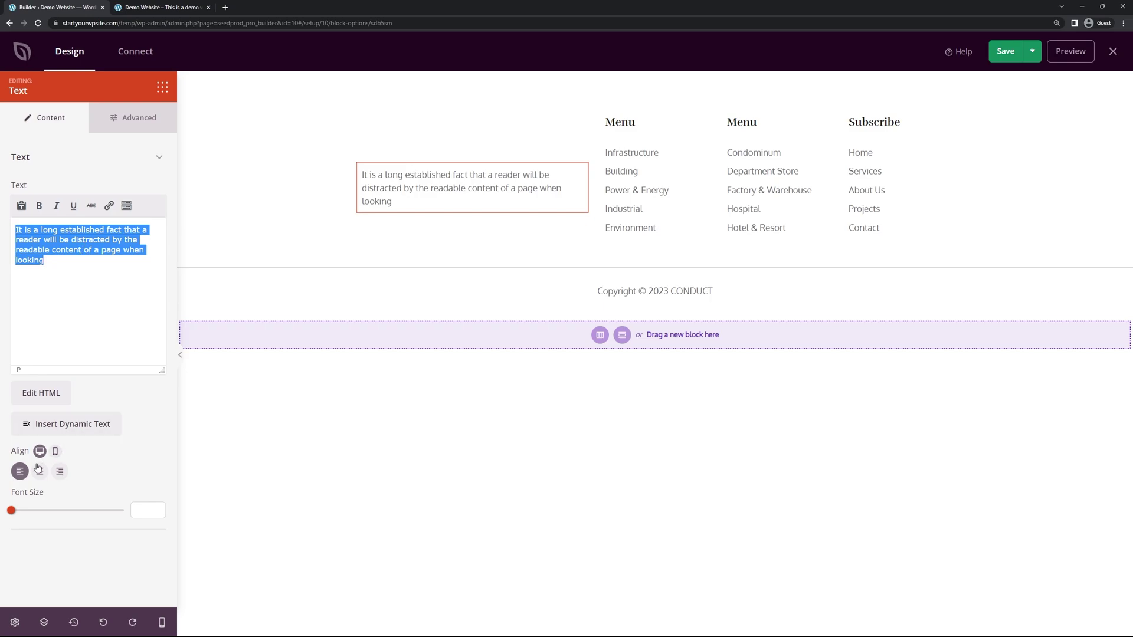
pyautogui.click(135, 123)
pyautogui.click(131, 211)
pyautogui.click(92, 259)
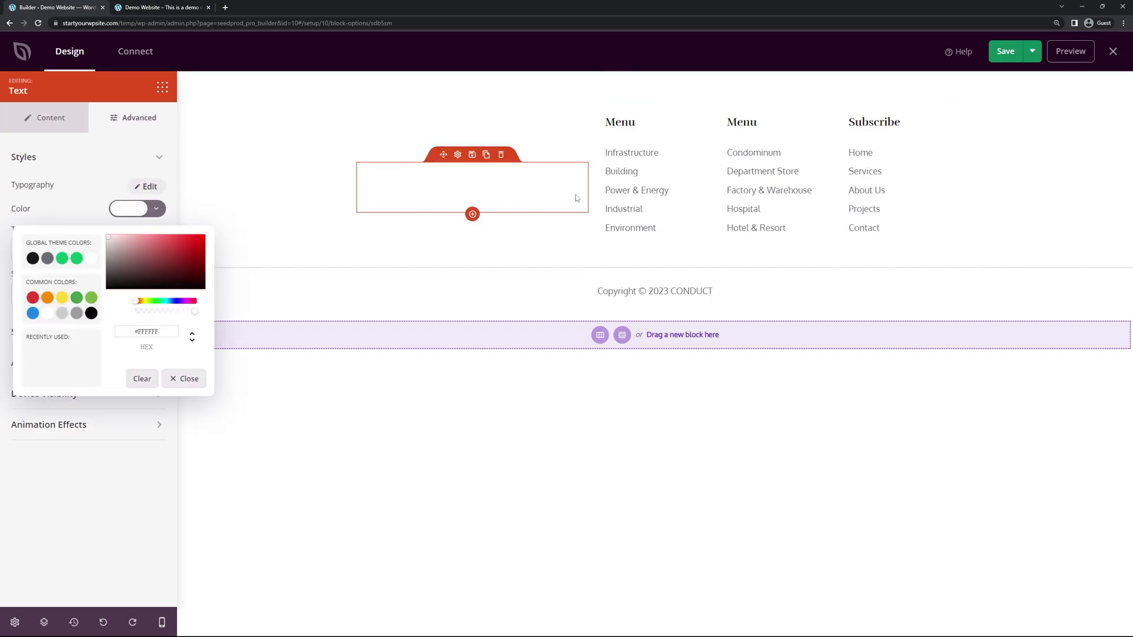
# Set the footer's two Menu headlines and the Subscribe headline to the theme's green
pyautogui.click(619, 121)
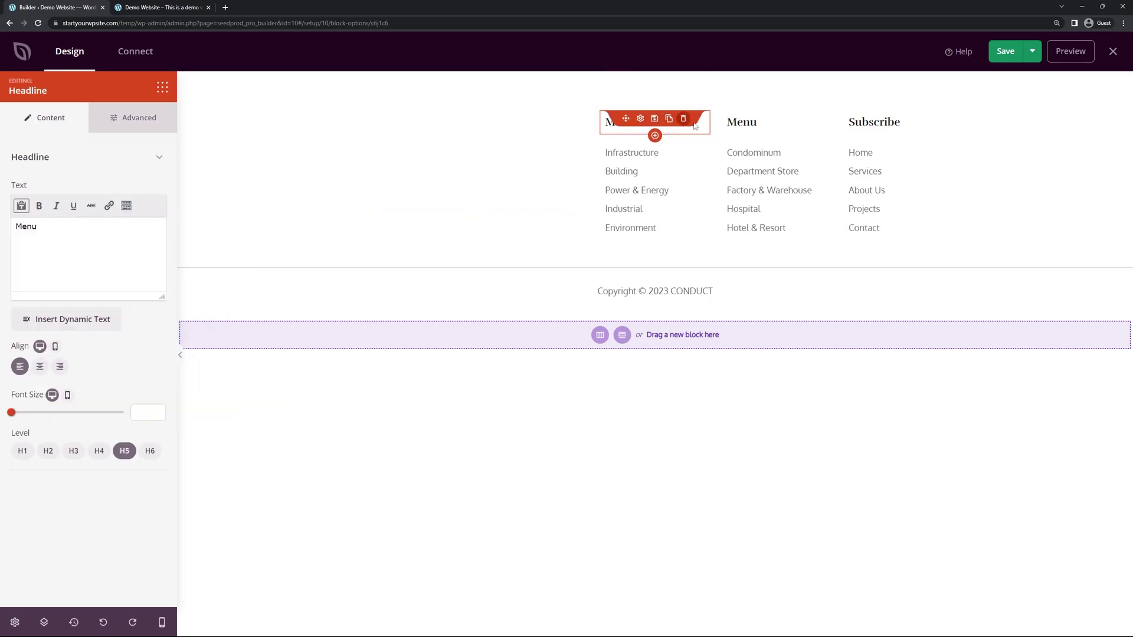
pyautogui.click(132, 124)
pyautogui.click(123, 208)
pyautogui.click(77, 259)
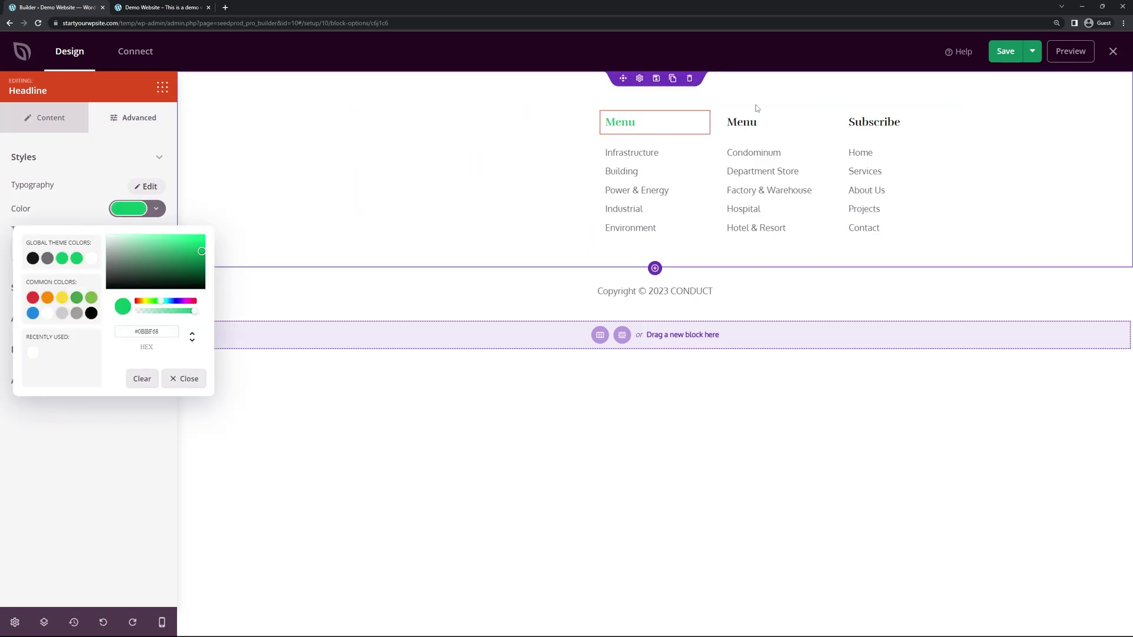
pyautogui.click(741, 121)
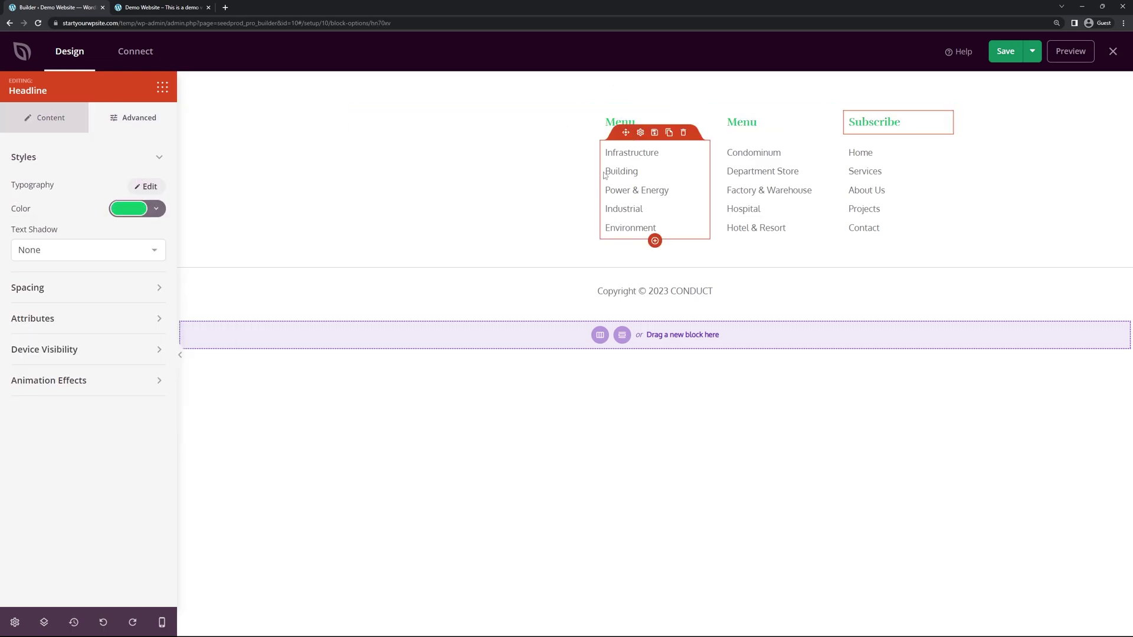
# Set the text color of the footer's three nav menus to white
pyautogui.click(640, 132)
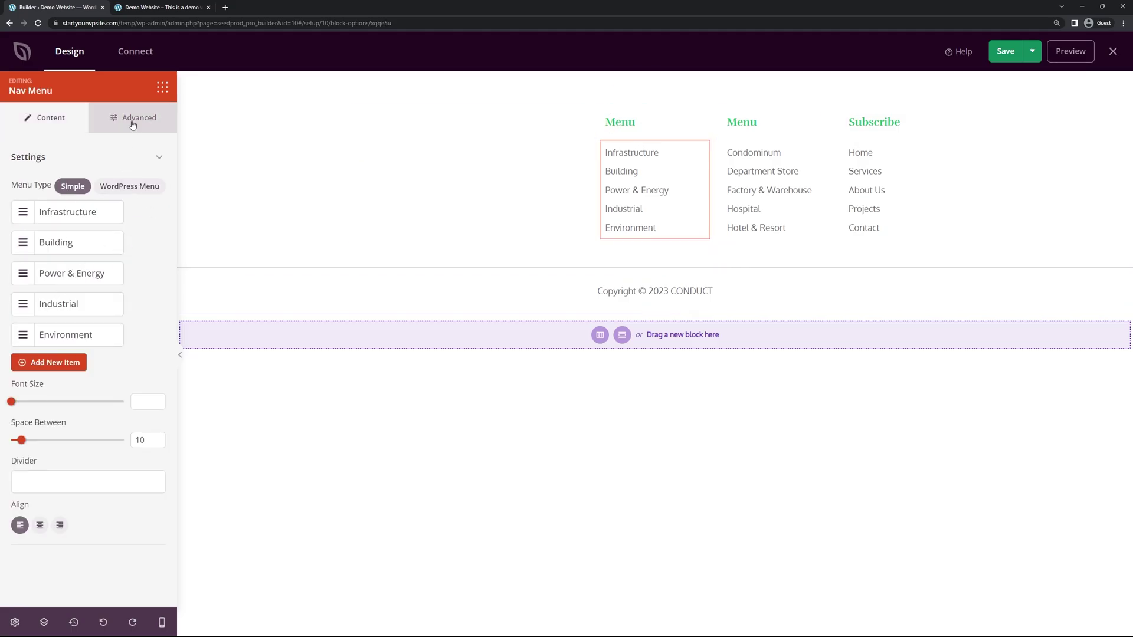
pyautogui.click(132, 121)
pyautogui.click(128, 230)
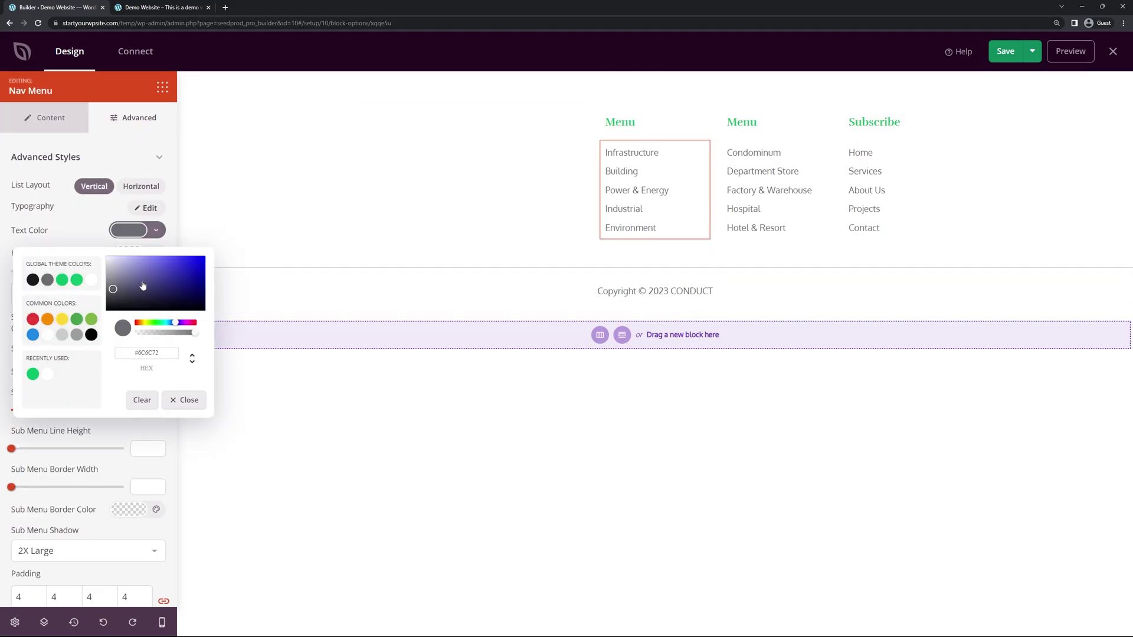
pyautogui.click(91, 279)
# Give the footer section that holds the logo and menus a solid black background
pyautogui.click(400, 248)
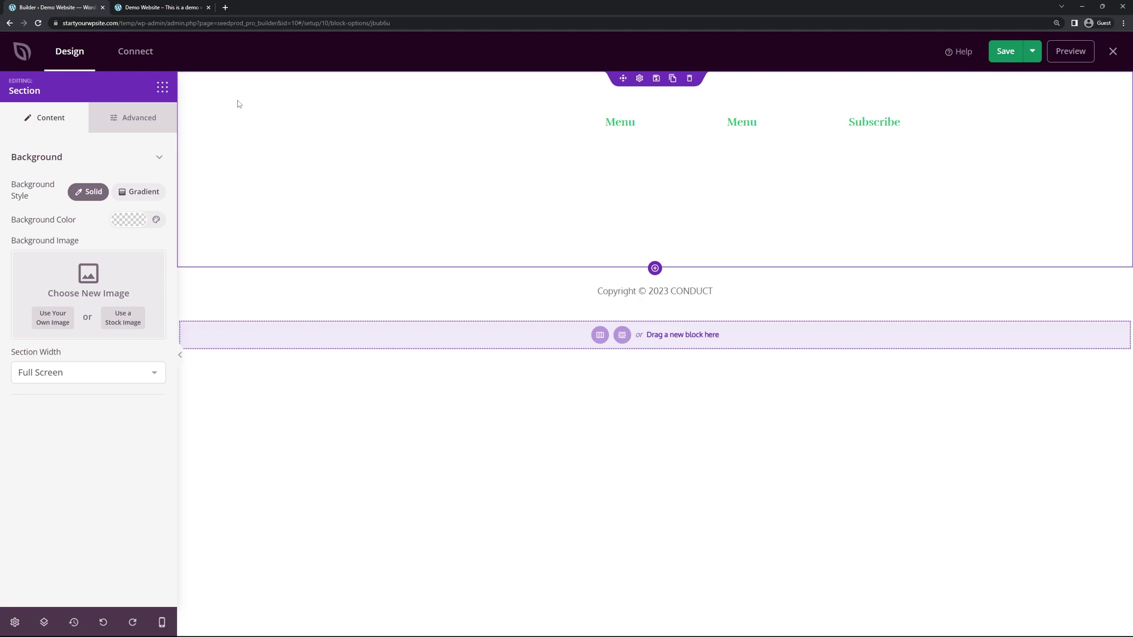
pyautogui.click(129, 220)
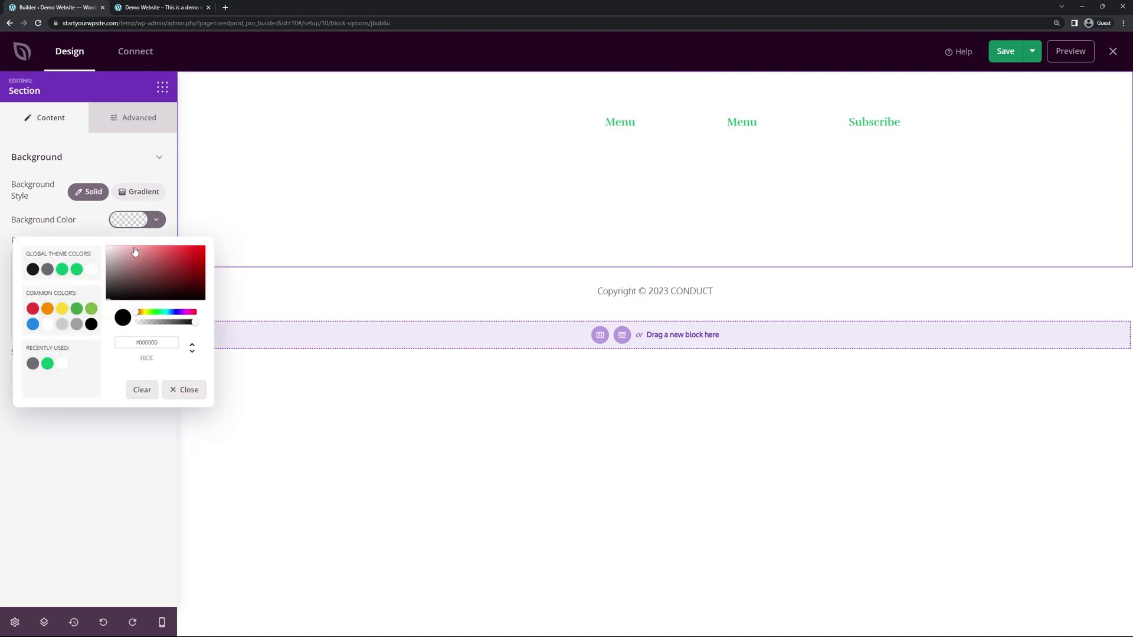
pyautogui.click(33, 268)
# Set the footer logo's image width to 200 px and save the Footer template
pyautogui.click(478, 134)
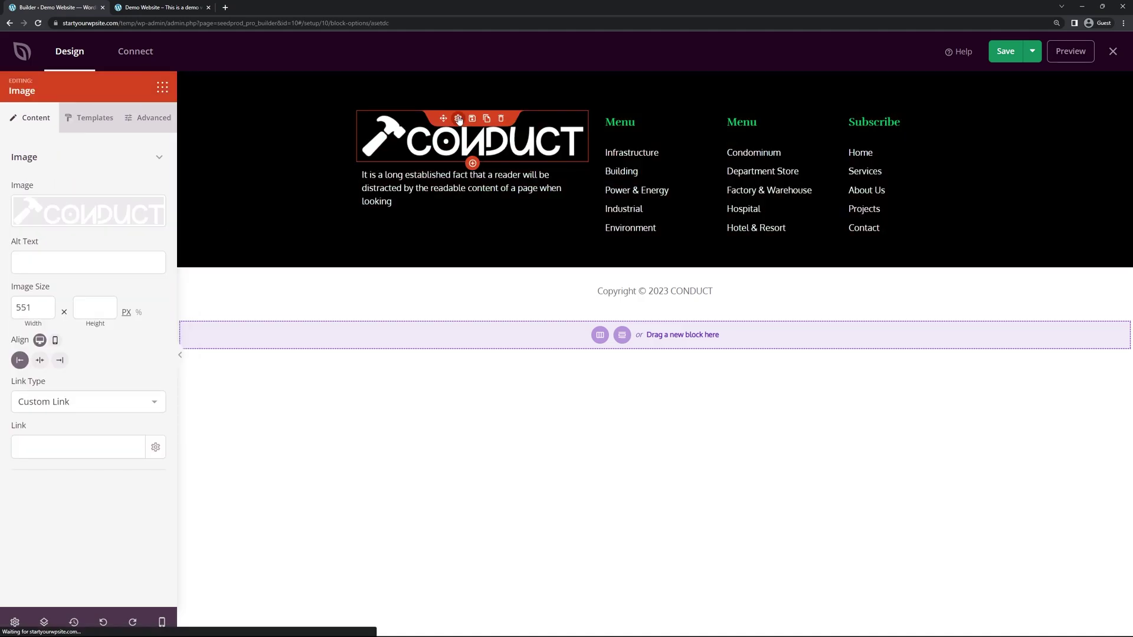
pyautogui.doubleClick(33, 306)
pyautogui.write('200')
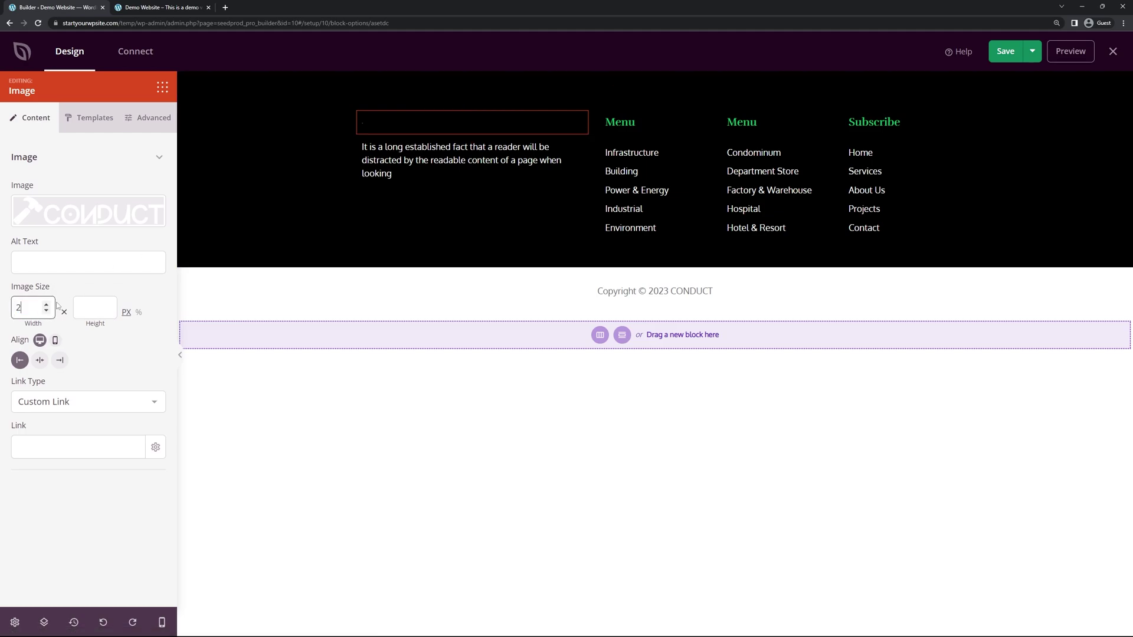
pyautogui.click(1003, 51)
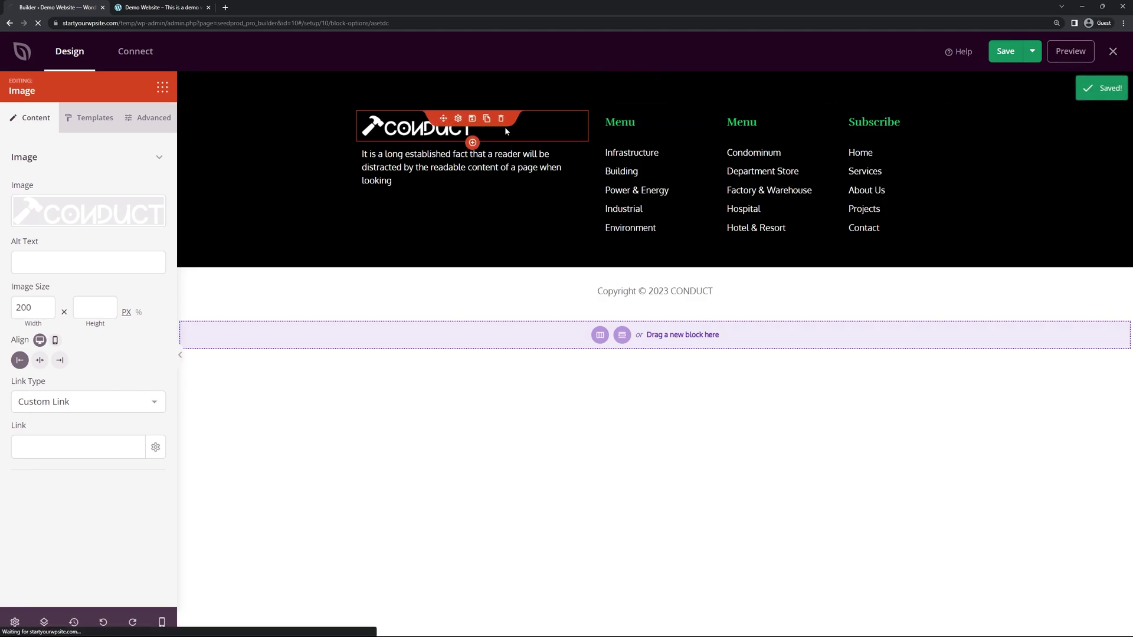
# Close the Footer template and review the restyled footer on the reloaded live homepage
pyautogui.click(1112, 52)
pyautogui.click(159, 7)
pyautogui.click(38, 23)
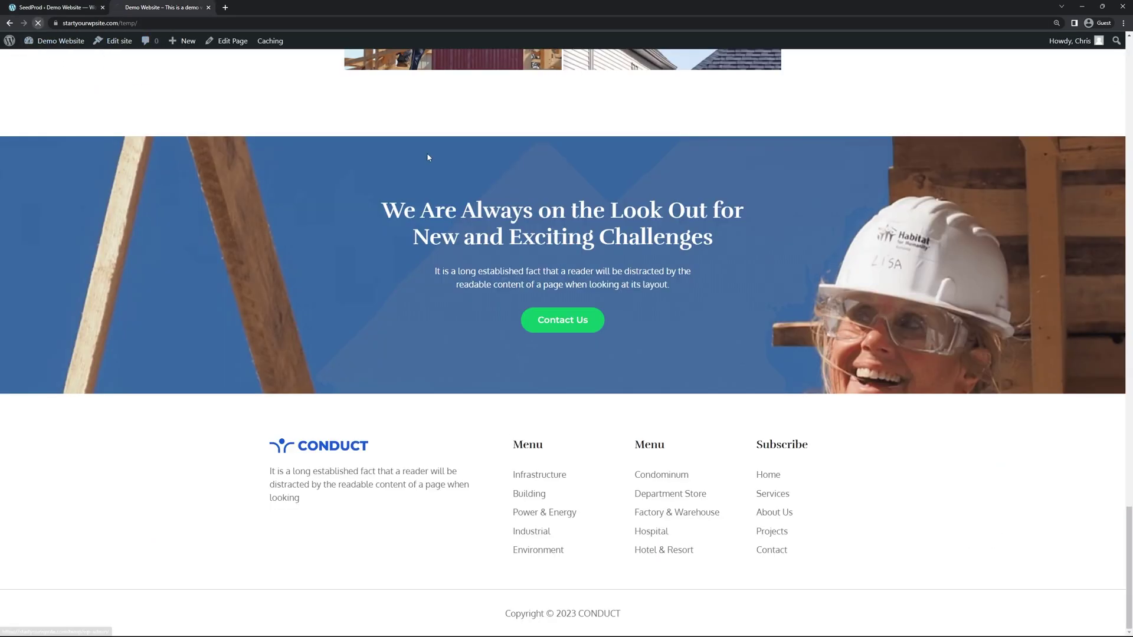
pyautogui.scroll(-8, 979, 201)
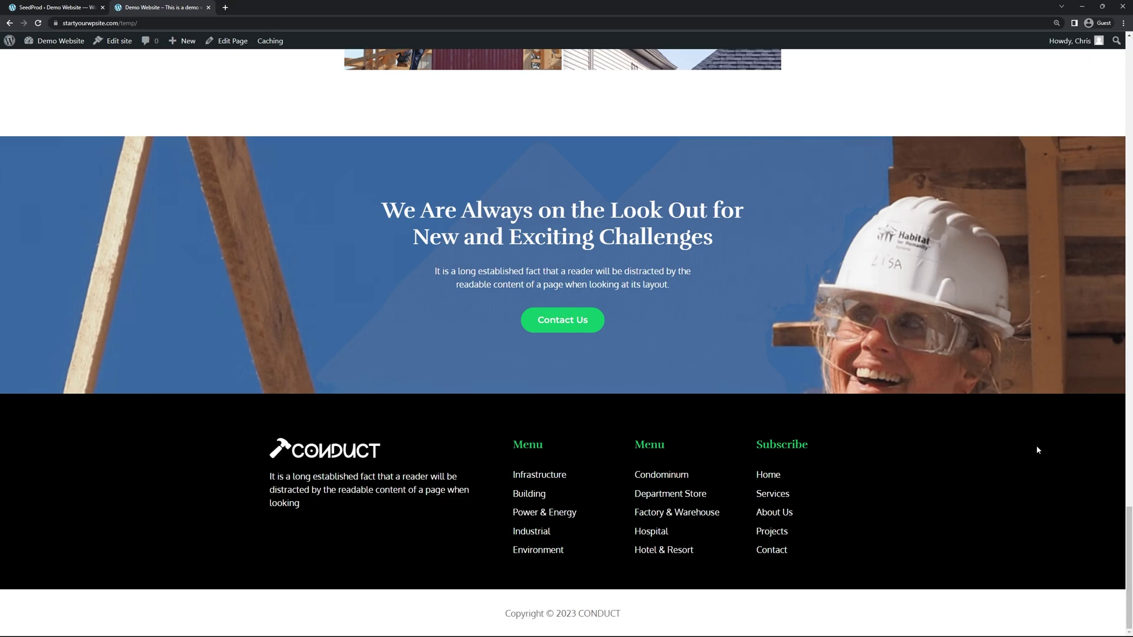
pyautogui.scroll(20, 849, 128)
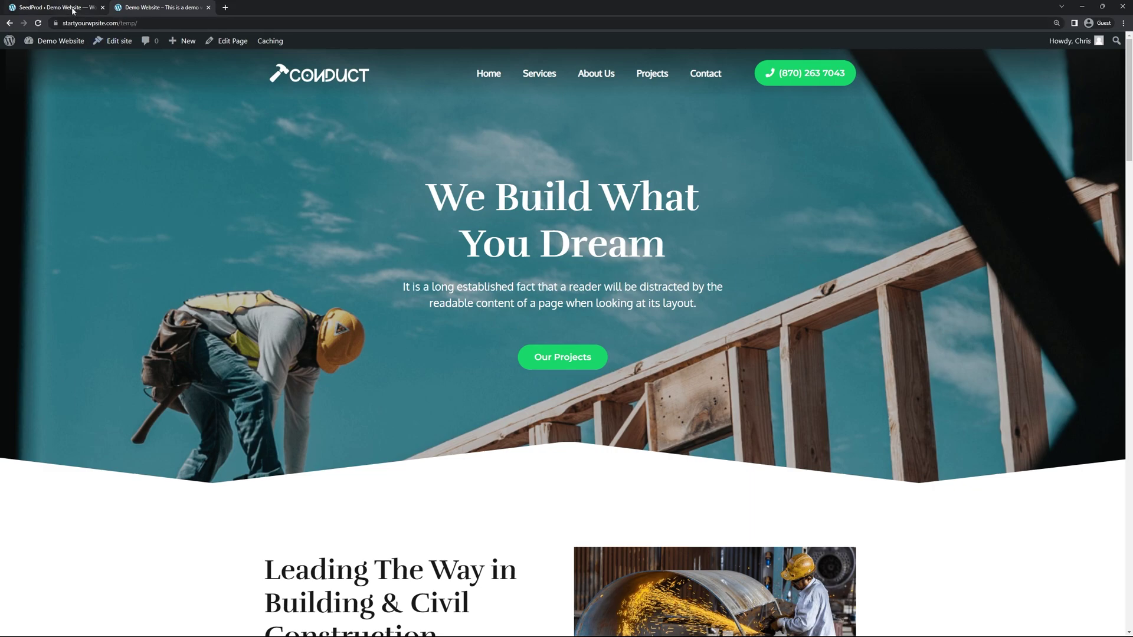
# Open the Homepage template's design for editing and hide the header template shown above it
pyautogui.click(53, 7)
pyautogui.scroll(-2, 262, 323)
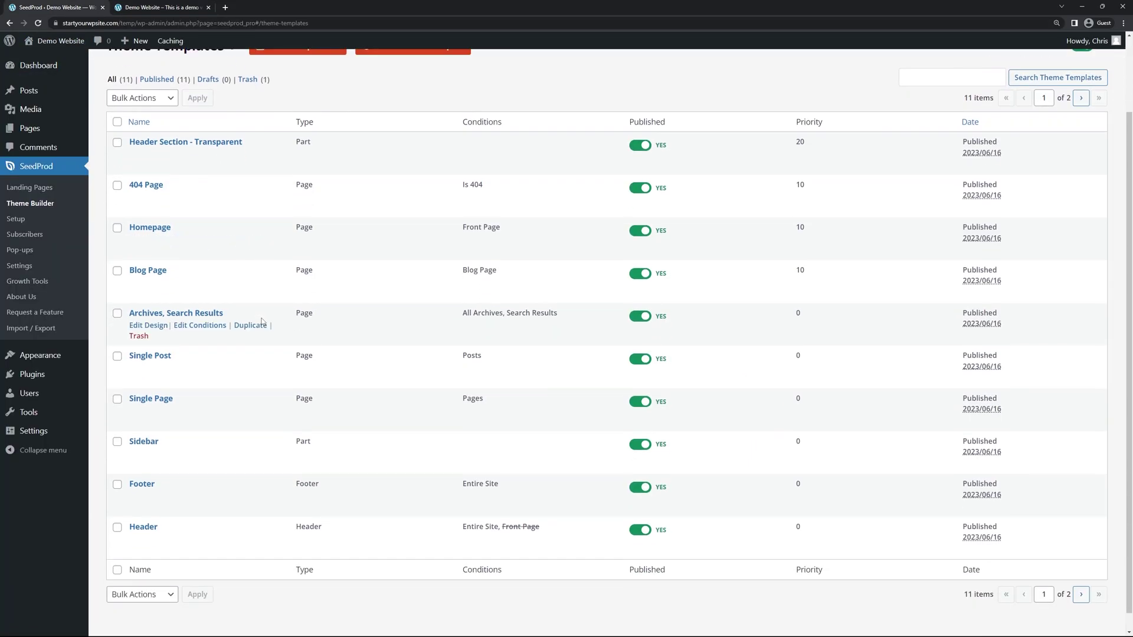
pyautogui.click(149, 244)
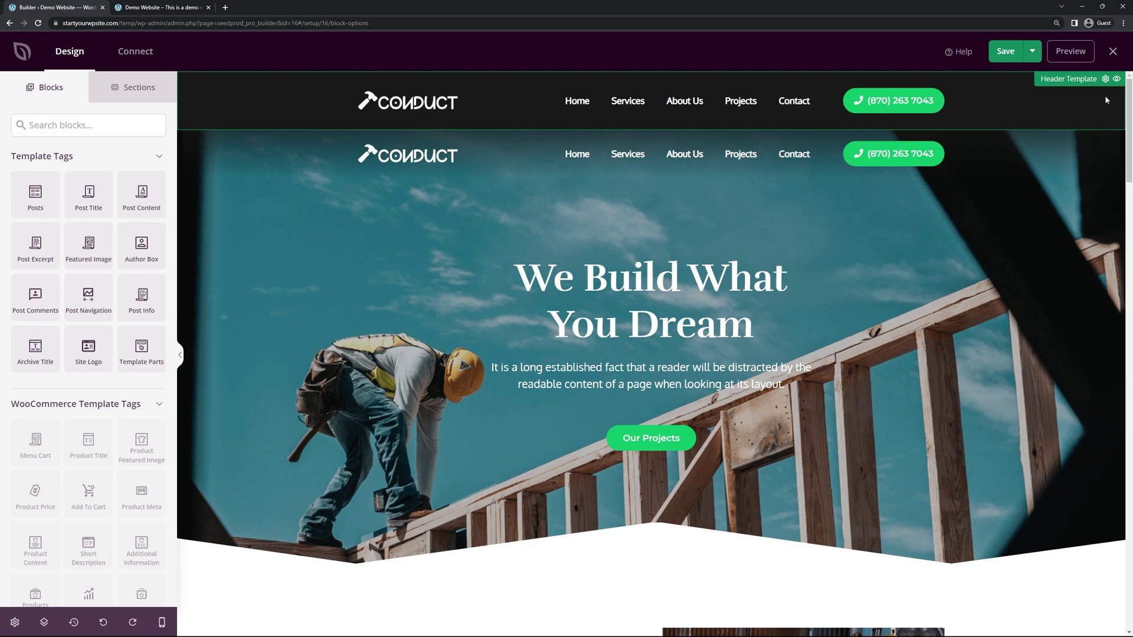
pyautogui.click(1116, 80)
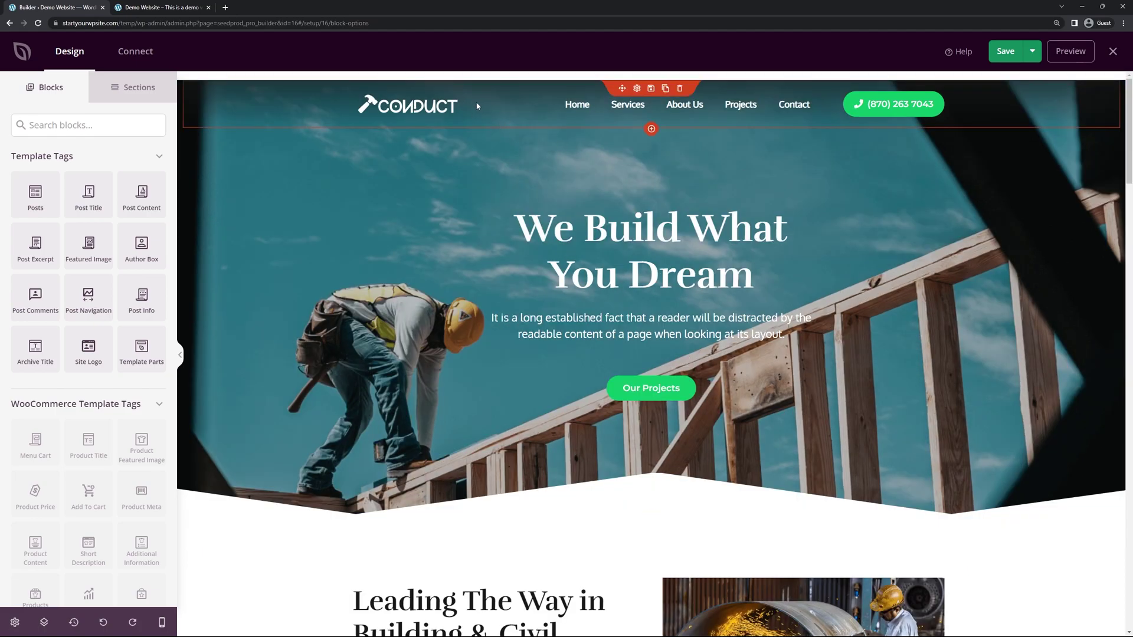
# Replace the hero section's background image with a stock photo of old tools on dark wood, searching for "tools"
pyautogui.click(253, 203)
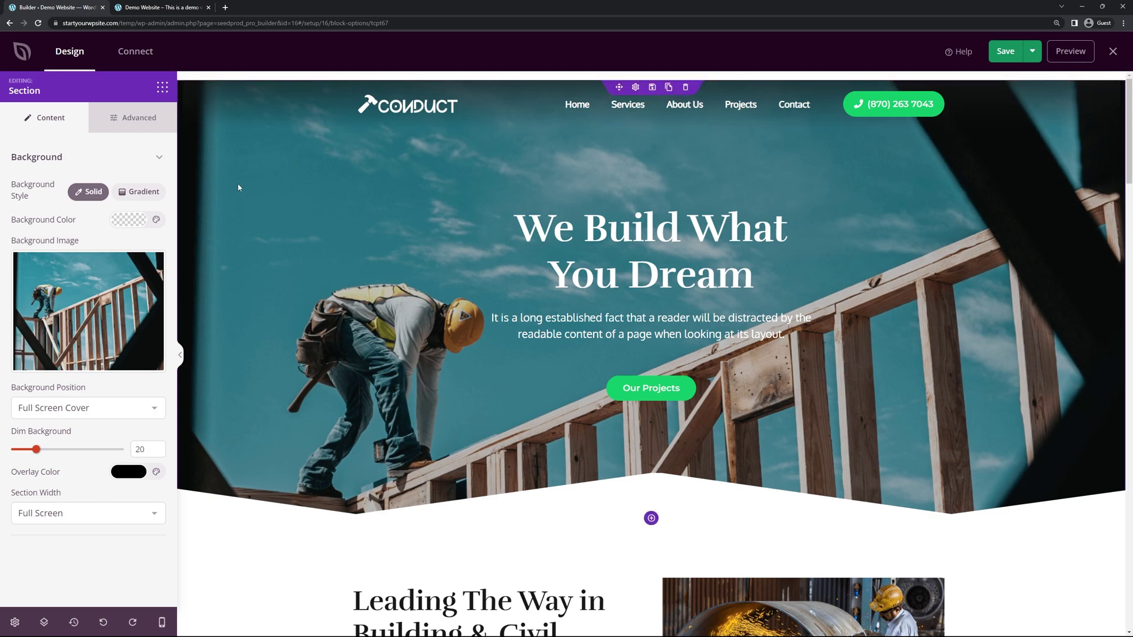
pyautogui.moveTo(83, 273)
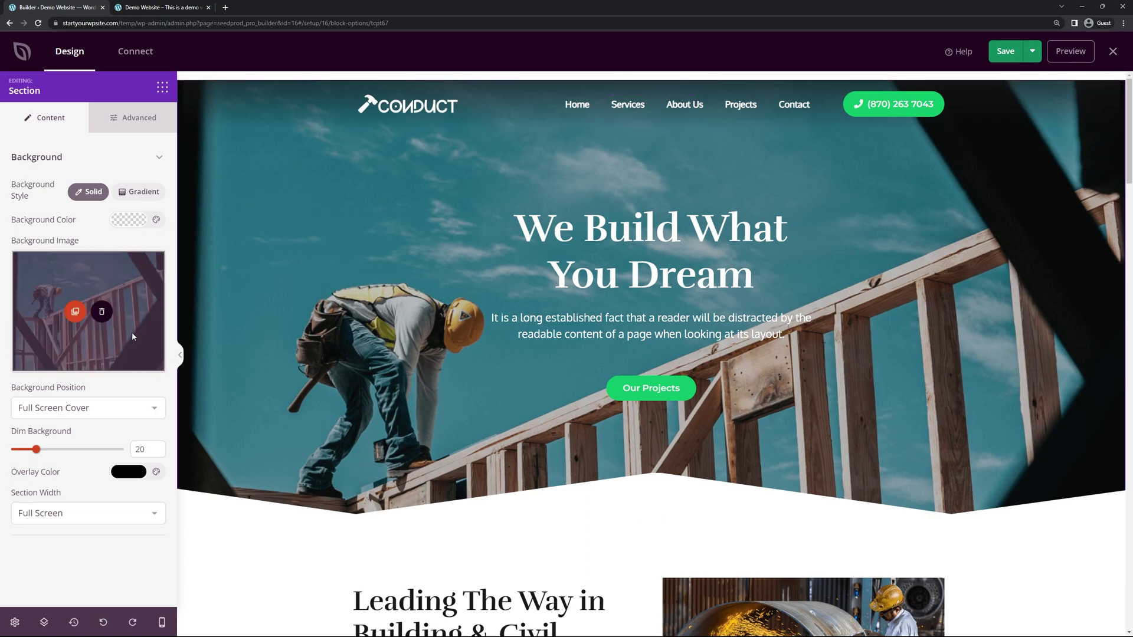
pyautogui.click(105, 315)
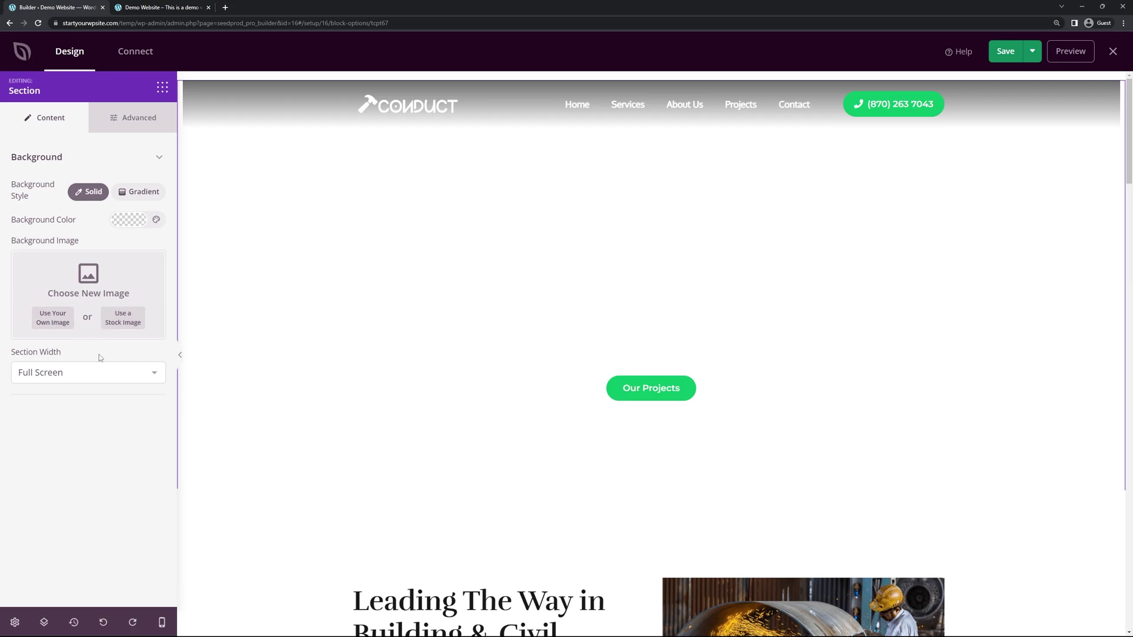
pyautogui.click(127, 319)
pyautogui.click(477, 334)
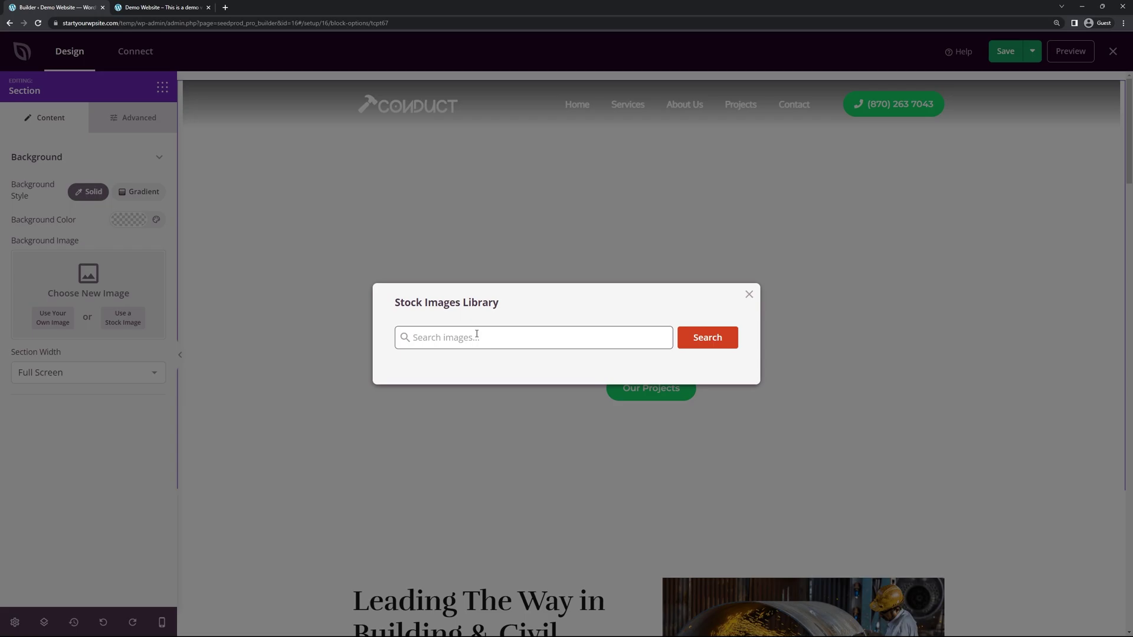
pyautogui.write('tools')
pyautogui.press('Return')
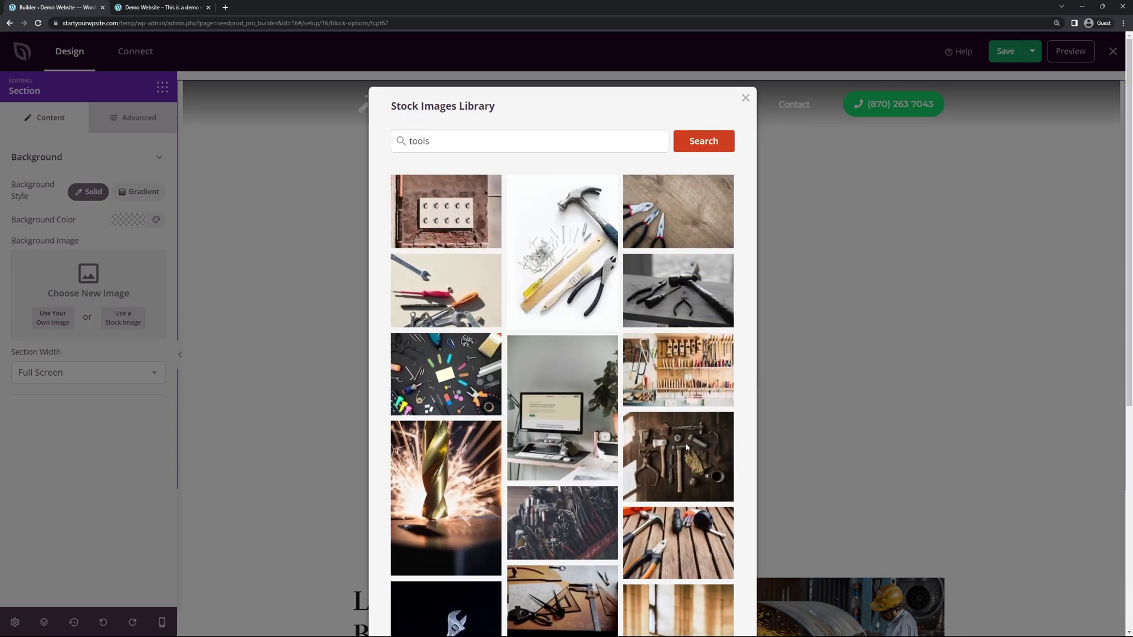
pyautogui.click(694, 461)
# Save the homepage design and check the hero background on the reloaded live homepage
pyautogui.click(1005, 58)
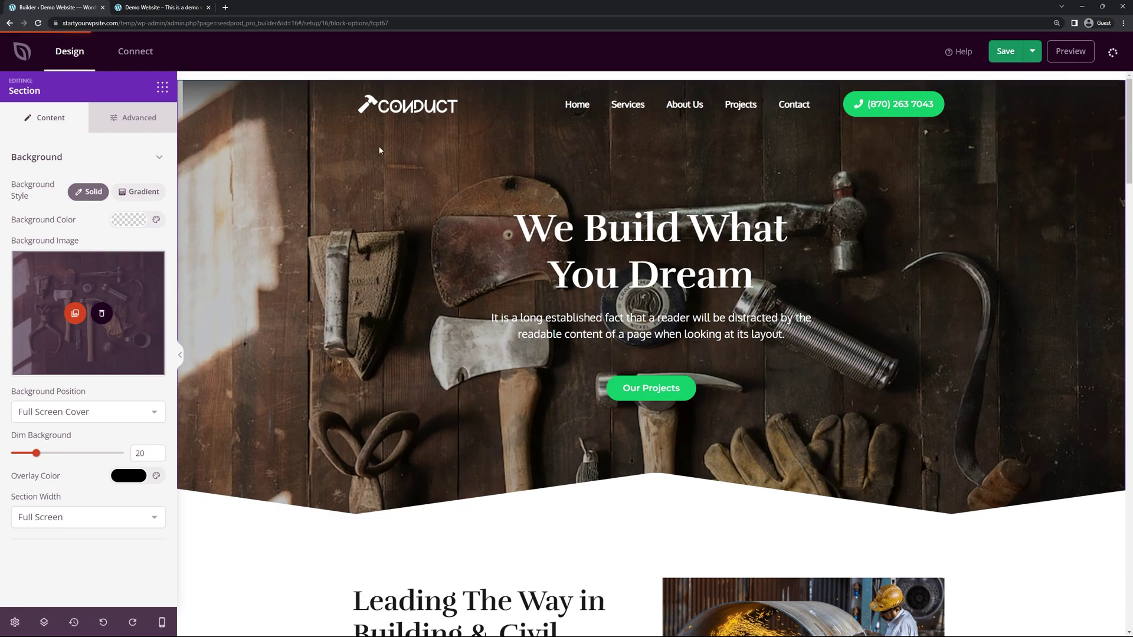
pyautogui.click(158, 8)
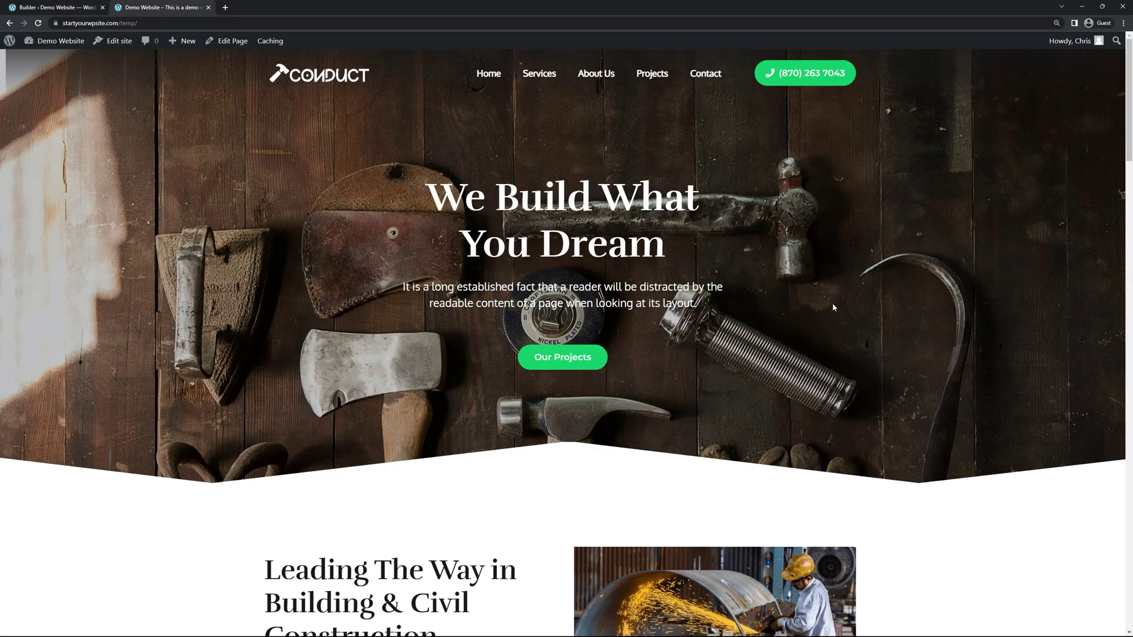
pyautogui.press('F5')
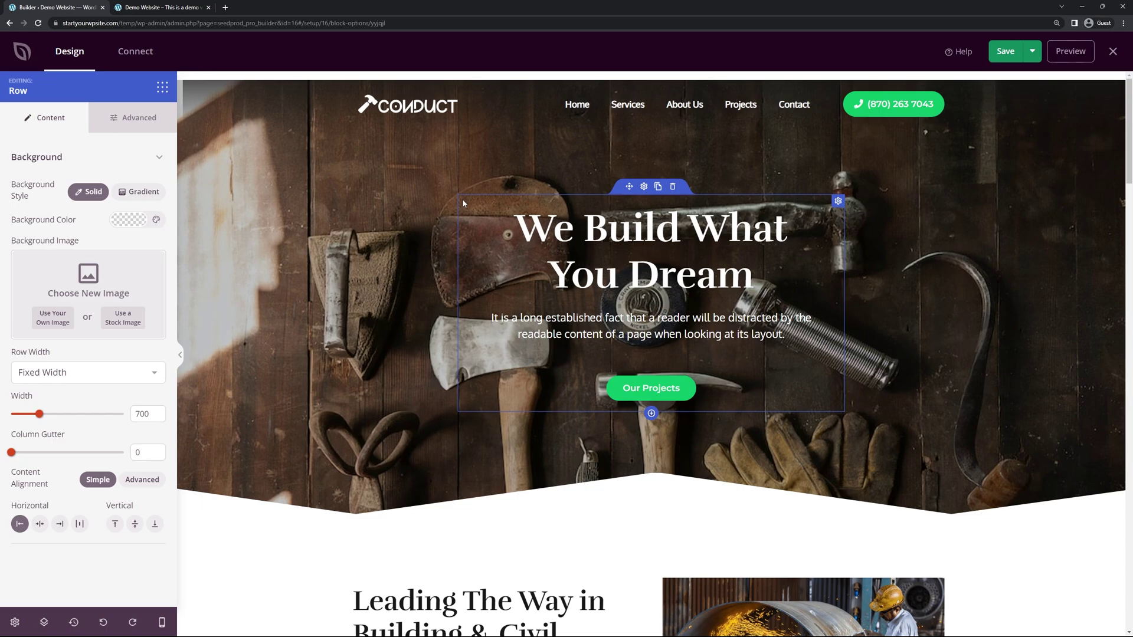
# Give the hero's text row a semi-transparent near-black background (#050505)
pyautogui.click(128, 219)
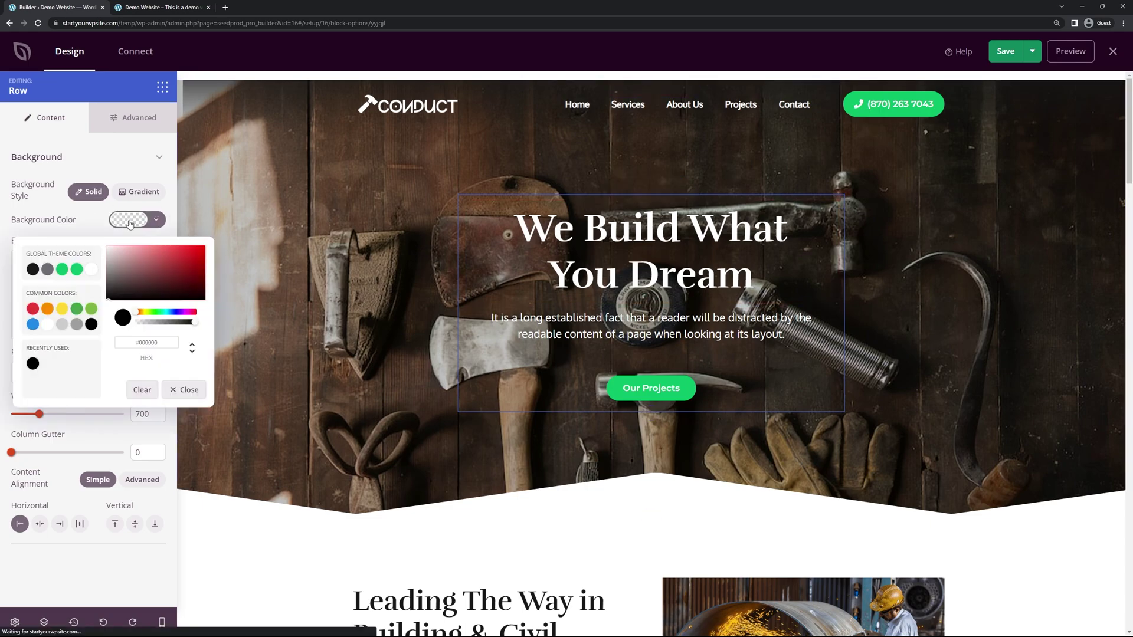
pyautogui.moveTo(125, 279); pyautogui.dragTo(109, 299)
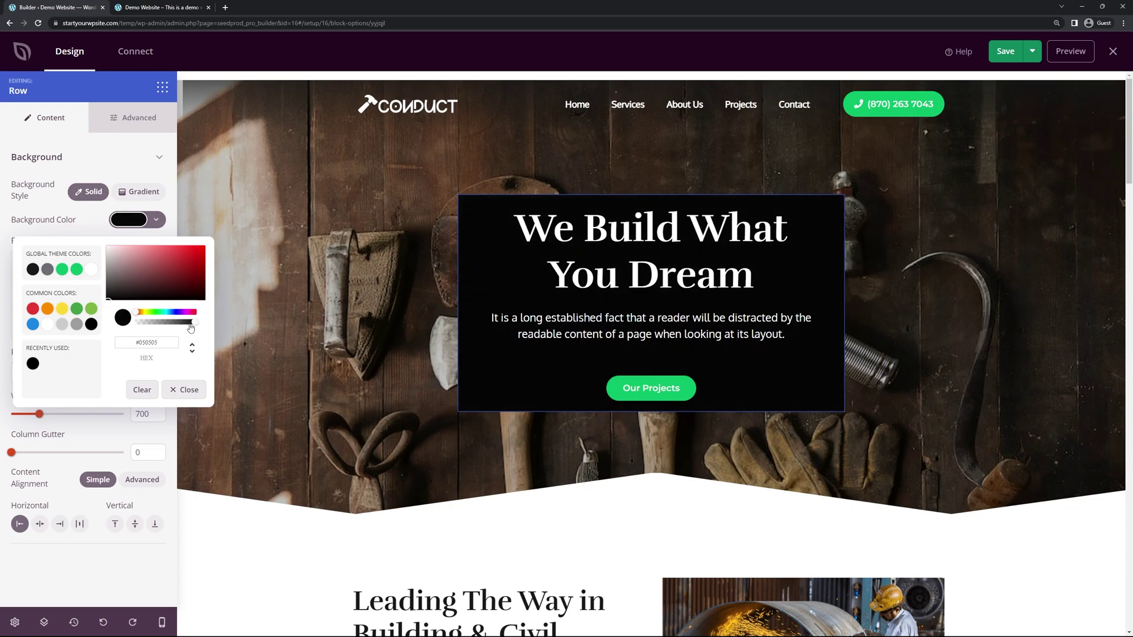
pyautogui.moveTo(196, 326); pyautogui.dragTo(160, 330)
pyautogui.click(70, 227)
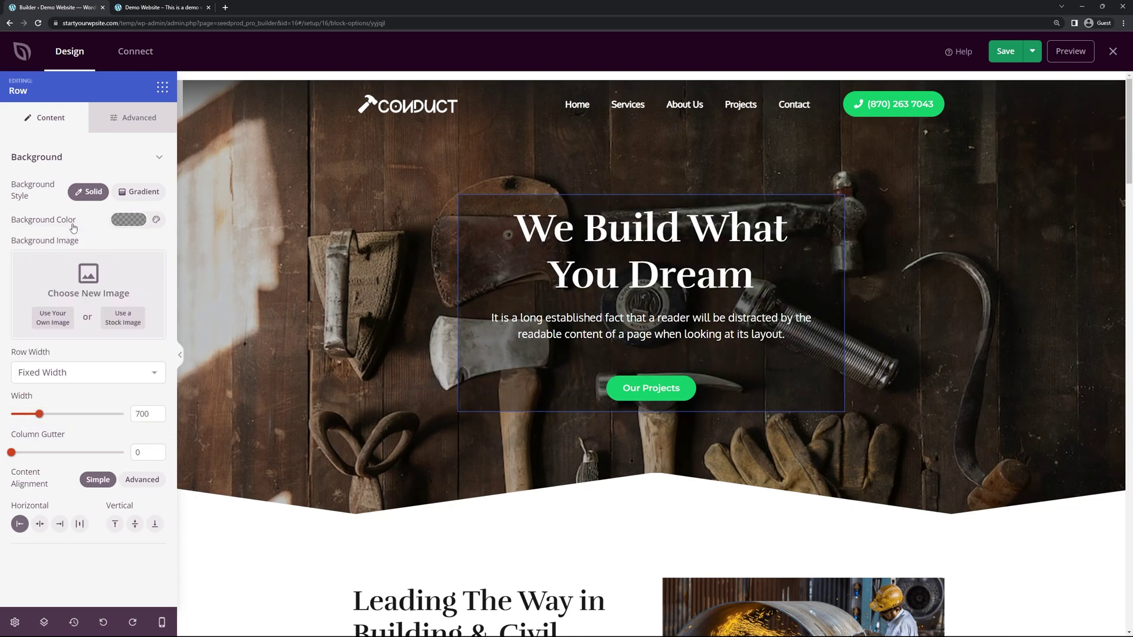
# Set the hero text row's border radius to 20 on all corners and save the homepage design
pyautogui.click(135, 121)
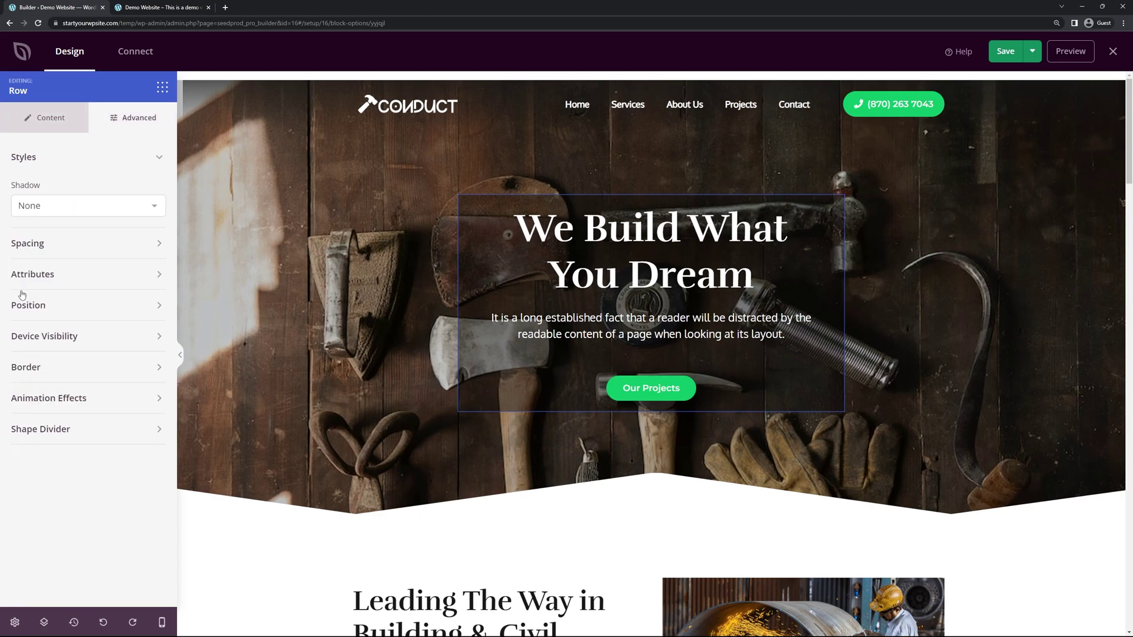
pyautogui.click(62, 366)
pyautogui.click(28, 416)
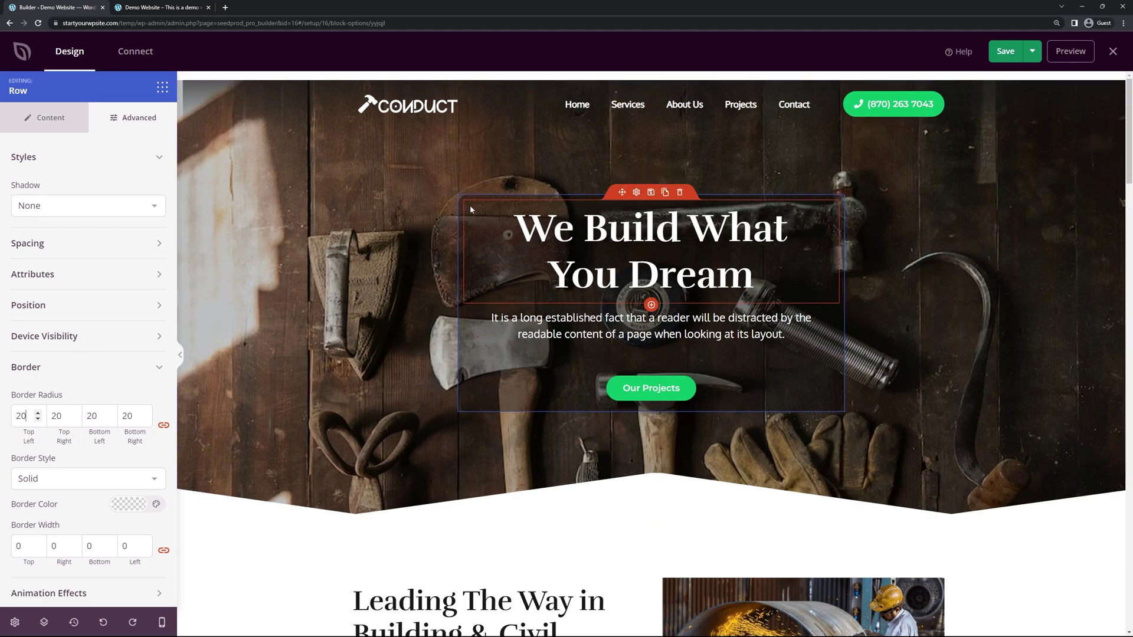
pyautogui.click(1003, 53)
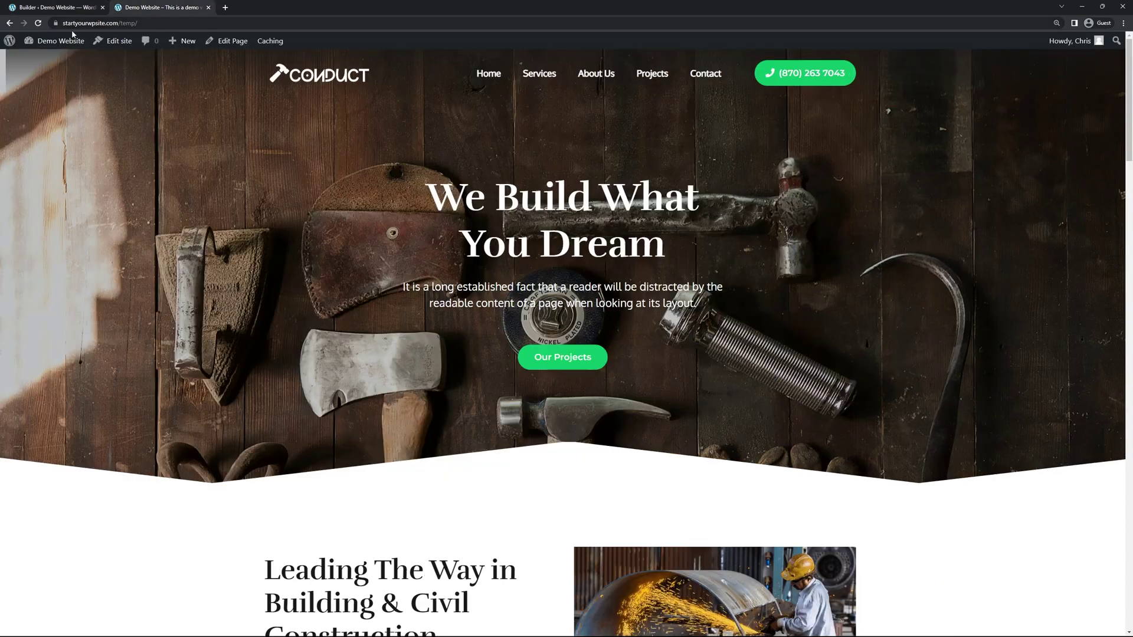
# Try a larger font size on the hero headline, clear it again, and review the headline and paragraph settings
pyautogui.click(159, 7)
pyautogui.click(53, 7)
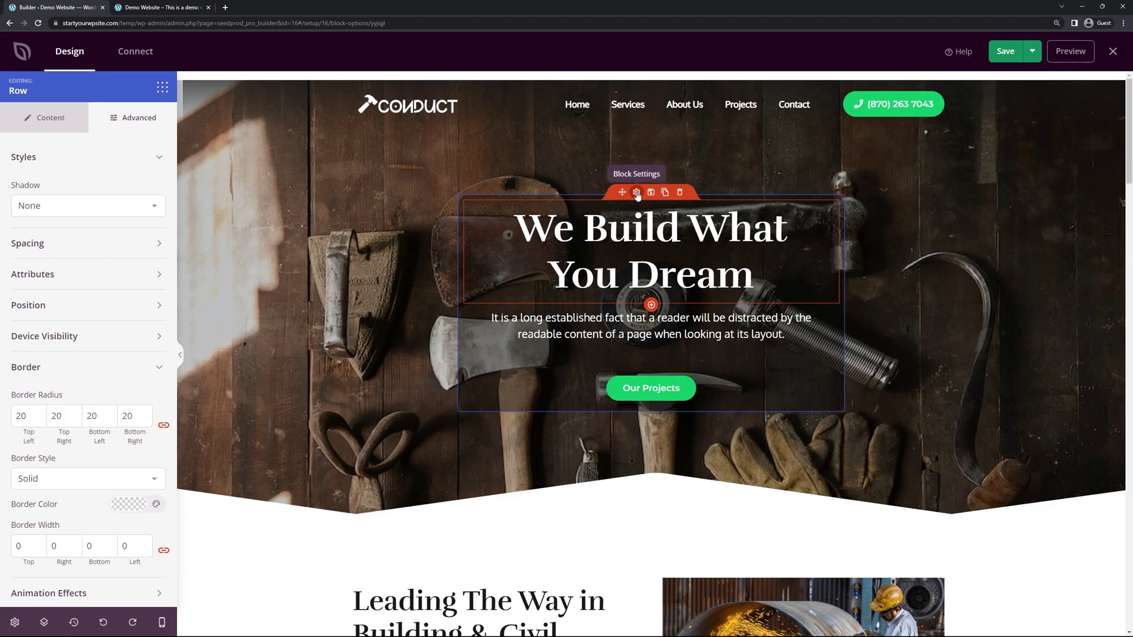
pyautogui.click(637, 193)
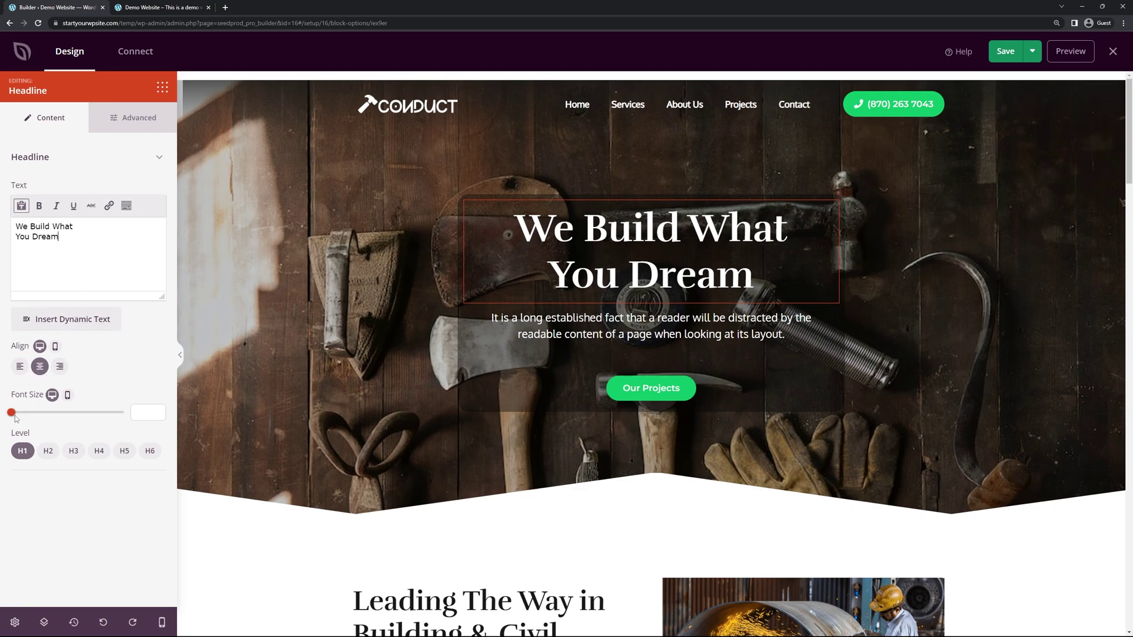
pyautogui.moveTo(11, 412); pyautogui.dragTo(109, 413)
pyautogui.click(148, 413)
pyautogui.press('BackSpace')
pyautogui.click(136, 125)
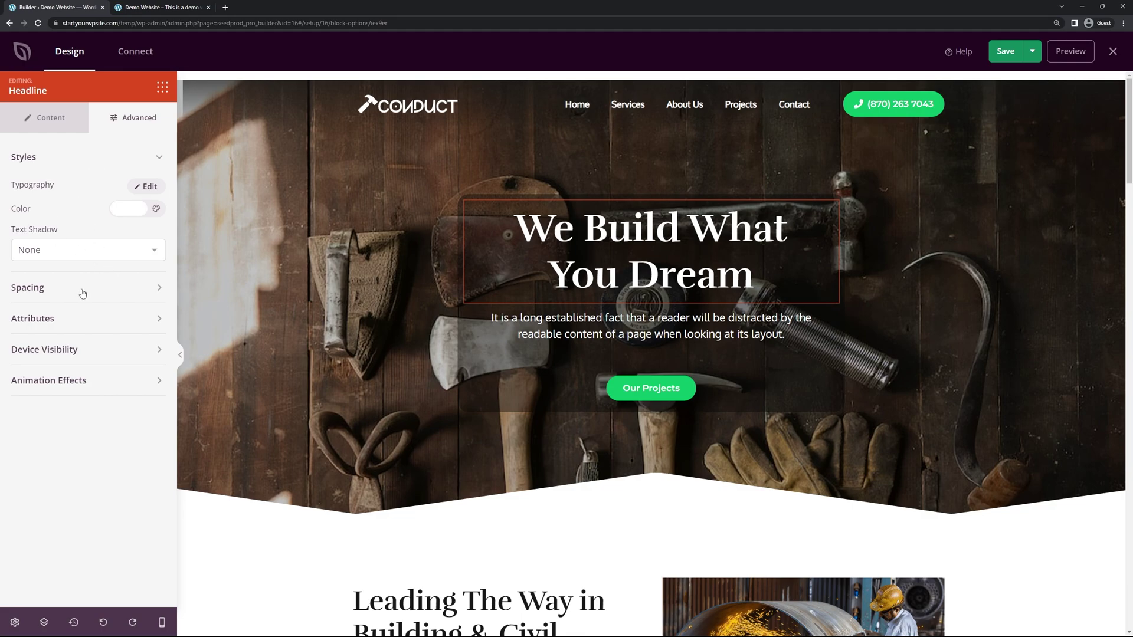
pyautogui.click(637, 306)
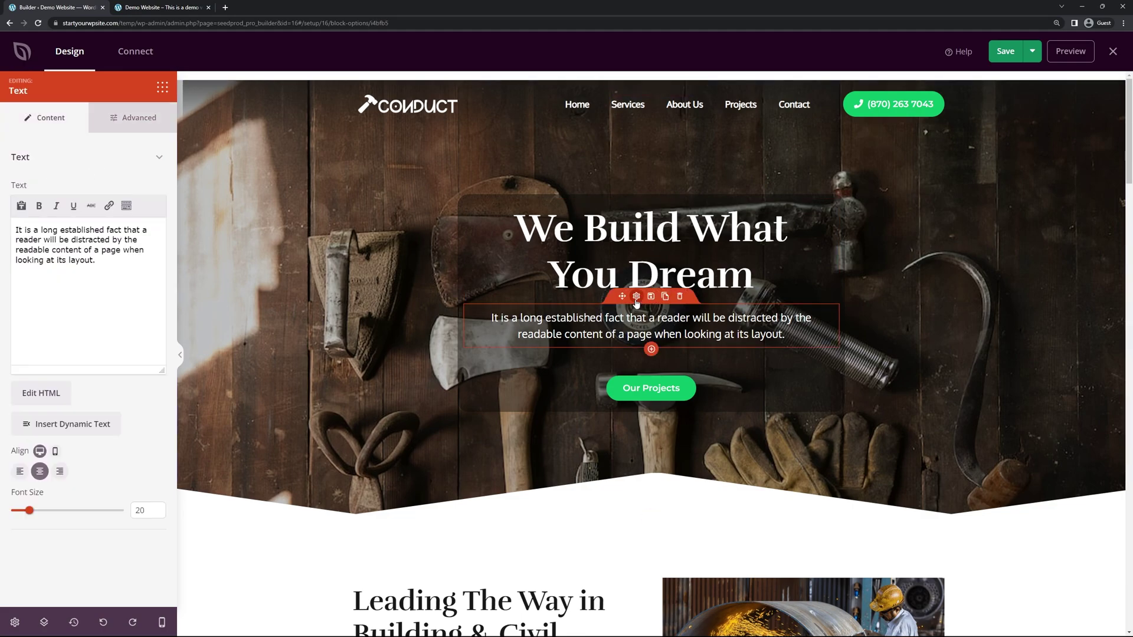
pyautogui.hotkey('ctrl', 'a')
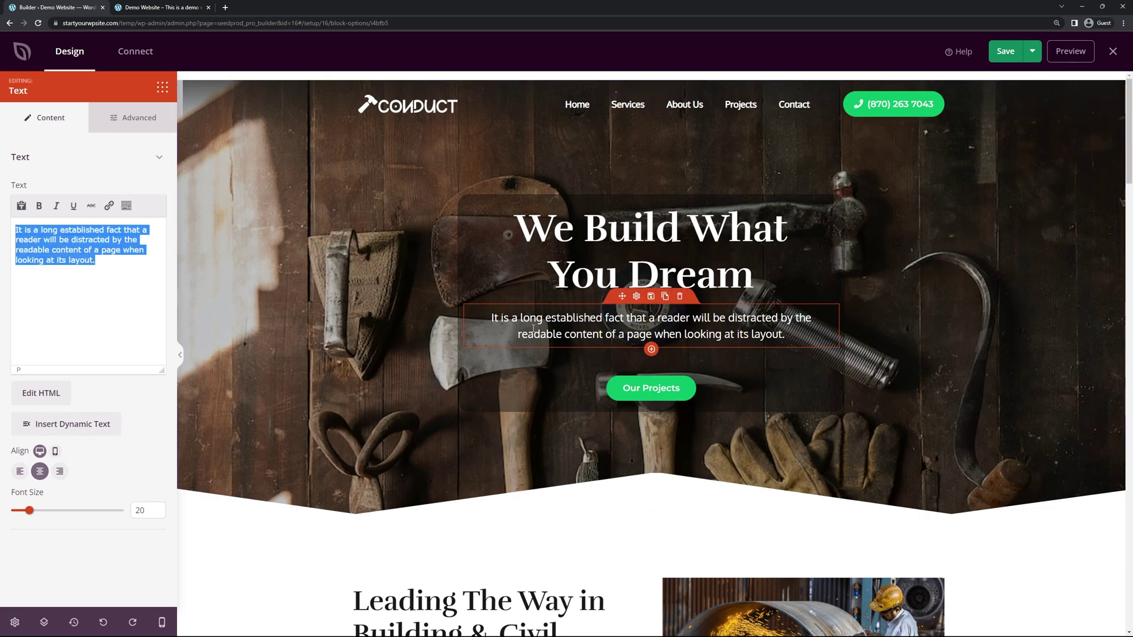
# Link the hero's Our Projects button to /temp/projects and set its size to X Large
pyautogui.click(637, 364)
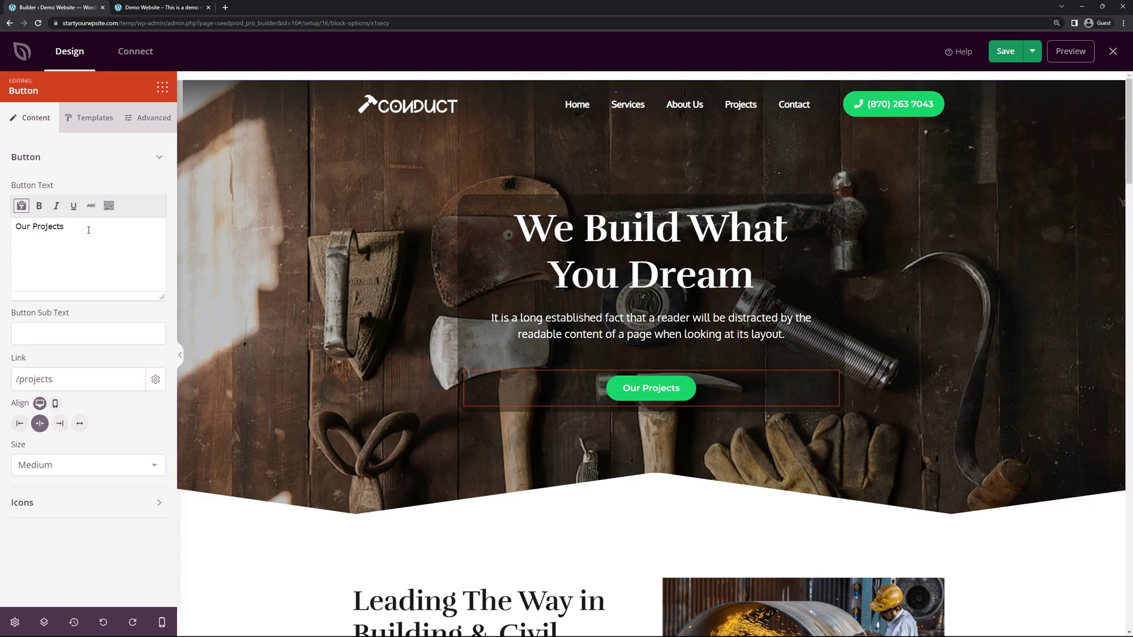
pyautogui.click(65, 237)
pyautogui.hotkey('ctrl', 'a')
pyautogui.click(65, 380)
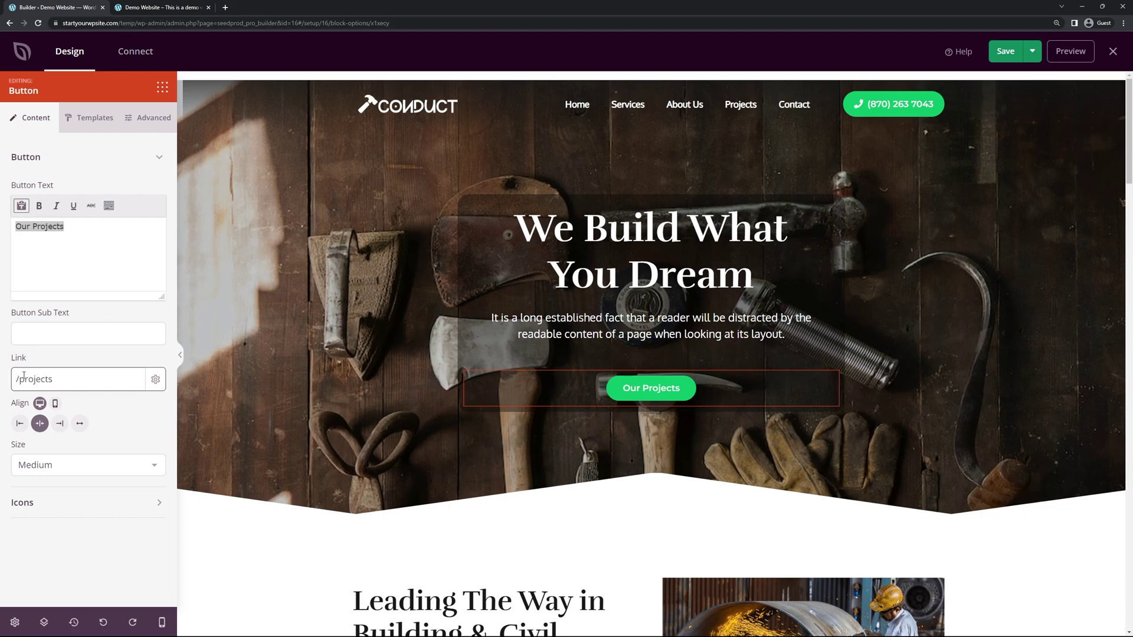
pyautogui.write('/temp')
pyautogui.click(97, 467)
pyautogui.click(77, 516)
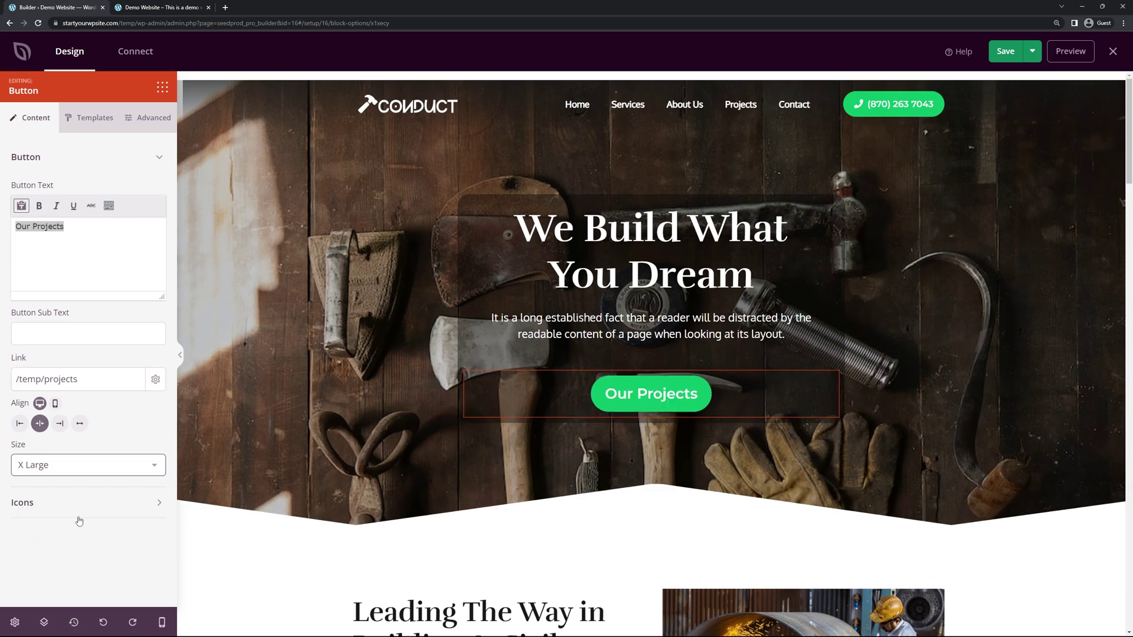
# Look through the icon options, style templates and advanced settings of the hero button
pyautogui.click(83, 502)
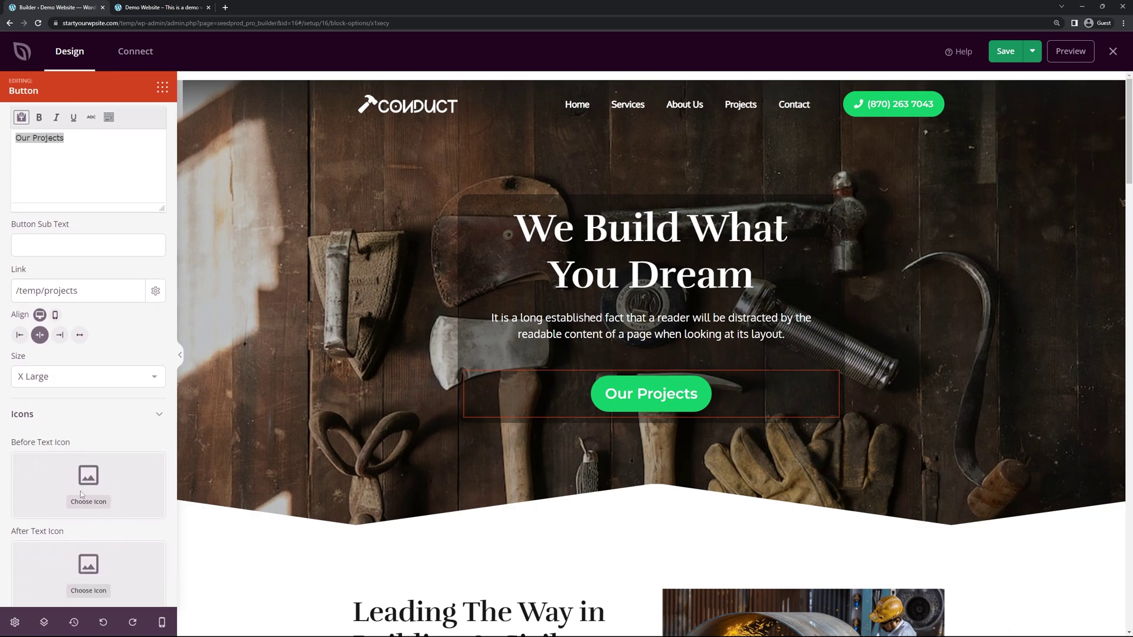
pyautogui.scroll(3, 100, 236)
pyautogui.click(94, 118)
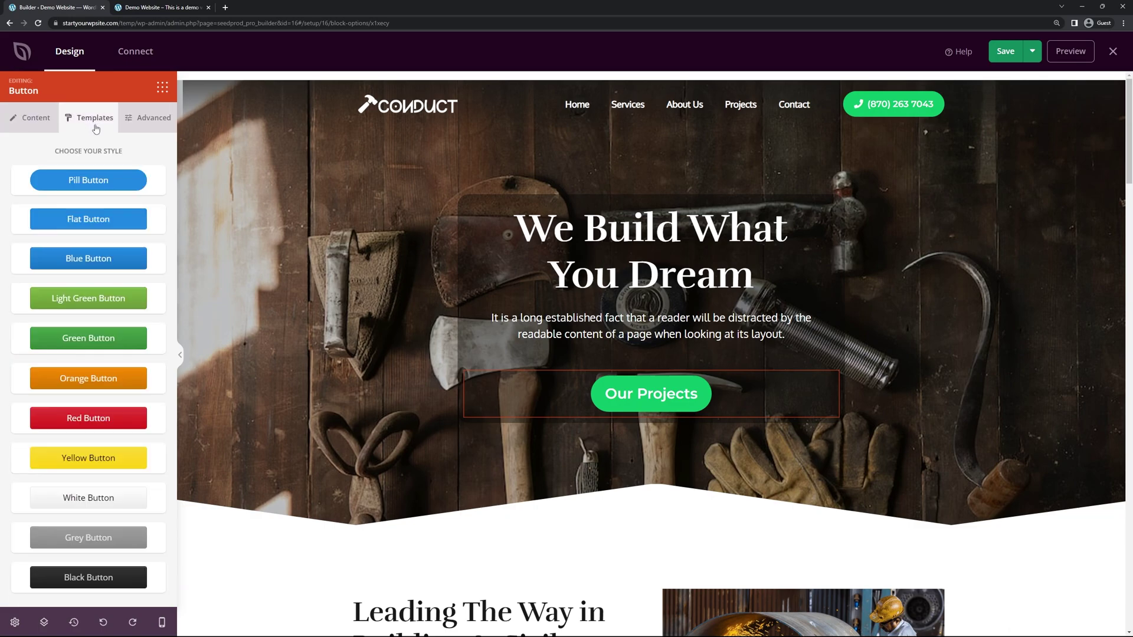
pyautogui.click(155, 121)
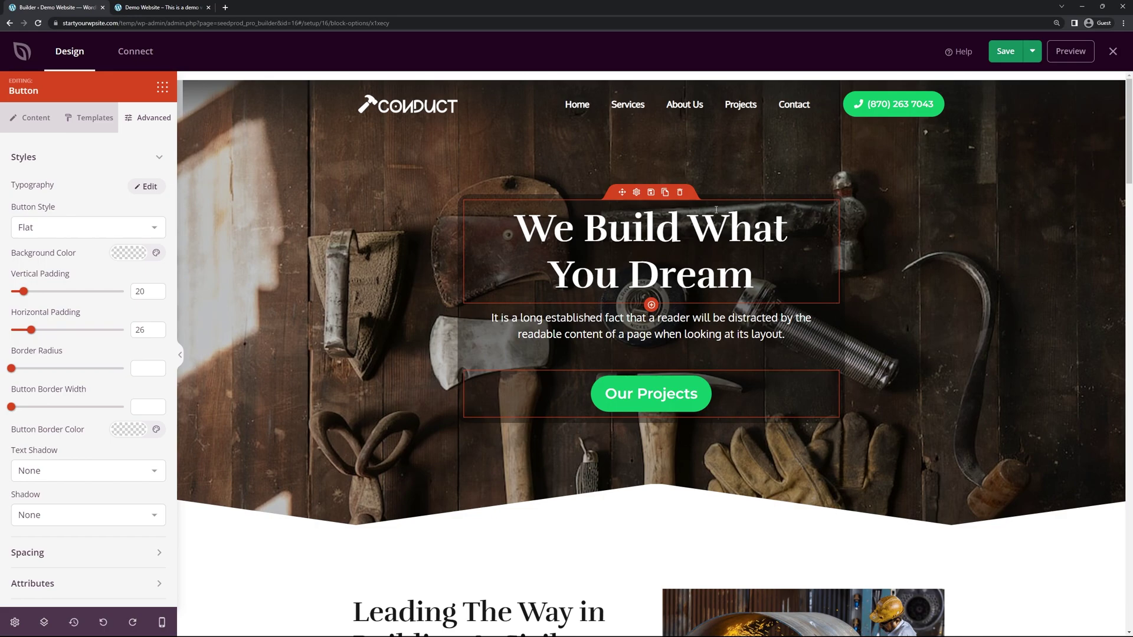
# Link the About Us button in the "Leading The Way" section to /temp/about
pyautogui.scroll(-6, 1004, 200)
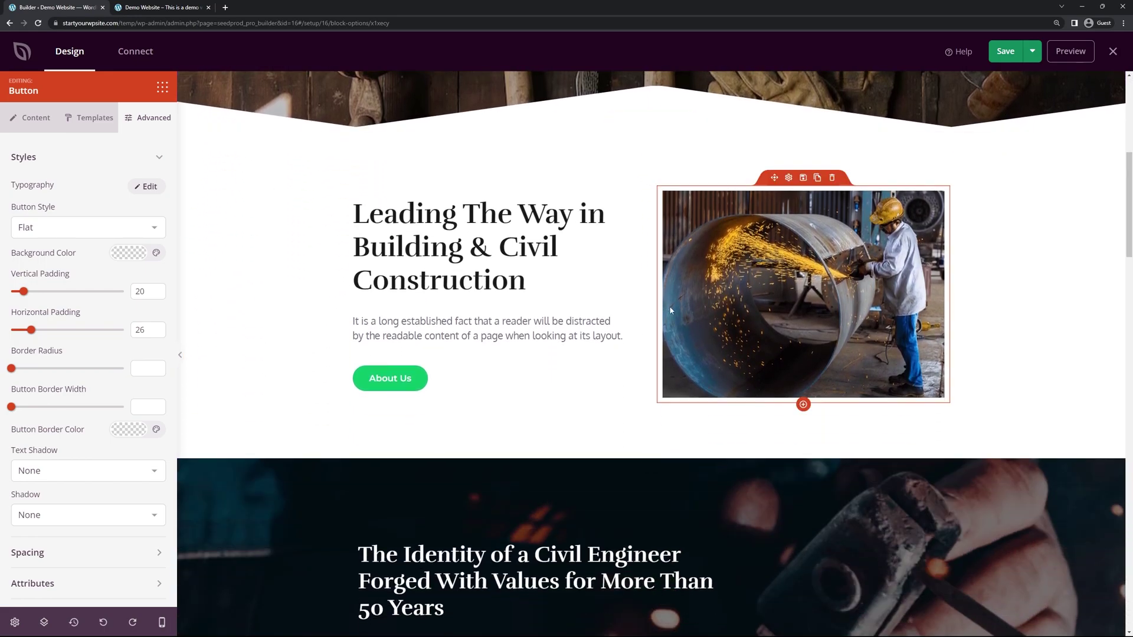
pyautogui.click(467, 202)
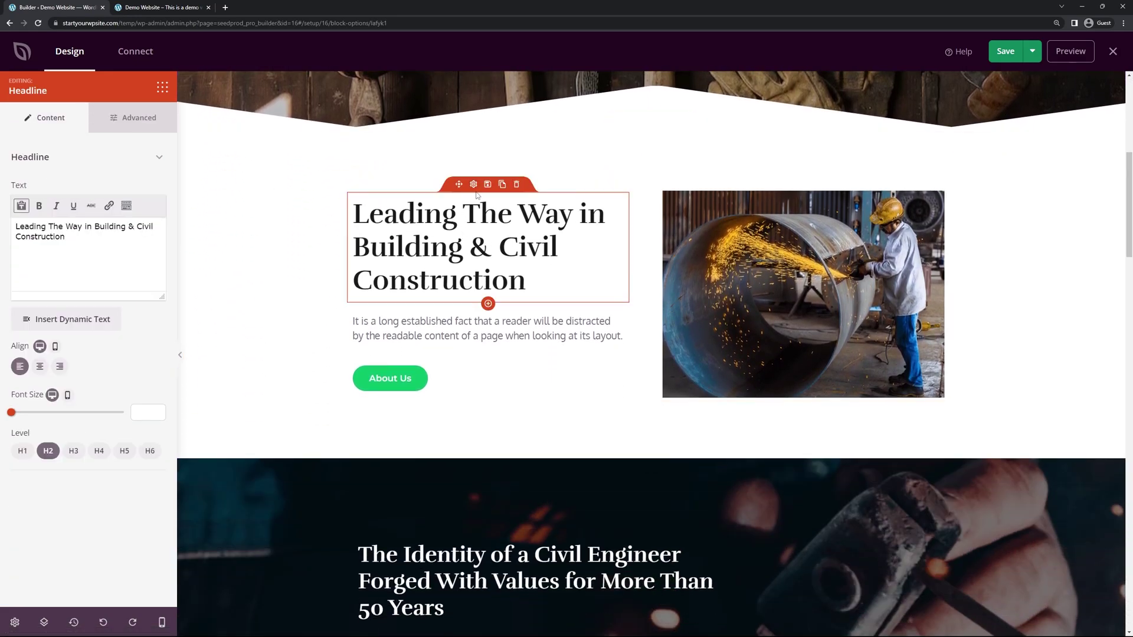
pyautogui.click(390, 378)
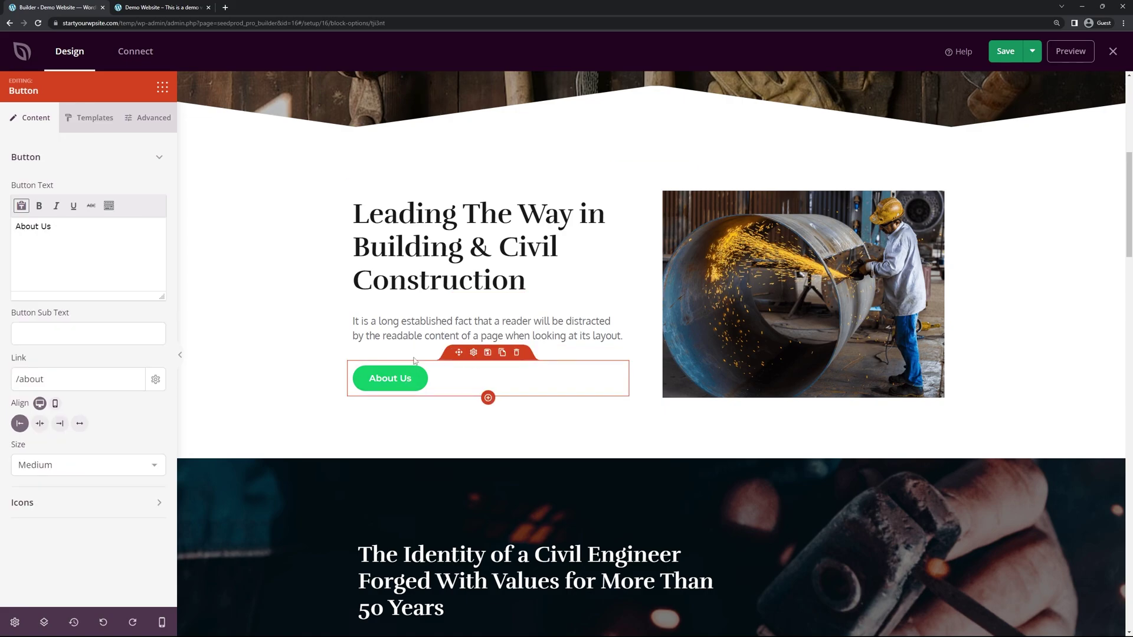
pyautogui.click(18, 379)
pyautogui.write('temp/')
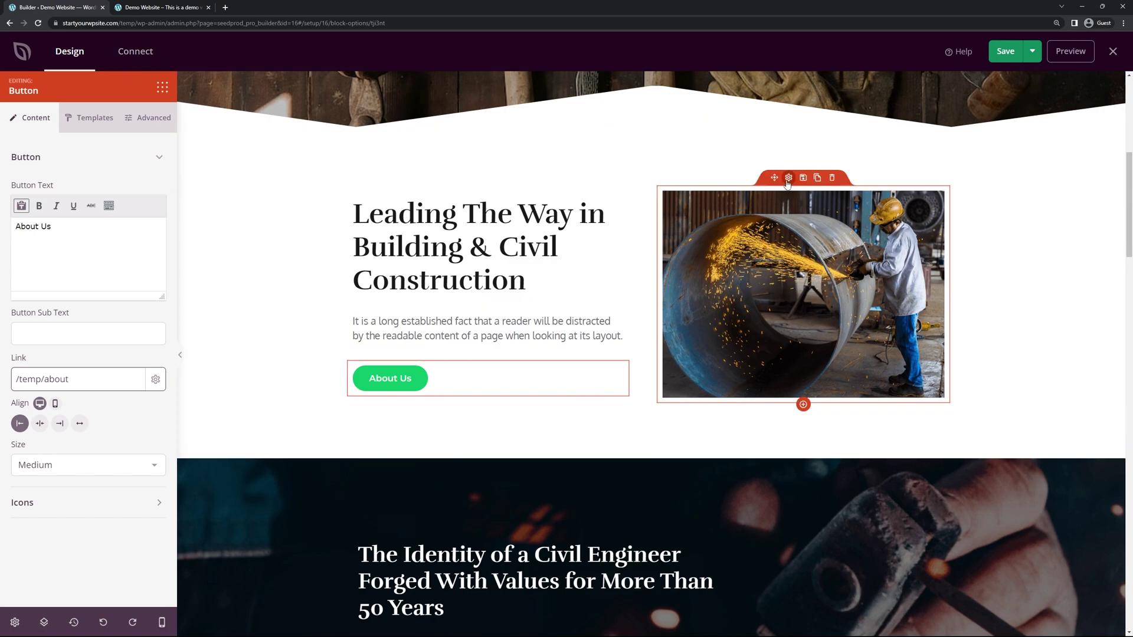
# Replace the image beside the "Leading The Way" text with a photo of a helmeted worker at a timber workbench
pyautogui.click(786, 202)
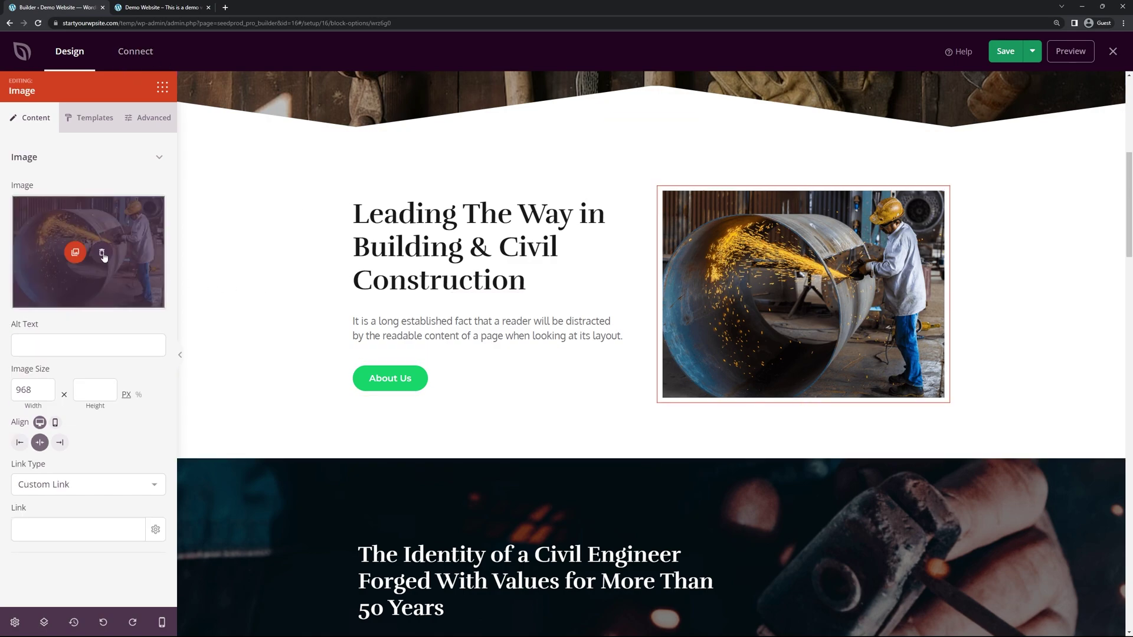
pyautogui.click(102, 254)
pyautogui.click(128, 269)
pyautogui.click(497, 343)
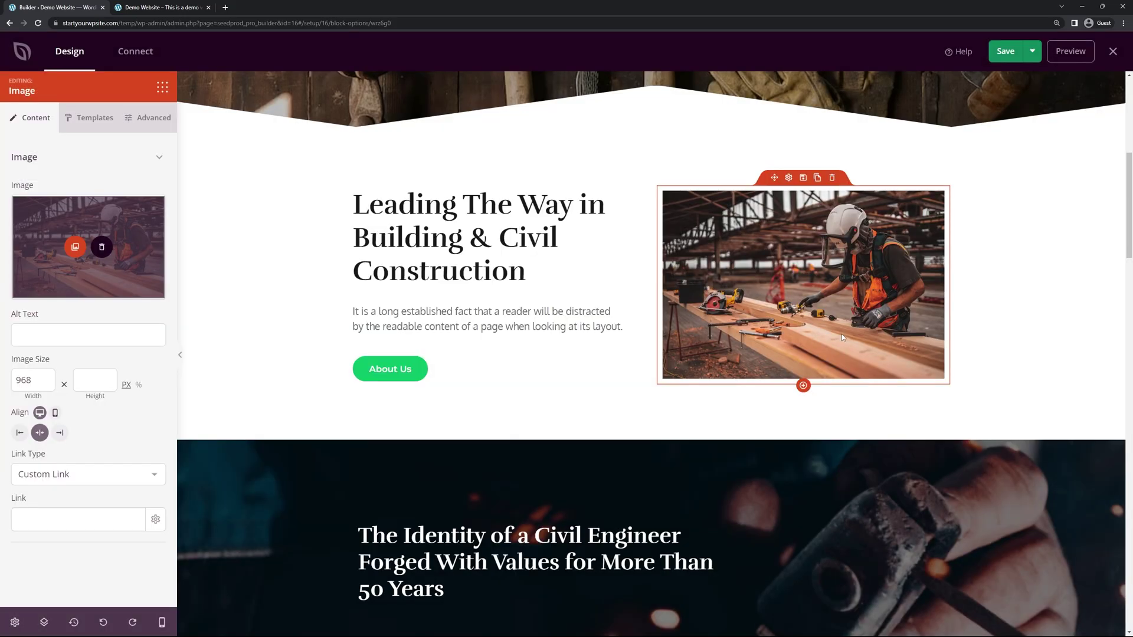
# Try a stock photo of flying orange sparks as the "Identity of a Civil Engineer" section's background, searching for "welding"
pyautogui.scroll(-3, 841, 334)
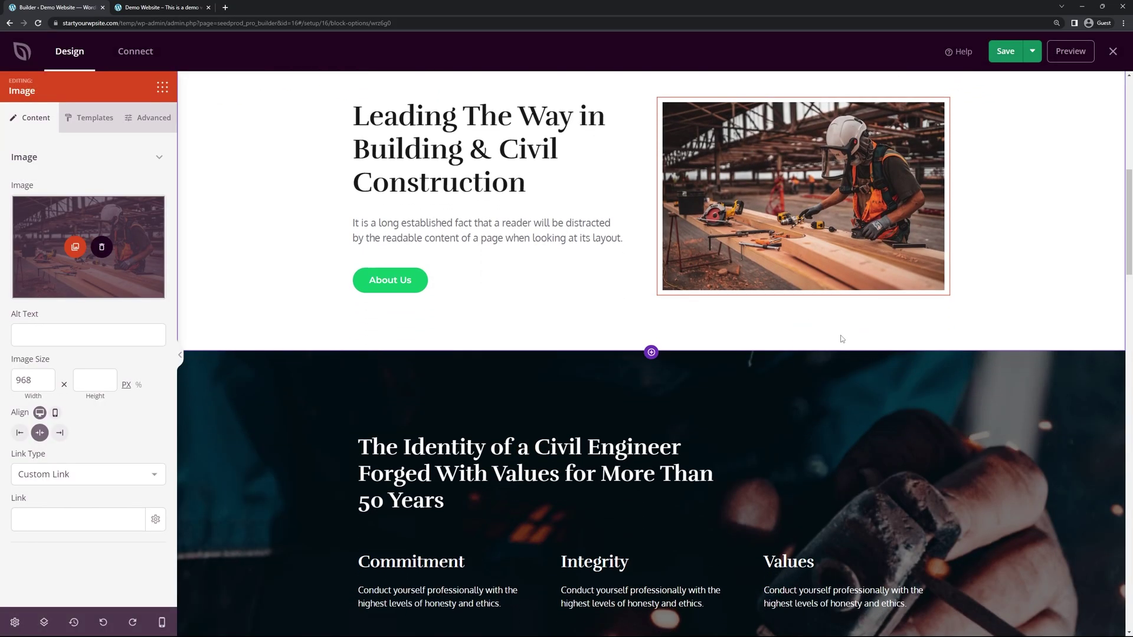
pyautogui.scroll(-5, 842, 336)
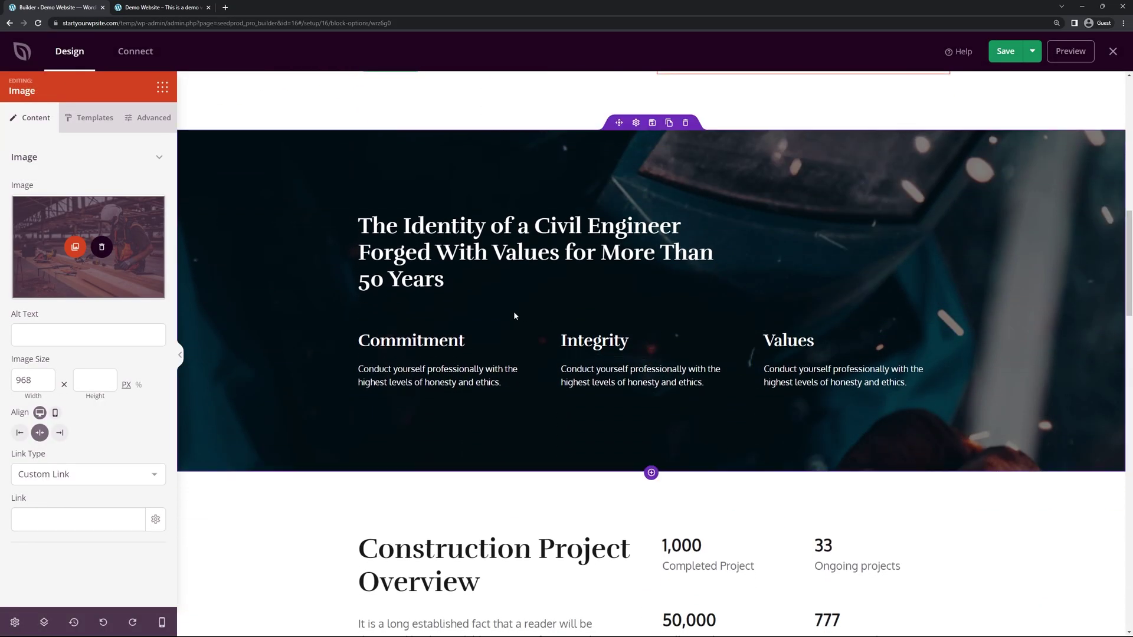
pyautogui.scroll(3, 406, 311)
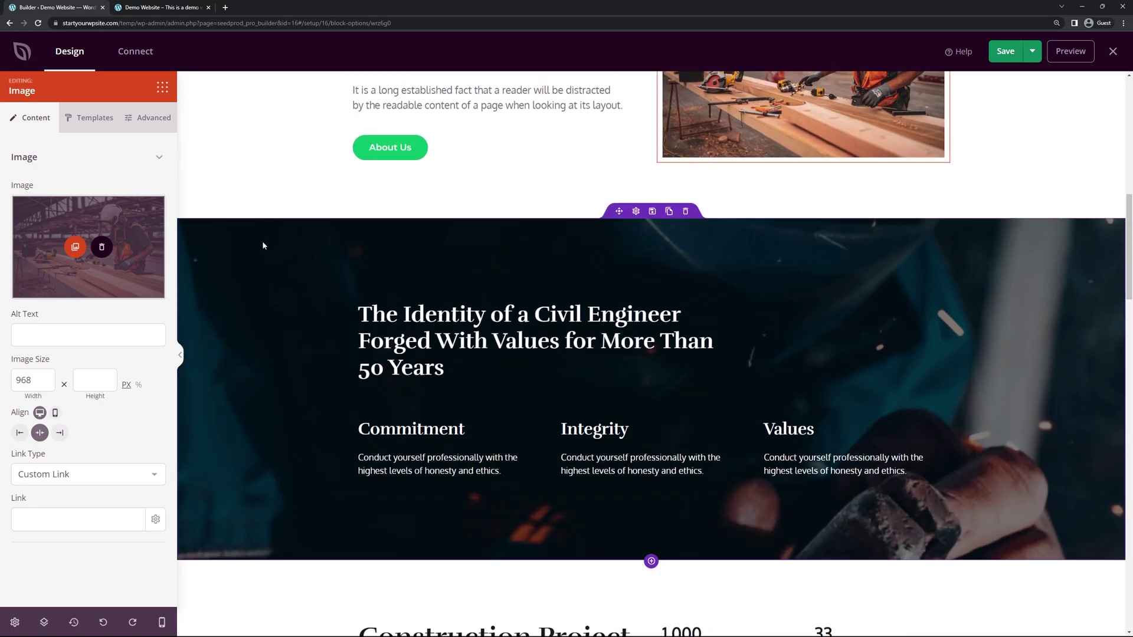
pyautogui.click(264, 245)
pyautogui.click(102, 285)
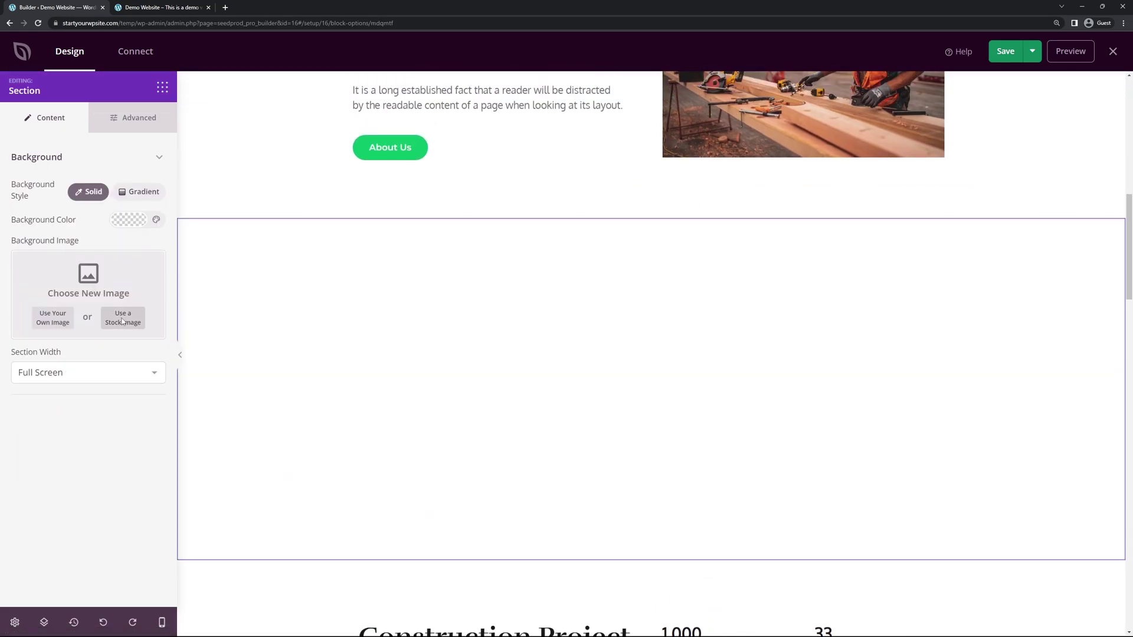
pyautogui.click(122, 319)
pyautogui.write('welding')
pyautogui.press('Return')
pyautogui.scroll(-2, 486, 309)
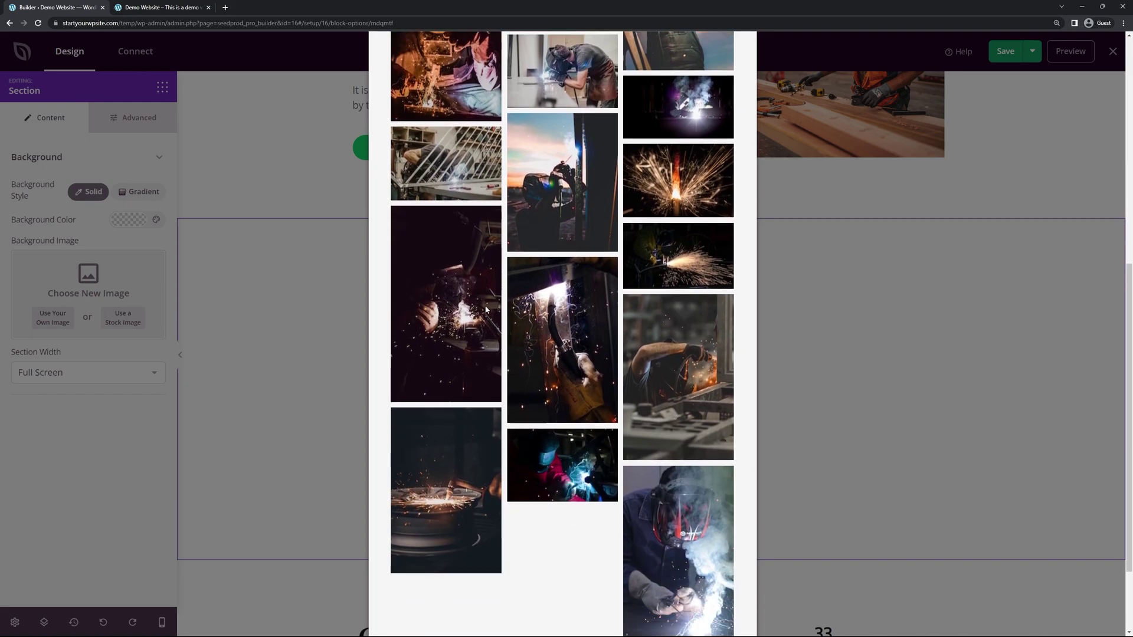
pyautogui.scroll(1, 538, 340)
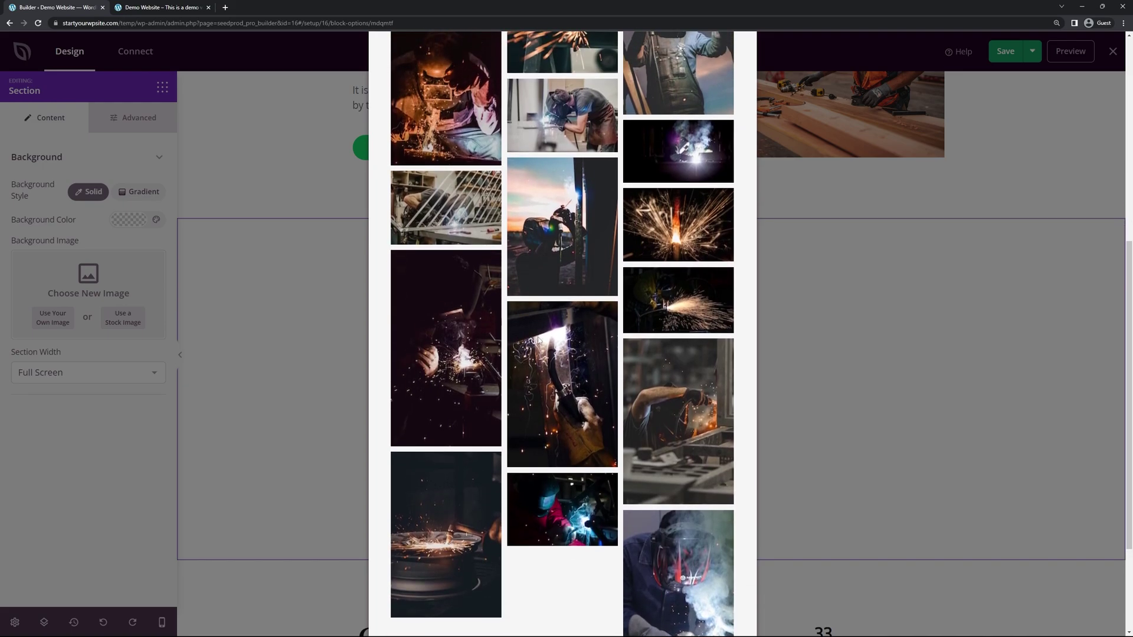
pyautogui.click(689, 233)
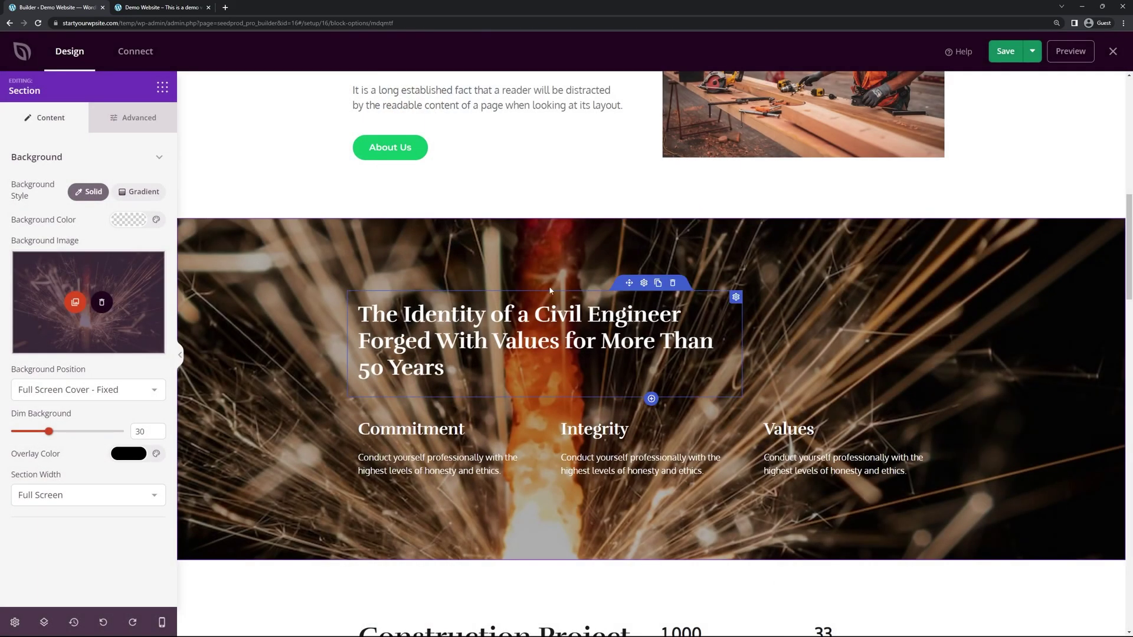
# Examine how the sparks background behaves behind the section's text while the page scrolls
pyautogui.scroll(-2, 1002, 368)
pyautogui.scroll(3, 531, 389)
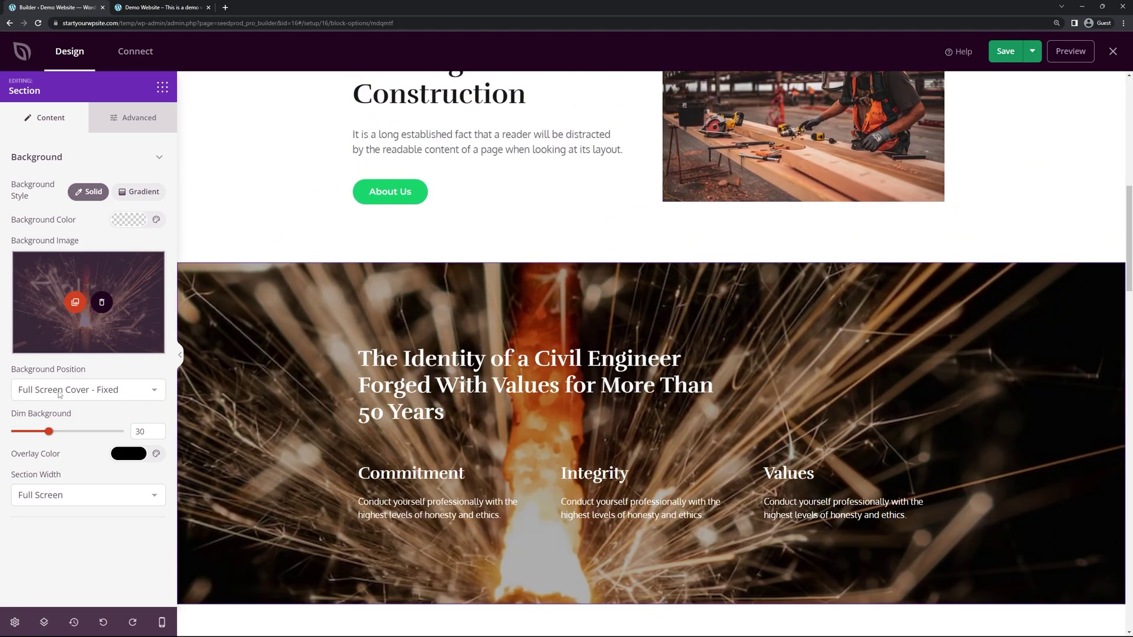
pyautogui.scroll(-4, 308, 354)
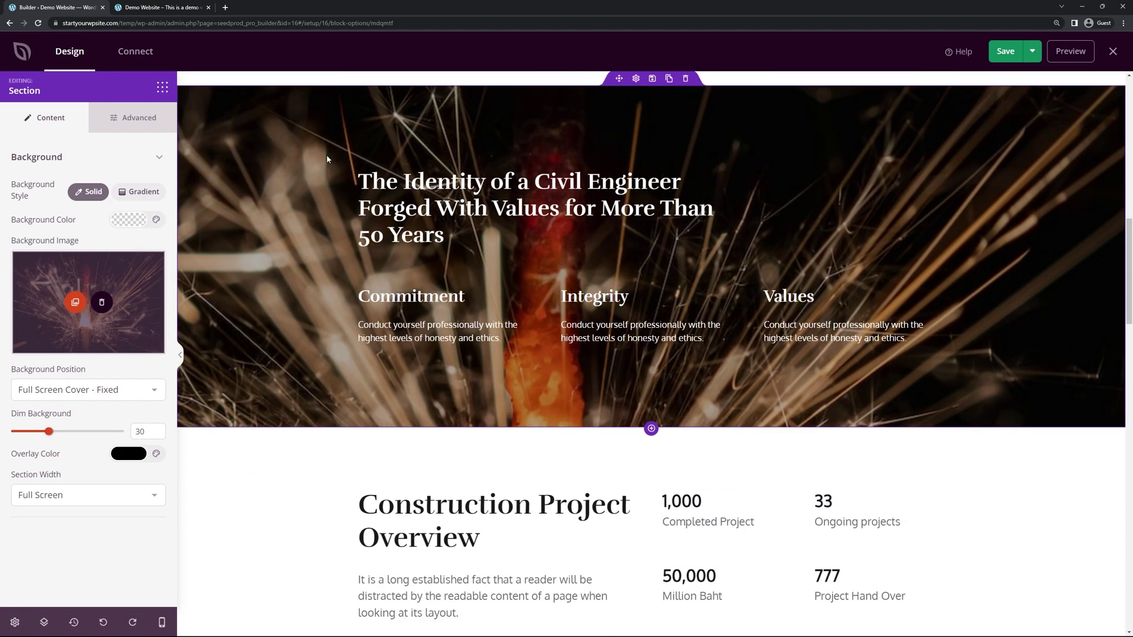
pyautogui.scroll(8, 307, 315)
pyautogui.scroll(-12, 309, 315)
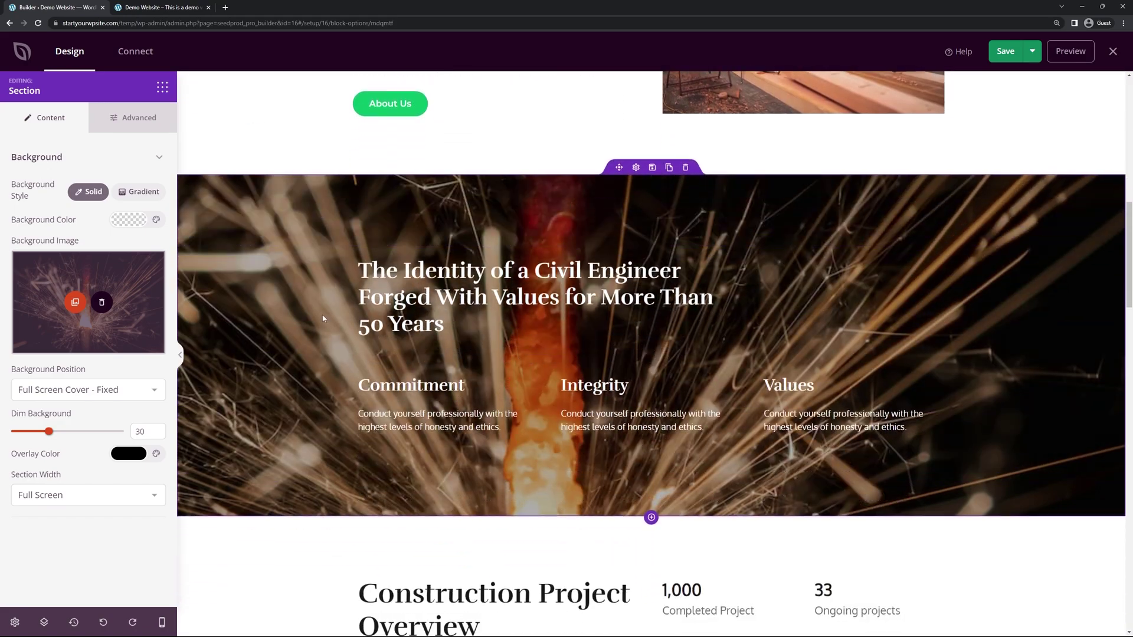
pyautogui.scroll(3, 314, 313)
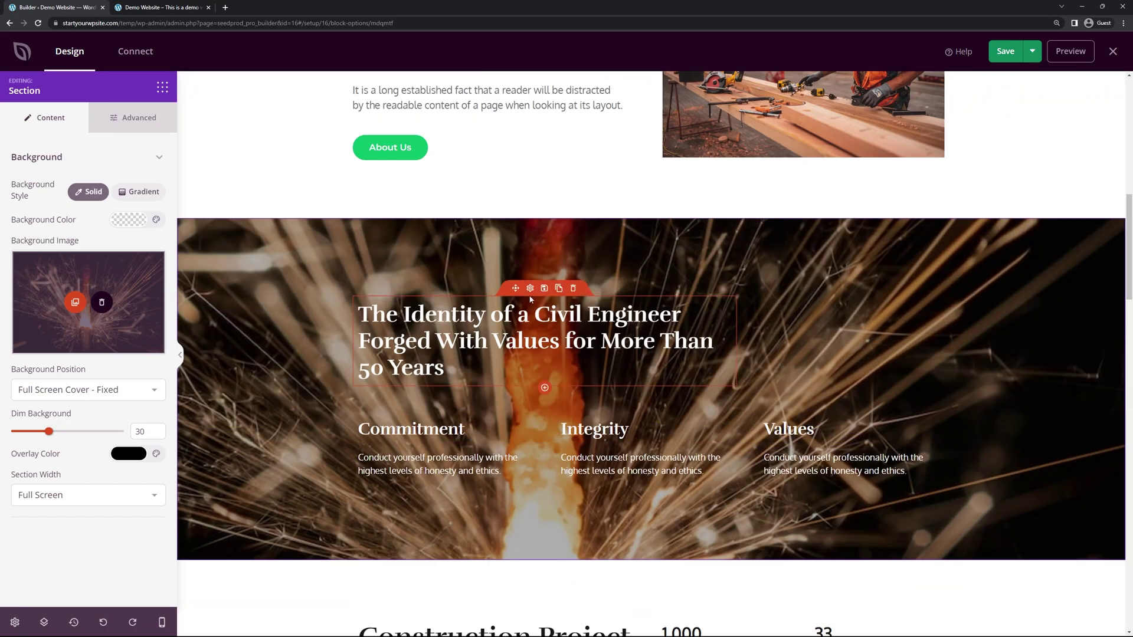
# Color the Commitment, Integrity and Values headings with the global theme green
pyautogui.click(529, 300)
pyautogui.click(448, 430)
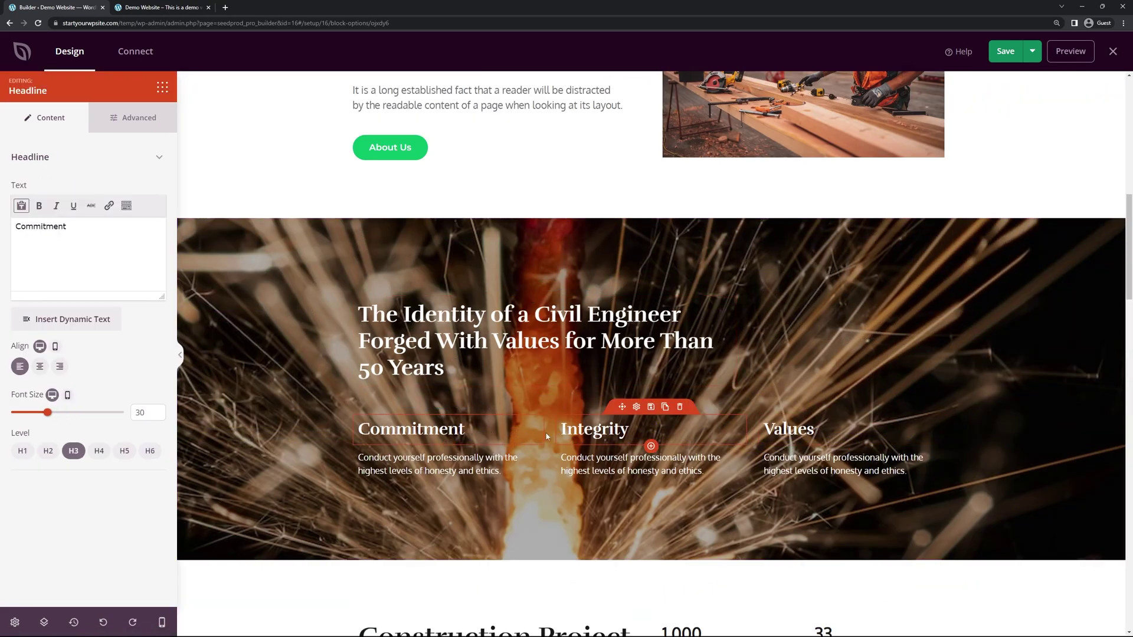
pyautogui.click(137, 124)
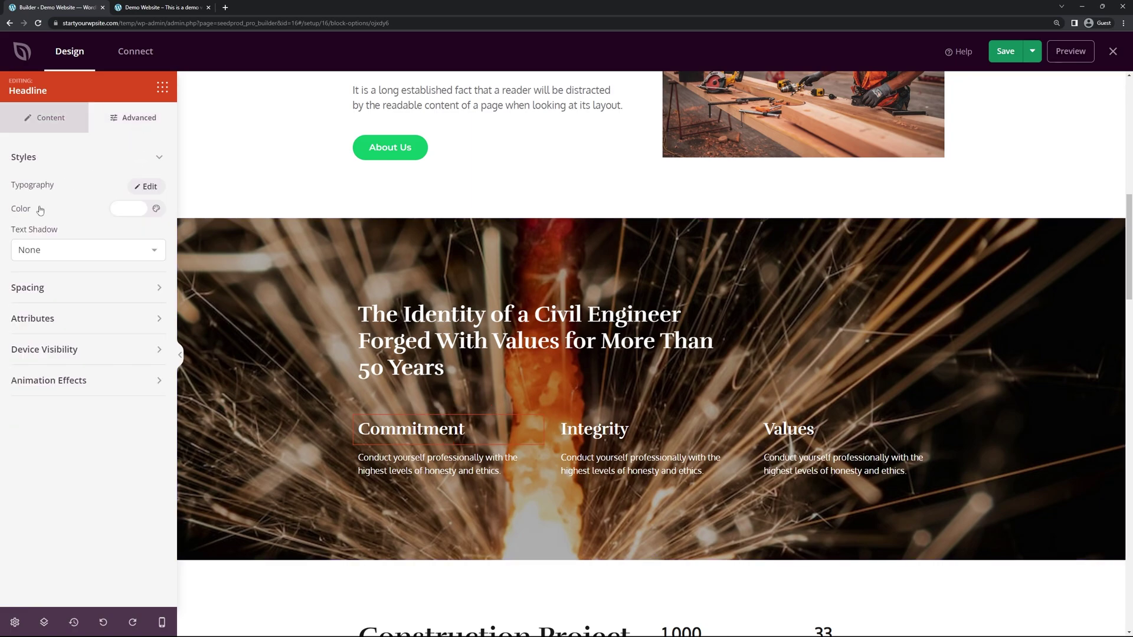
pyautogui.click(139, 211)
pyautogui.click(76, 261)
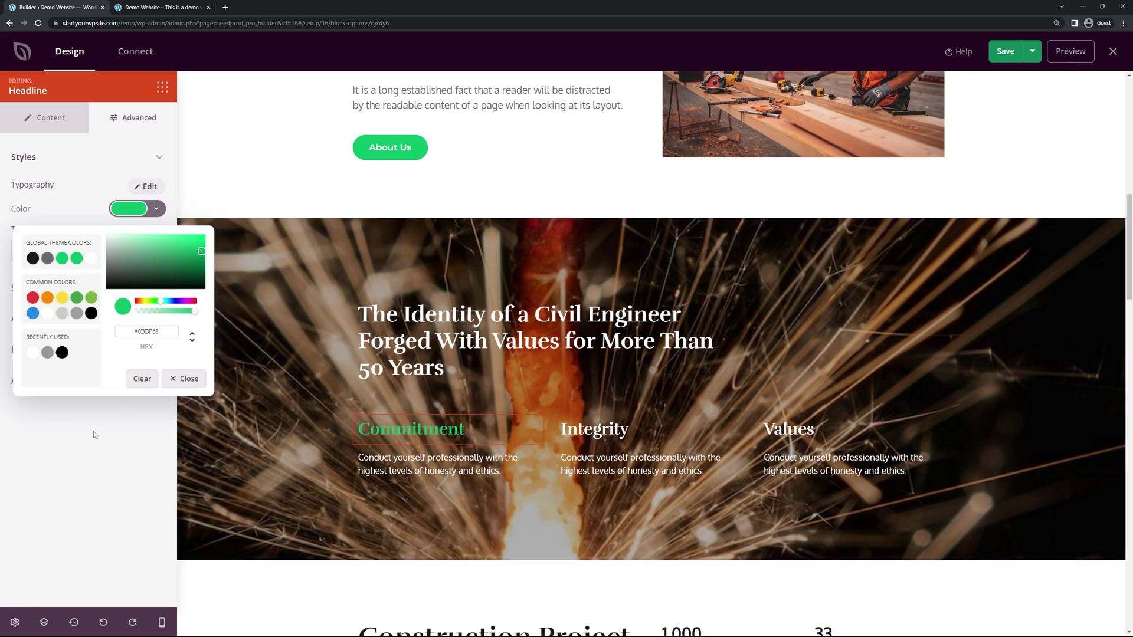
pyautogui.click(643, 440)
pyautogui.click(117, 210)
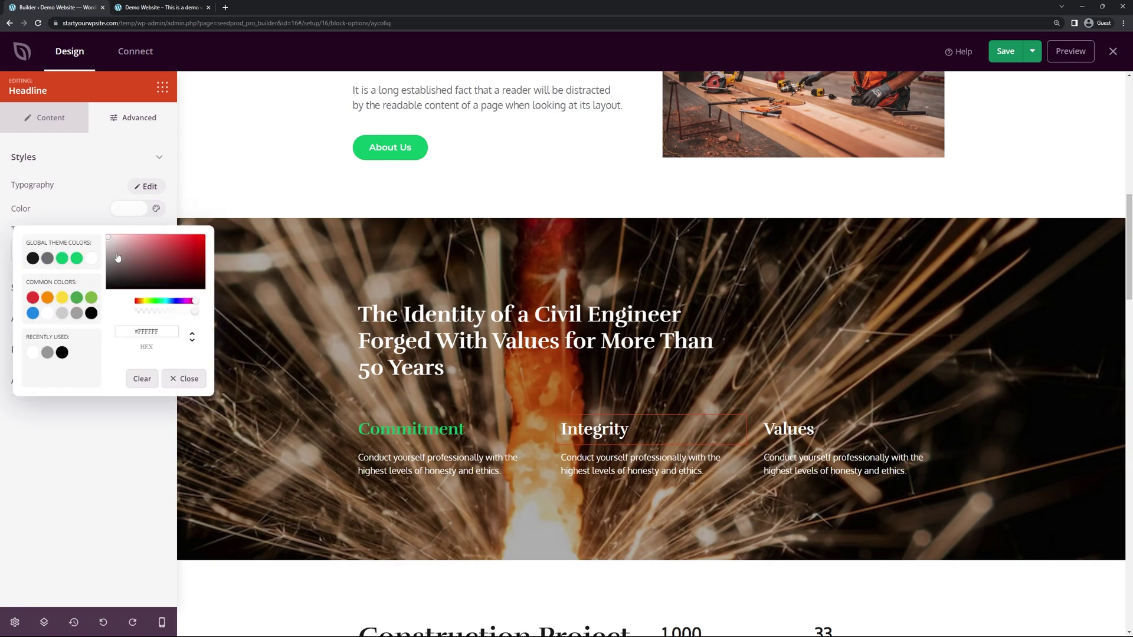
pyautogui.click(79, 260)
pyautogui.click(820, 429)
pyautogui.scroll(2, 687, 411)
pyautogui.scroll(-2, 688, 411)
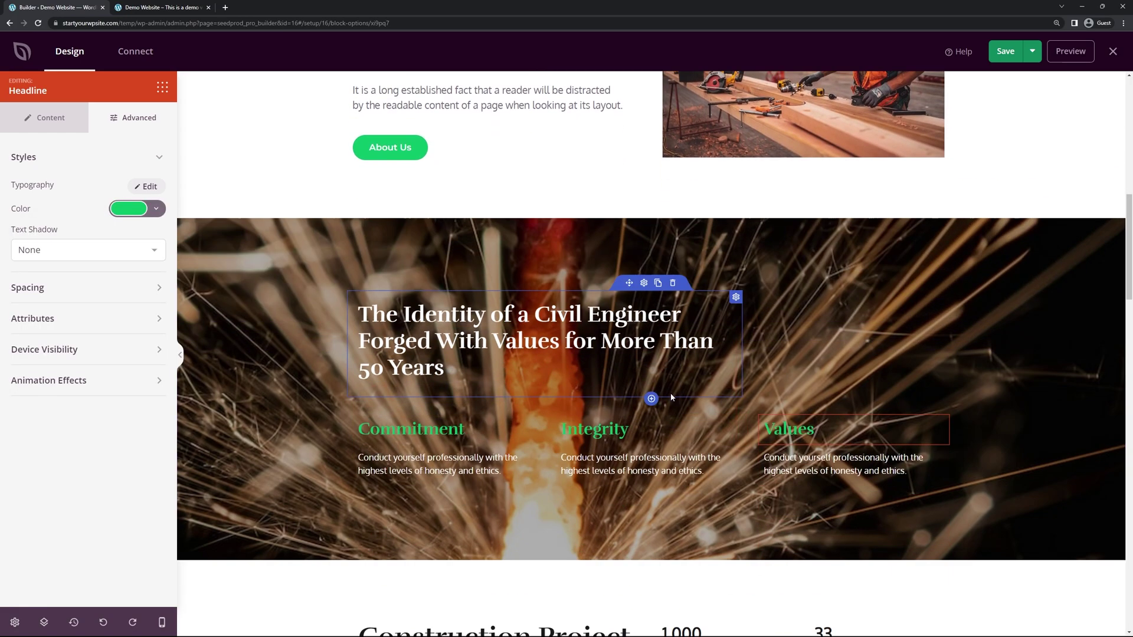
# Replace the "Identity of a Civil Engineer" background with a dark stock photo of a metalworker throwing sparks, positioned Full Screen Cover - Fixed
pyautogui.click(259, 331)
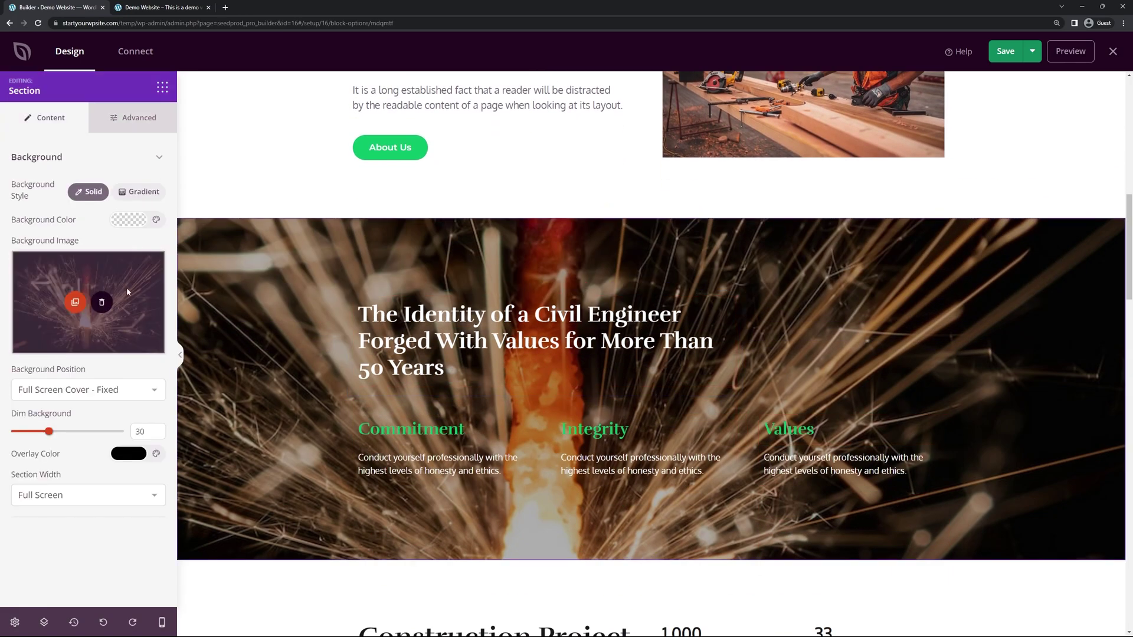
pyautogui.click(103, 301)
pyautogui.click(127, 320)
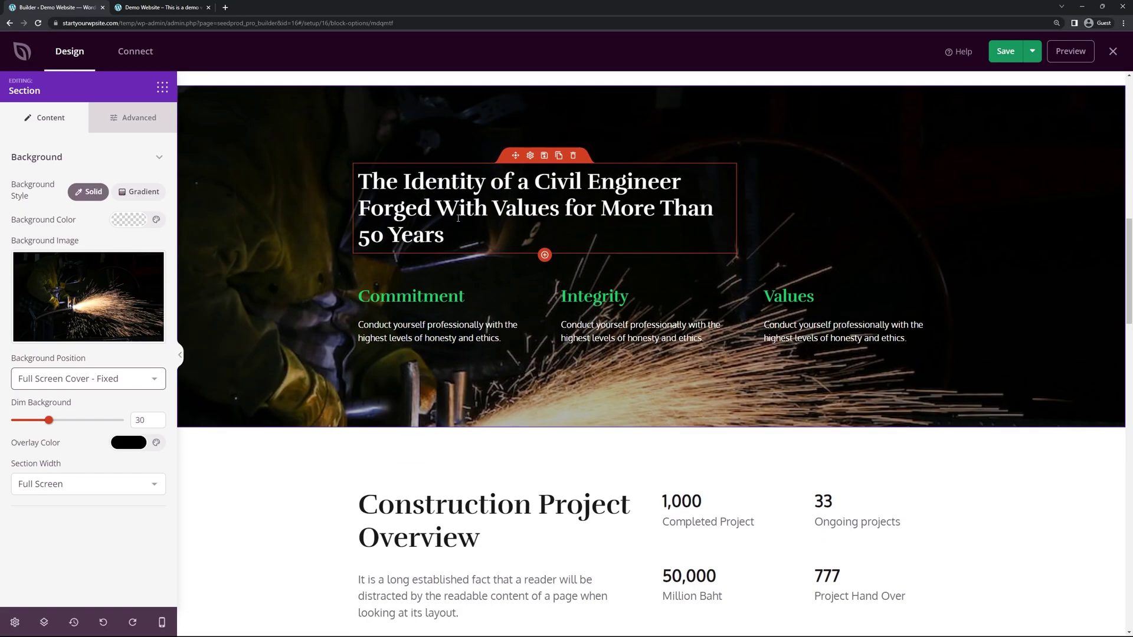
# Save the page and check the background and Construction Project Overview counters on the reloaded live site
pyautogui.scroll(-3, 455, 260)
pyautogui.scroll(-2, 455, 254)
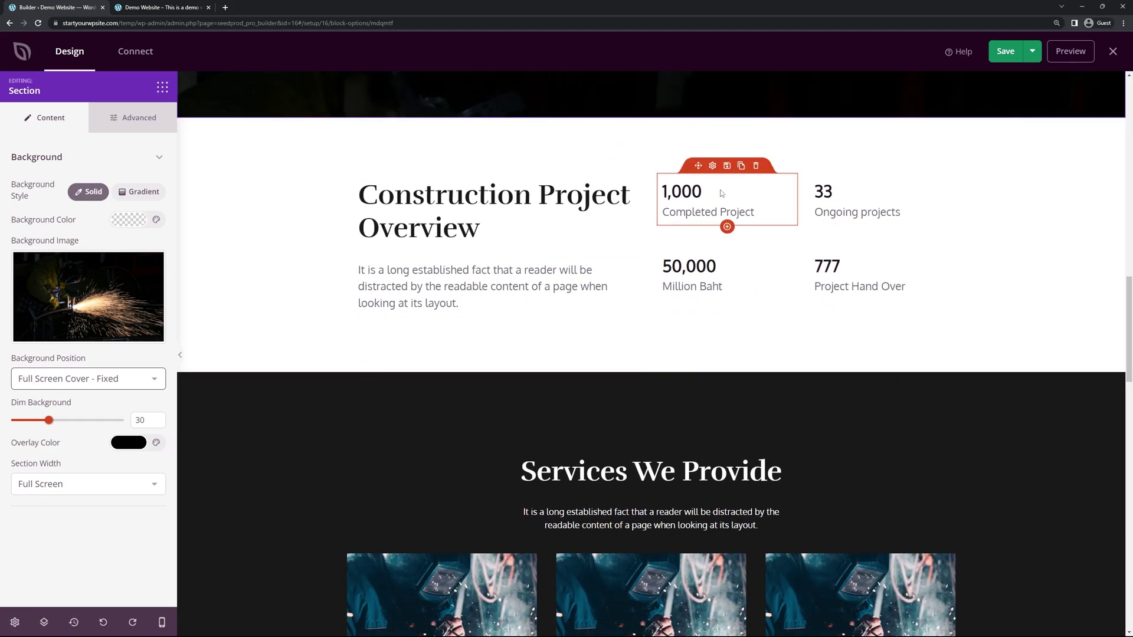
pyautogui.click(1005, 52)
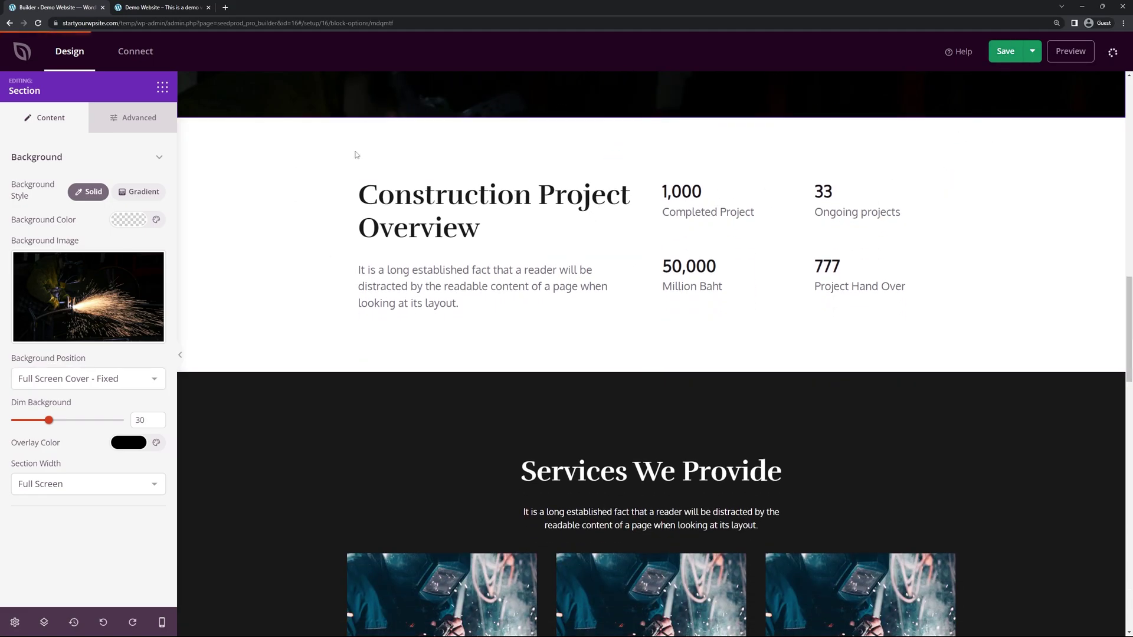
pyautogui.click(142, 9)
pyautogui.click(37, 23)
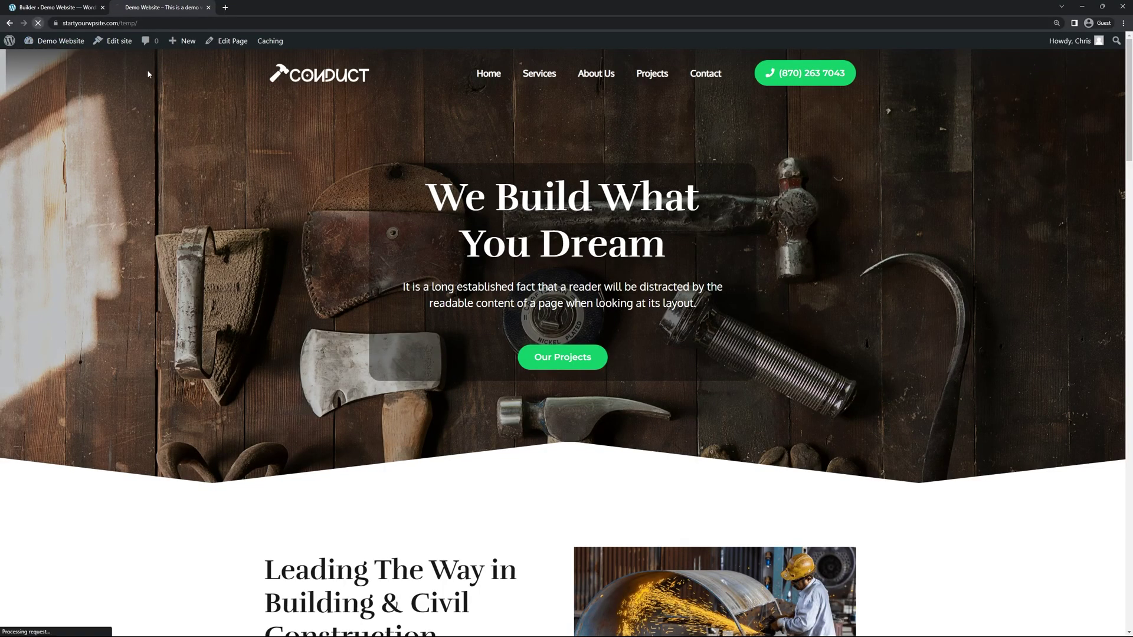
pyautogui.scroll(-10, 958, 207)
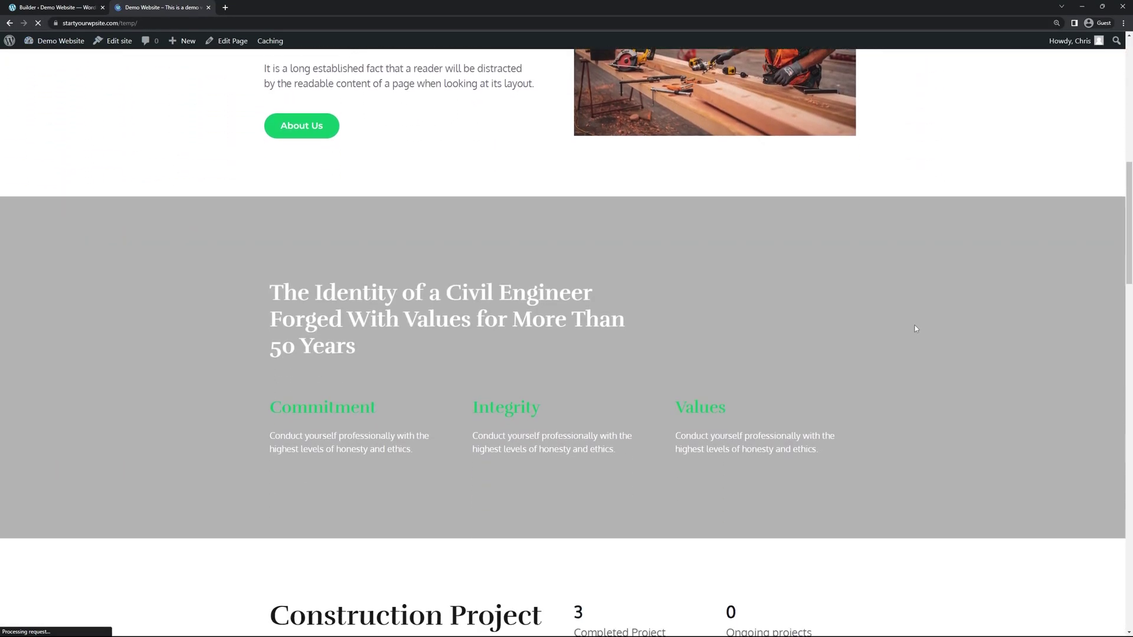
pyautogui.scroll(-1, 770, 425)
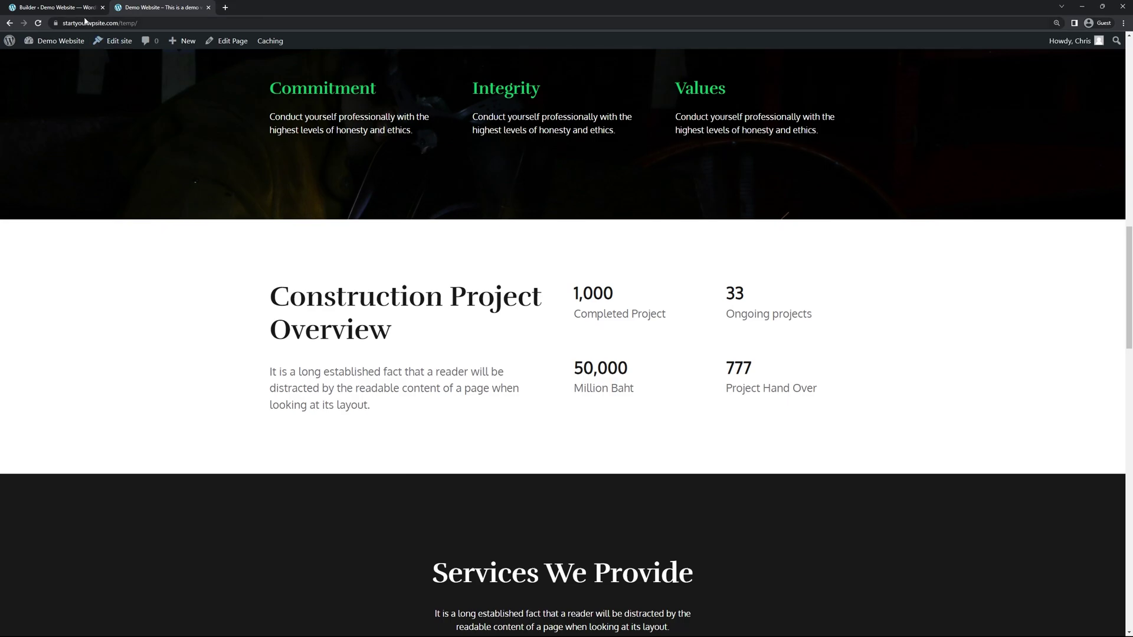
# Return to the page builder and examine the Completed Project counter's number, suffix, separator and title settings
pyautogui.click(77, 8)
pyautogui.click(711, 186)
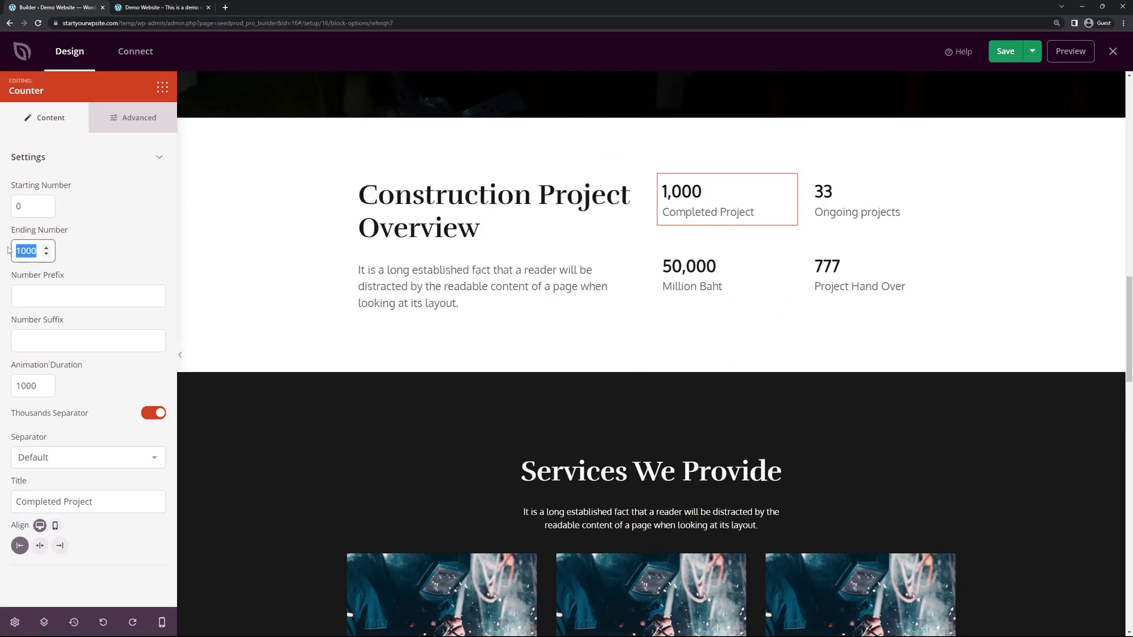
pyautogui.click(59, 341)
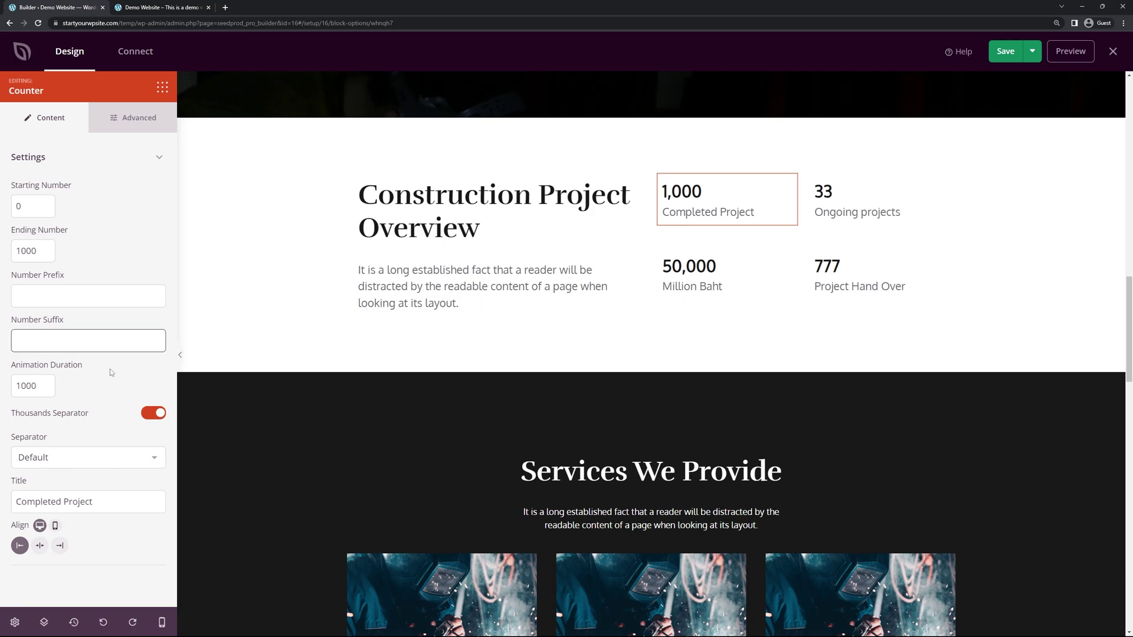
pyautogui.click(65, 463)
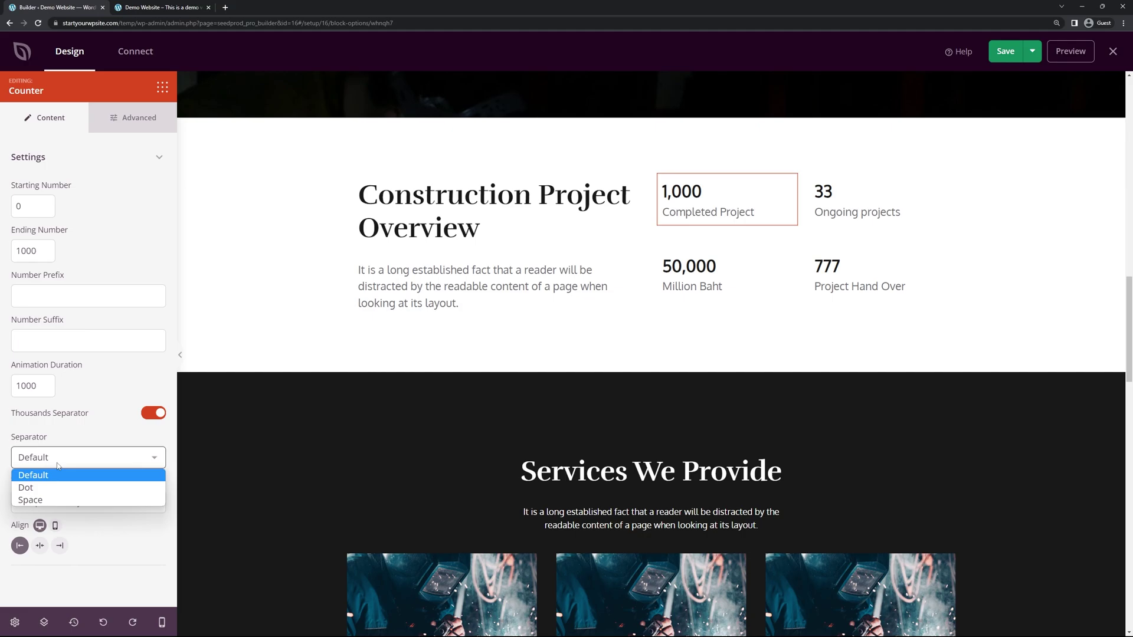
pyautogui.click(59, 464)
pyautogui.click(110, 507)
pyautogui.tripleClick(109, 508)
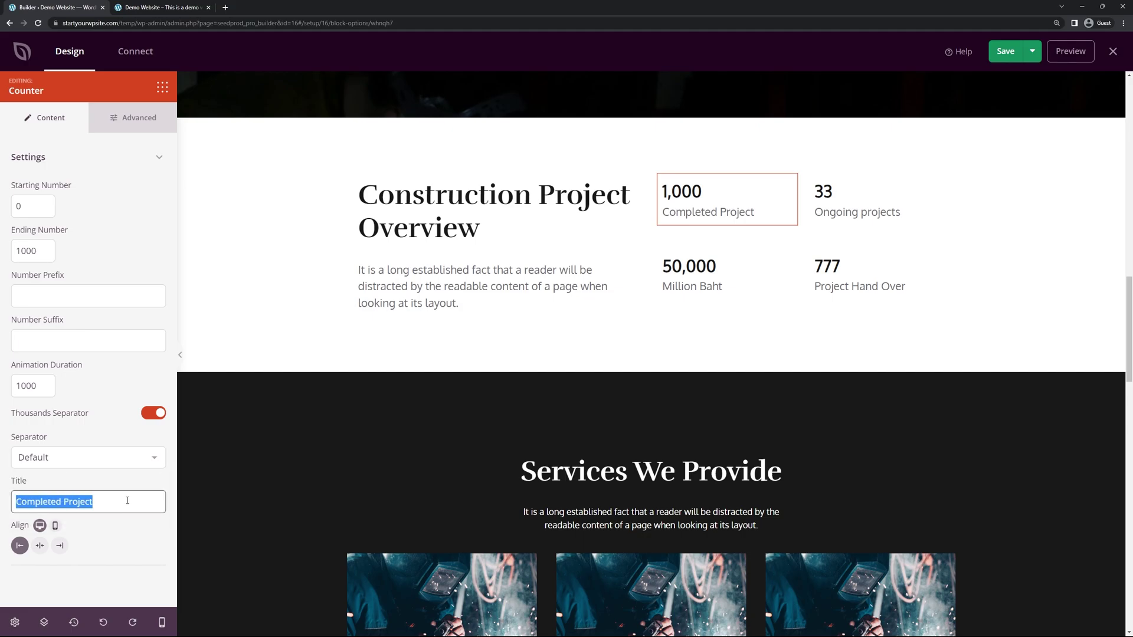
pyautogui.click(110, 508)
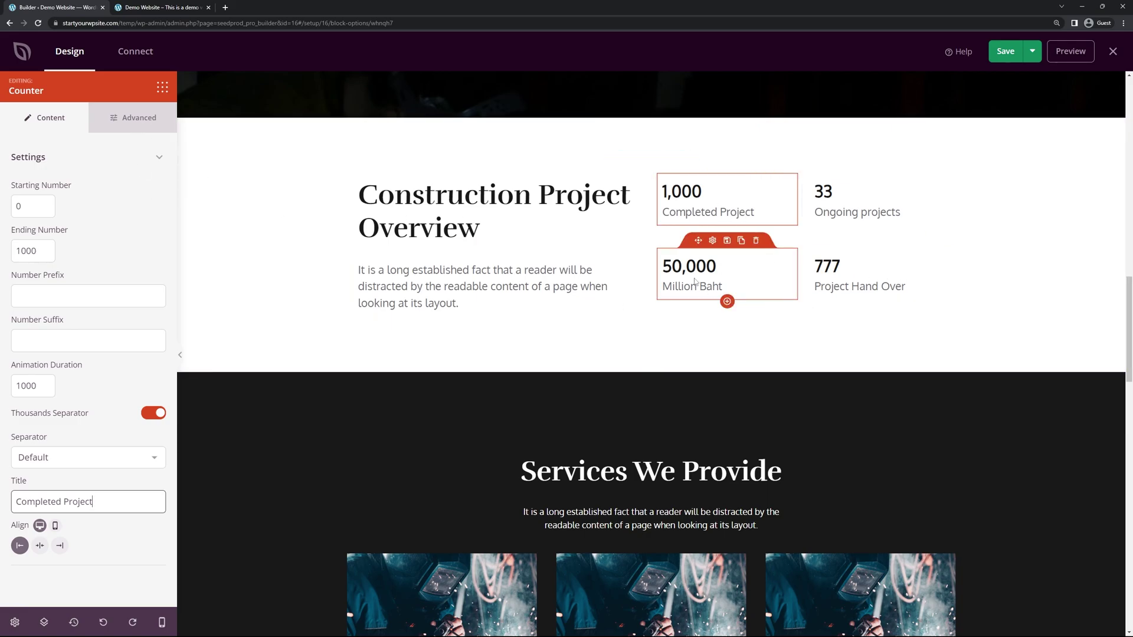
# Inspect the settings of the Services We Provide headline and the Building Factories card's image
pyautogui.scroll(-5, 695, 282)
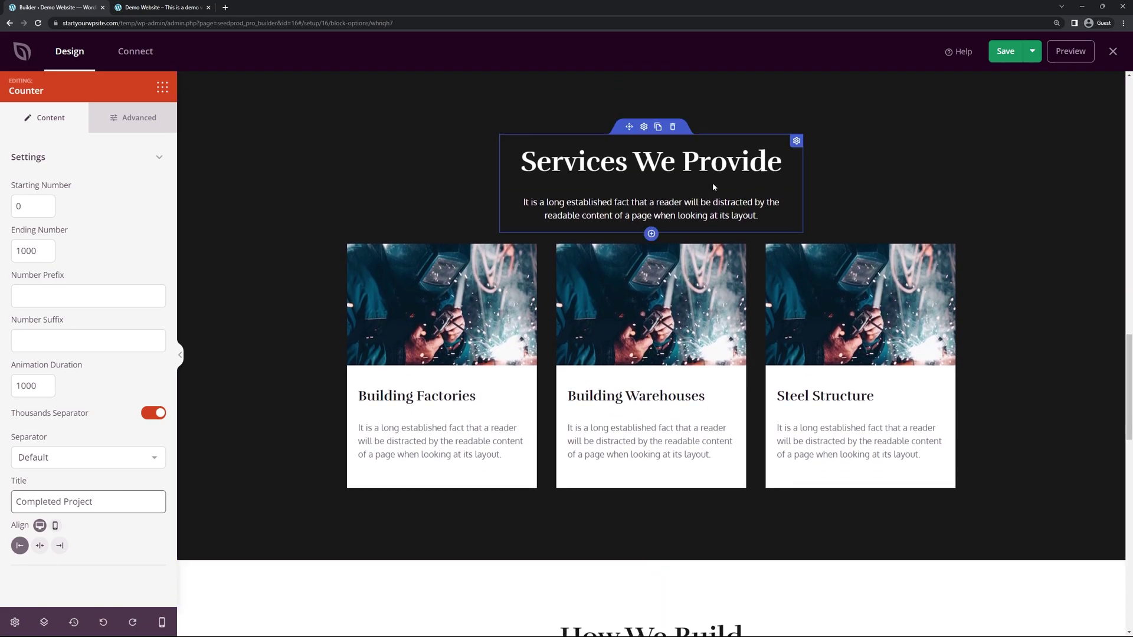
pyautogui.scroll(2, 470, 183)
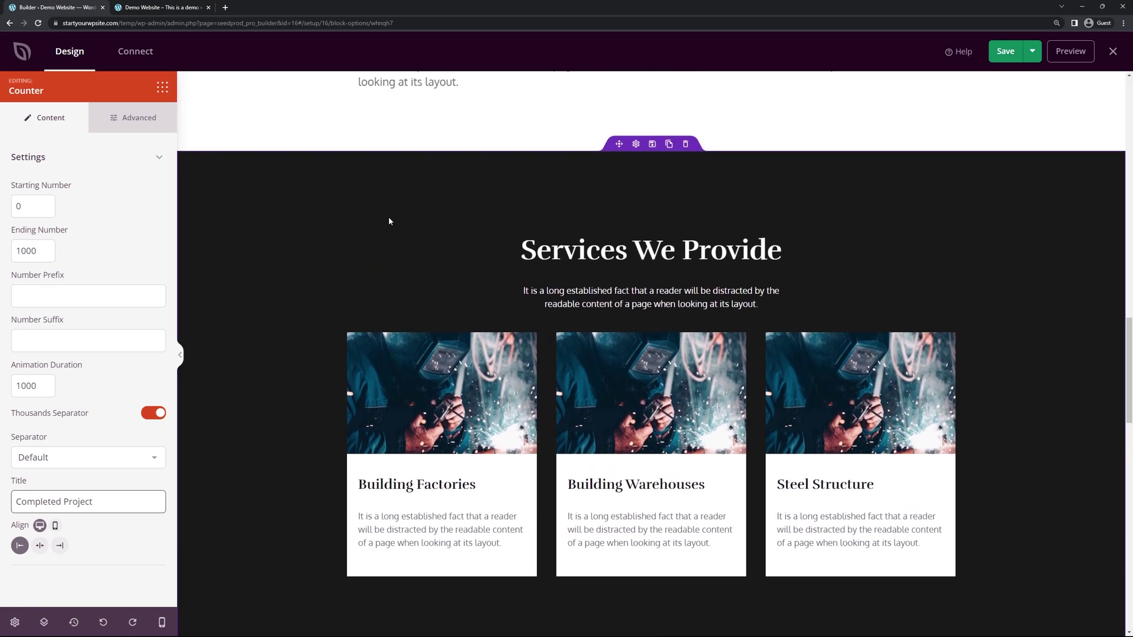
pyautogui.click(636, 222)
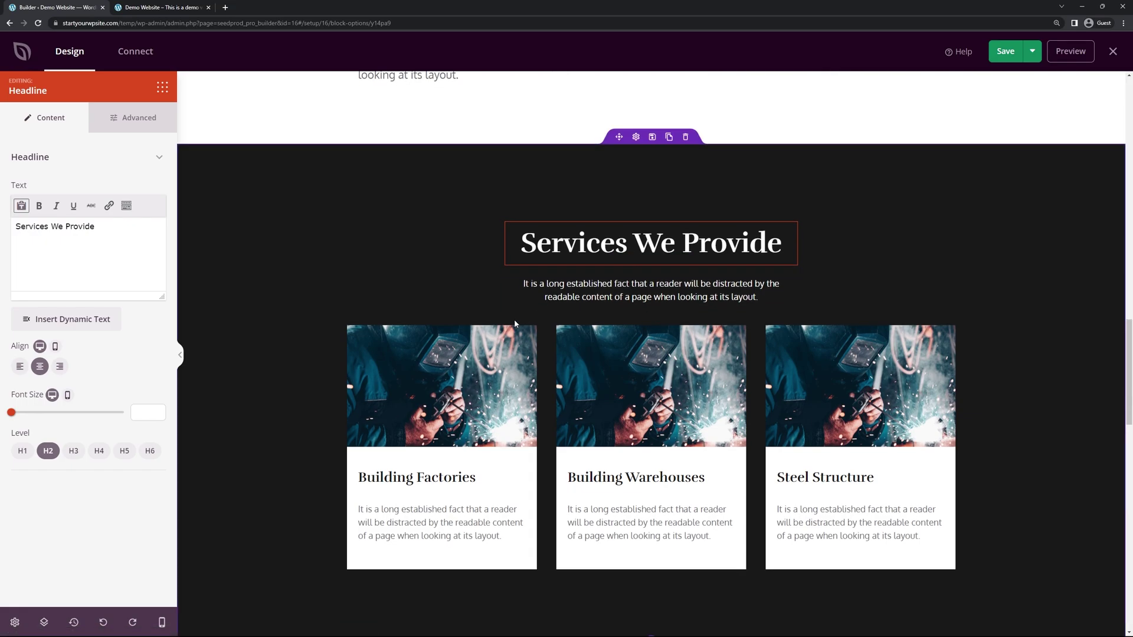
pyautogui.scroll(-2, 514, 320)
pyautogui.click(426, 236)
pyautogui.moveTo(114, 236)
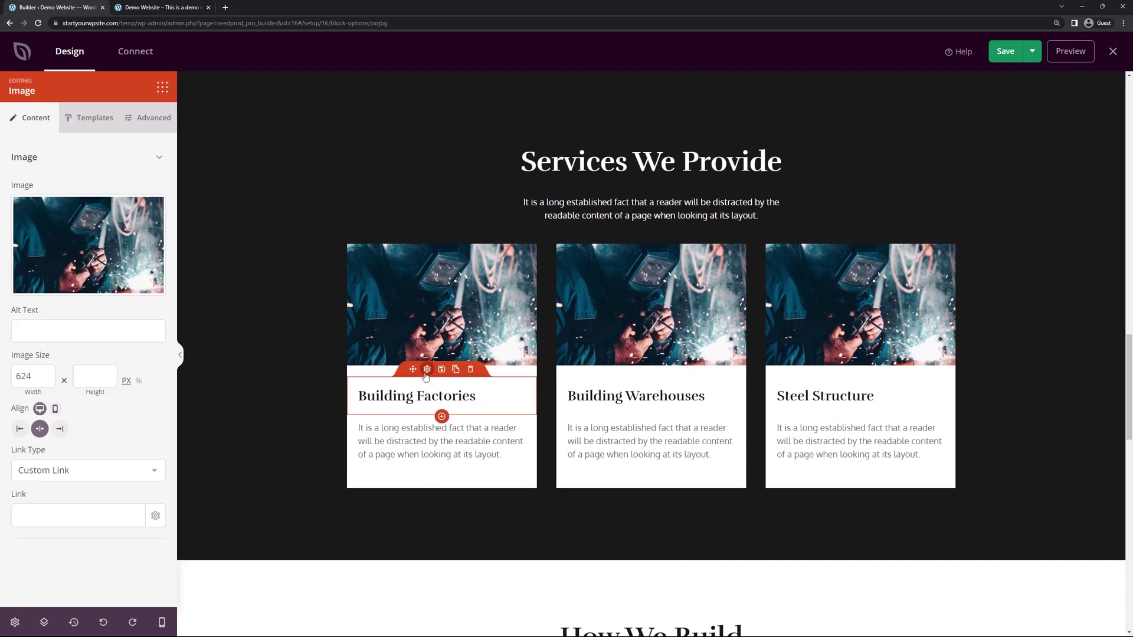
# Color the Building Factories and Building Warehouses headings with the global theme green
pyautogui.click(426, 372)
pyautogui.click(139, 121)
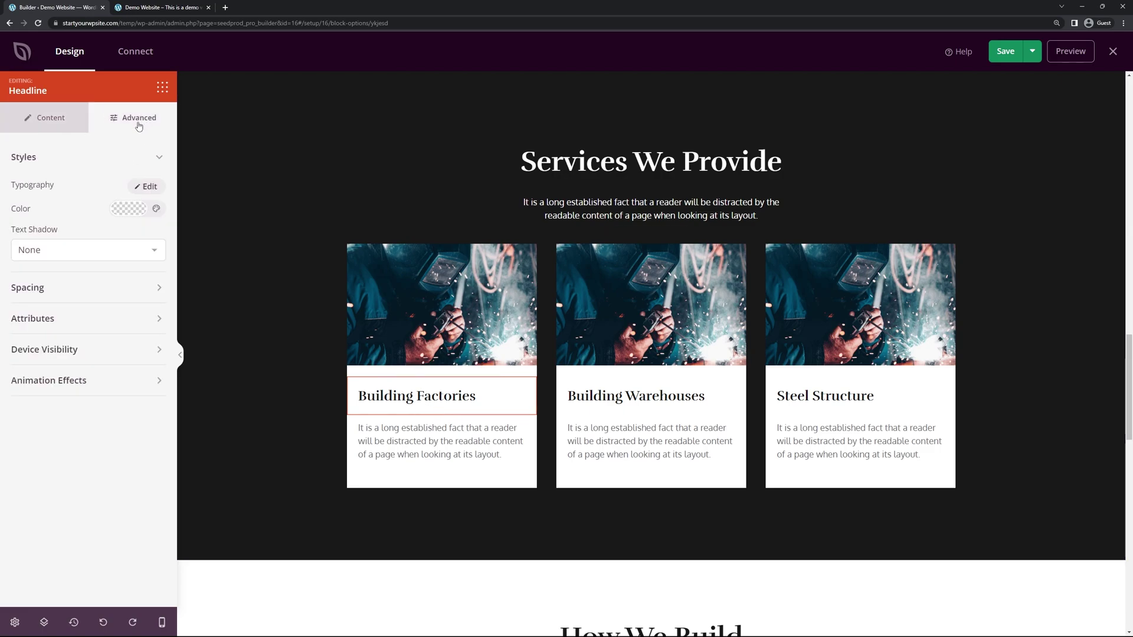
pyautogui.click(131, 213)
pyautogui.click(82, 267)
pyautogui.click(636, 396)
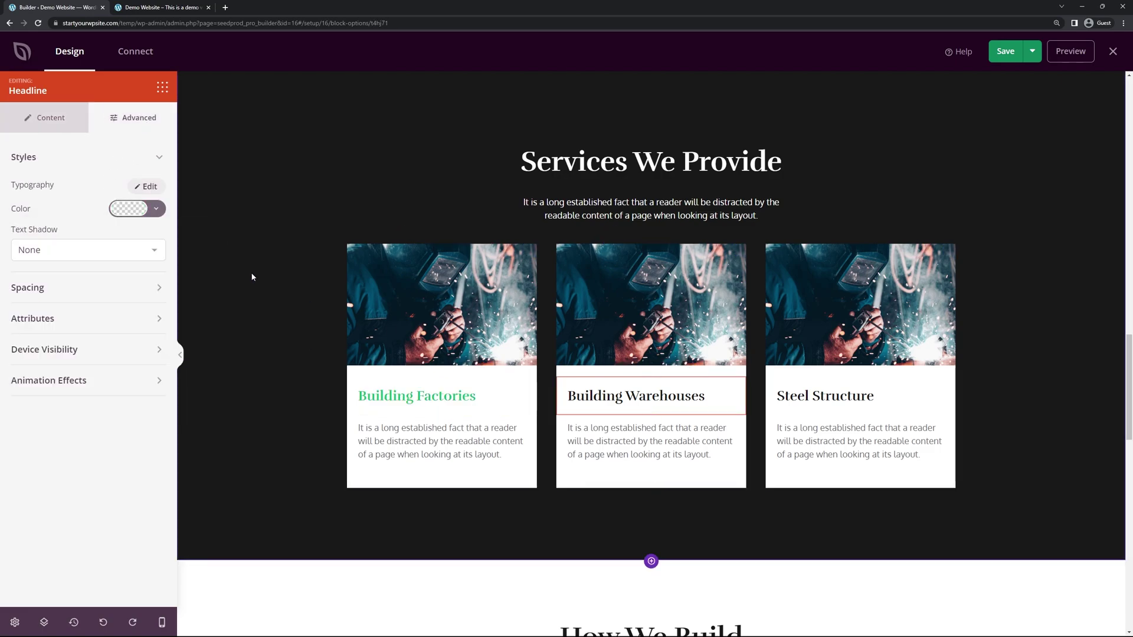
pyautogui.click(132, 212)
pyautogui.click(77, 262)
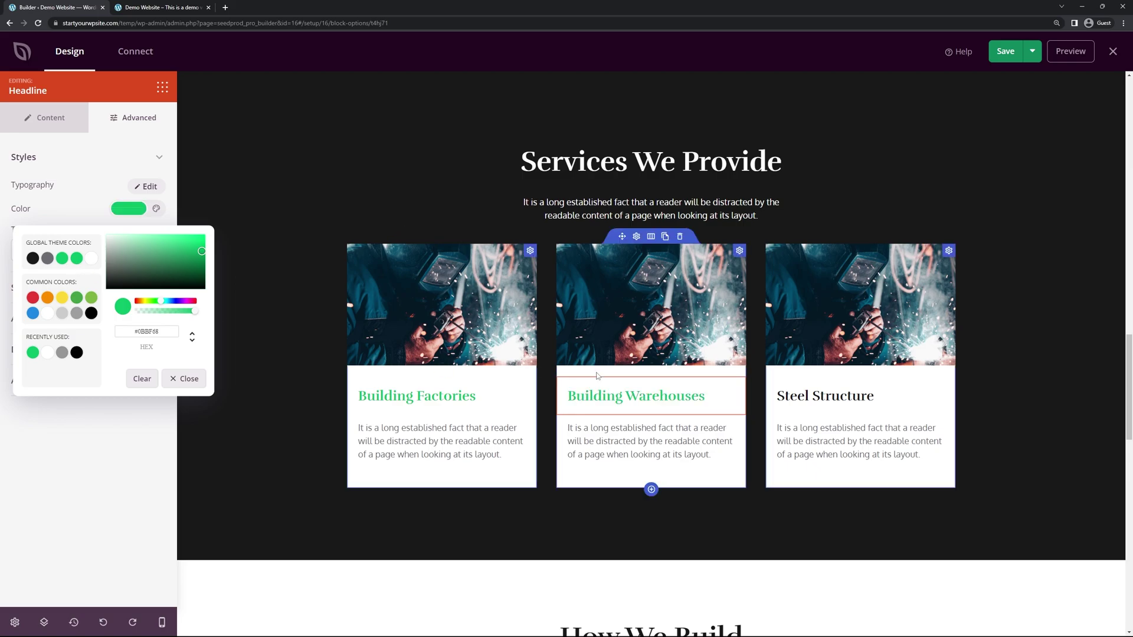
pyautogui.scroll(-5, 292, 330)
pyautogui.click(292, 329)
# Label the images of the How We Build section's before/after toggle "Before" and "After"
pyautogui.scroll(-2, 293, 329)
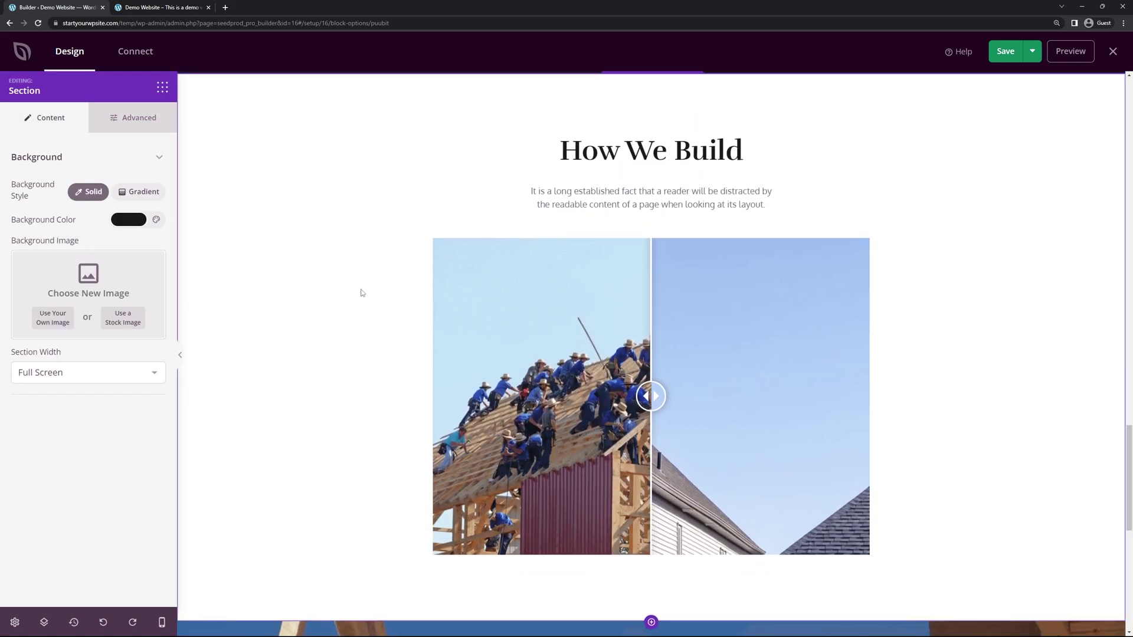
pyautogui.scroll(-1, 362, 291)
pyautogui.click(633, 309)
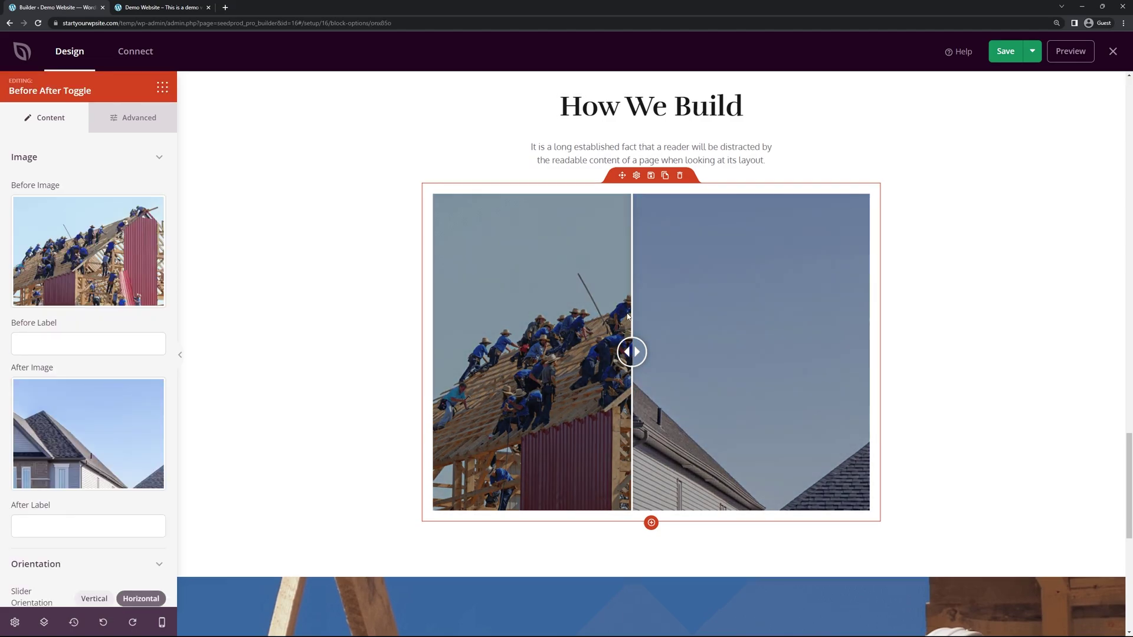
pyautogui.moveTo(634, 355)
pyautogui.mouseDown()
pyautogui.moveTo(445, 353)
pyautogui.moveTo(792, 353)
pyautogui.moveTo(638, 353)
pyautogui.mouseUp()
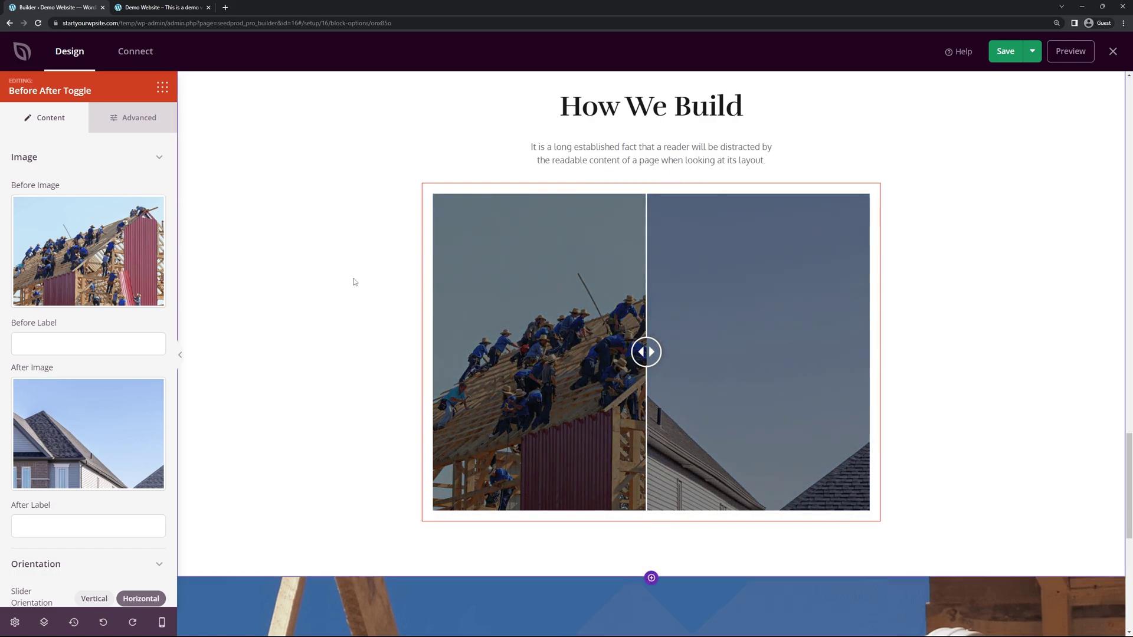
pyautogui.moveTo(125, 265)
pyautogui.moveTo(119, 434)
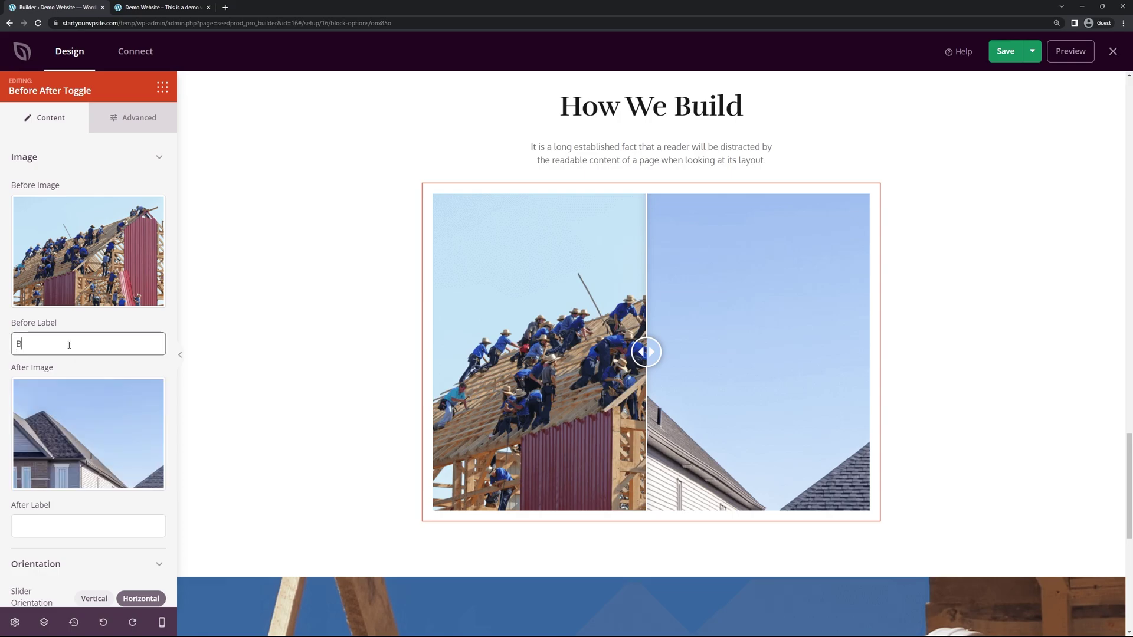
pyautogui.click(73, 526)
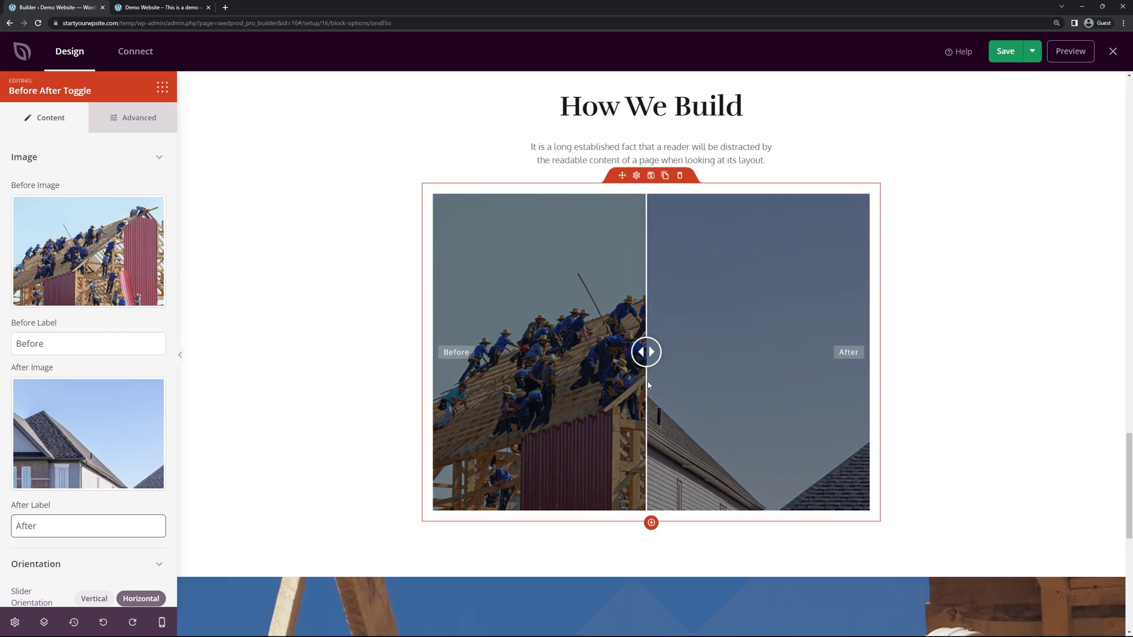
# Try the Vertical slider orientation on the before/after toggle, test its handle, and restore Horizontal
pyautogui.moveTo(142, 400)
pyautogui.scroll(-1, 113, 400)
pyautogui.scroll(-2, 113, 399)
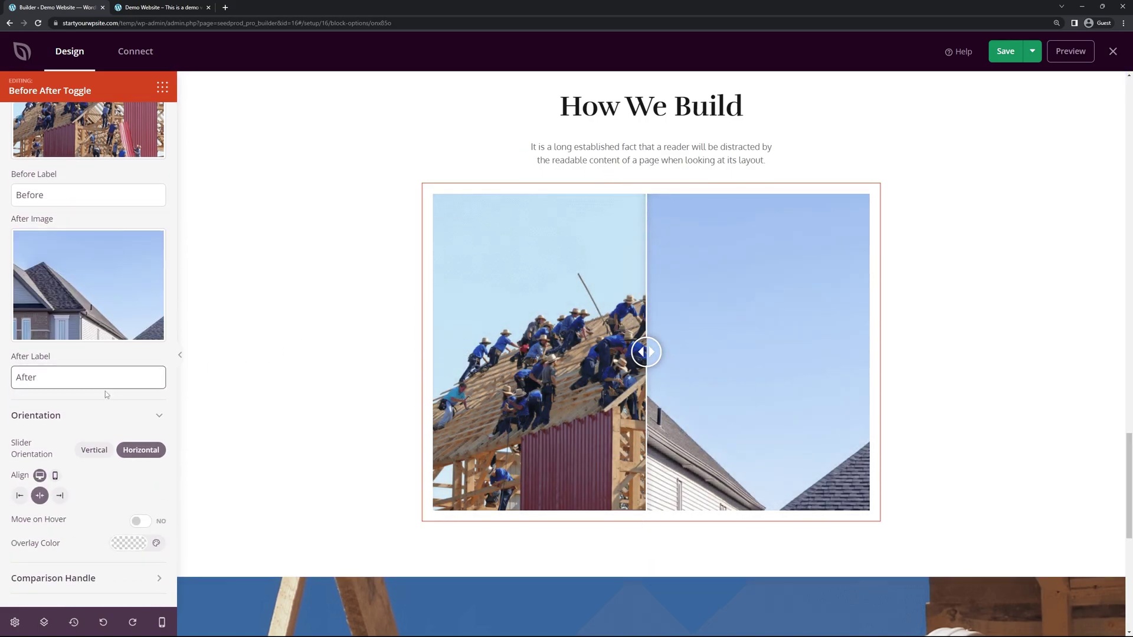
pyautogui.click(90, 451)
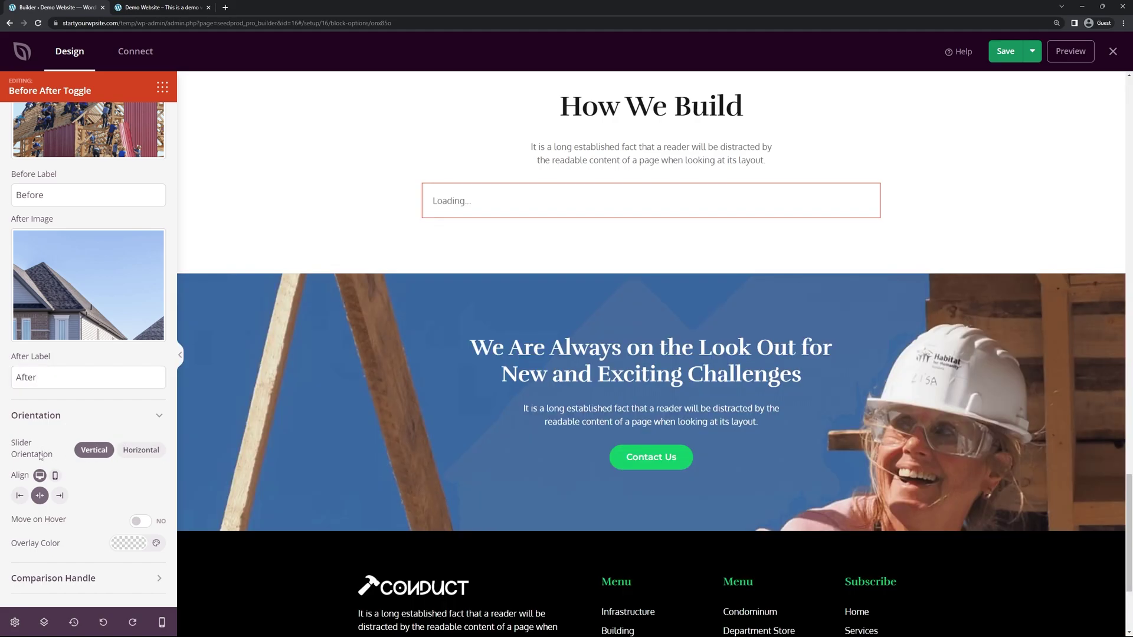
pyautogui.moveTo(489, 200)
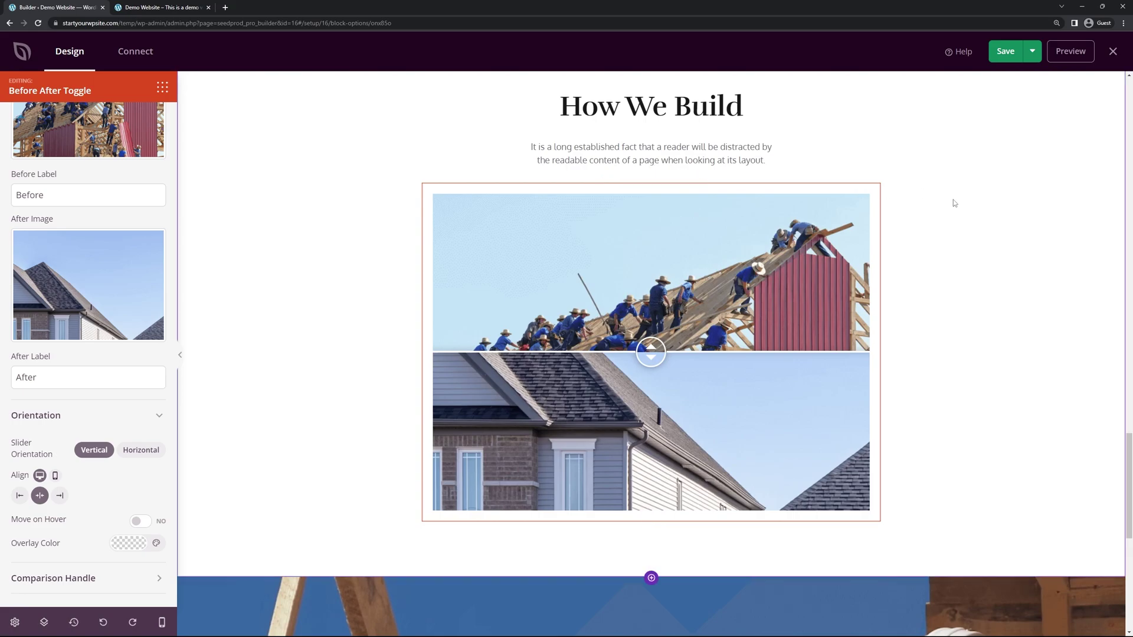
pyautogui.moveTo(661, 360)
pyautogui.mouseDown()
pyautogui.moveTo(660, 239)
pyautogui.moveTo(662, 394)
pyautogui.moveTo(663, 336)
pyautogui.moveTo(662, 381)
pyautogui.mouseUp()
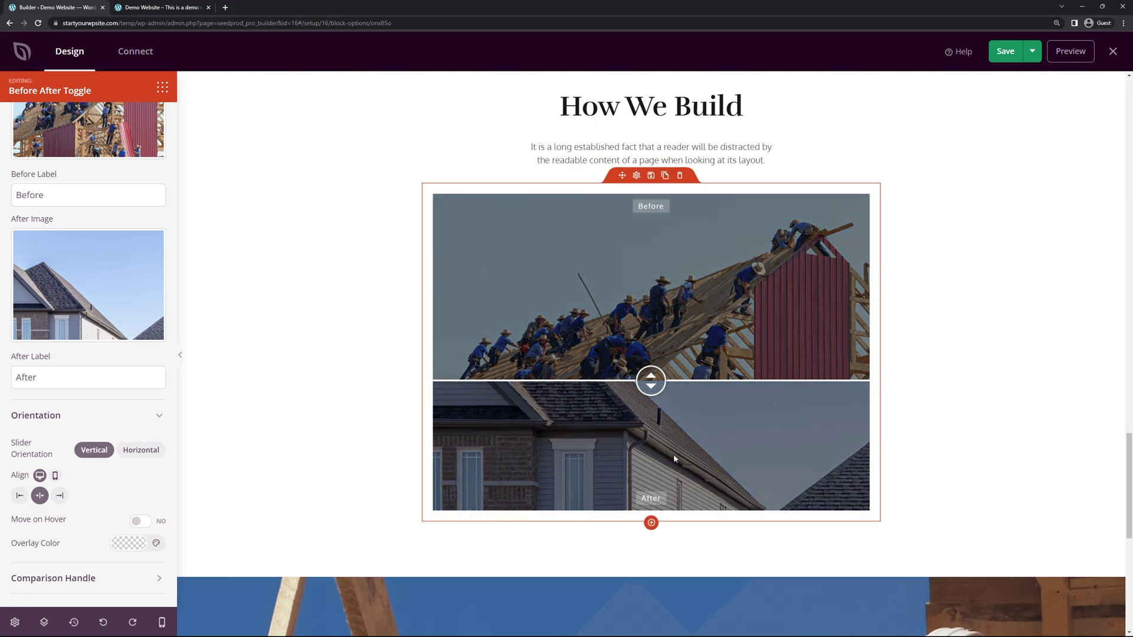
pyautogui.click(139, 454)
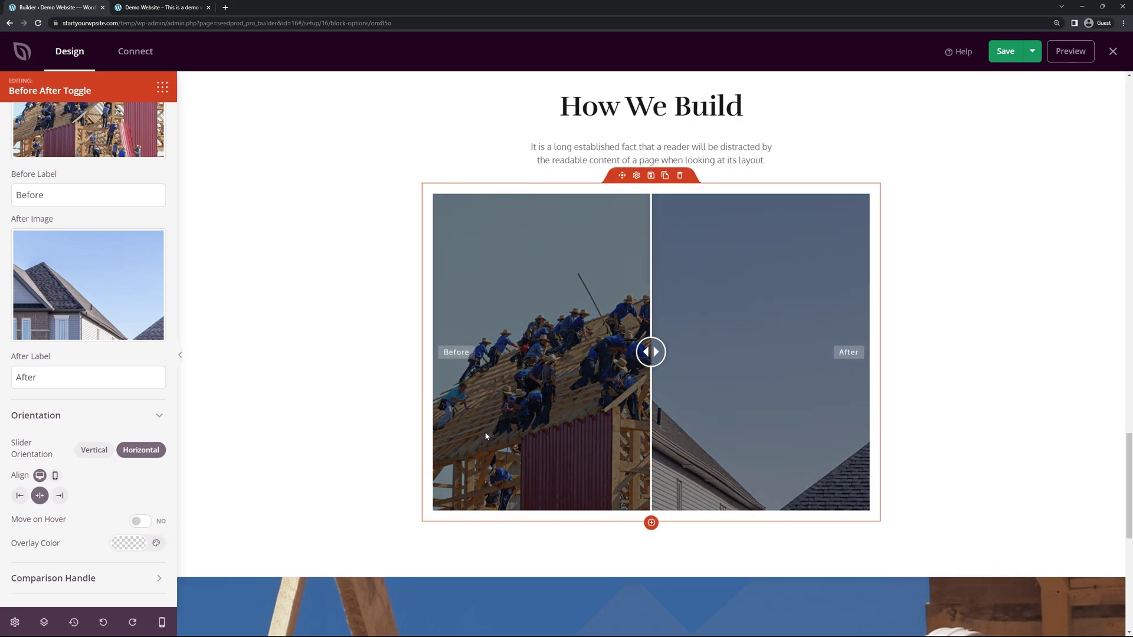
# Examine the before/after toggle's comparison handle options and its advanced label styles
pyautogui.click(53, 578)
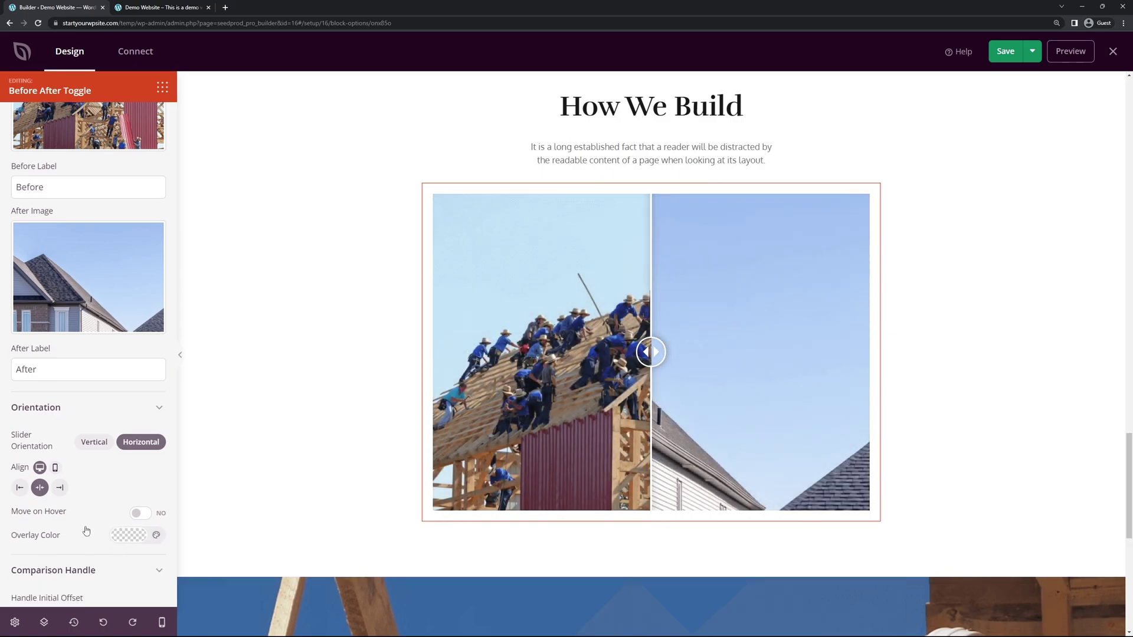
pyautogui.scroll(-4, 86, 530)
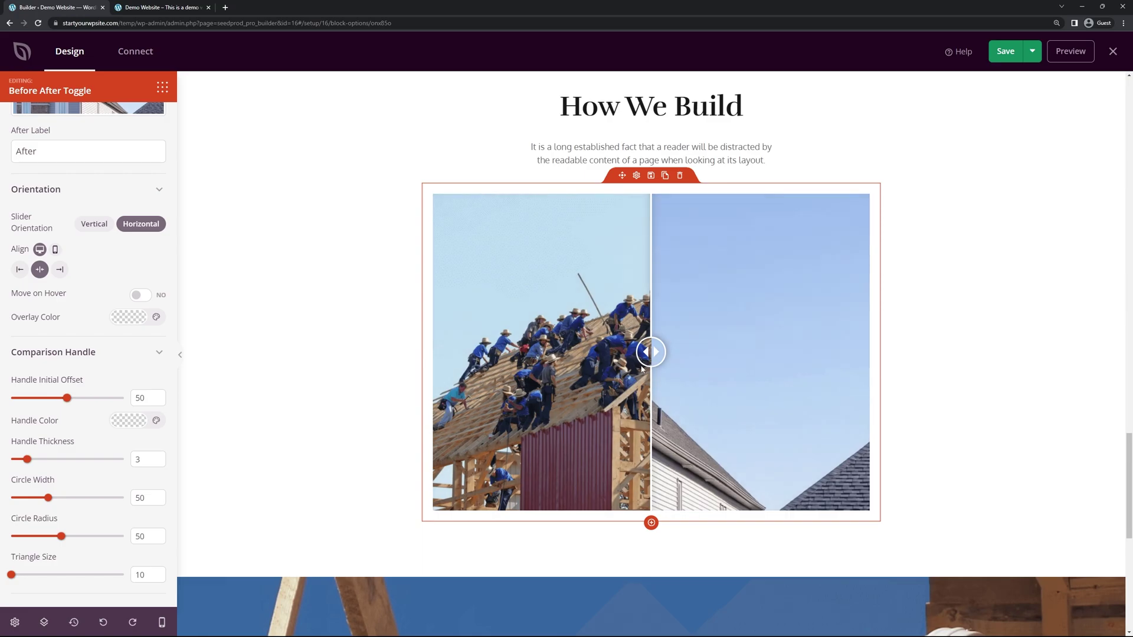
pyautogui.click(569, 395)
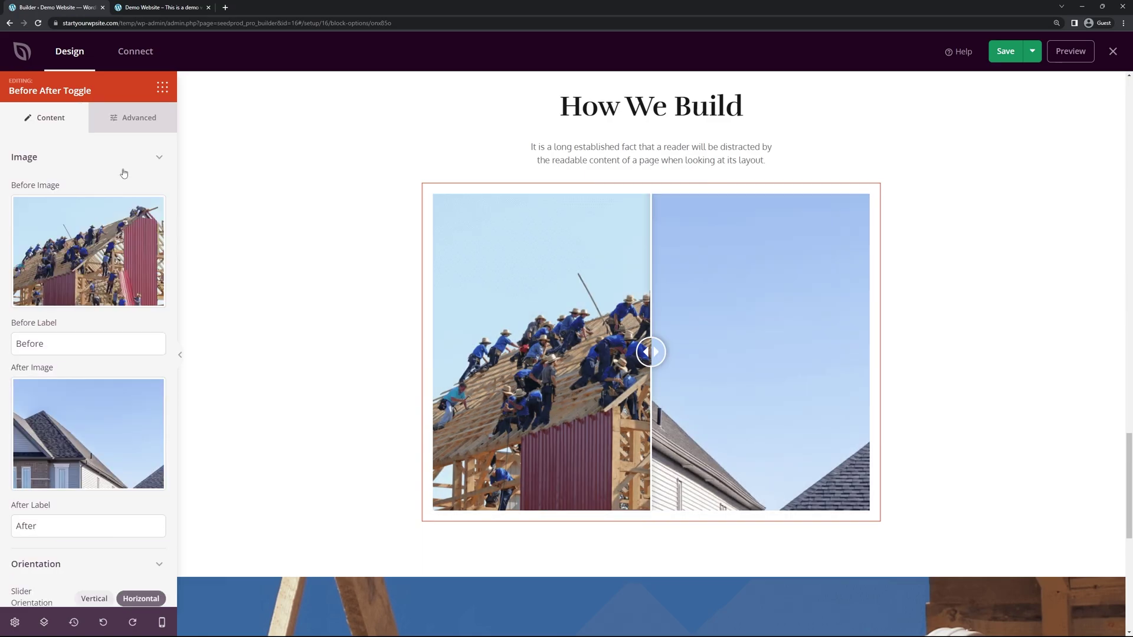
pyautogui.click(149, 119)
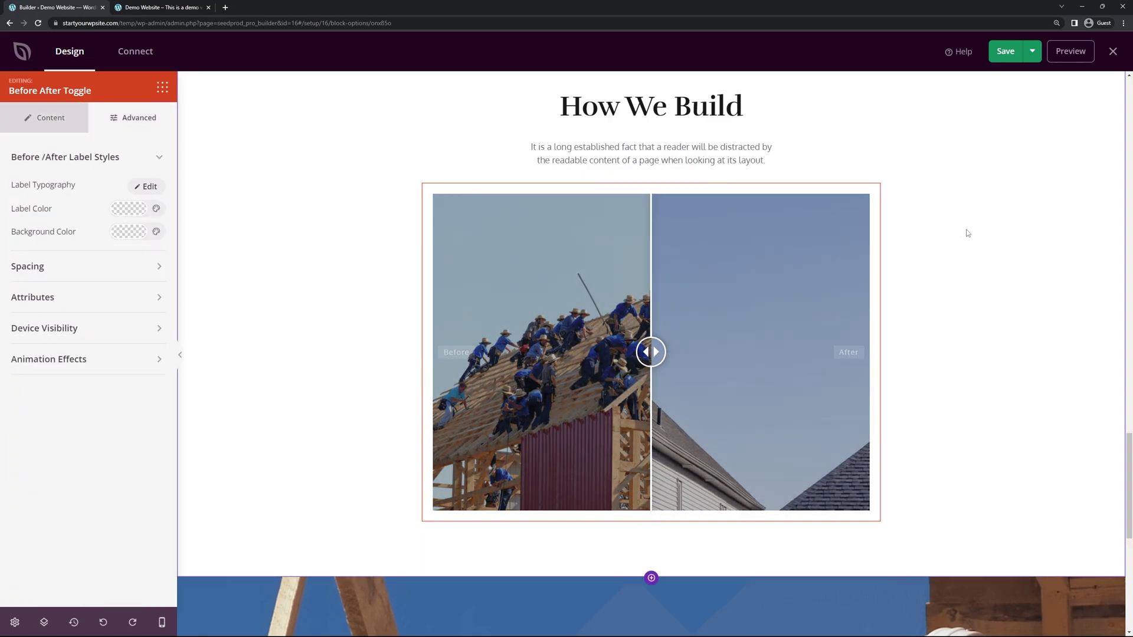
# Replace the "We Are Always on the Look Out" section's background with a stock photo of grinding sparks, positioned Full Screen Cover - Fixed
pyautogui.scroll(-6, 968, 224)
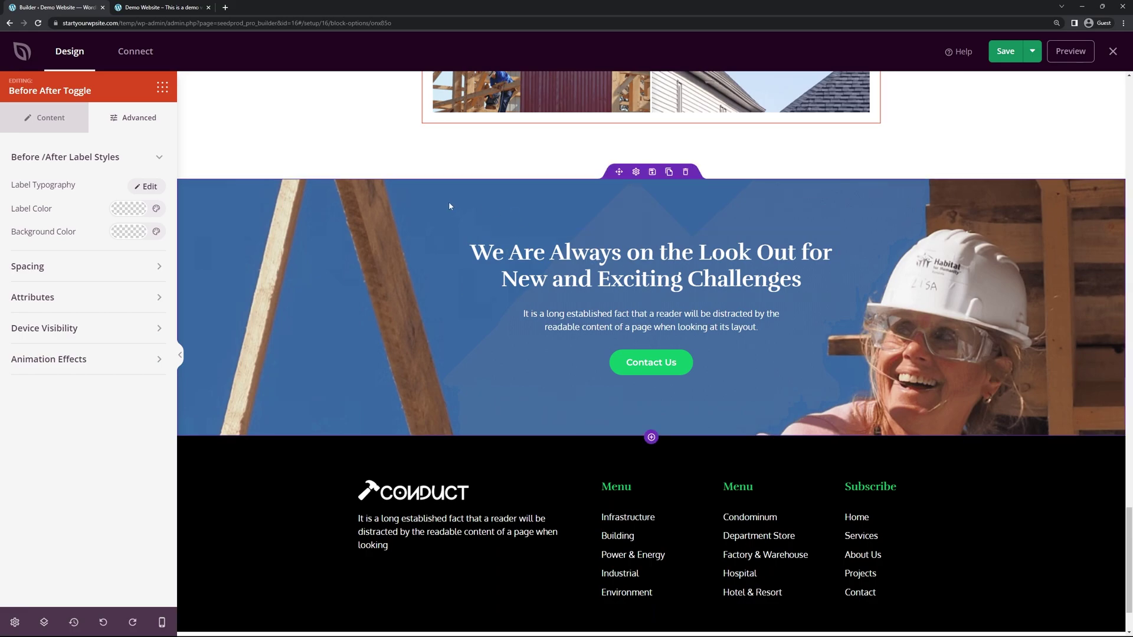
pyautogui.click(363, 214)
pyautogui.click(103, 281)
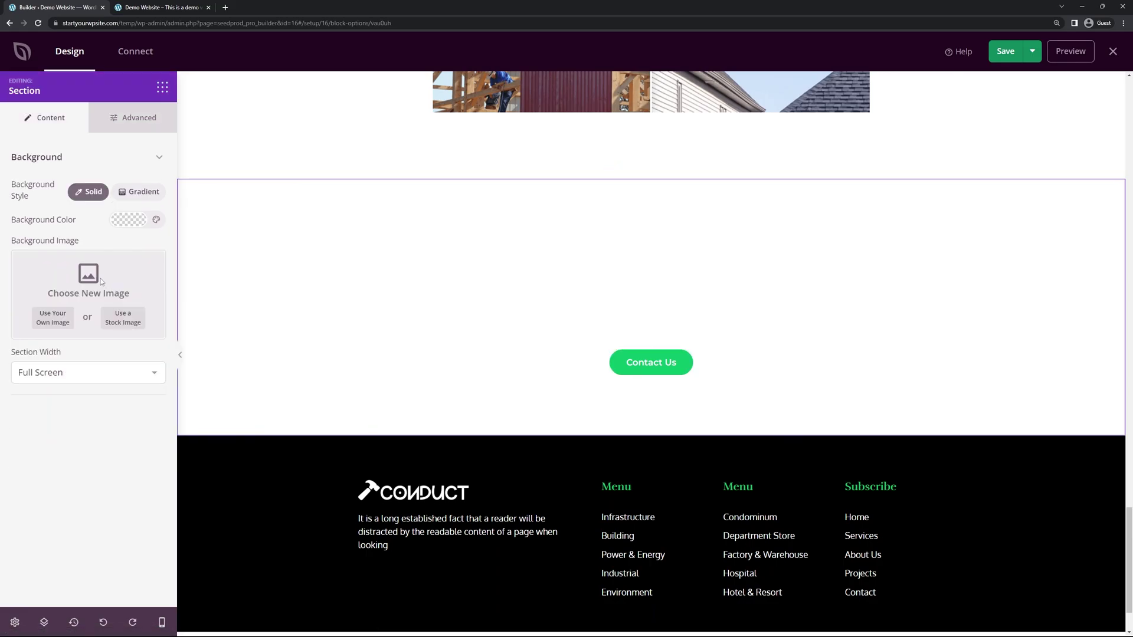
pyautogui.click(123, 324)
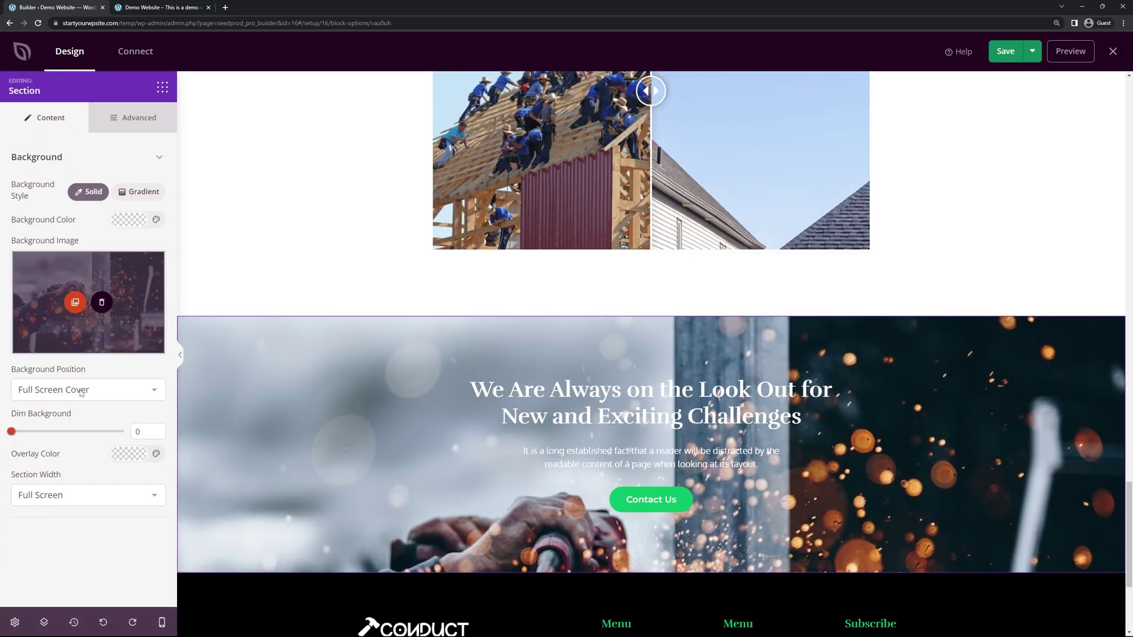
pyautogui.click(81, 390)
pyautogui.click(83, 431)
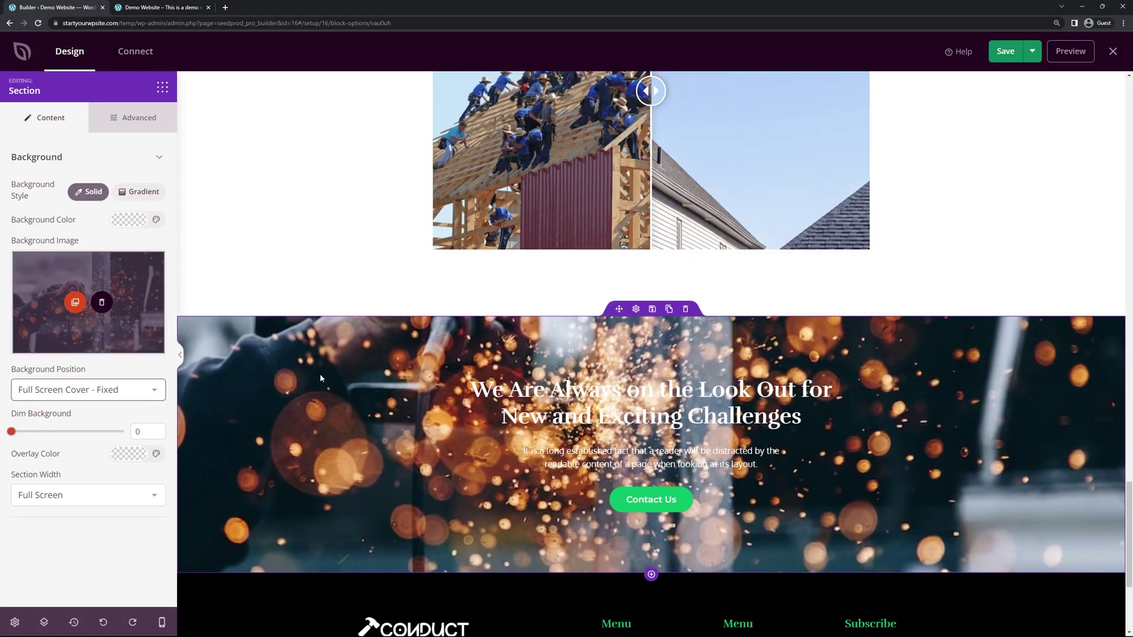
# Give the text row of the "We Are Always on the Look Out" section a semi-transparent black background
pyautogui.scroll(-2, 319, 378)
pyautogui.scroll(2, 319, 396)
pyautogui.scroll(-3, 335, 394)
pyautogui.scroll(3, 335, 394)
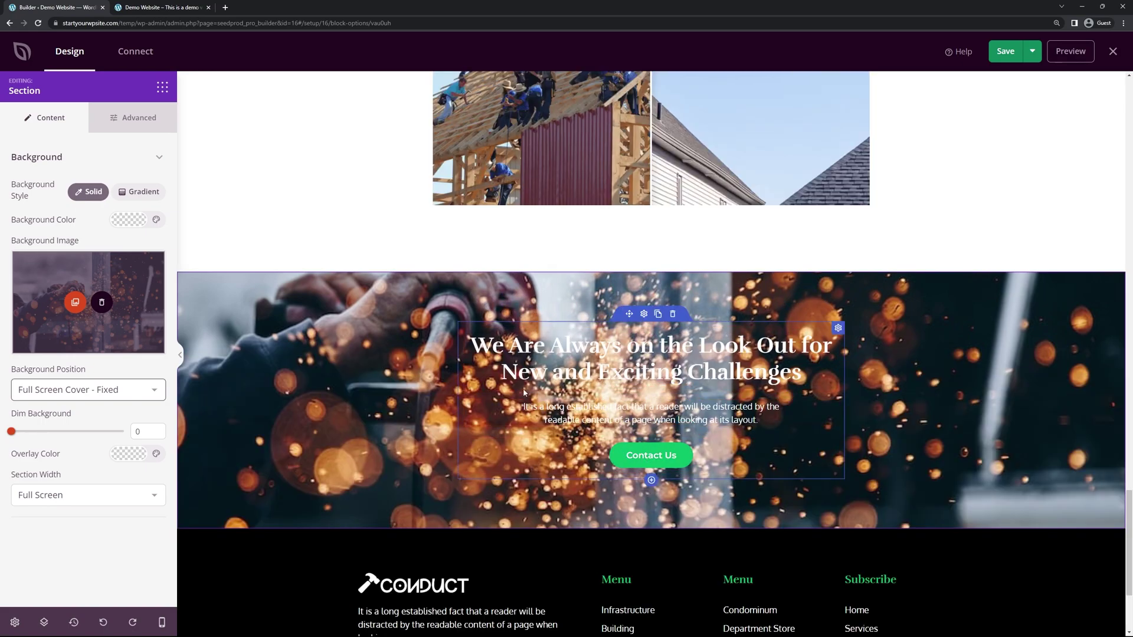
pyautogui.click(459, 327)
pyautogui.click(131, 220)
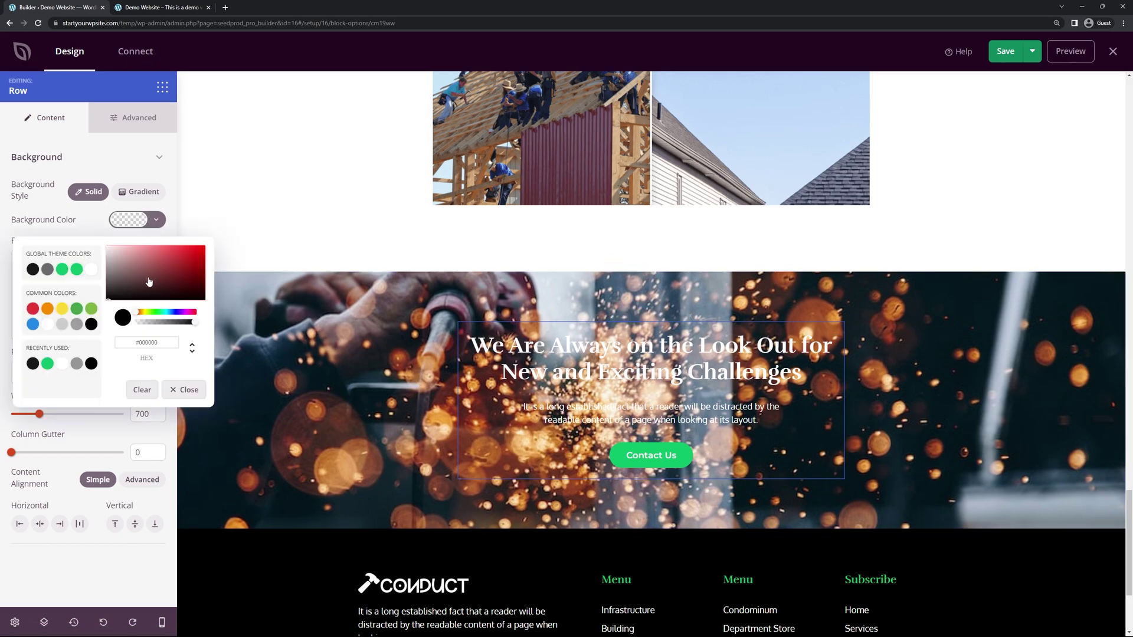
pyautogui.moveTo(133, 282); pyautogui.dragTo(98, 303)
pyautogui.moveTo(183, 327); pyautogui.dragTo(162, 326)
# Set the border radius of that text row to 2 on all four corners
pyautogui.click(129, 121)
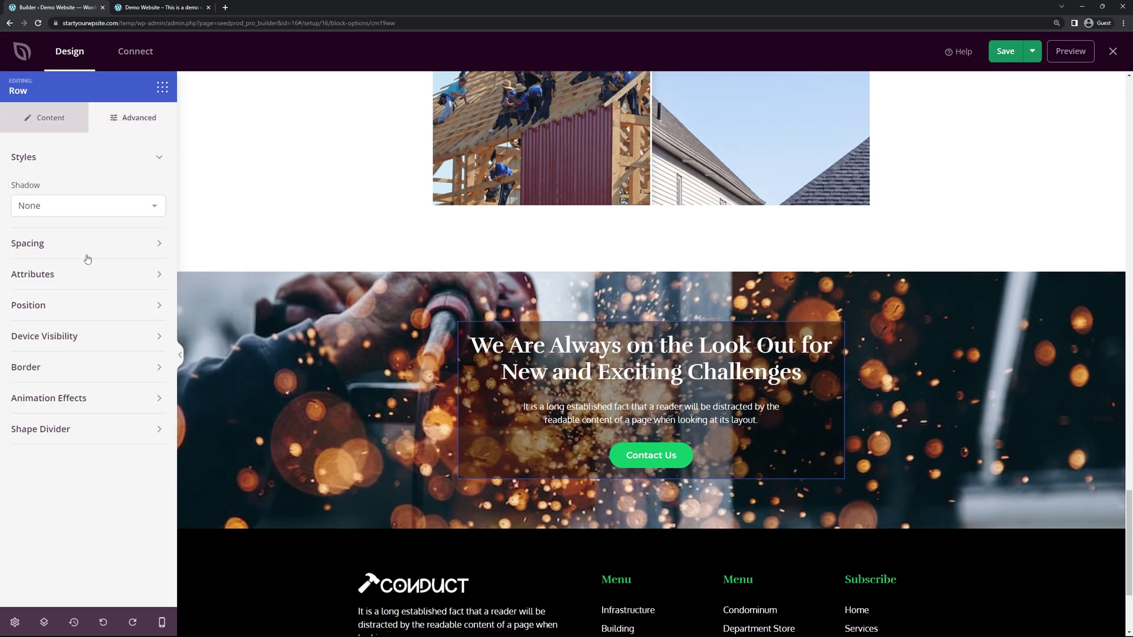
pyautogui.click(54, 374)
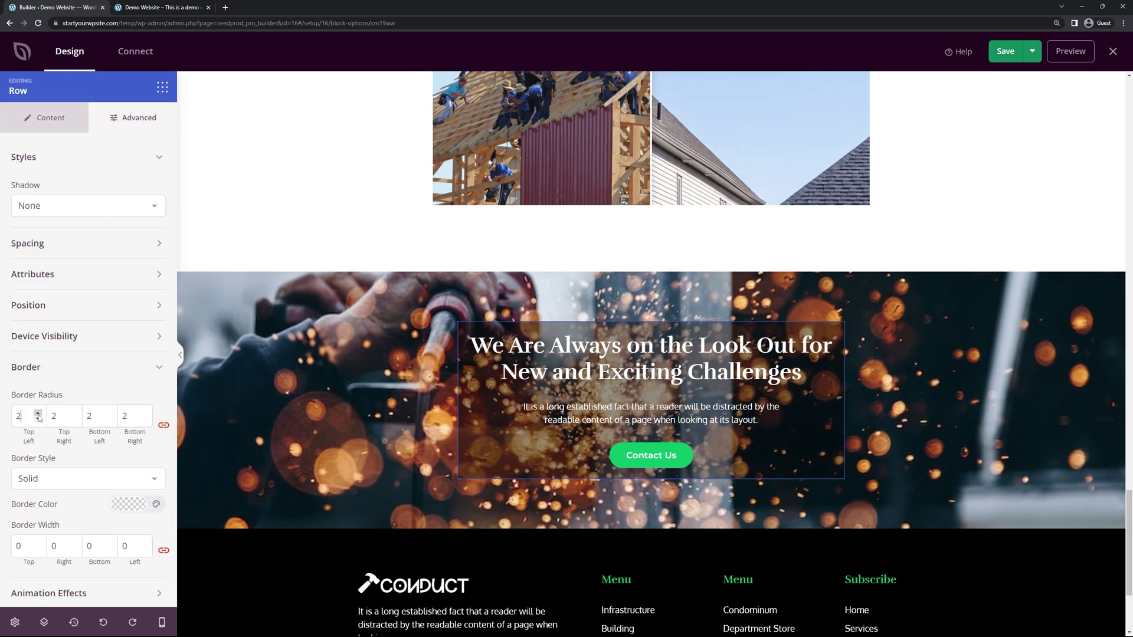
pyautogui.click(649, 242)
# Save the homepage and reload the live site to review the updated hero area
pyautogui.moveTo(1130, 530); pyautogui.dragTo(1130, 83)
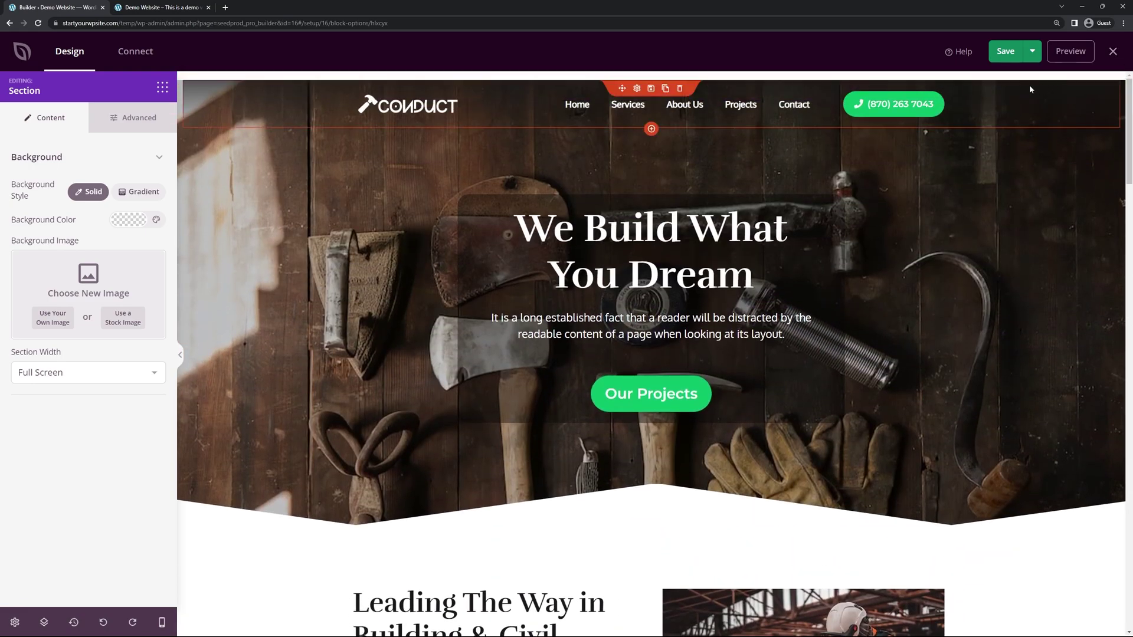
pyautogui.click(1005, 52)
pyautogui.click(158, 7)
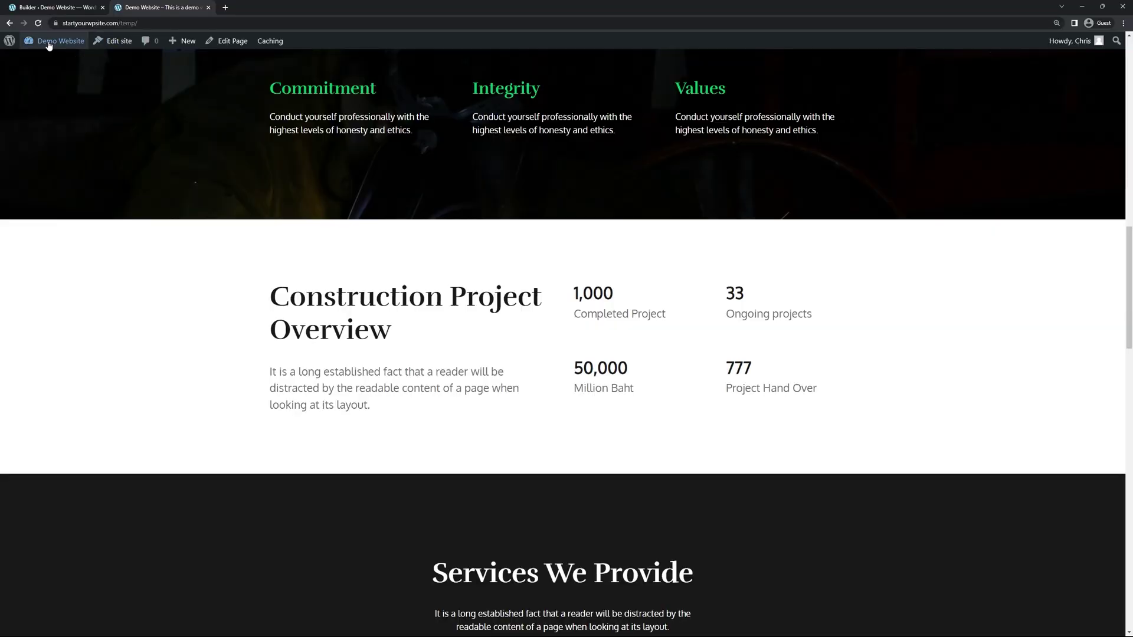
pyautogui.click(39, 23)
pyautogui.moveTo(1129, 65)
pyautogui.mouseDown()
pyautogui.moveTo(1080, 414)
pyautogui.moveTo(1116, 203)
pyautogui.moveTo(1117, 73)
pyautogui.mouseUp()
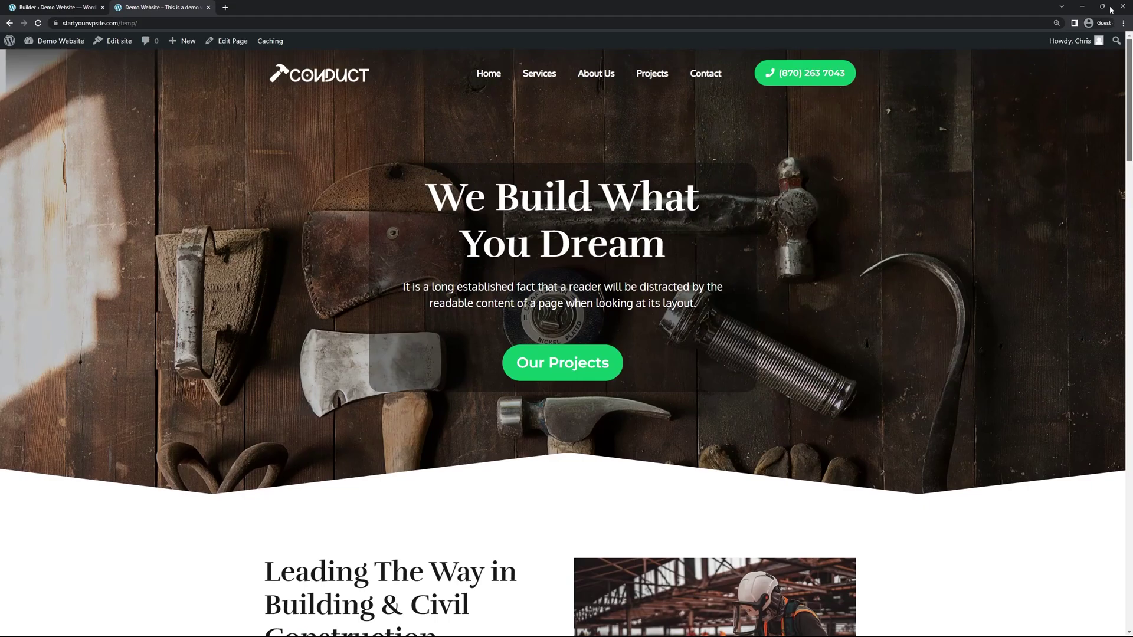
# Open the live Services page and examine its service grid, General Construction block and footer
pyautogui.click(207, 8)
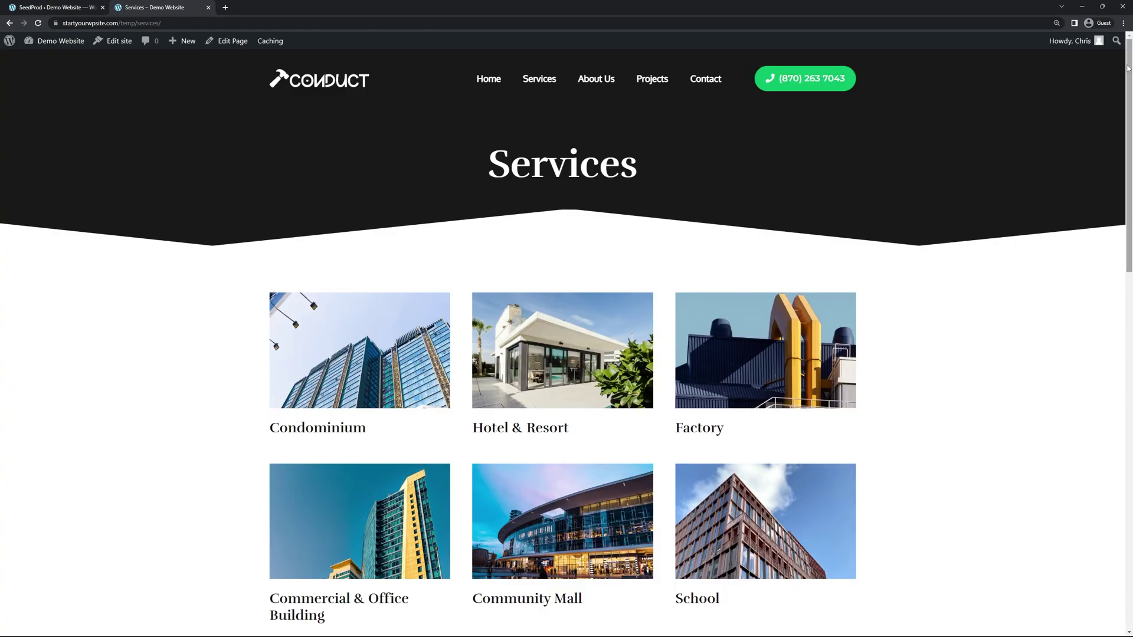
pyautogui.moveTo(1129, 80); pyautogui.dragTo(1130, 358)
pyautogui.scroll(-4, 1130, 358)
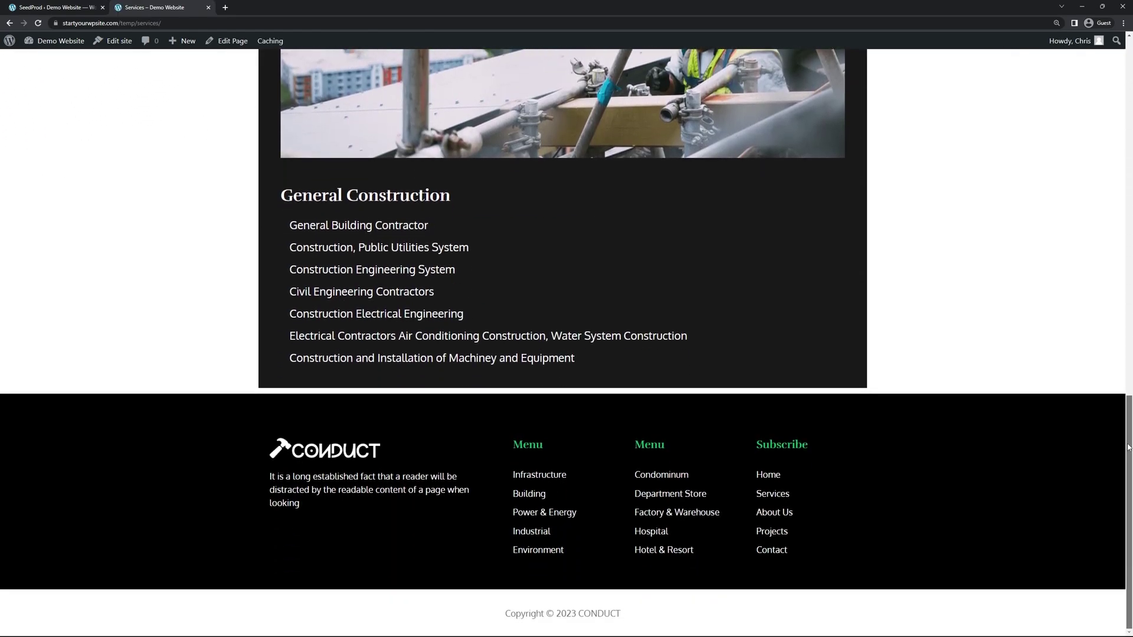
pyautogui.scroll(20, 345, 140)
# Open the Services page from the WordPress Pages list in the SeedProd builder and compare it with the live page
pyautogui.click(74, 9)
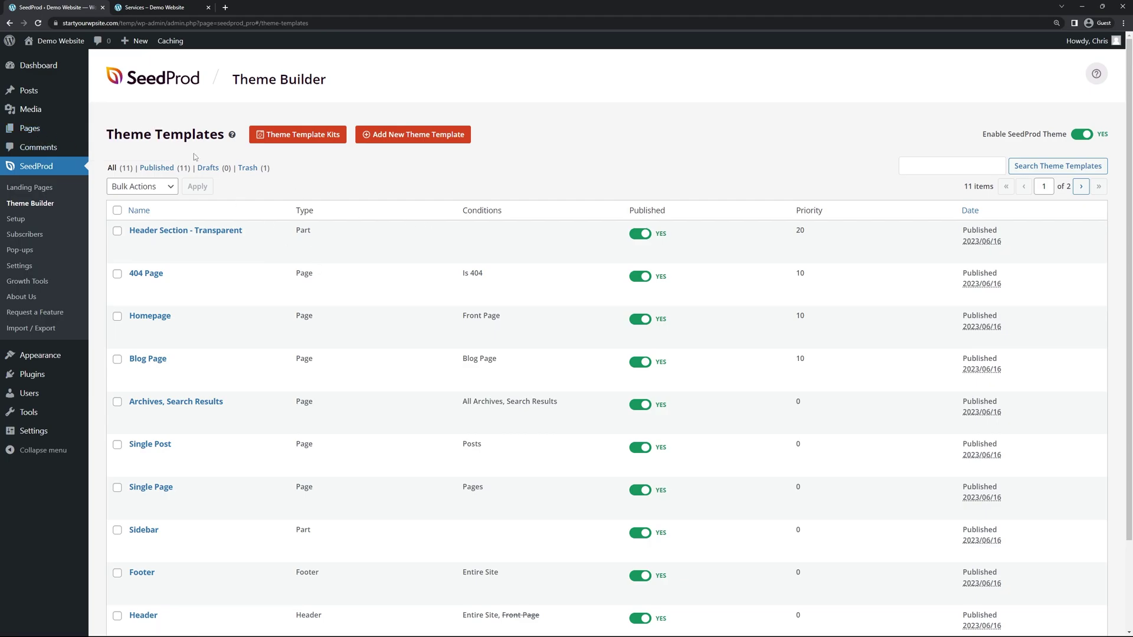
pyautogui.moveTo(30, 133)
pyautogui.click(122, 131)
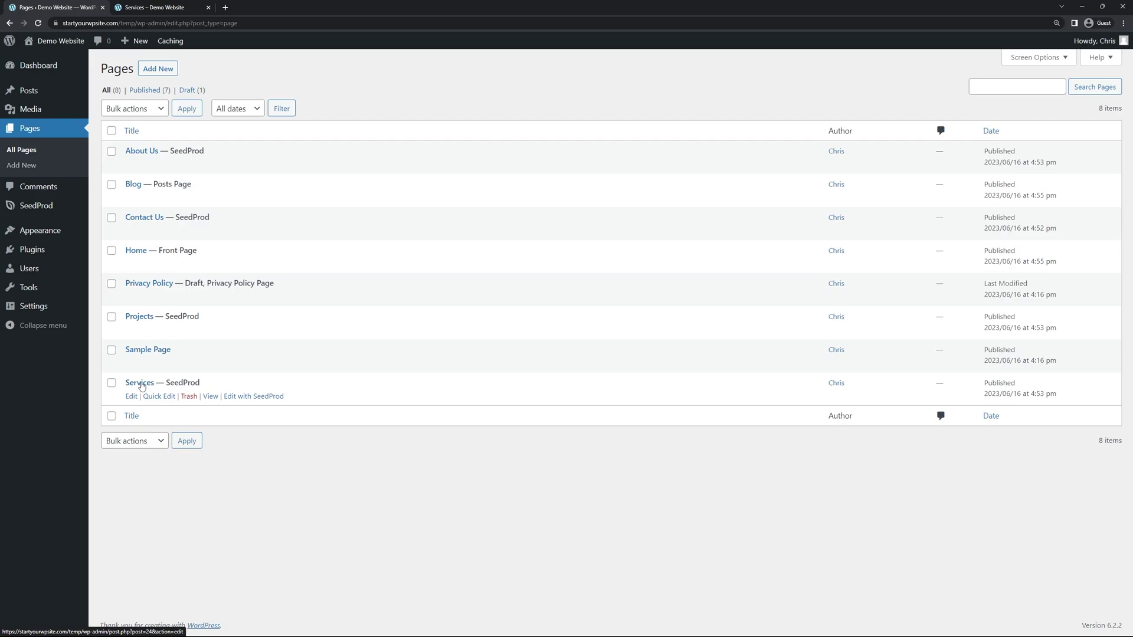
pyautogui.click(131, 397)
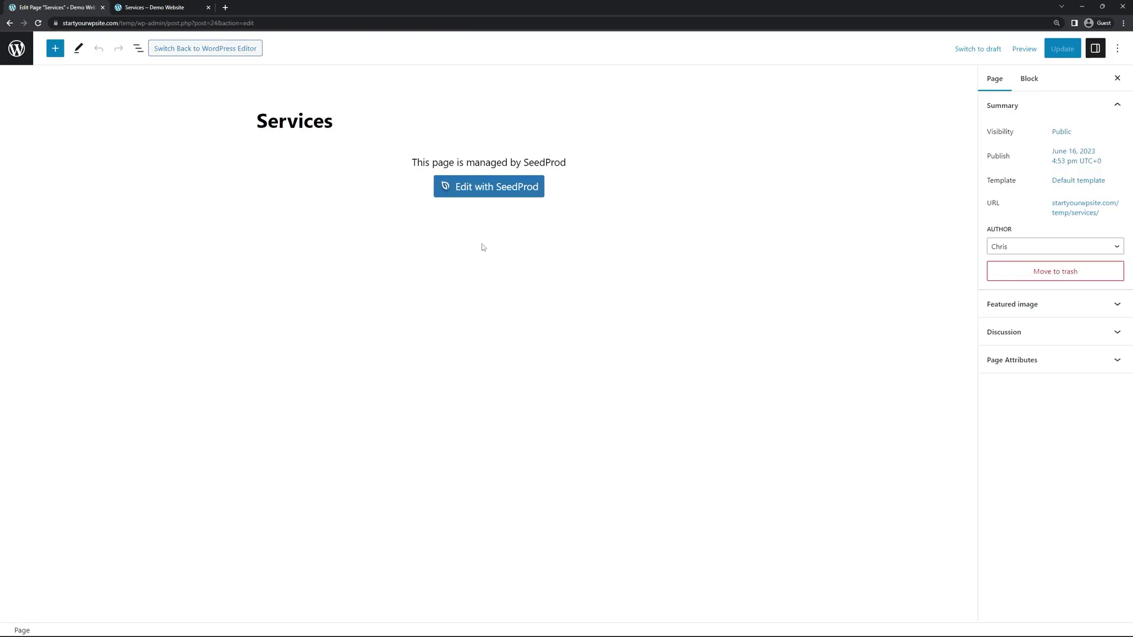
pyautogui.click(488, 185)
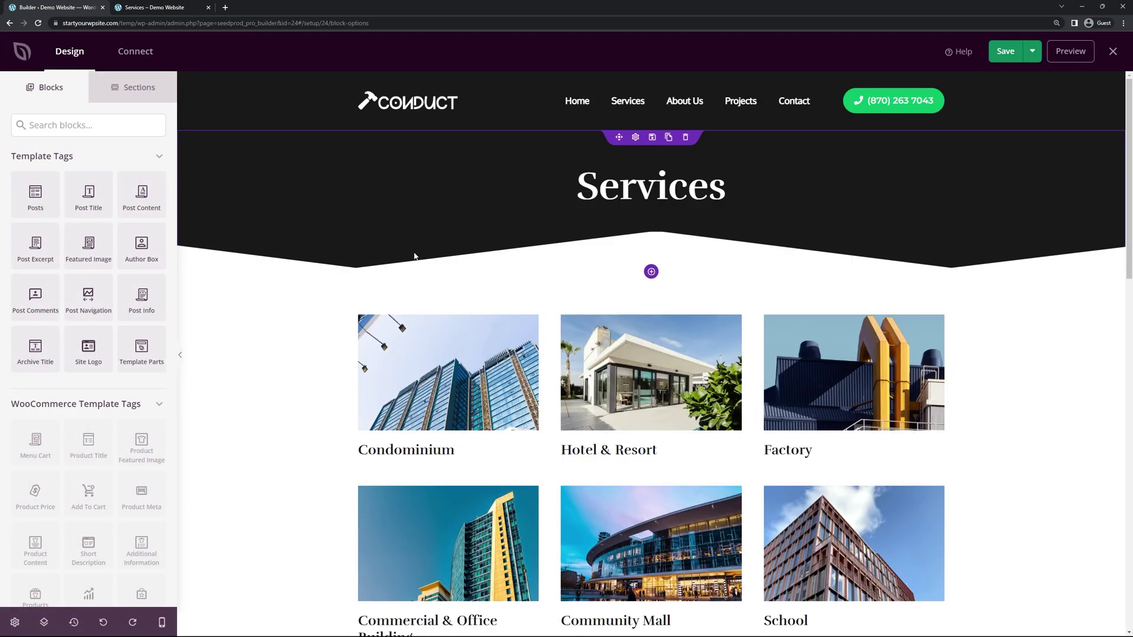
pyautogui.click(158, 8)
pyautogui.doubleClick(562, 165)
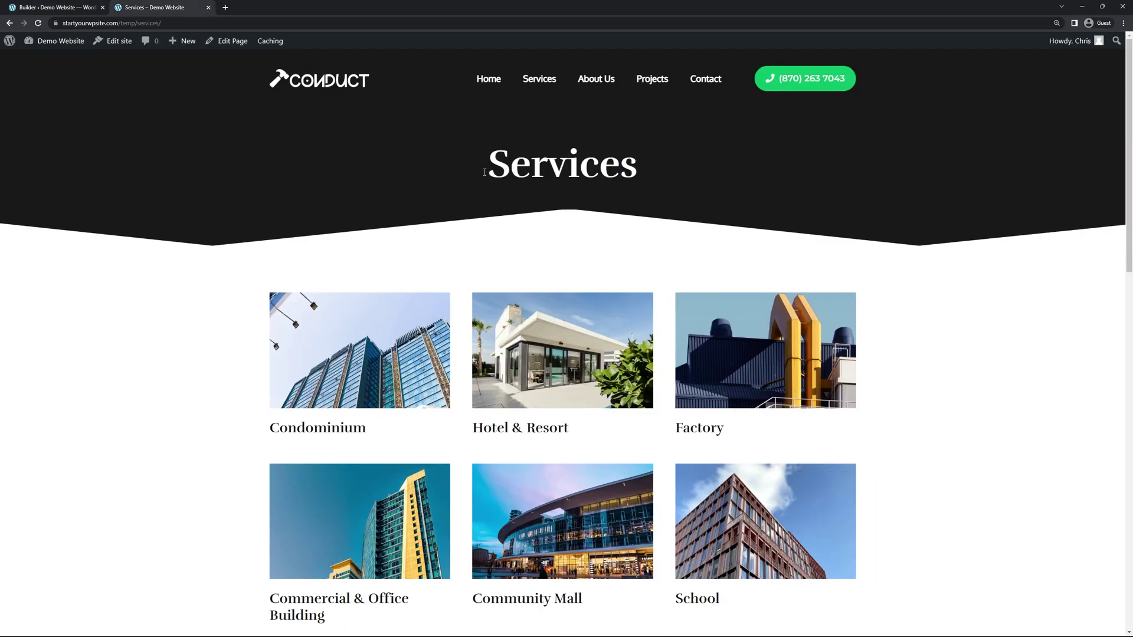
pyautogui.click(77, 7)
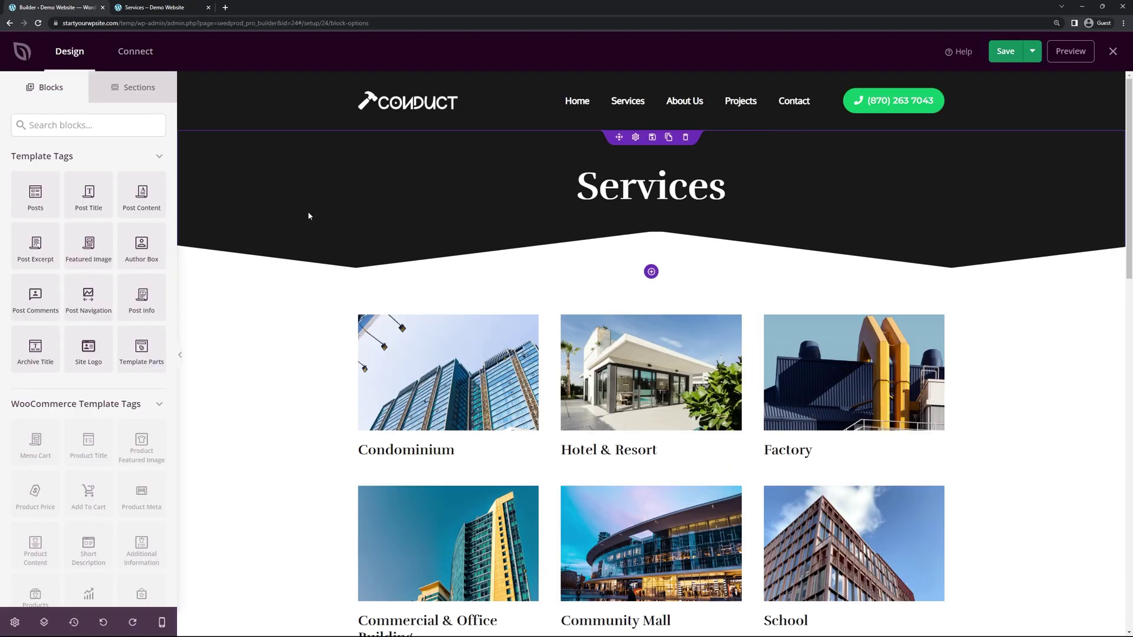
# Try a pure black background color on the Services title section and undo the change
pyautogui.click(286, 171)
pyautogui.click(125, 223)
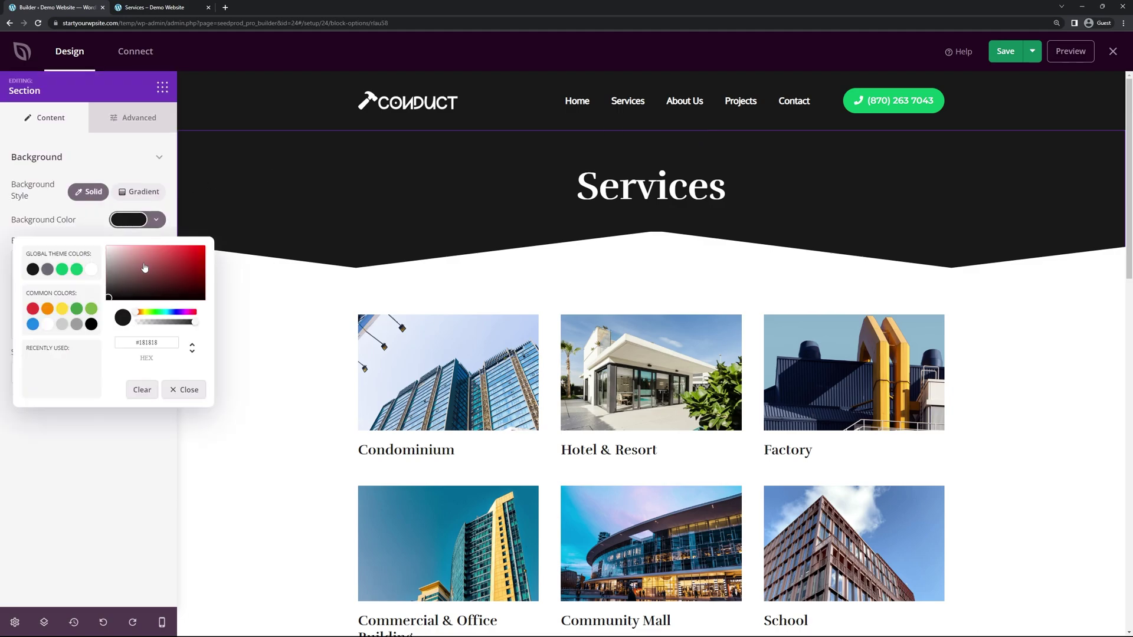
pyautogui.moveTo(115, 255); pyautogui.dragTo(100, 306)
pyautogui.click(284, 299)
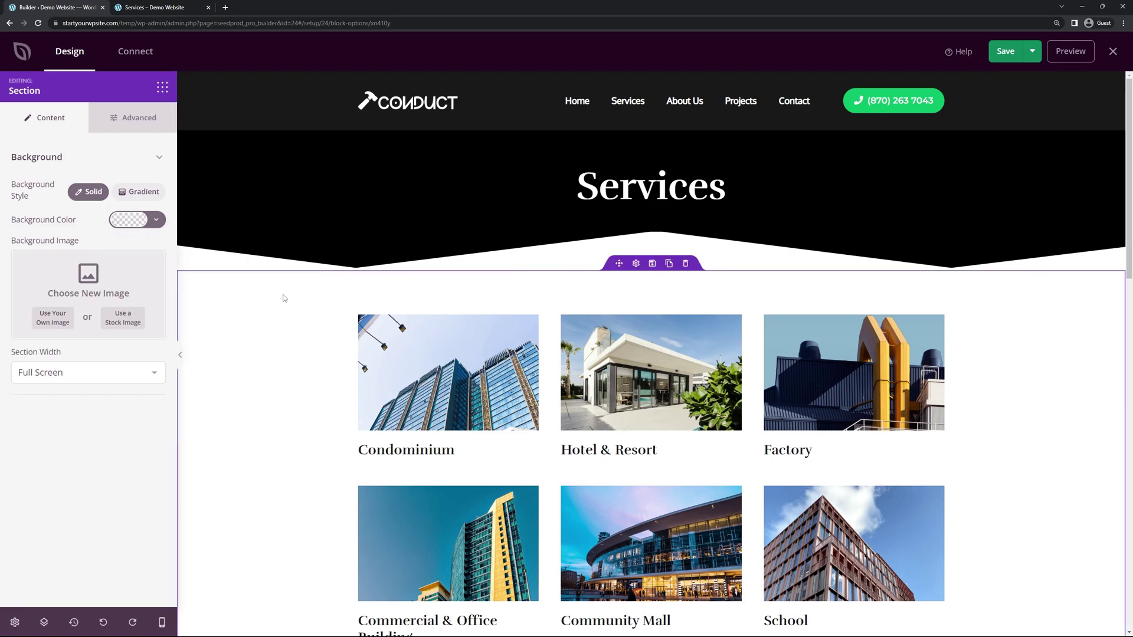
pyautogui.click(104, 624)
# Examine the image and headline settings of the Condominium card and the rest of the service grid
pyautogui.scroll(-3, 649, 354)
pyautogui.click(448, 248)
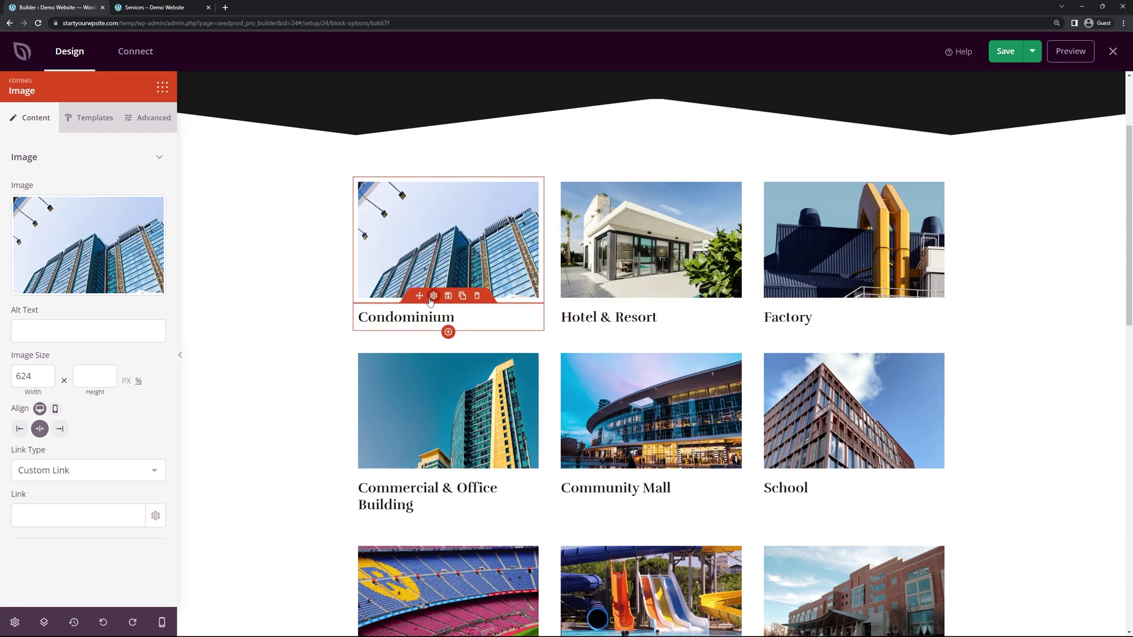
pyautogui.click(430, 300)
pyautogui.tripleClick(95, 244)
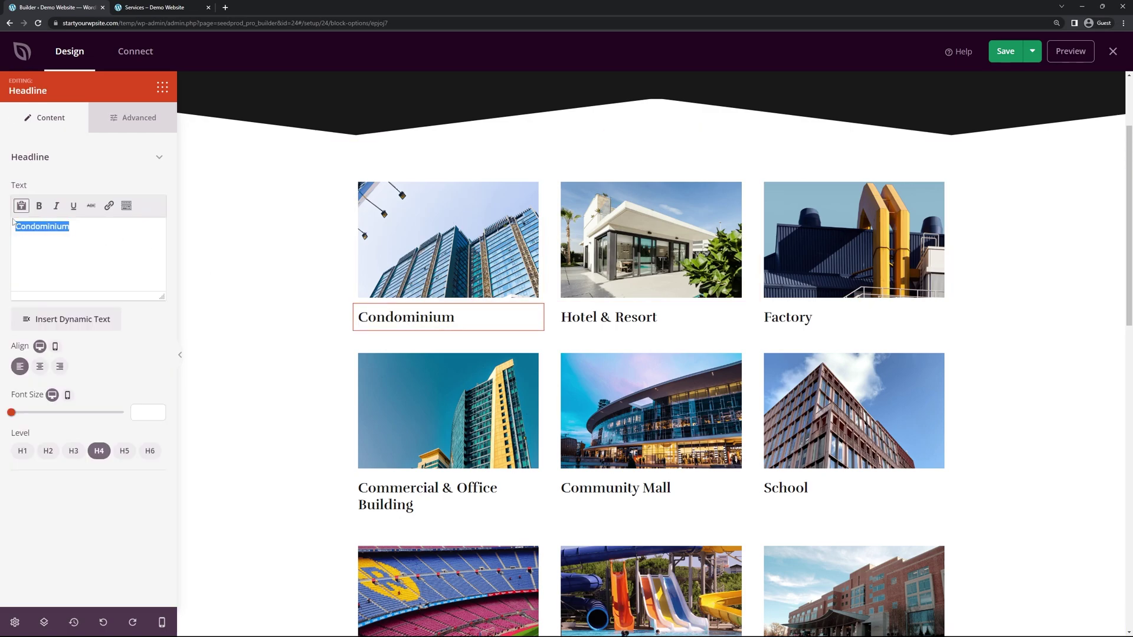
pyautogui.click(405, 235)
pyautogui.scroll(-3, 649, 265)
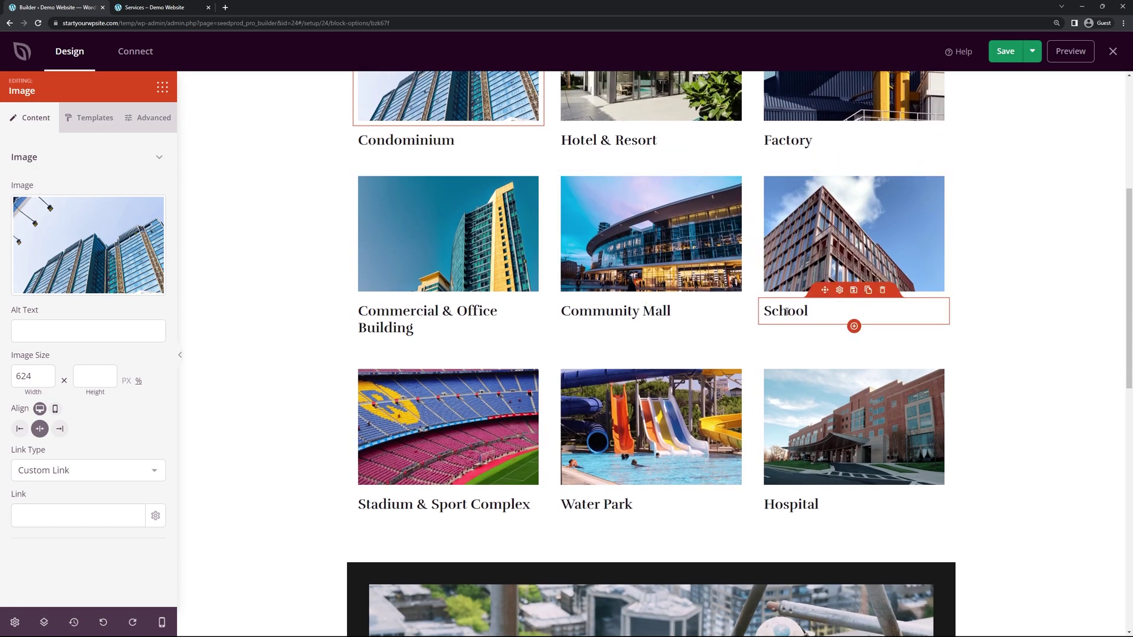
pyautogui.scroll(-8, 786, 311)
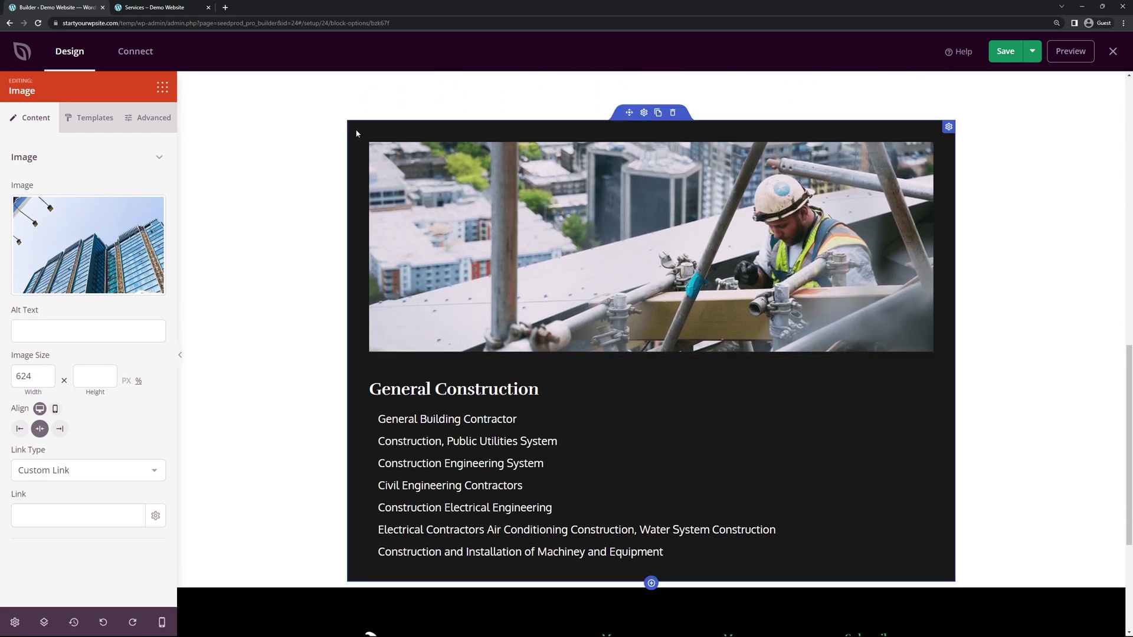
# Replace the General Construction block's image with a stock photo of wood carving, and open the settings of the list below it
pyautogui.click(630, 191)
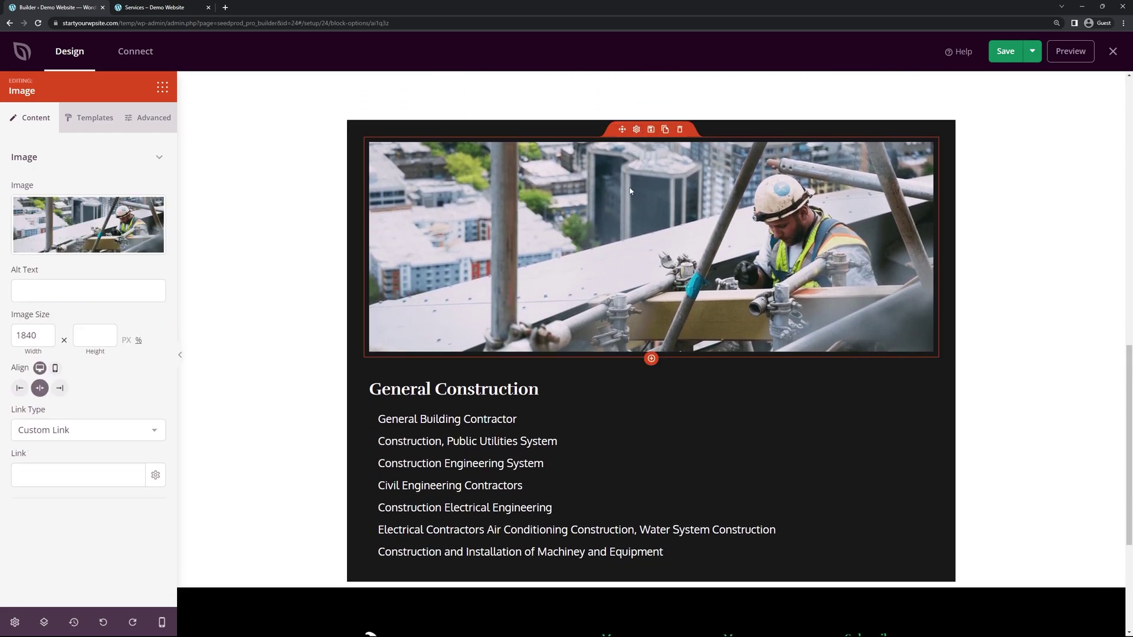
pyautogui.click(106, 227)
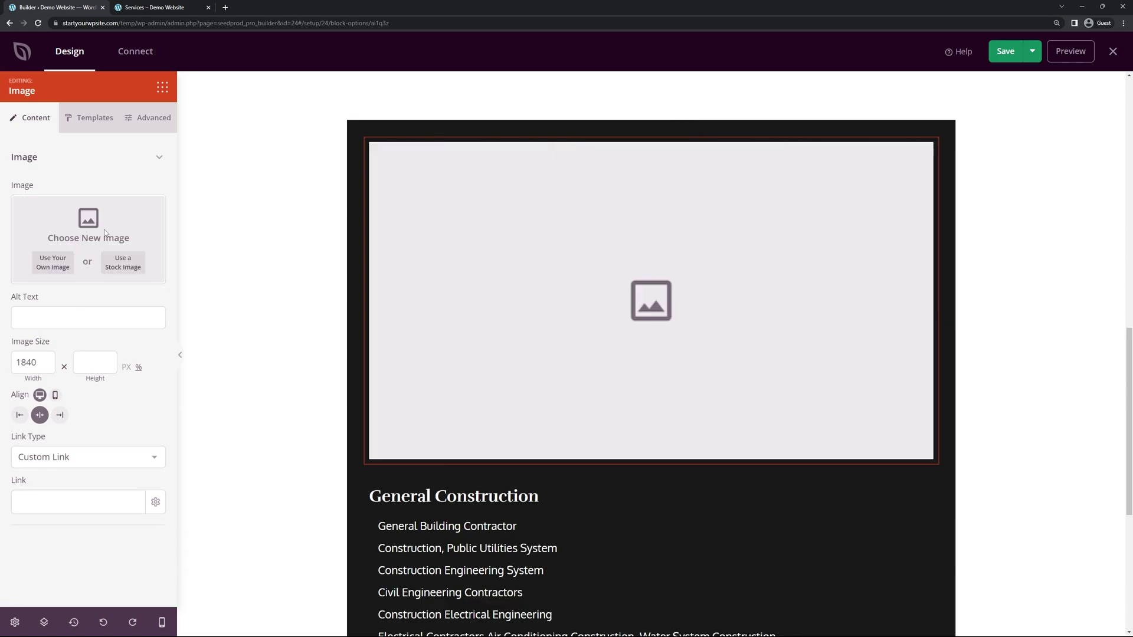
pyautogui.click(124, 267)
pyautogui.hotkey('ctrl', 'z')
pyautogui.scroll(-3, 609, 292)
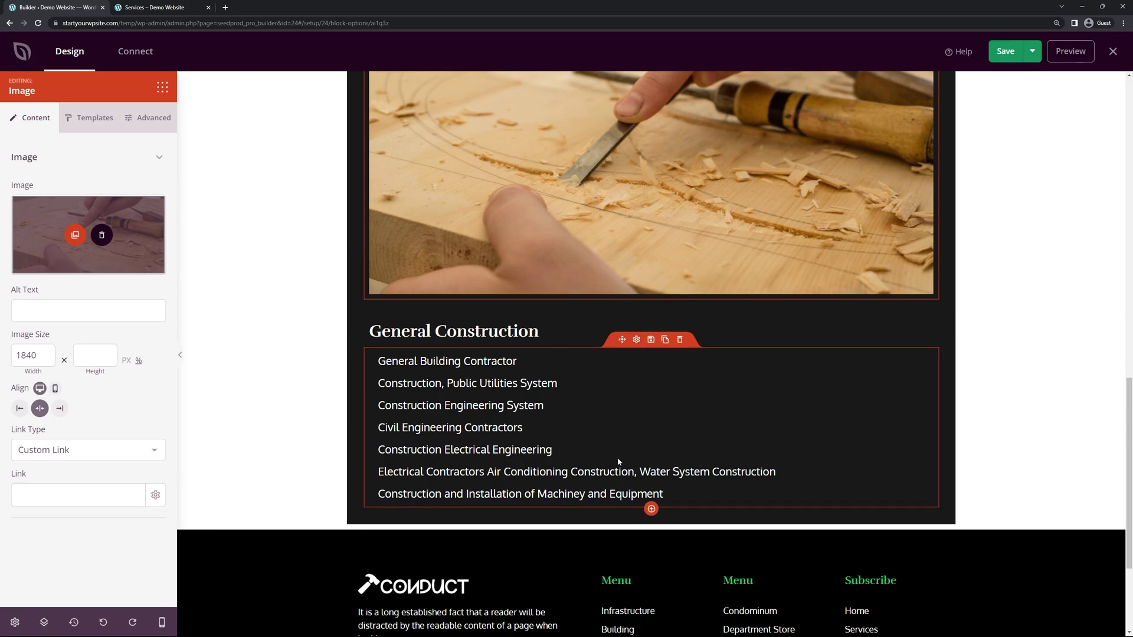
pyautogui.click(636, 339)
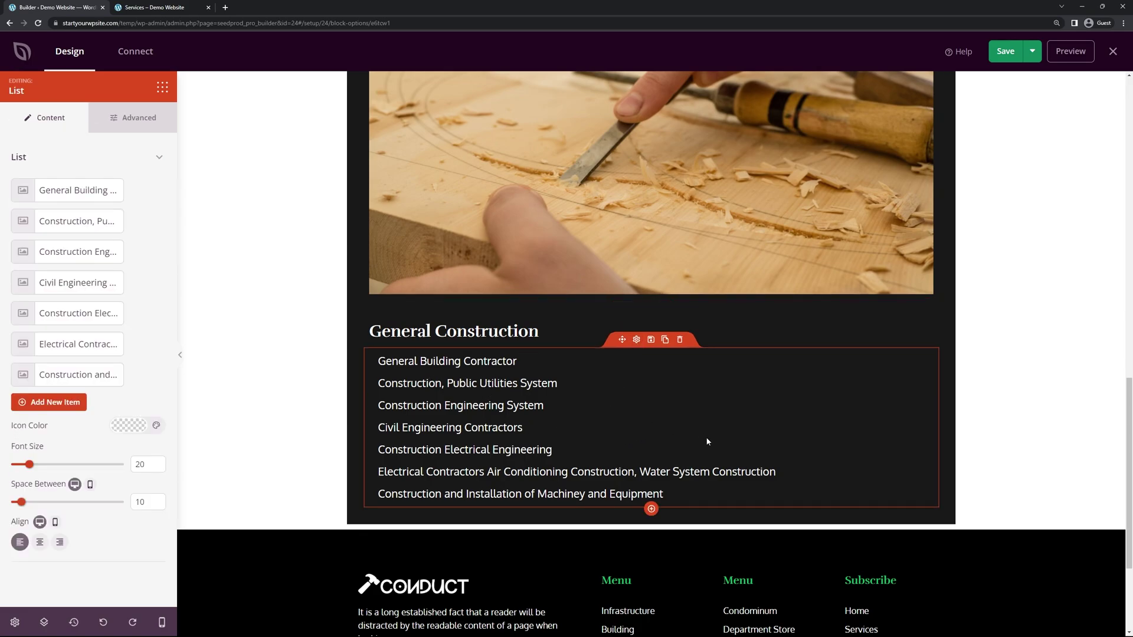
# Save and close the Services page, and review its reloaded live version
pyautogui.click(1006, 51)
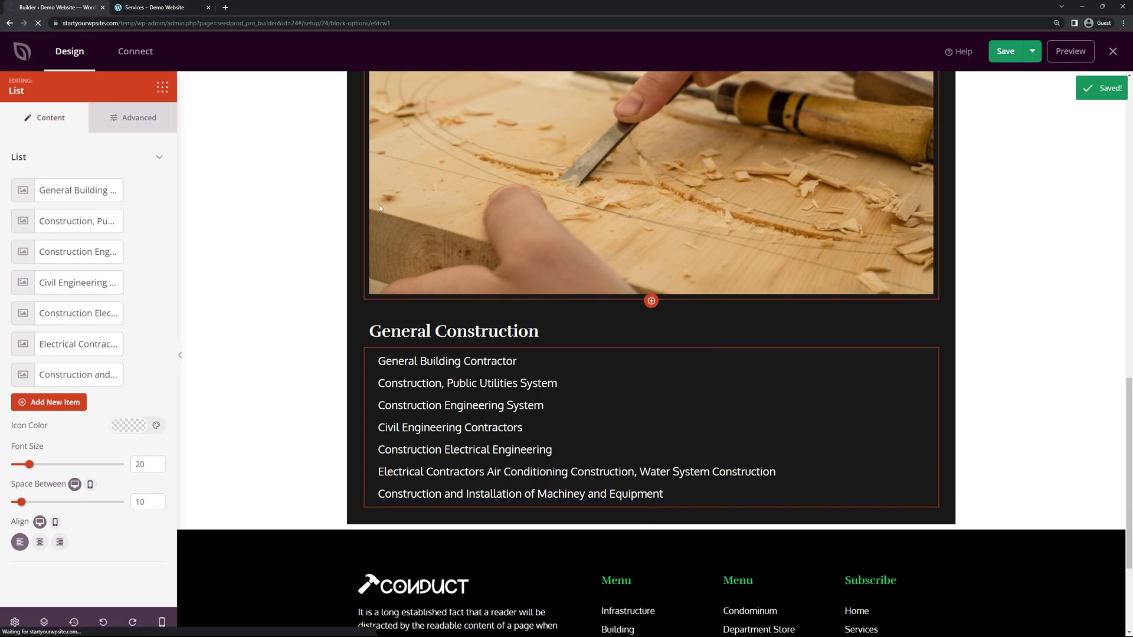
pyautogui.click(1111, 53)
pyautogui.moveTo(90, 126)
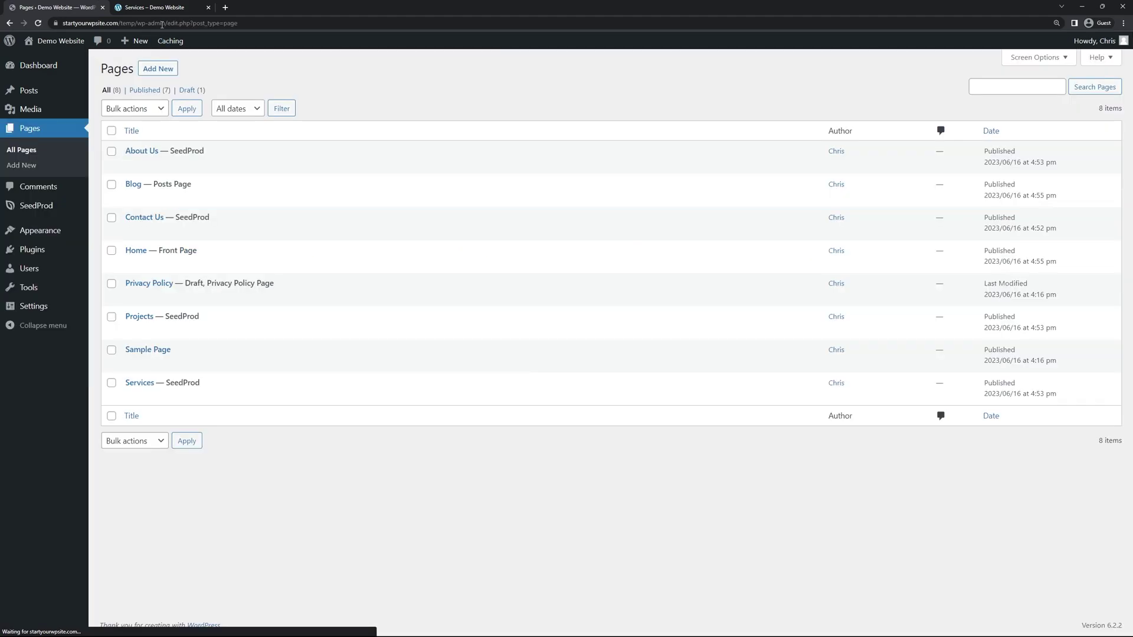
pyautogui.click(166, 8)
pyautogui.click(38, 23)
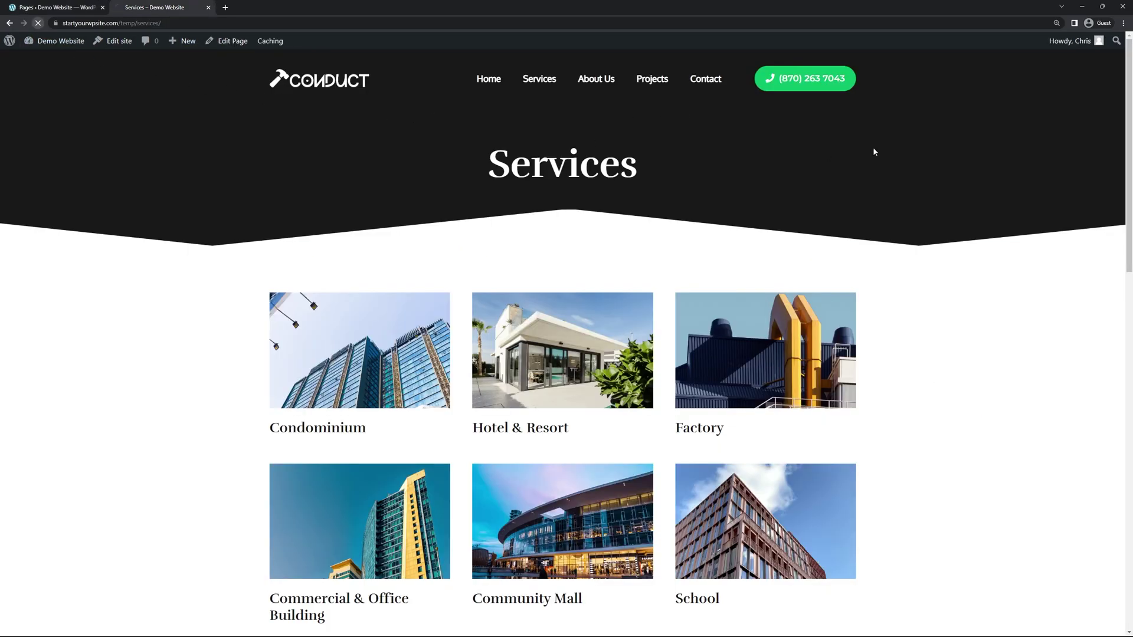
pyautogui.scroll(-15, 1100, 386)
pyautogui.scroll(20, 1101, 387)
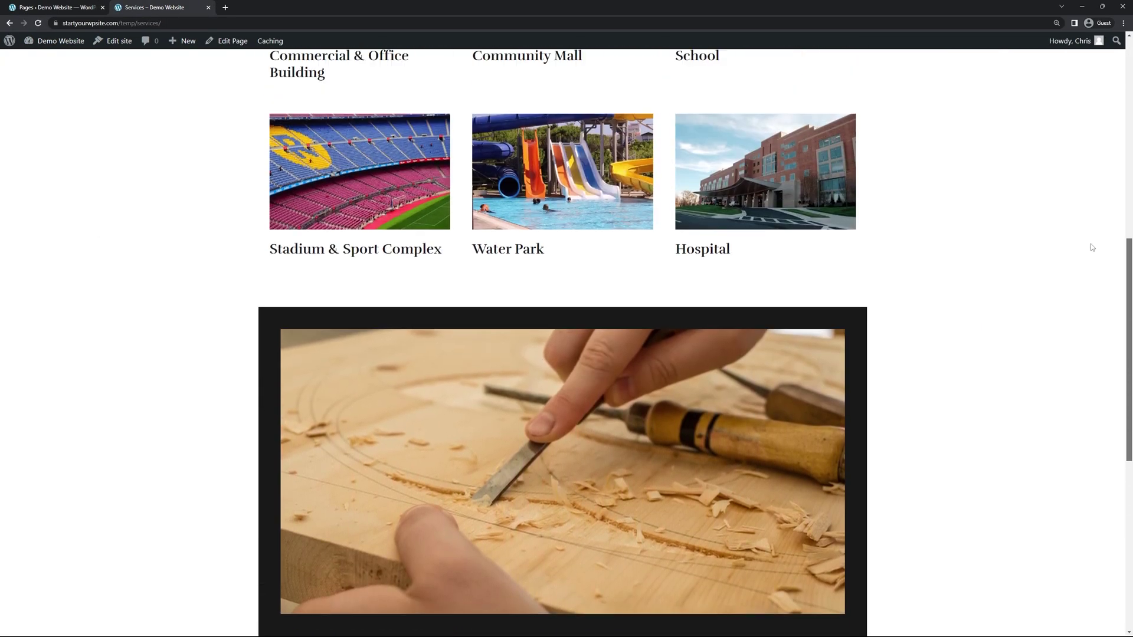
# Open the About Us page on the live site and load it in the SeedProd builder from the Pages list
pyautogui.click(597, 79)
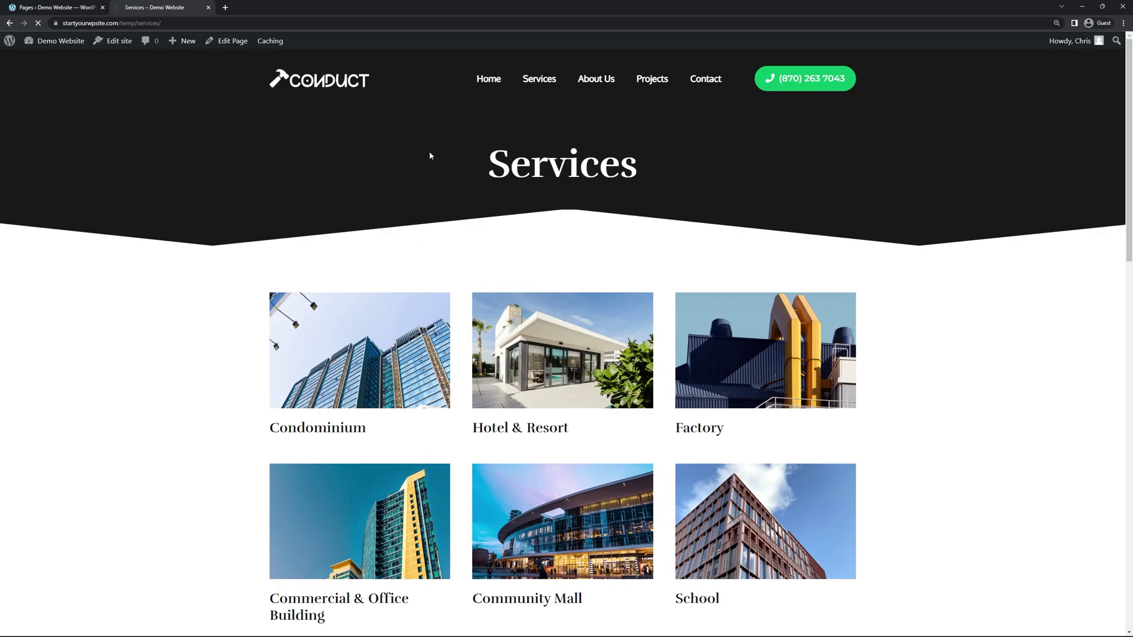
pyautogui.hotkey('ctrl', 'shift', 'Tab')
pyautogui.click(131, 165)
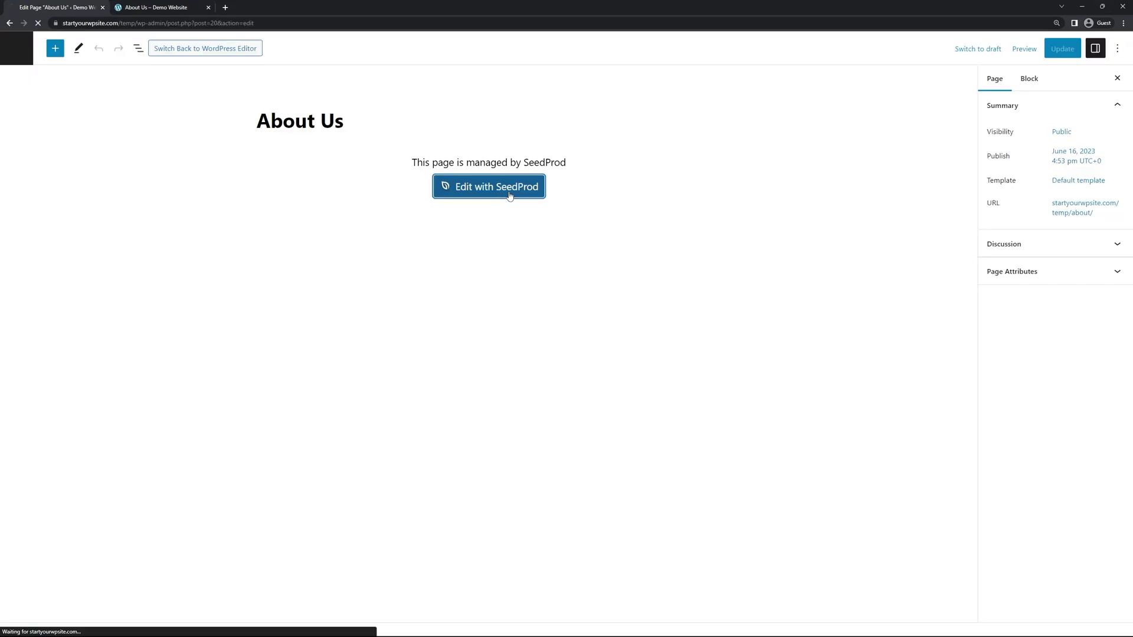
pyautogui.click(511, 191)
# Examine the settings of the Managing Director's Message image and the Manpower Mobilization Capacity chart image
pyautogui.scroll(-2, 560, 383)
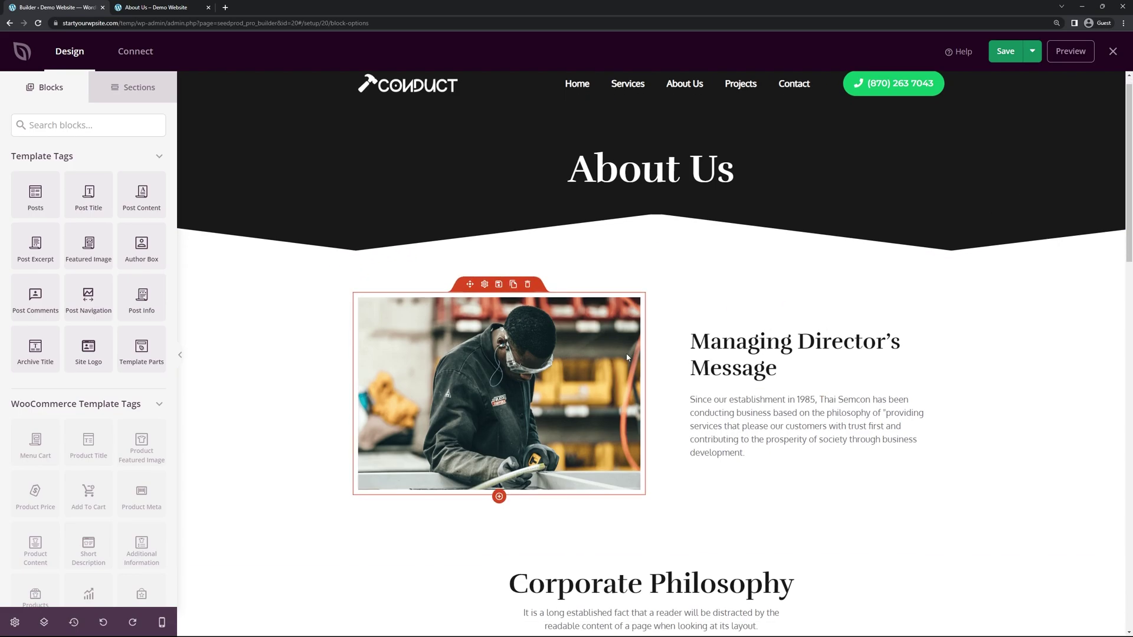
pyautogui.click(560, 331)
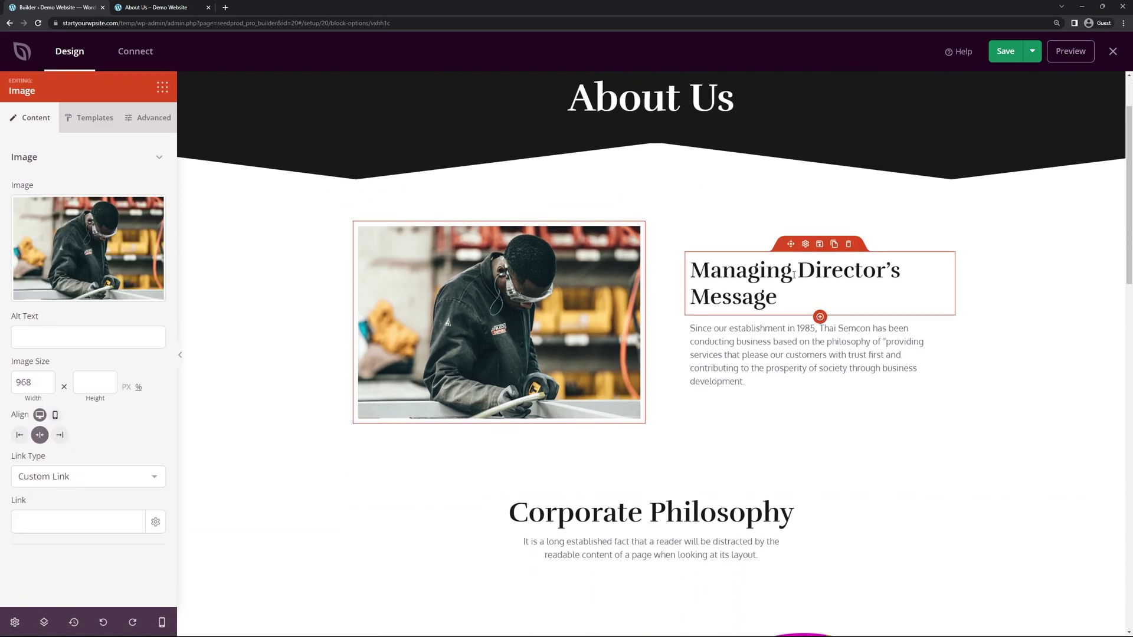
pyautogui.scroll(-7, 735, 334)
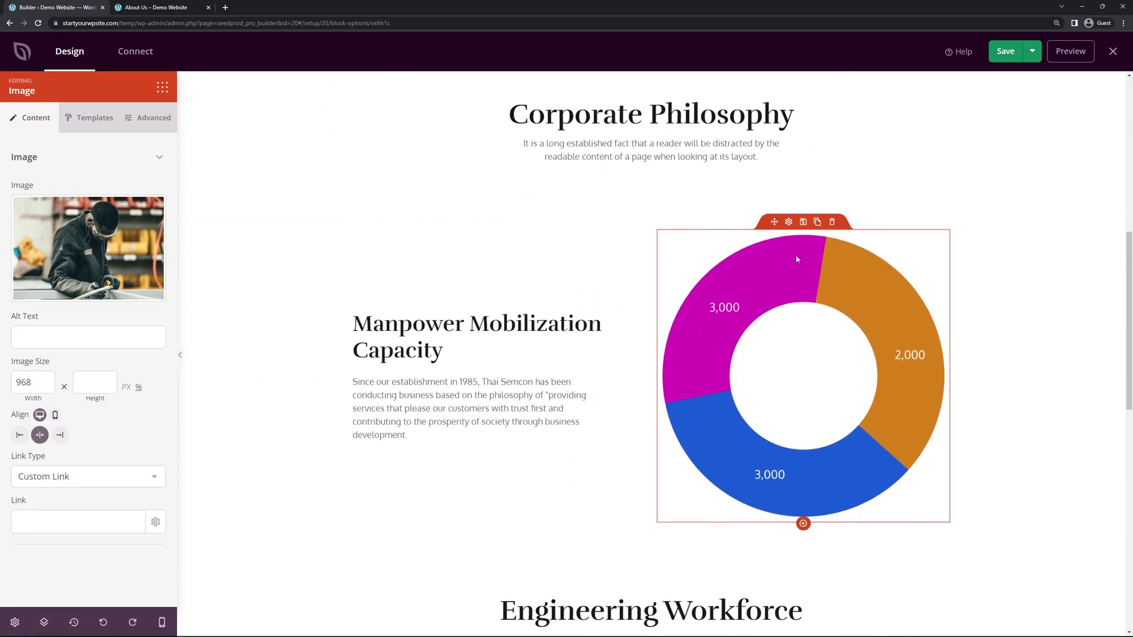
pyautogui.click(796, 259)
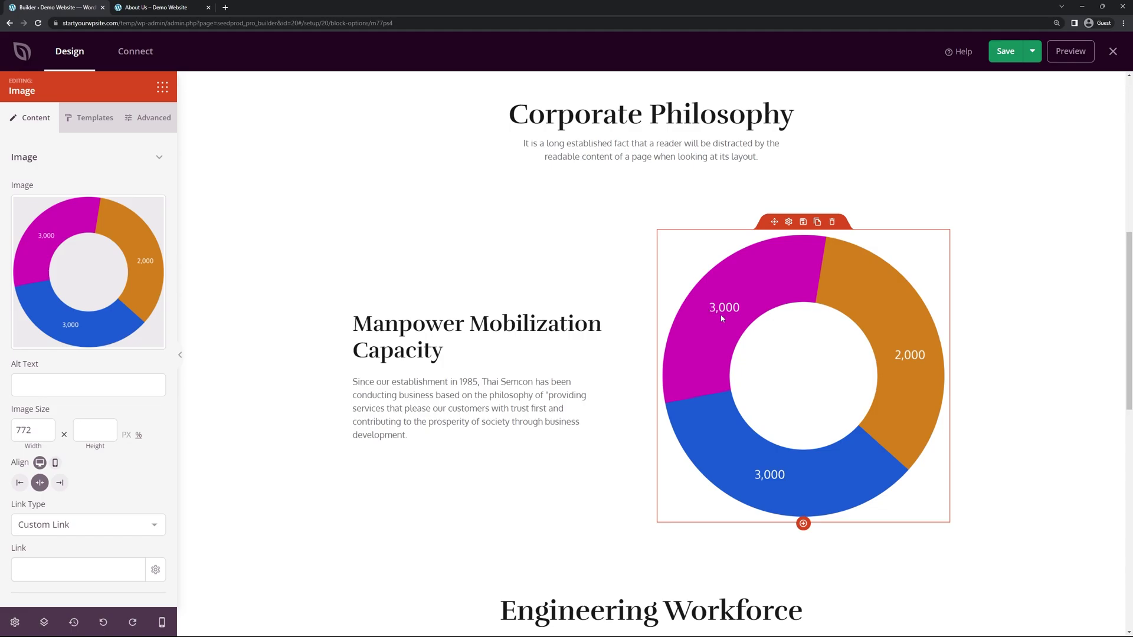
# Review the Engineering Workforce and Managing Director's Message sections lower on the About Us page
pyautogui.scroll(-6, 679, 348)
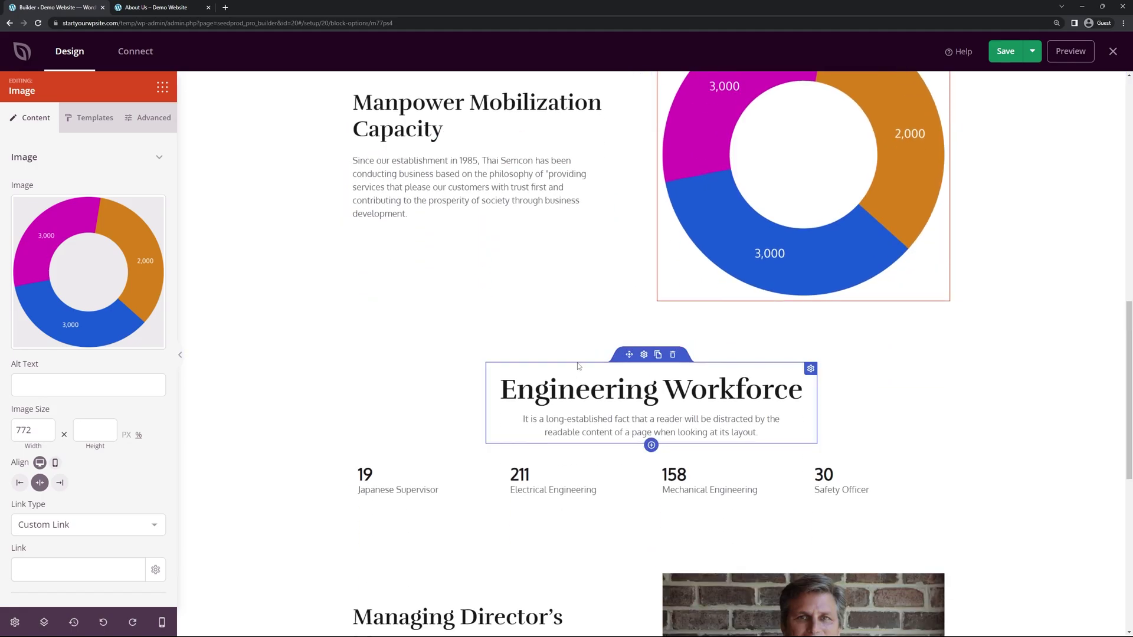
pyautogui.scroll(-4, 697, 349)
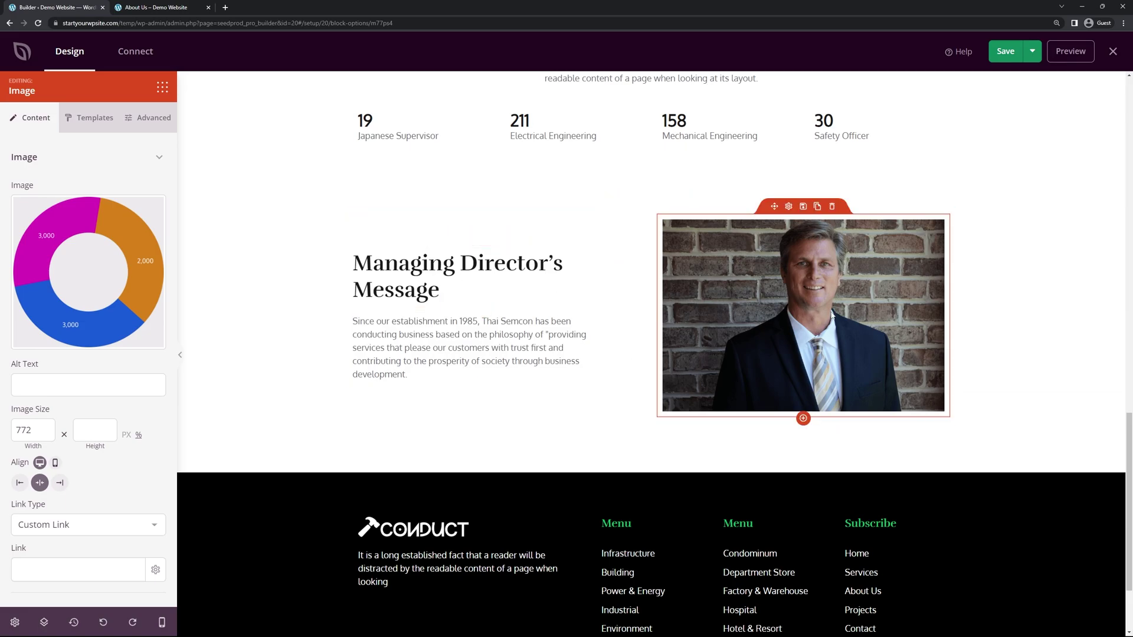
pyautogui.scroll(4, 832, 316)
pyautogui.scroll(-2, 767, 307)
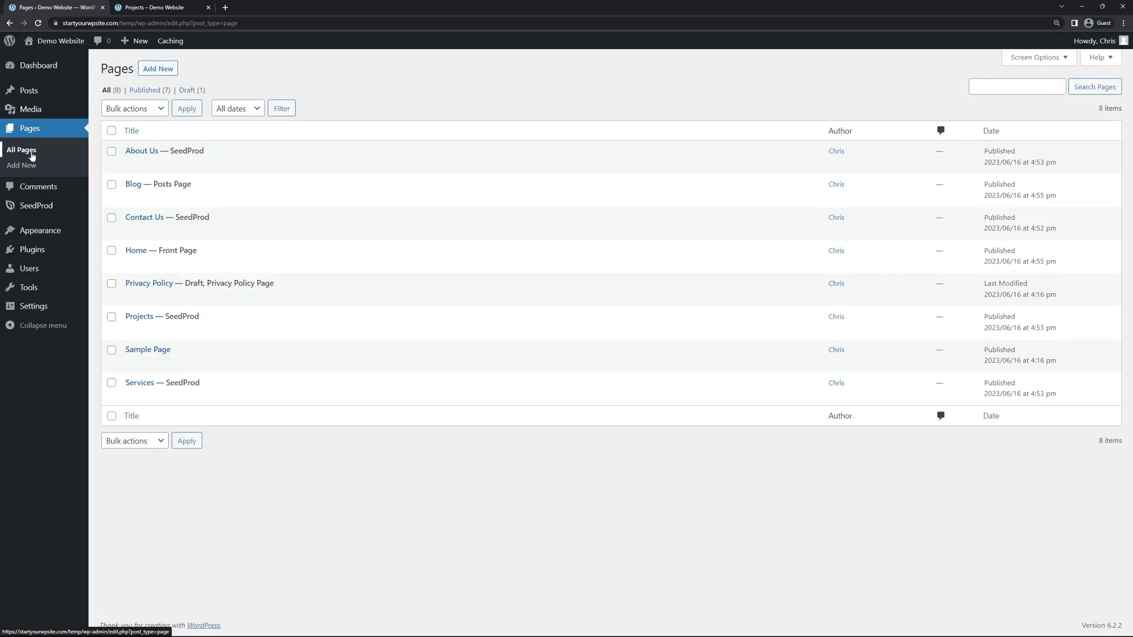
# Open the Projects page for editing from the Pages list
pyautogui.click(131, 330)
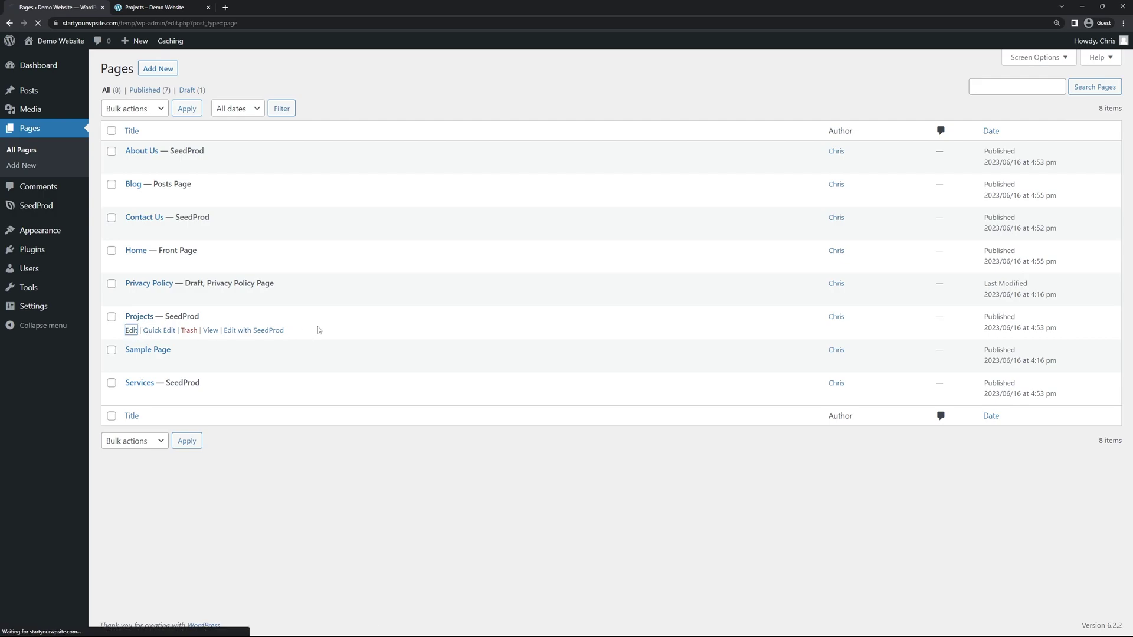
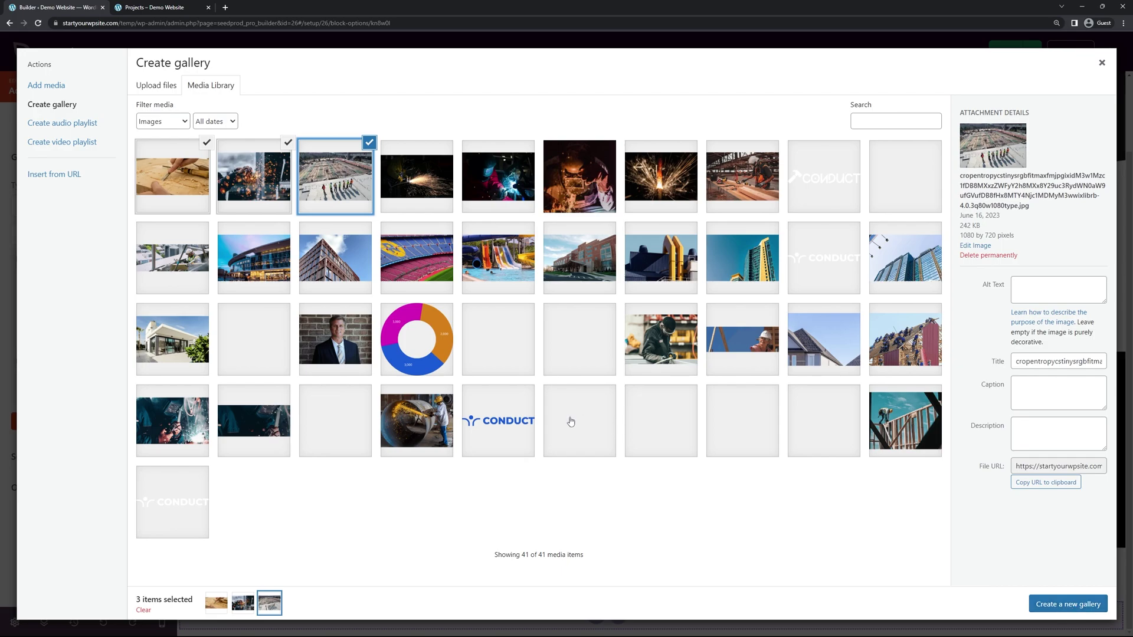
# Caption the three selected images frgwegw, wergweg and wegweg, and insert them into the Manufacturing Industry gallery
pyautogui.click(158, 211)
pyautogui.write('frgwegw')
pyautogui.click(253, 210)
pyautogui.write('wergweg')
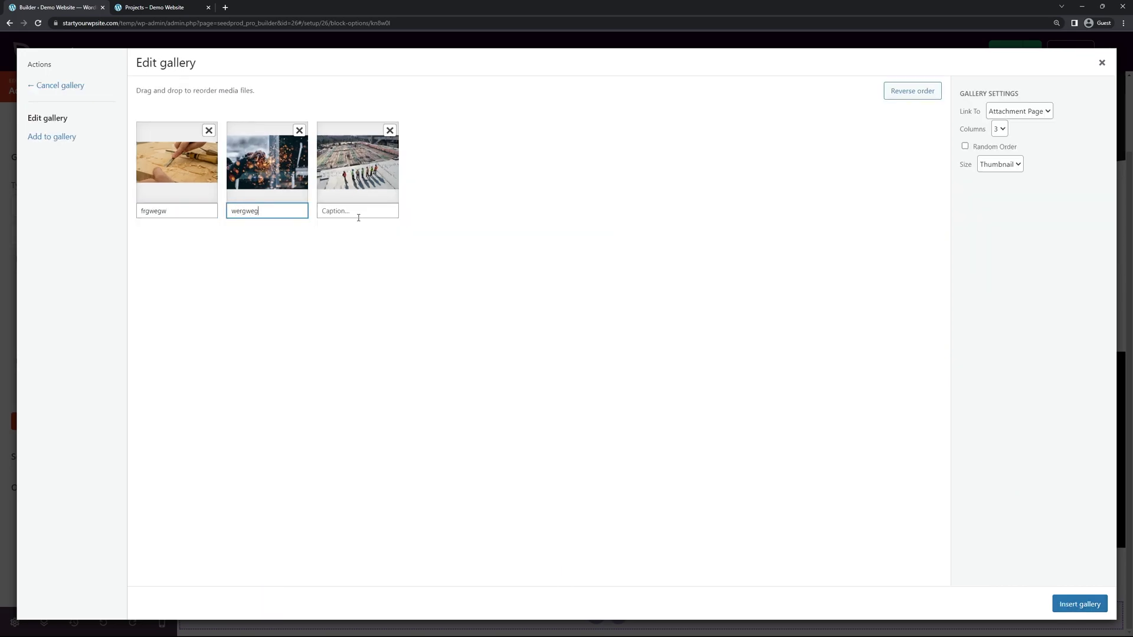
pyautogui.click(353, 211)
pyautogui.write('wegweg')
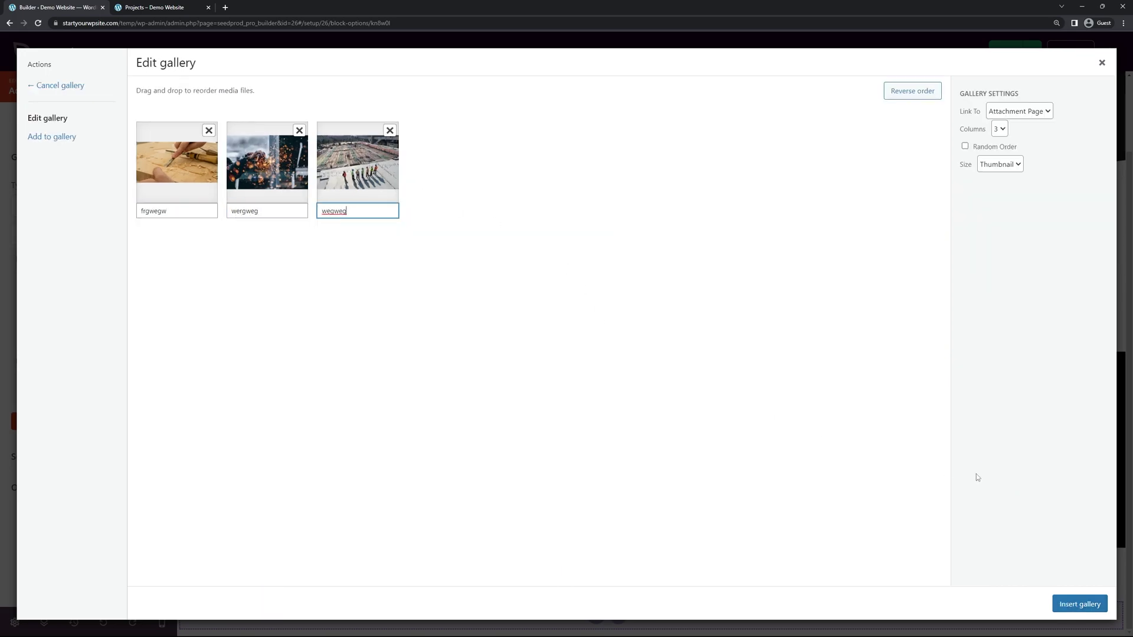
pyautogui.click(1079, 604)
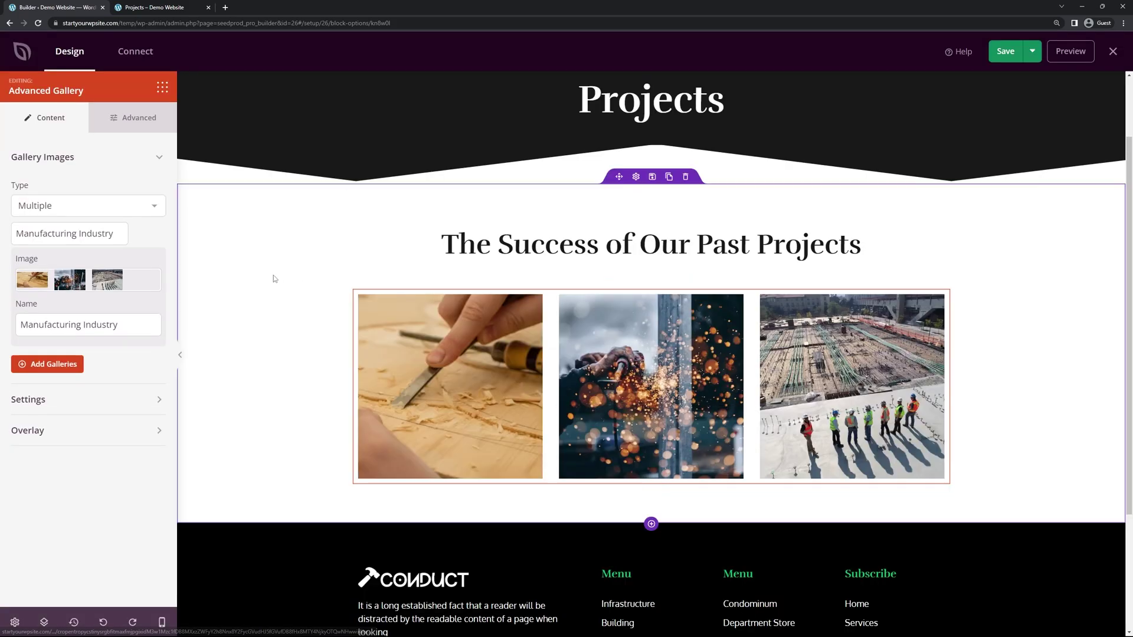
# Add a second gallery to the Advanced Gallery block and name it Welding
pyautogui.click(101, 238)
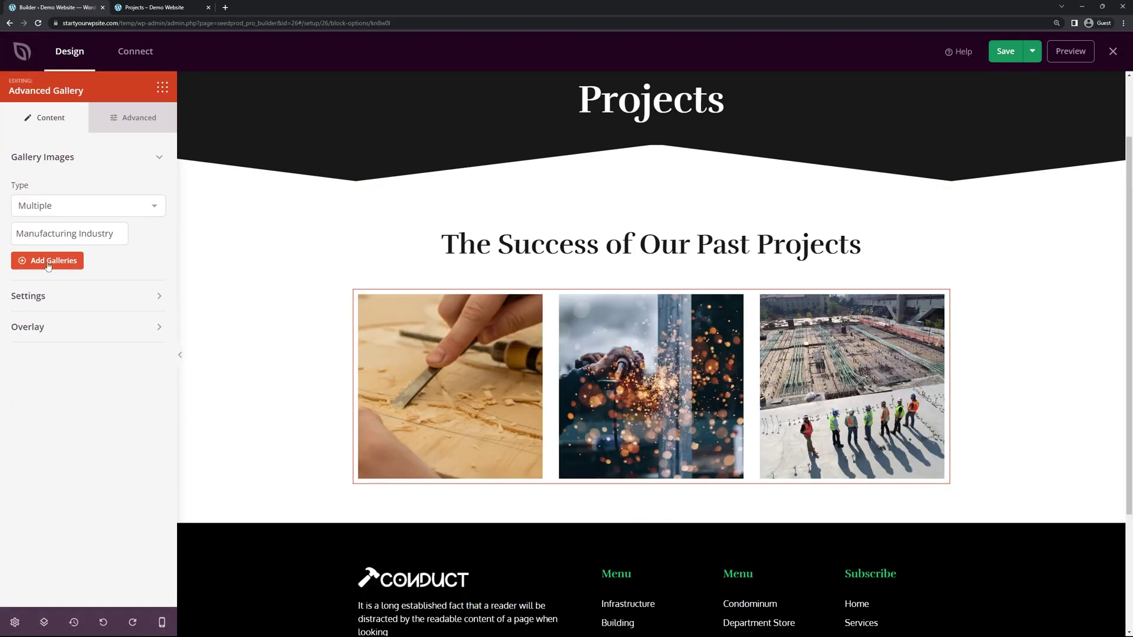
pyautogui.click(48, 264)
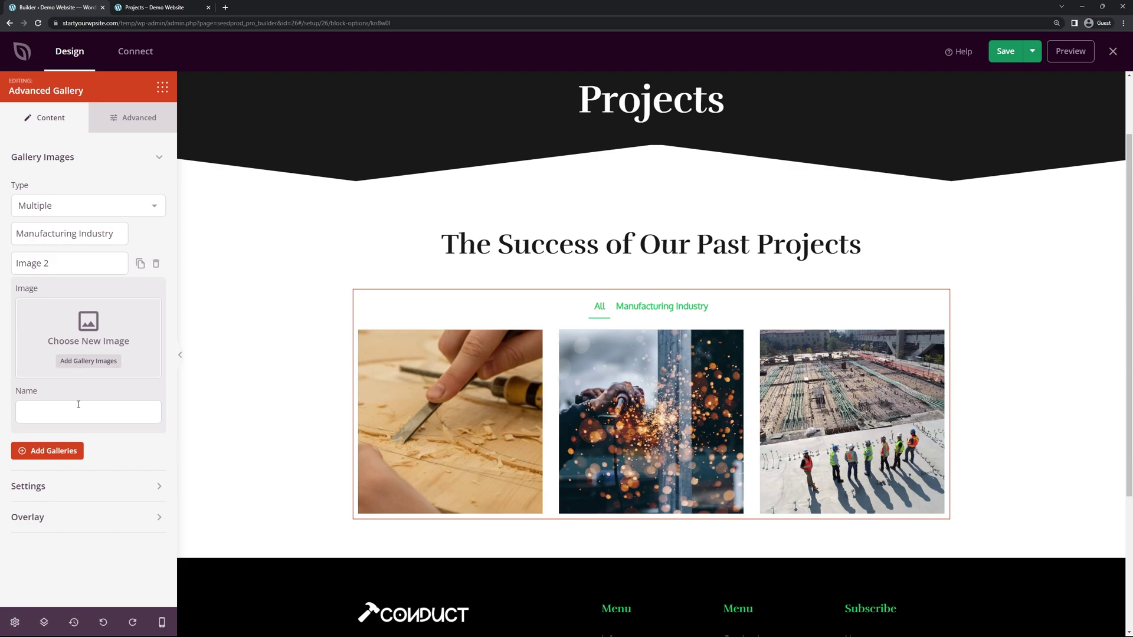
pyautogui.click(84, 420)
pyautogui.write('Welding')
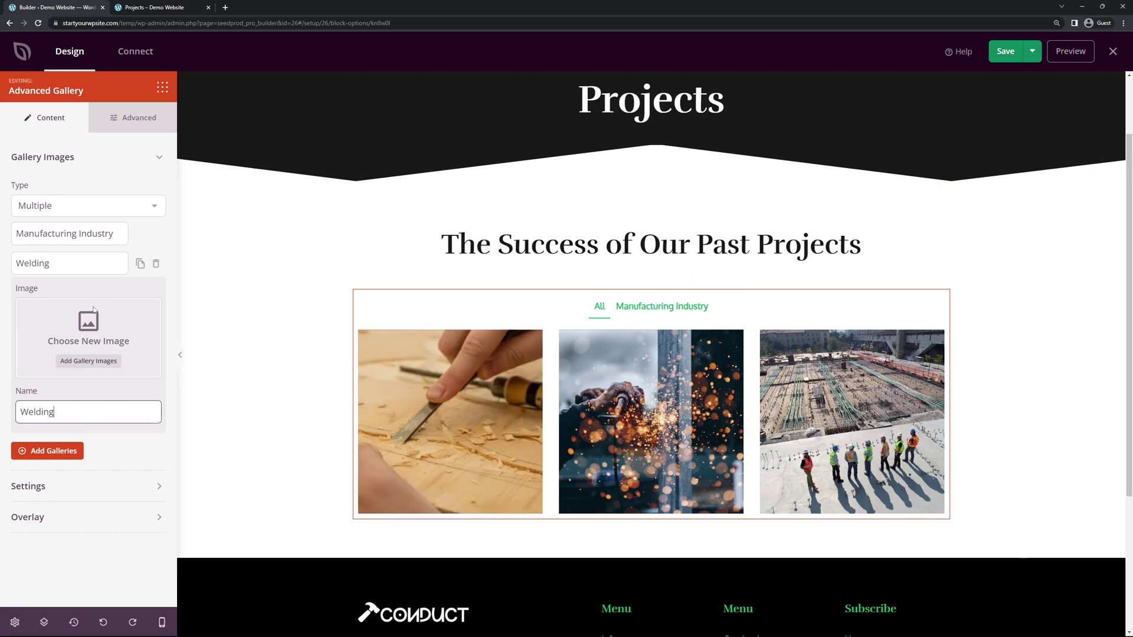
# Insert the spark image and the two welder images into the Welding gallery, captioned dsht e, eh ee h and e rhehre
pyautogui.click(89, 360)
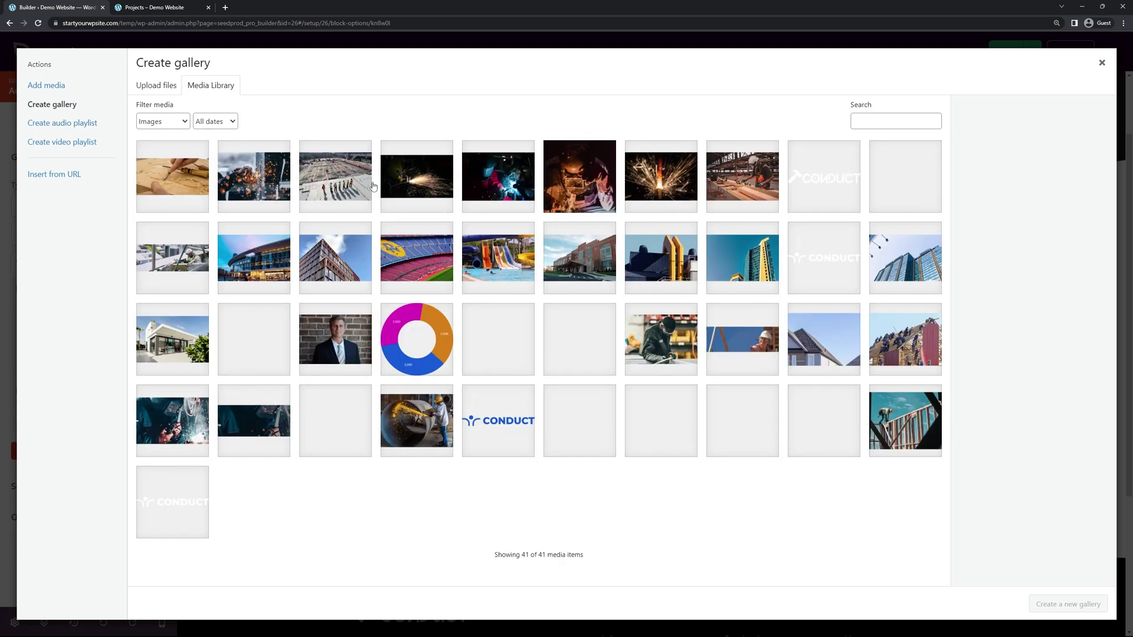
pyautogui.click(417, 176)
pyautogui.click(498, 176)
pyautogui.click(580, 175)
pyautogui.click(1068, 604)
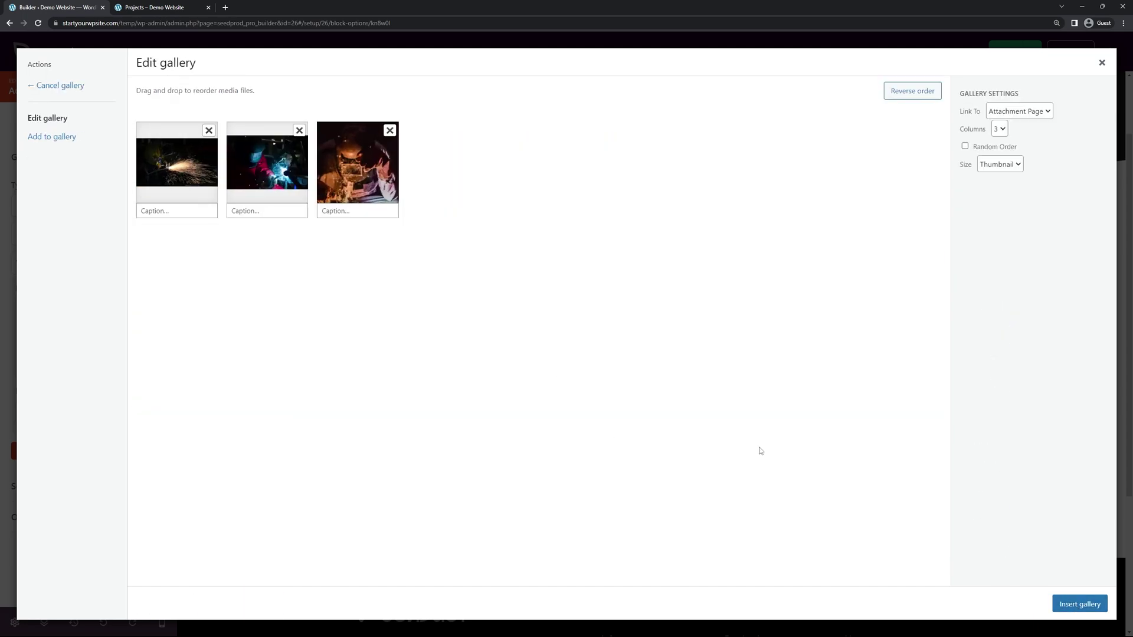
pyautogui.click(176, 210)
pyautogui.write('Weld')
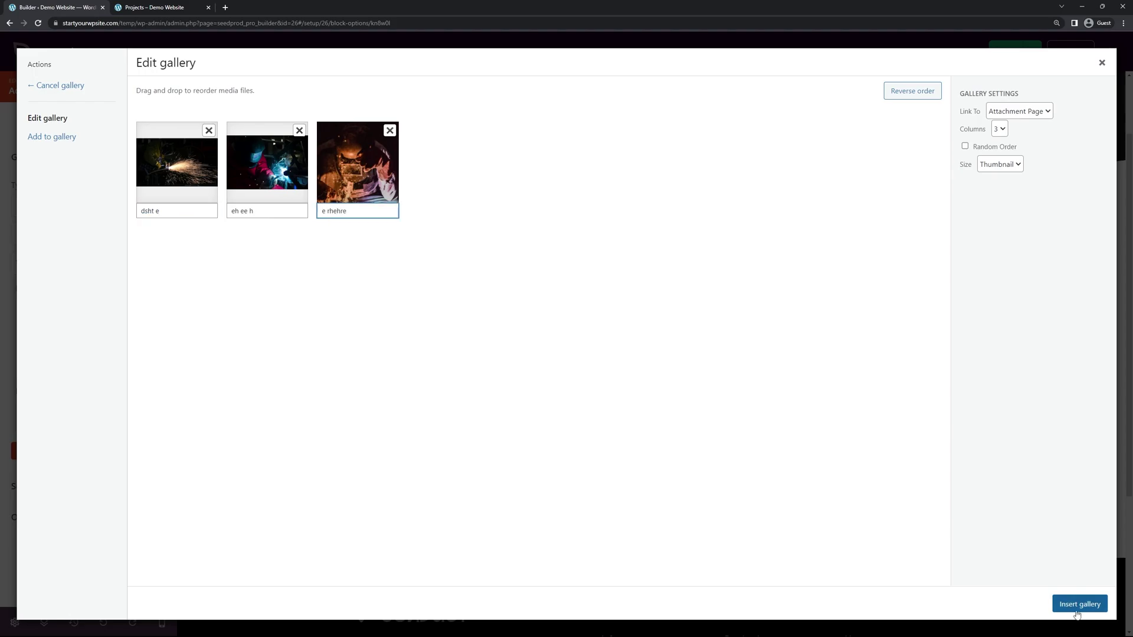
pyautogui.click(1080, 604)
# Check the projects gallery by filtering it to Manufacturing Industry and back to All
pyautogui.scroll(-5, 263, 242)
pyautogui.scroll(3, 261, 238)
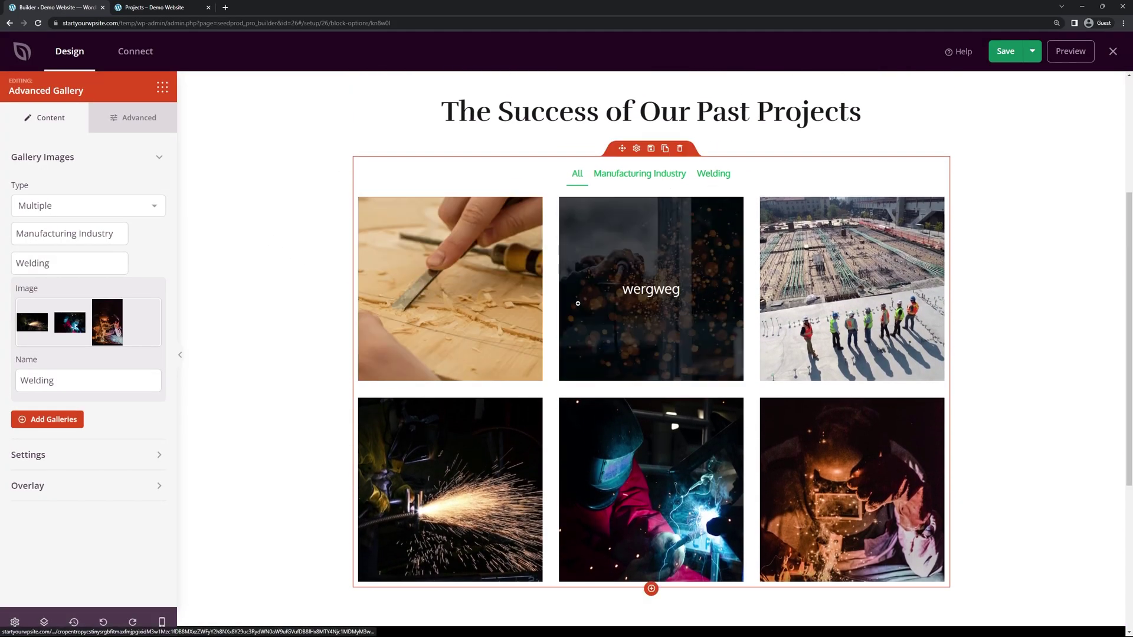
pyautogui.click(646, 178)
pyautogui.click(577, 173)
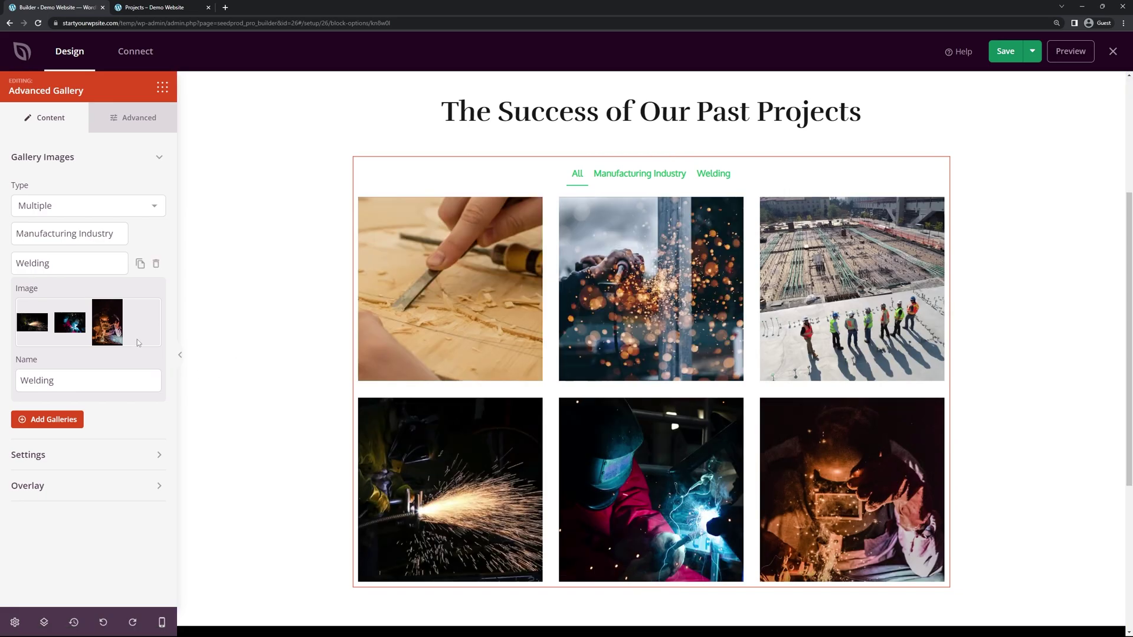
# Try four columns for the projects gallery, return it to 3 columns, and reduce the spacing to 1
pyautogui.click(78, 261)
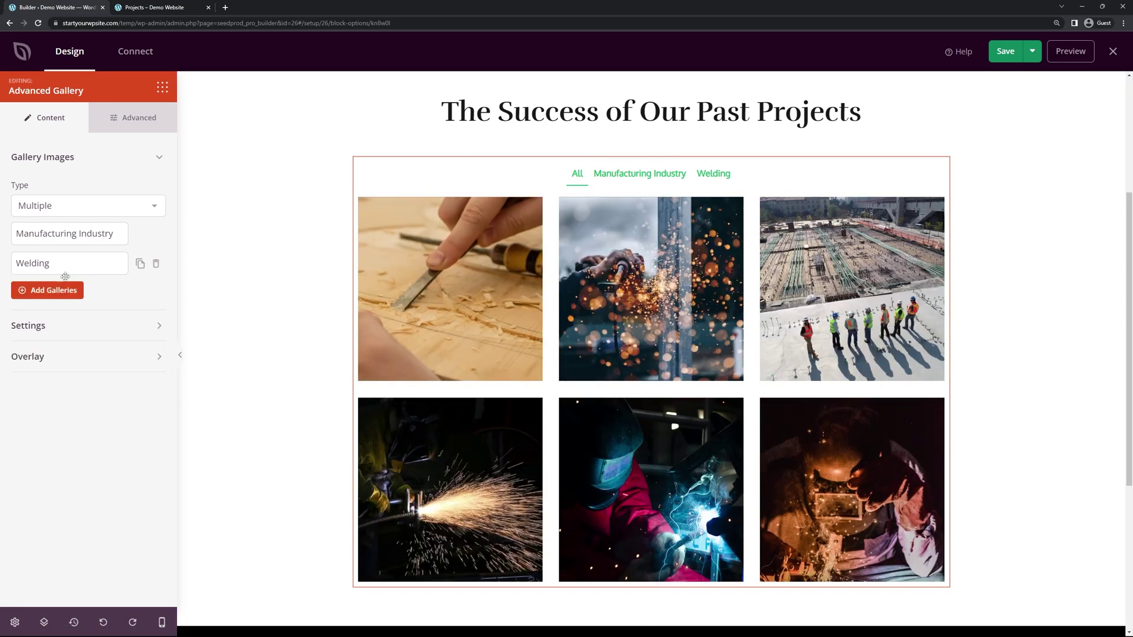
pyautogui.click(74, 332)
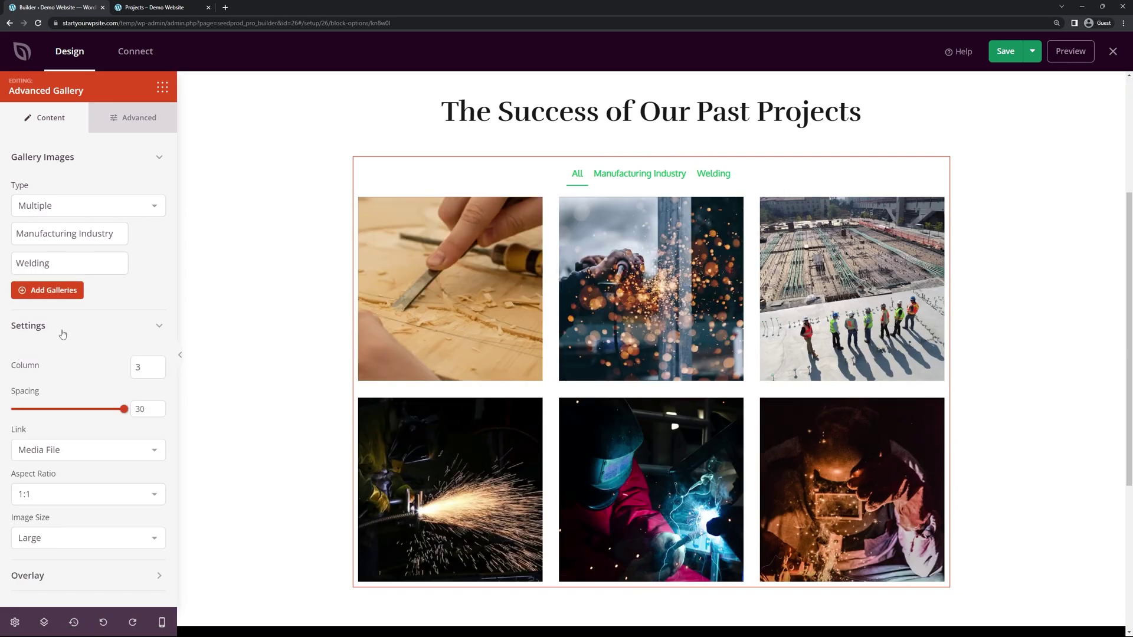
pyautogui.click(157, 365)
pyautogui.click(157, 365)
pyautogui.click(157, 371)
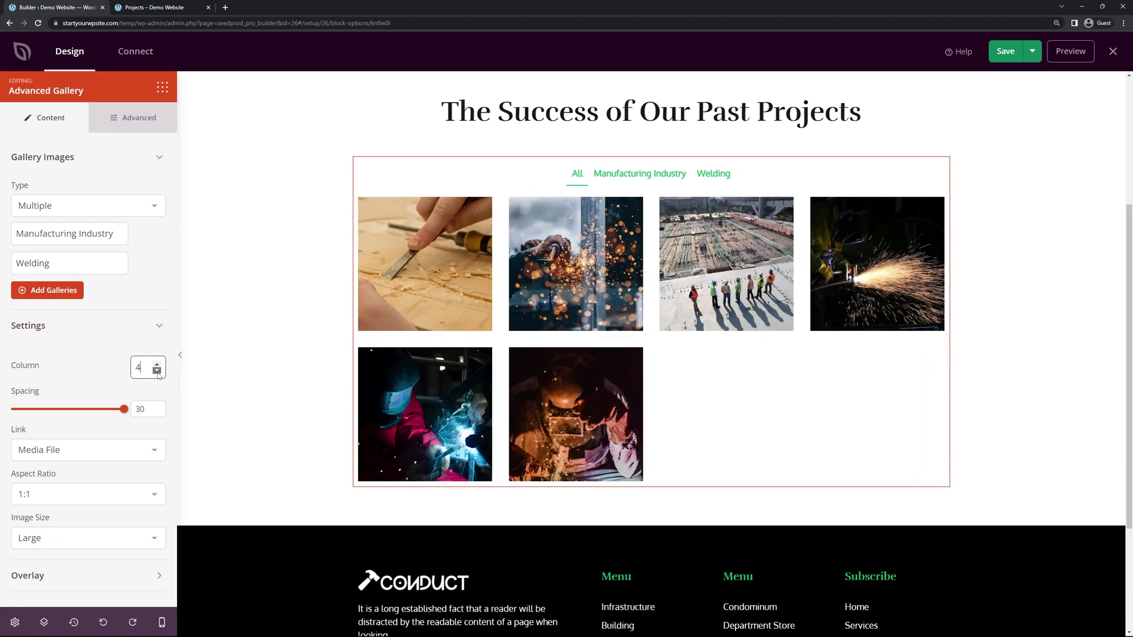
pyautogui.click(158, 371)
pyautogui.moveTo(124, 409); pyautogui.dragTo(3, 410)
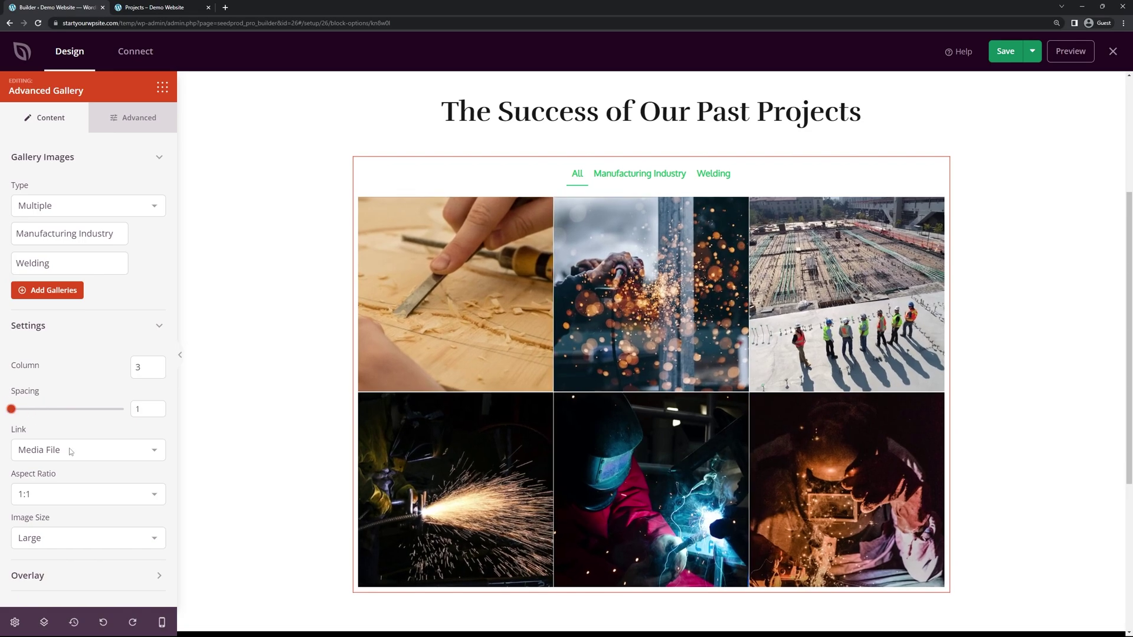
# Preview the wood carving image at full size, keep the link on Media File, and set the gallery's aspect ratio to 3:2
pyautogui.click(458, 309)
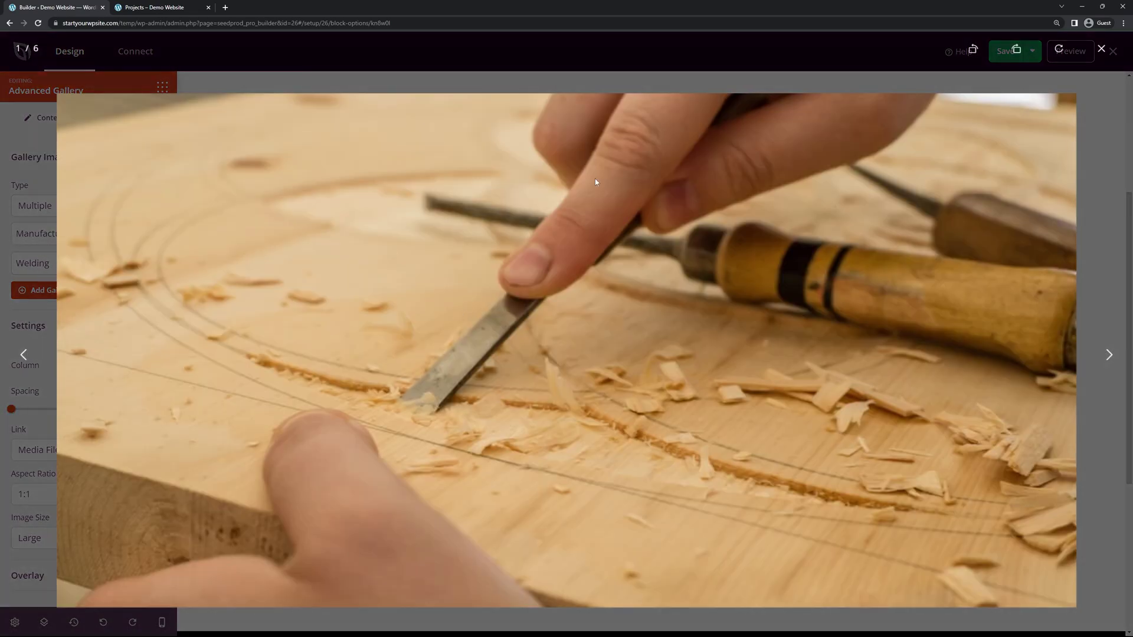
pyautogui.click(608, 76)
pyautogui.click(108, 450)
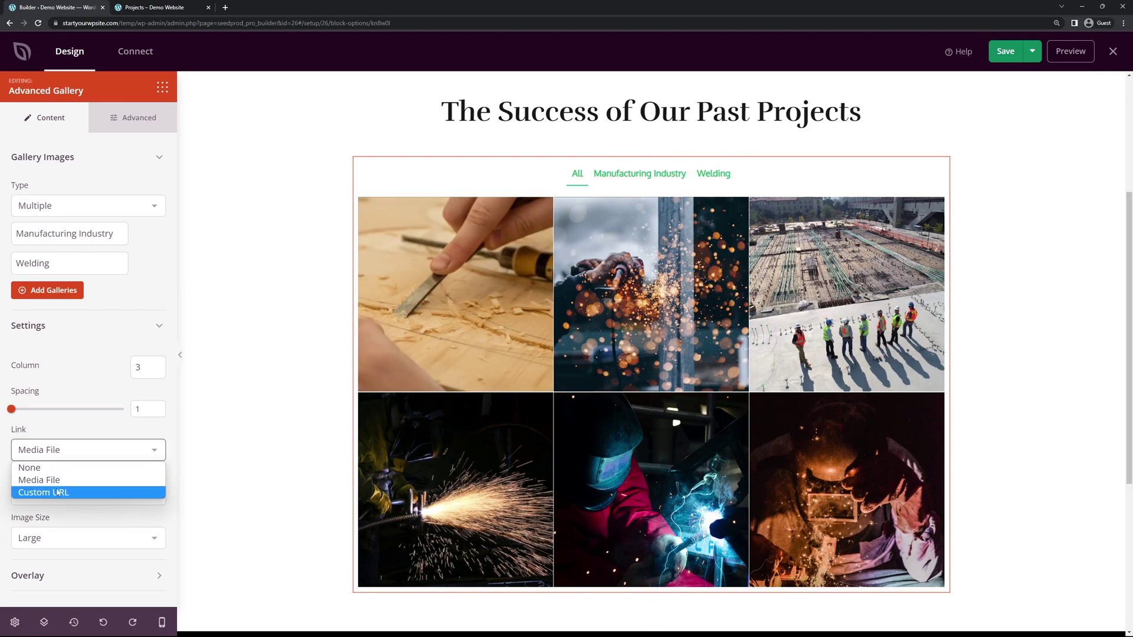
pyautogui.click(87, 457)
pyautogui.click(91, 495)
pyautogui.click(65, 521)
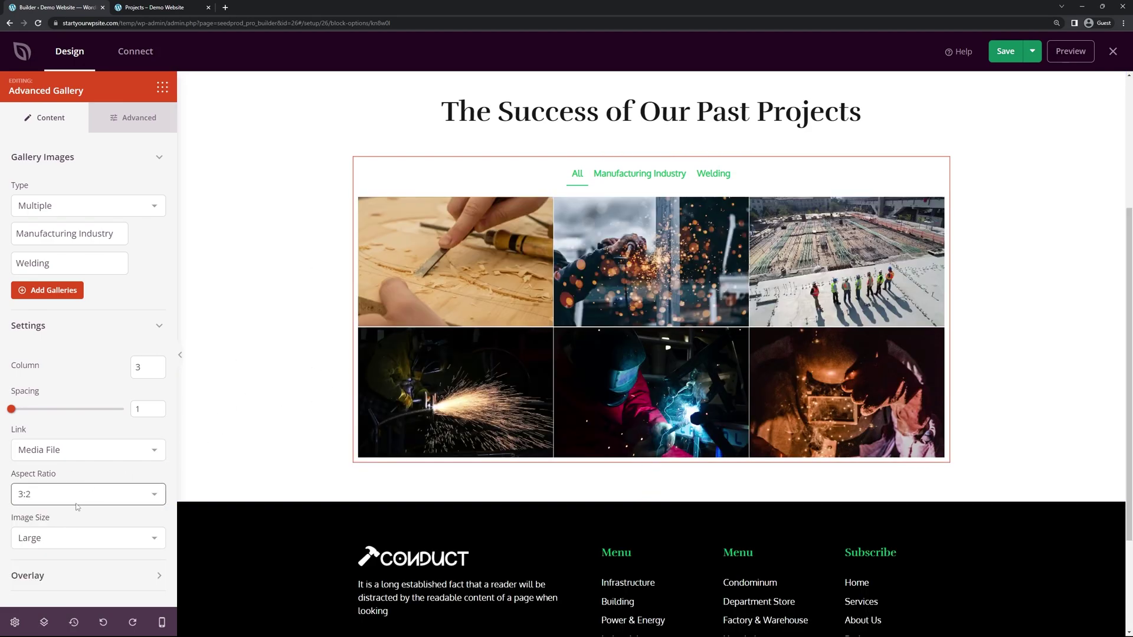
# Examine the gallery's Overlay settings for caption, description, text colour and background colour
pyautogui.click(147, 325)
pyautogui.click(52, 357)
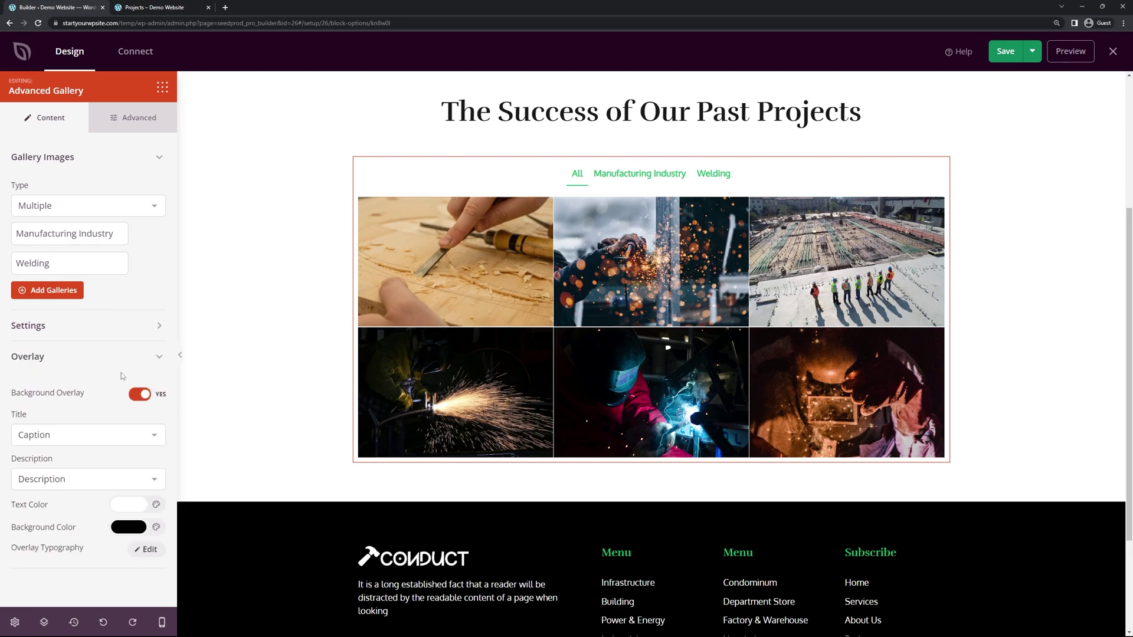
pyautogui.click(91, 357)
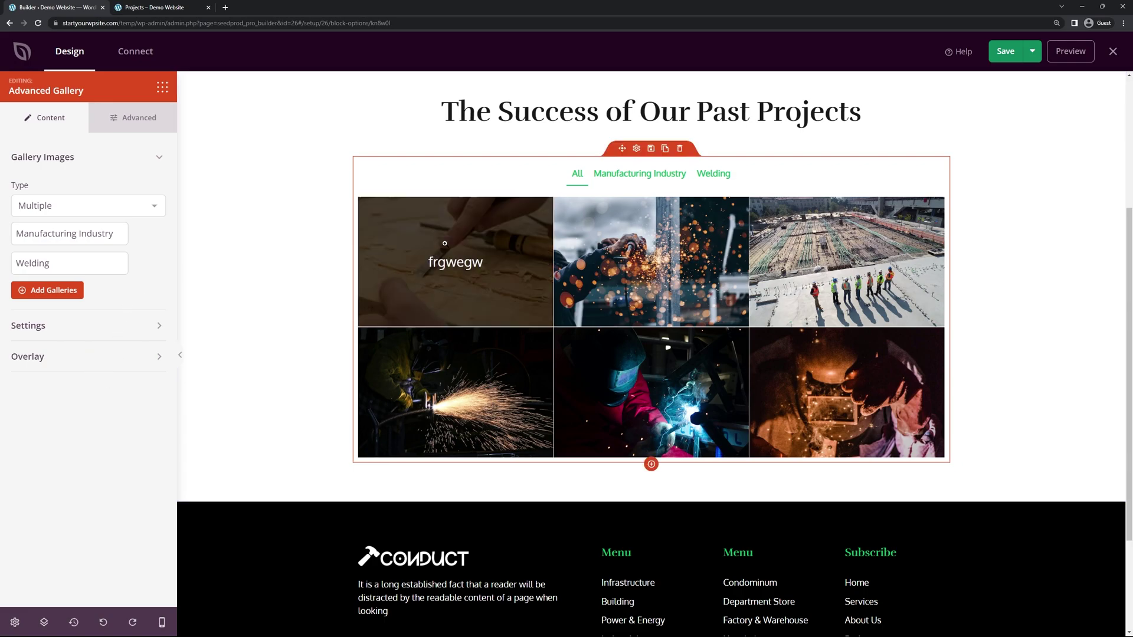
# Save and close the Projects page, and open the Contact Us page in the SeedProd builder from the Pages list
pyautogui.click(1004, 52)
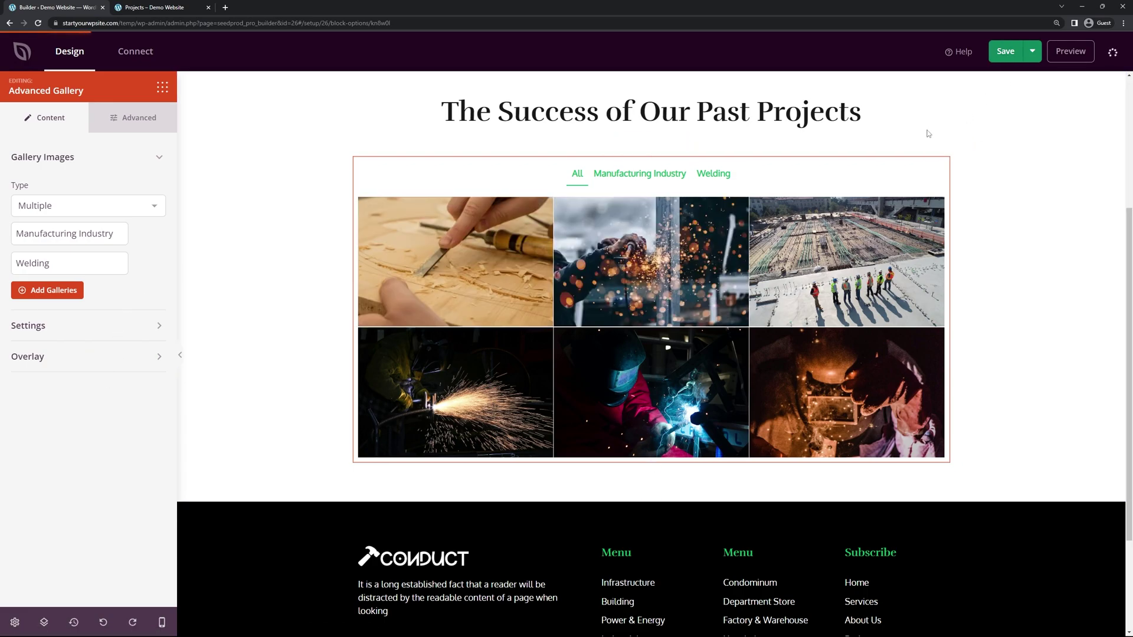
pyautogui.click(1112, 52)
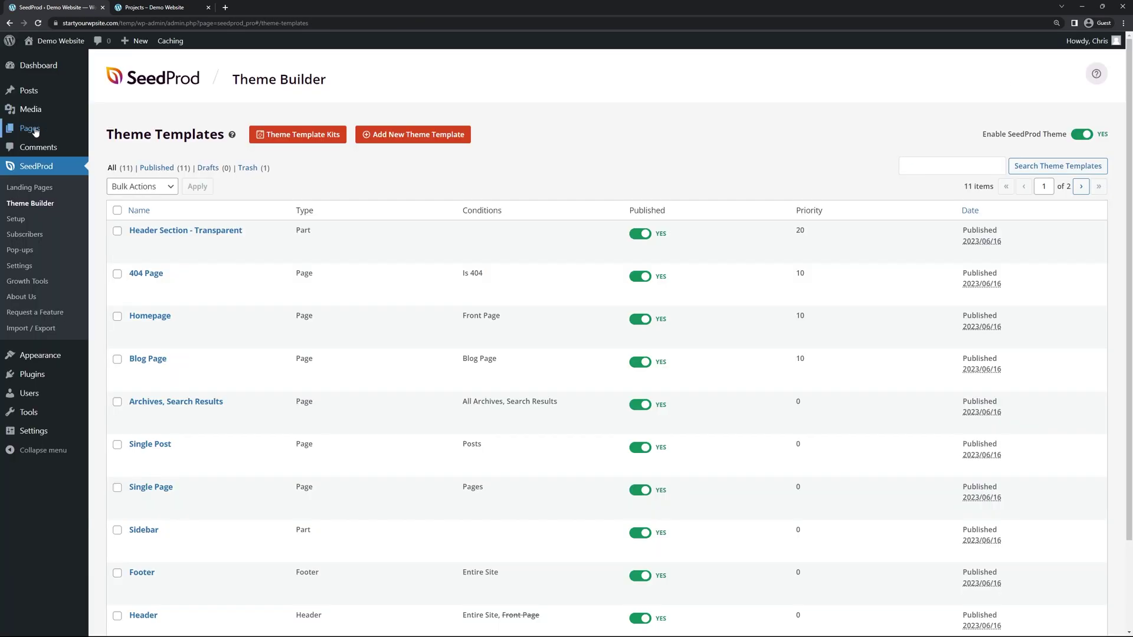
pyautogui.moveTo(29, 128)
pyautogui.click(117, 131)
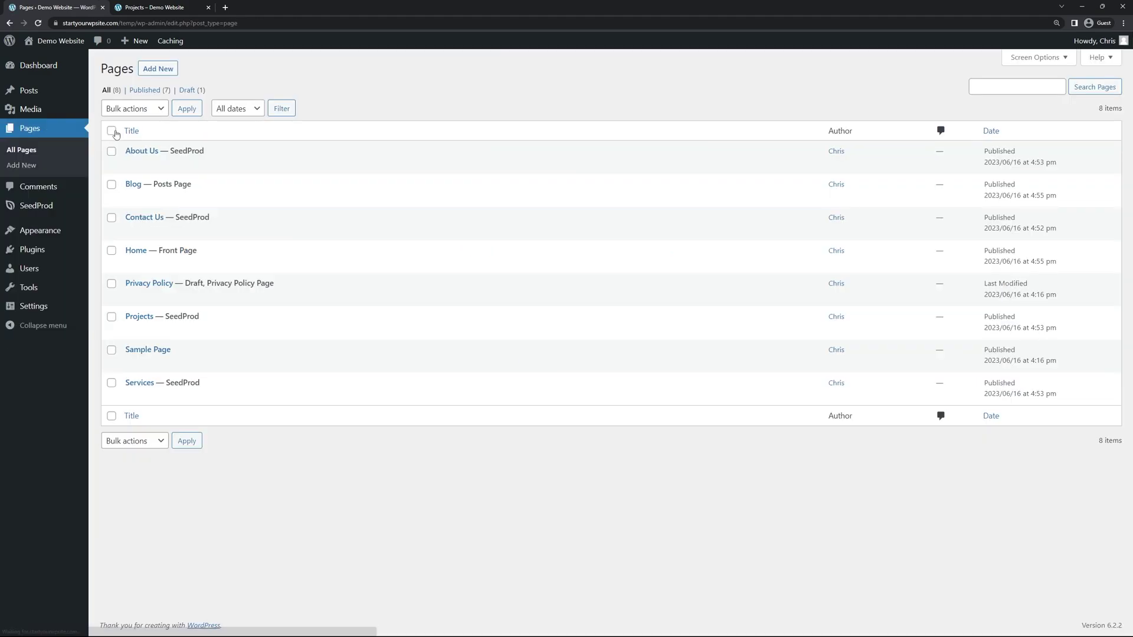
pyautogui.click(130, 232)
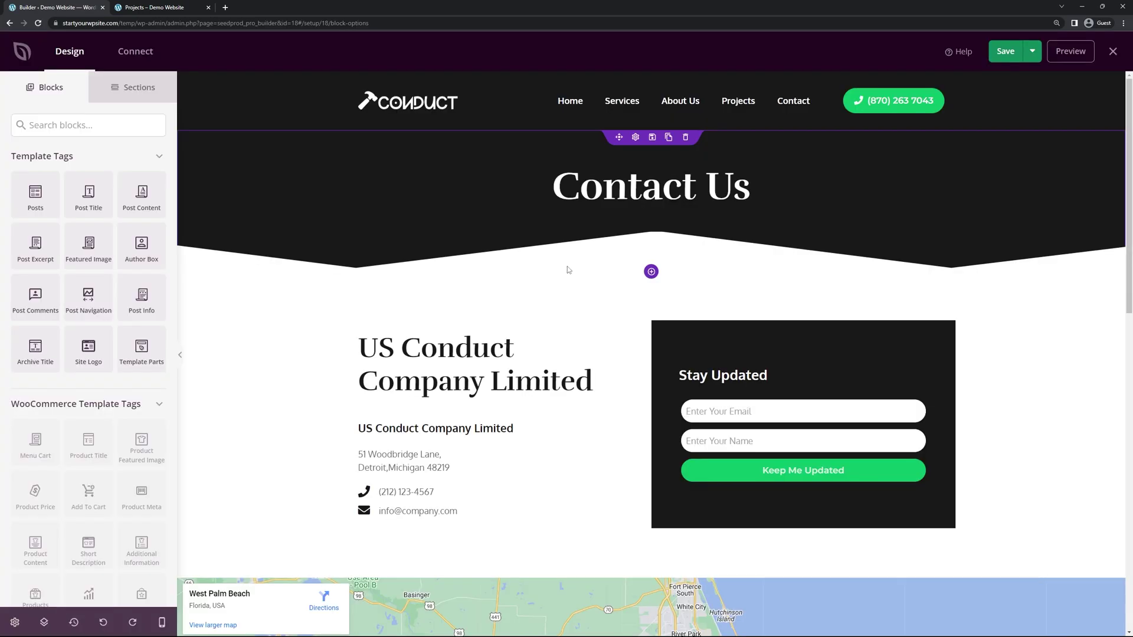
# Examine the settings of the US Conduct Company Limited headline and the Stay Updated optin form
pyautogui.scroll(-1, 537, 278)
pyautogui.click(482, 292)
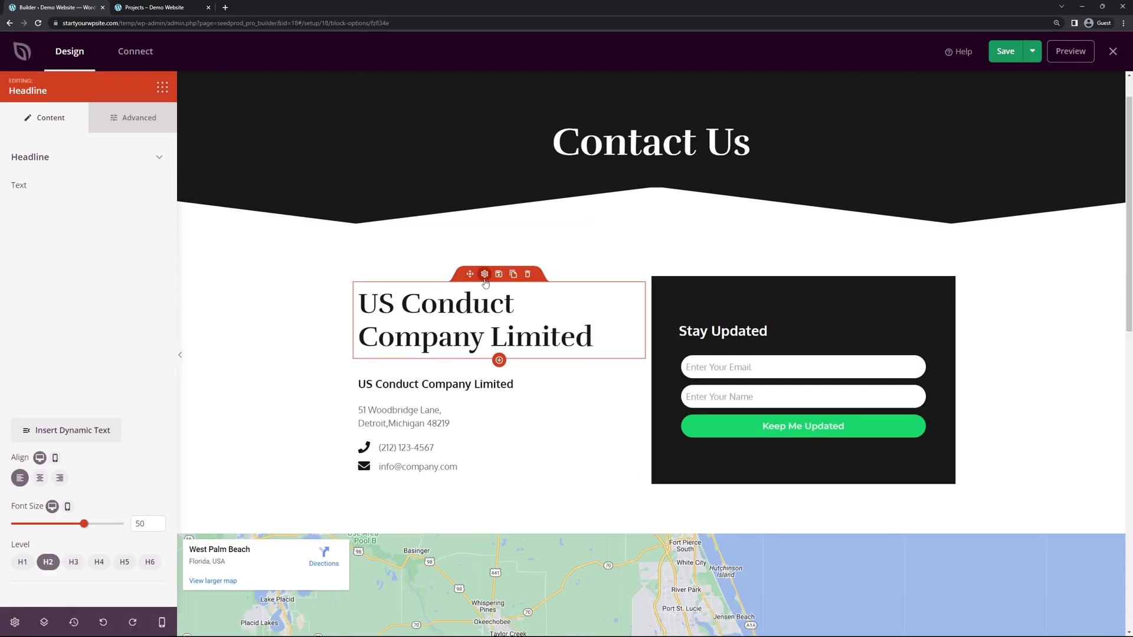
pyautogui.tripleClick(41, 252)
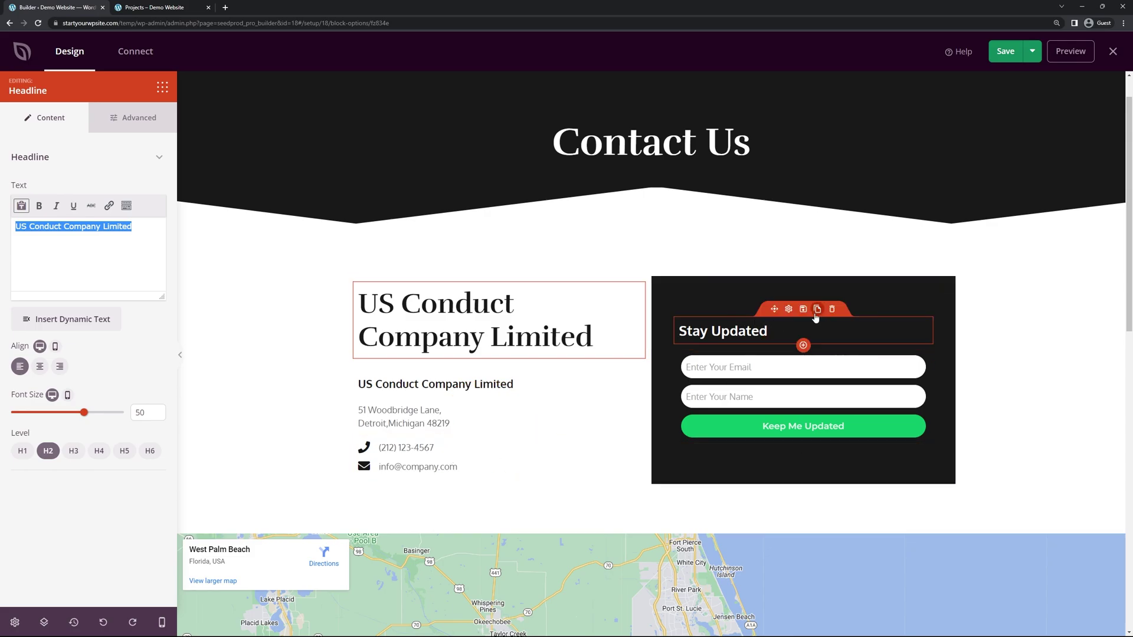
pyautogui.click(789, 344)
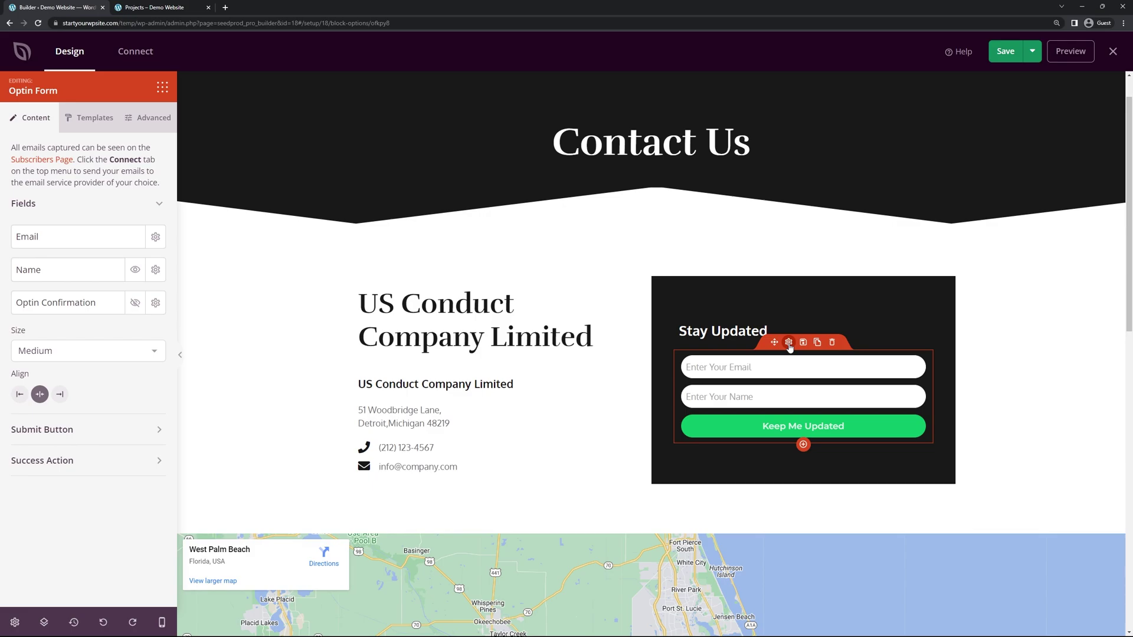
# Look over the available email marketing integrations, and review the map and footer of the Contact Us page
pyautogui.click(142, 56)
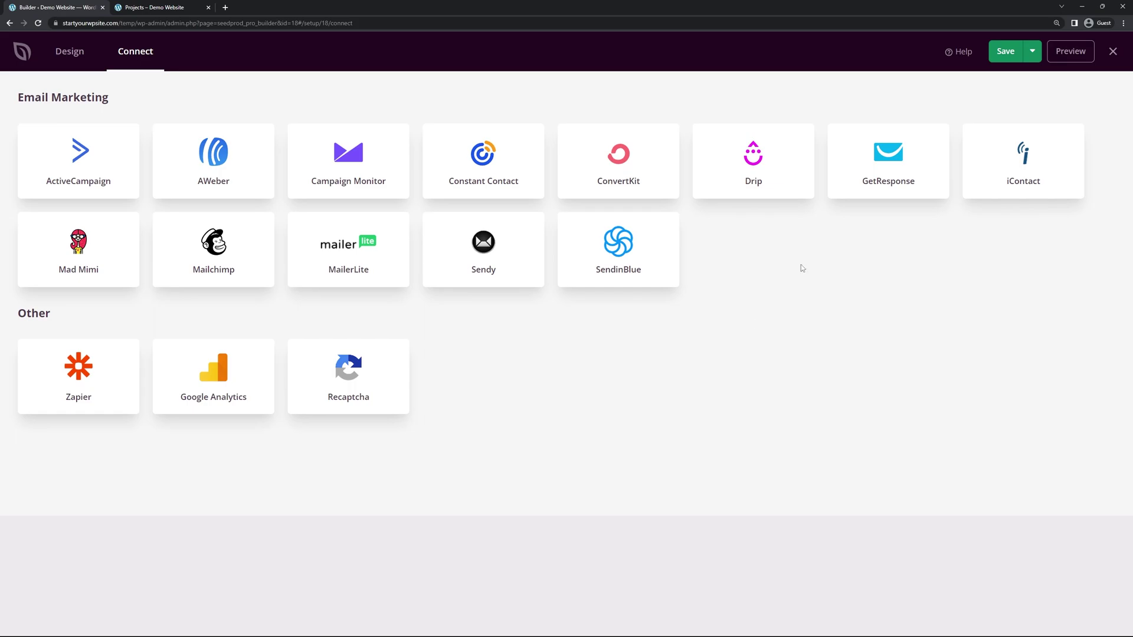
pyautogui.click(480, 152)
pyautogui.click(411, 237)
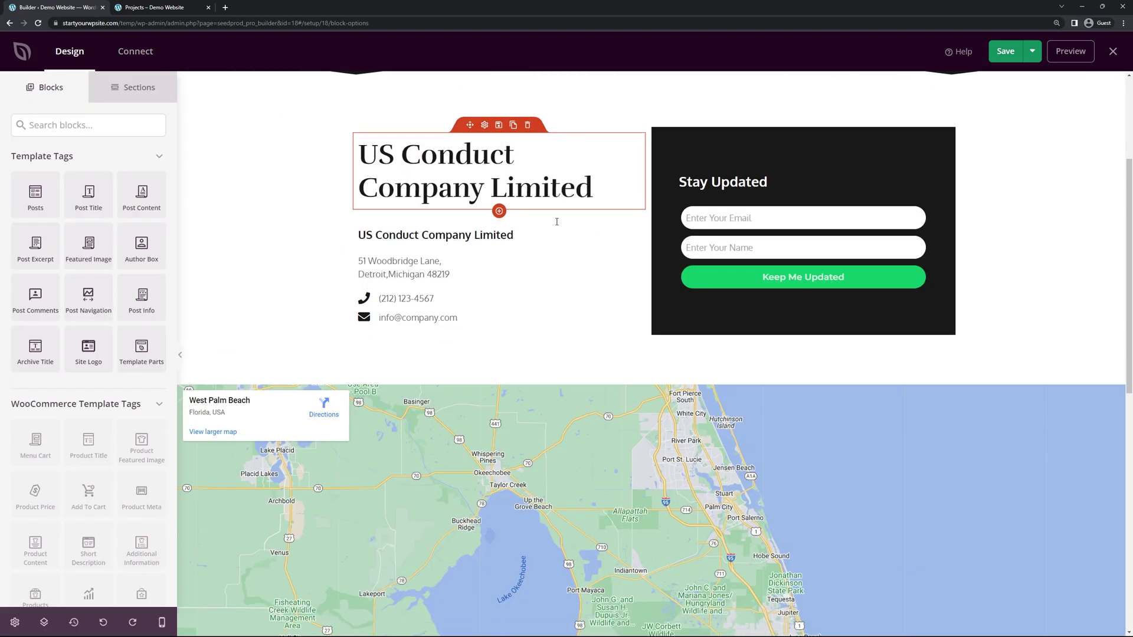
pyautogui.scroll(-8, 569, 265)
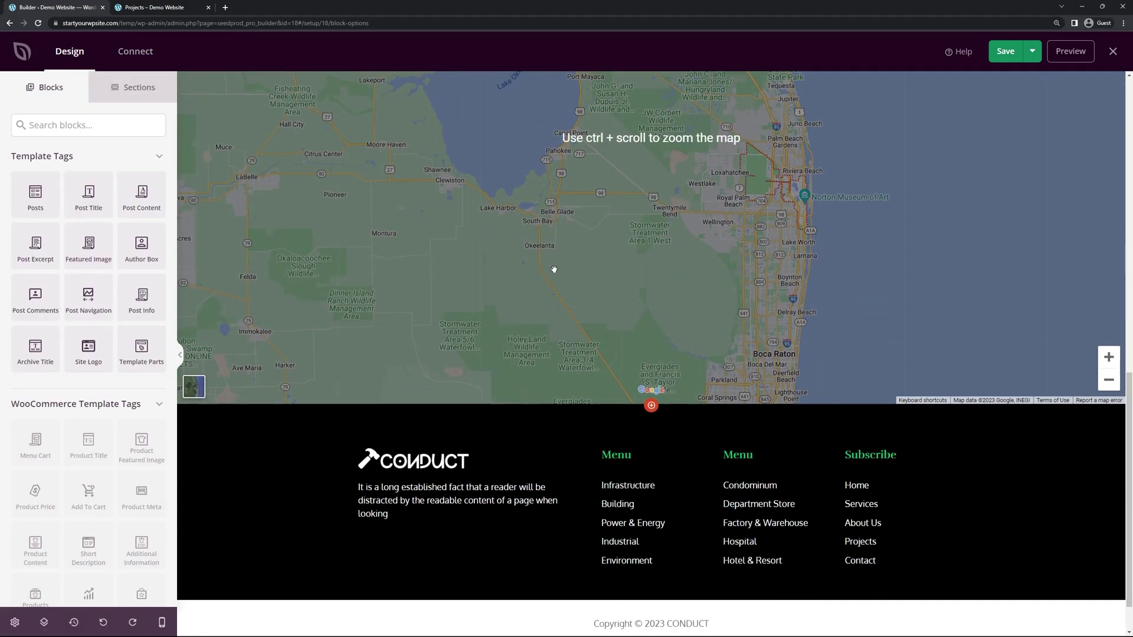
# Set the Google Maps block's height to 300 px on the Contact Us page, check the page layout and save the page
pyautogui.scroll(4, 568, 265)
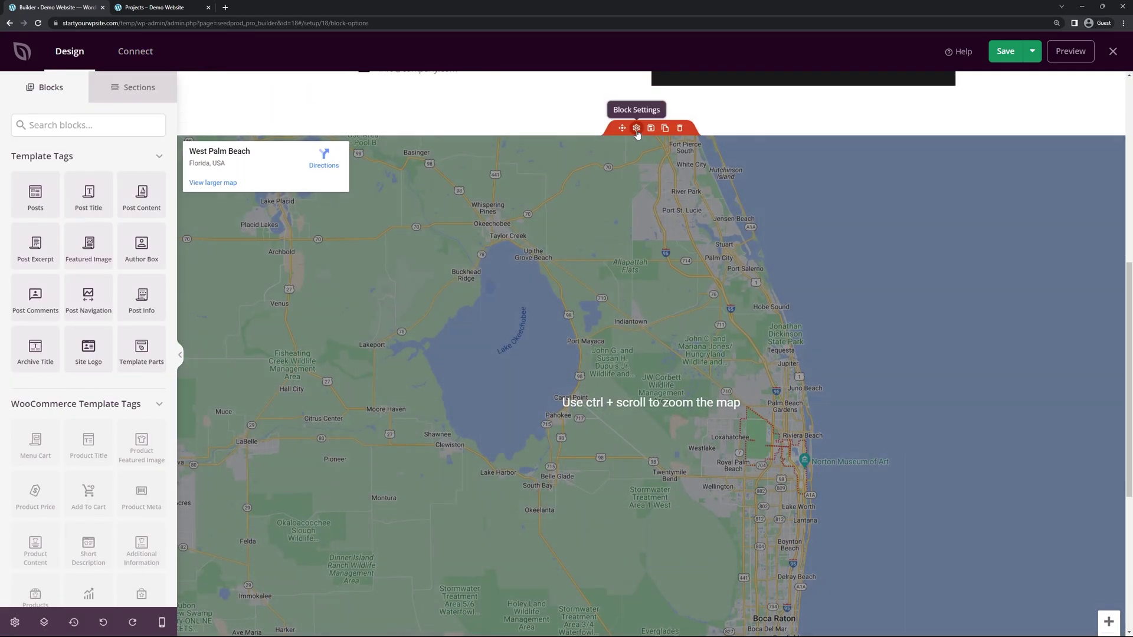
pyautogui.click(636, 129)
pyautogui.click(141, 325)
pyautogui.write('300')
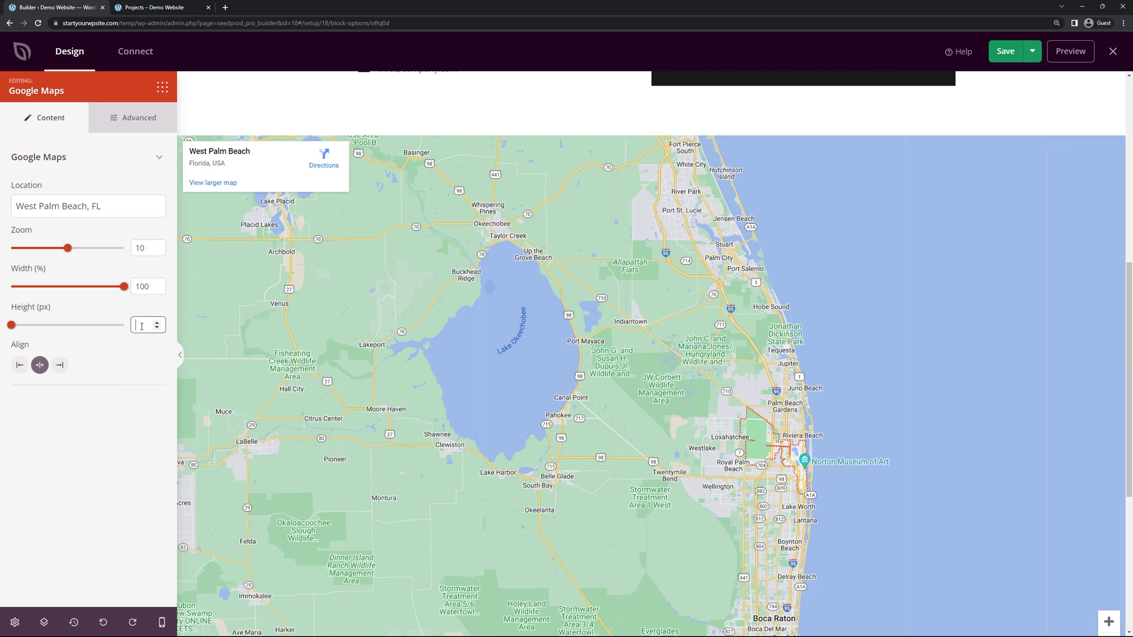
pyautogui.scroll(5, 678, 405)
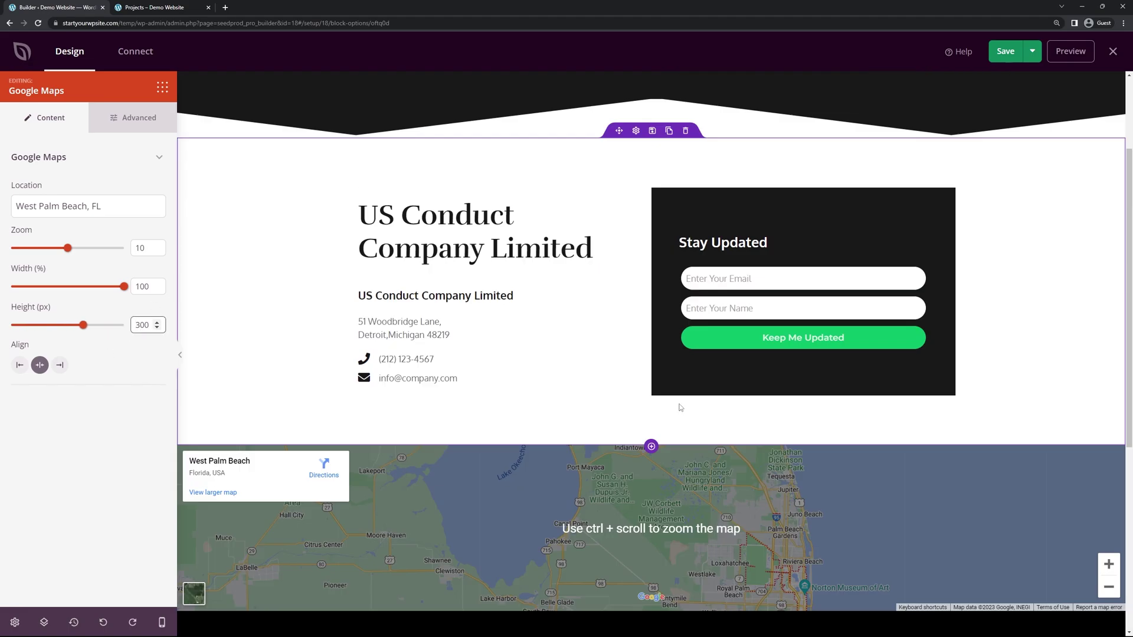
pyautogui.scroll(-3, 678, 406)
pyautogui.scroll(5, 702, 399)
pyautogui.scroll(1, 702, 399)
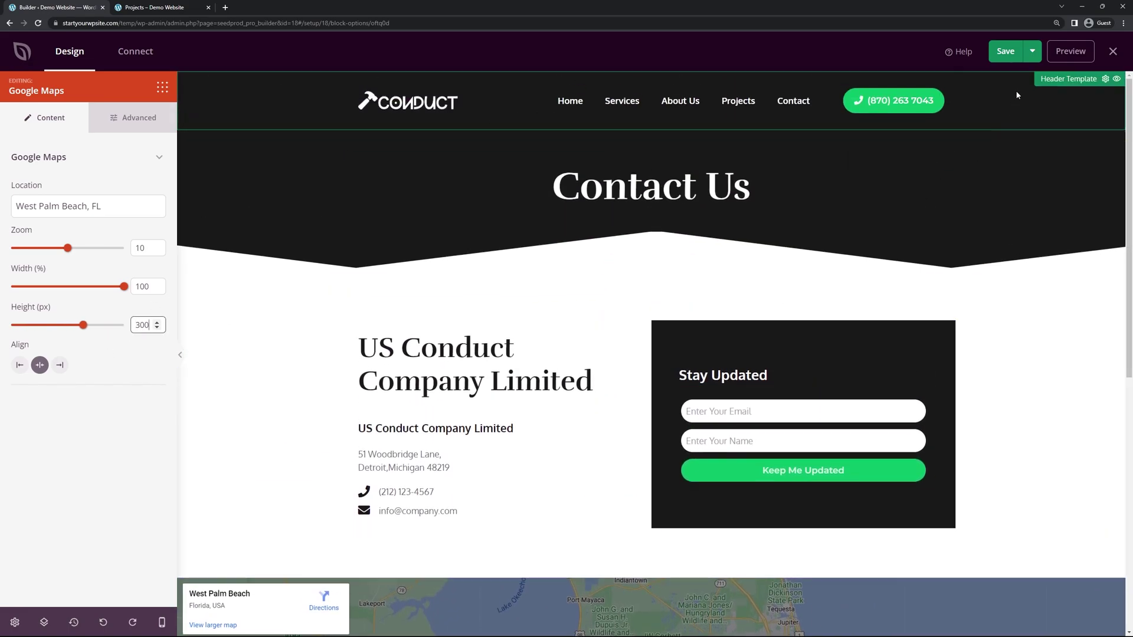
pyautogui.click(1005, 52)
# Switch to the live site, refresh it and review the homepage from the hero section through the footer
pyautogui.click(151, 7)
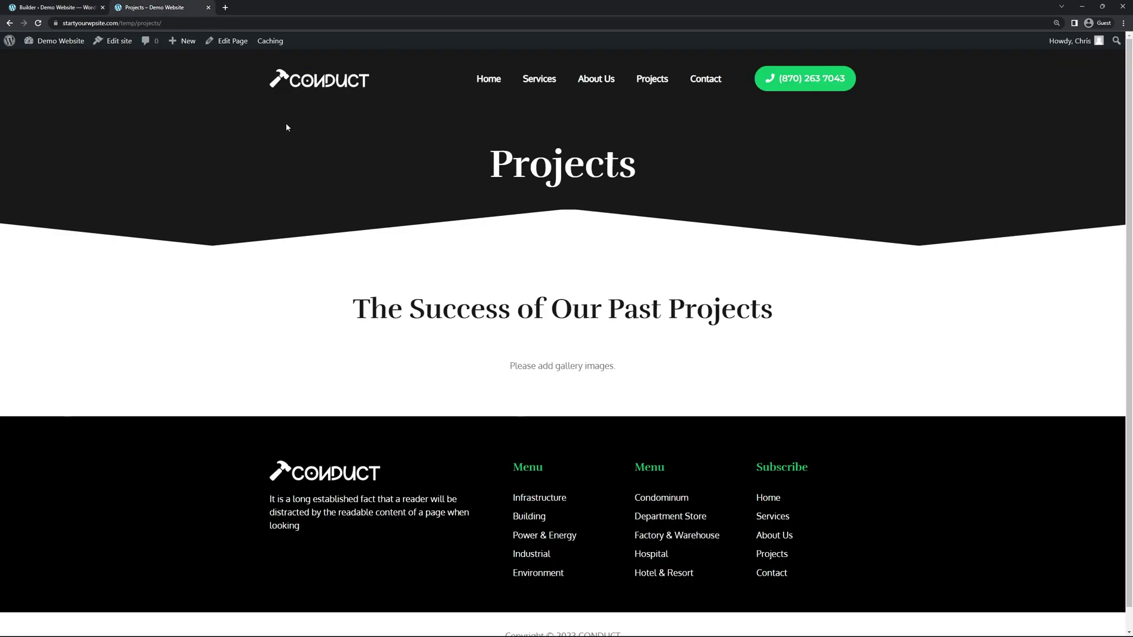
pyautogui.click(38, 23)
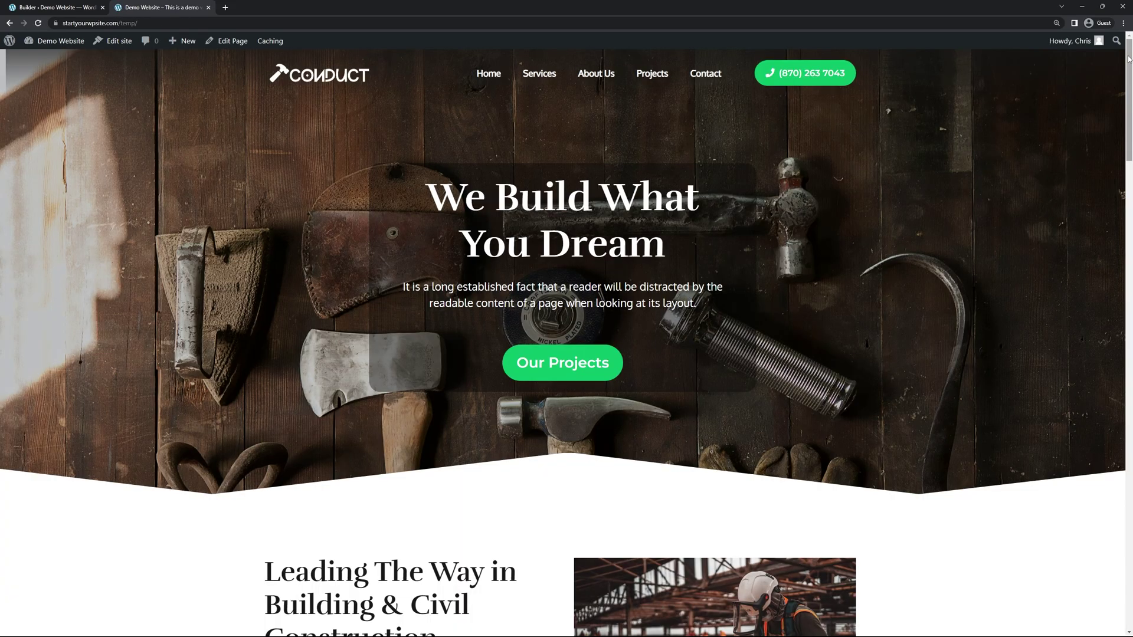
pyautogui.moveTo(1128, 58); pyautogui.dragTo(1107, 449)
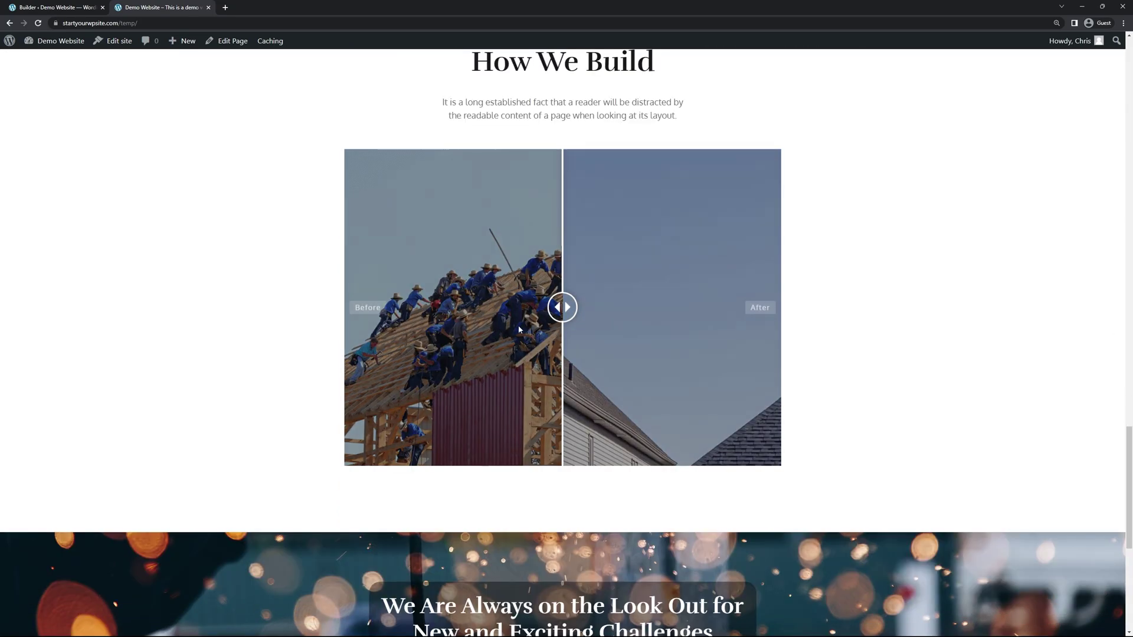
pyautogui.scroll(-7, 943, 321)
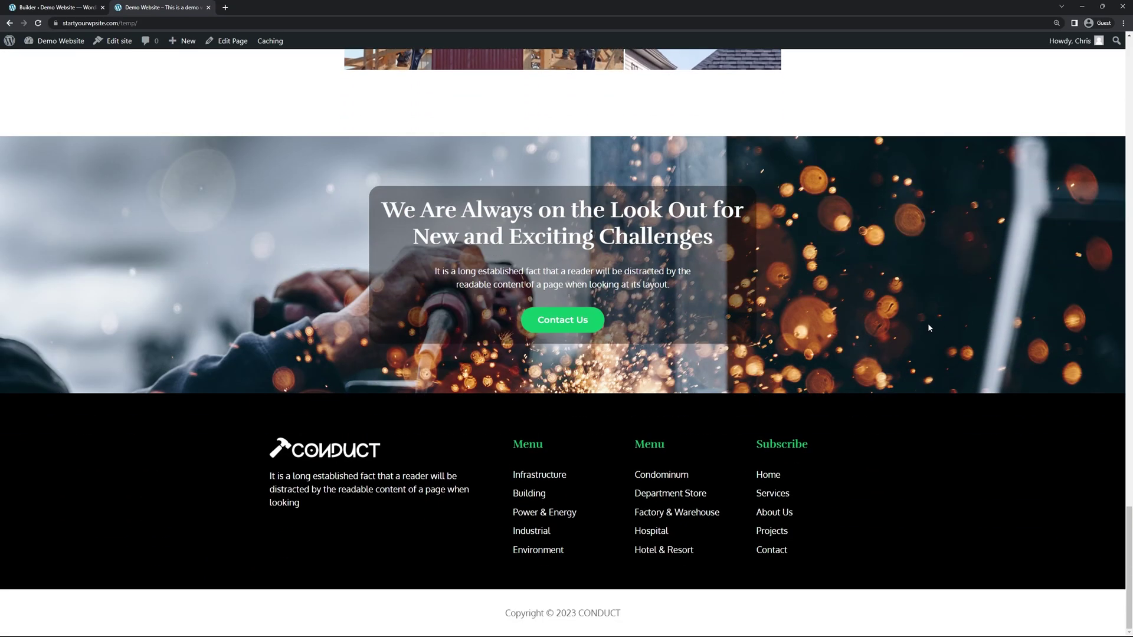
pyautogui.scroll(20, 625, 157)
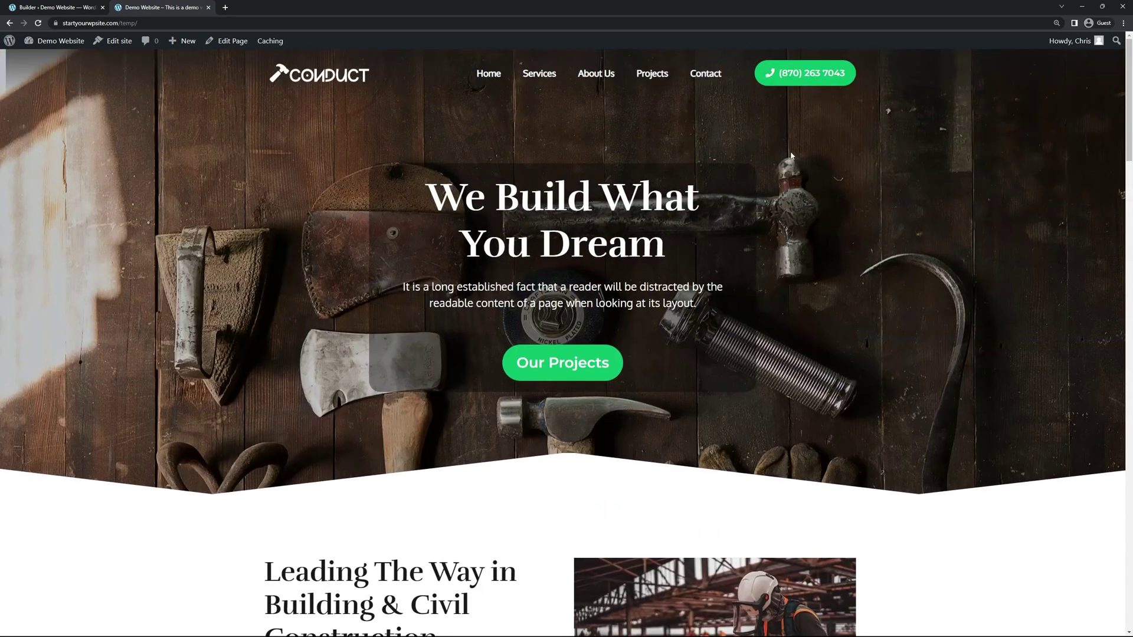
# Review the live Services and About Us pages through the site navigation, and open the Projects page
pyautogui.click(547, 73)
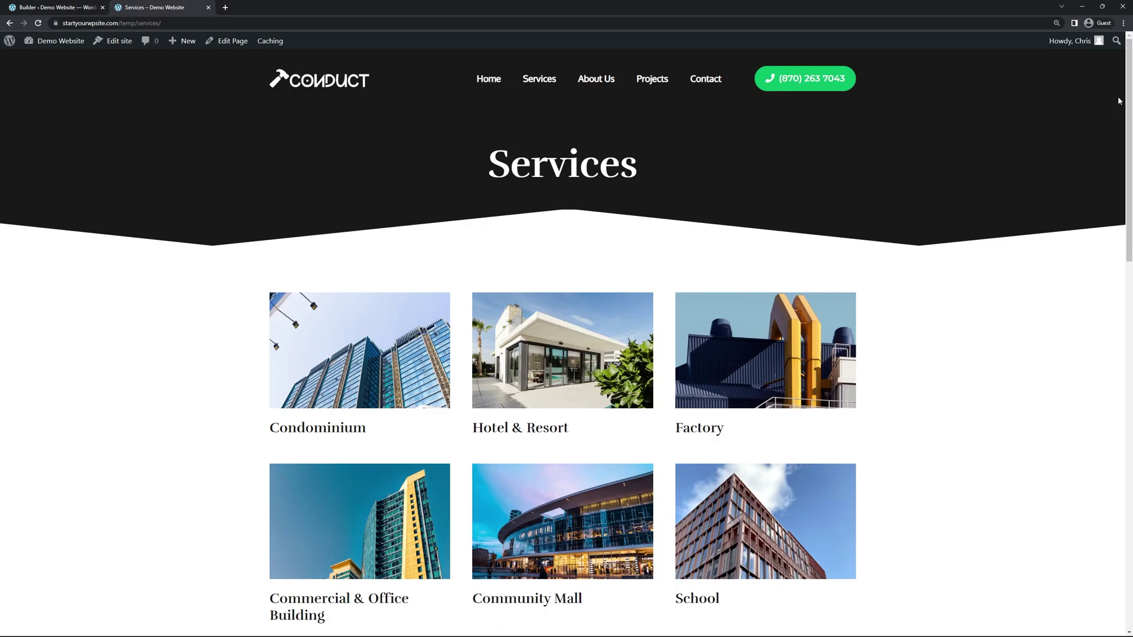
pyautogui.moveTo(1128, 102); pyautogui.dragTo(645, 112)
pyautogui.click(607, 80)
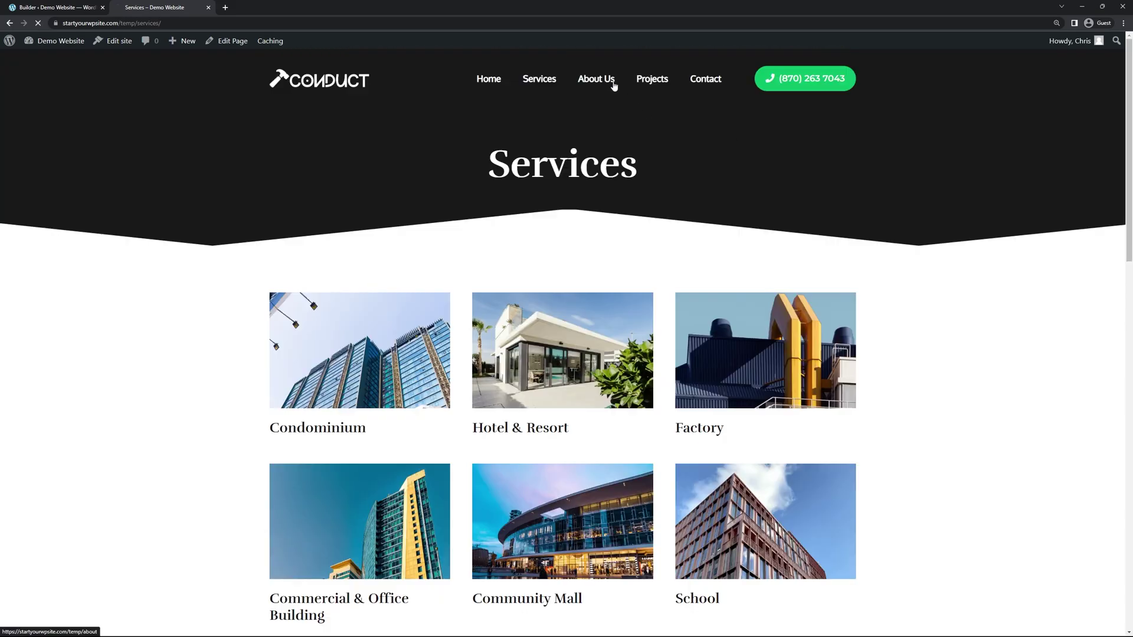
pyautogui.click(648, 82)
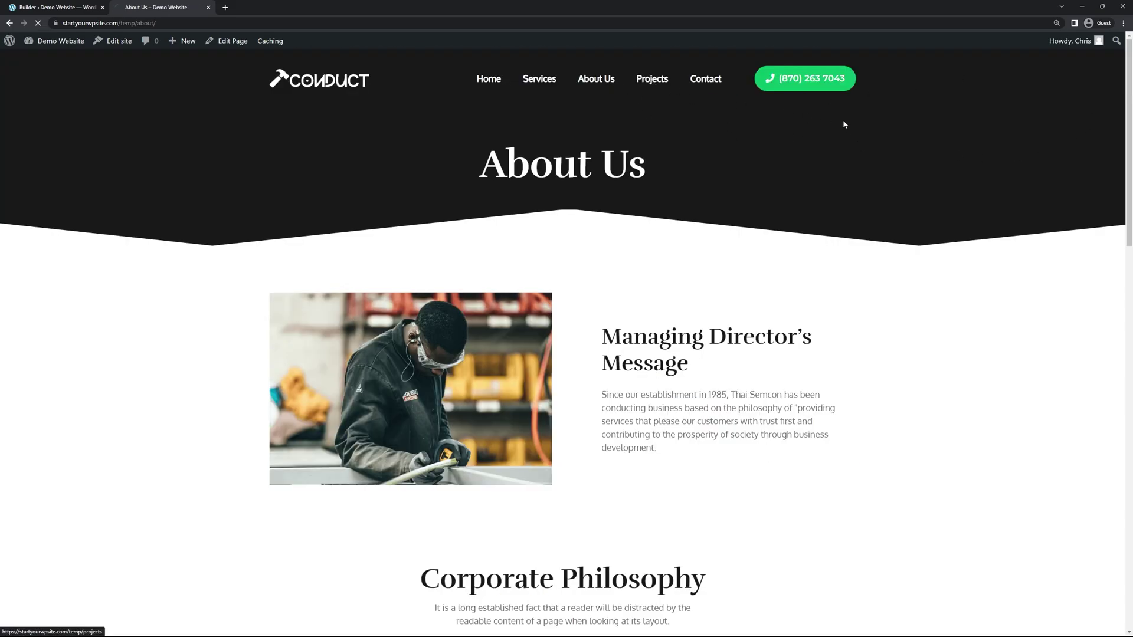